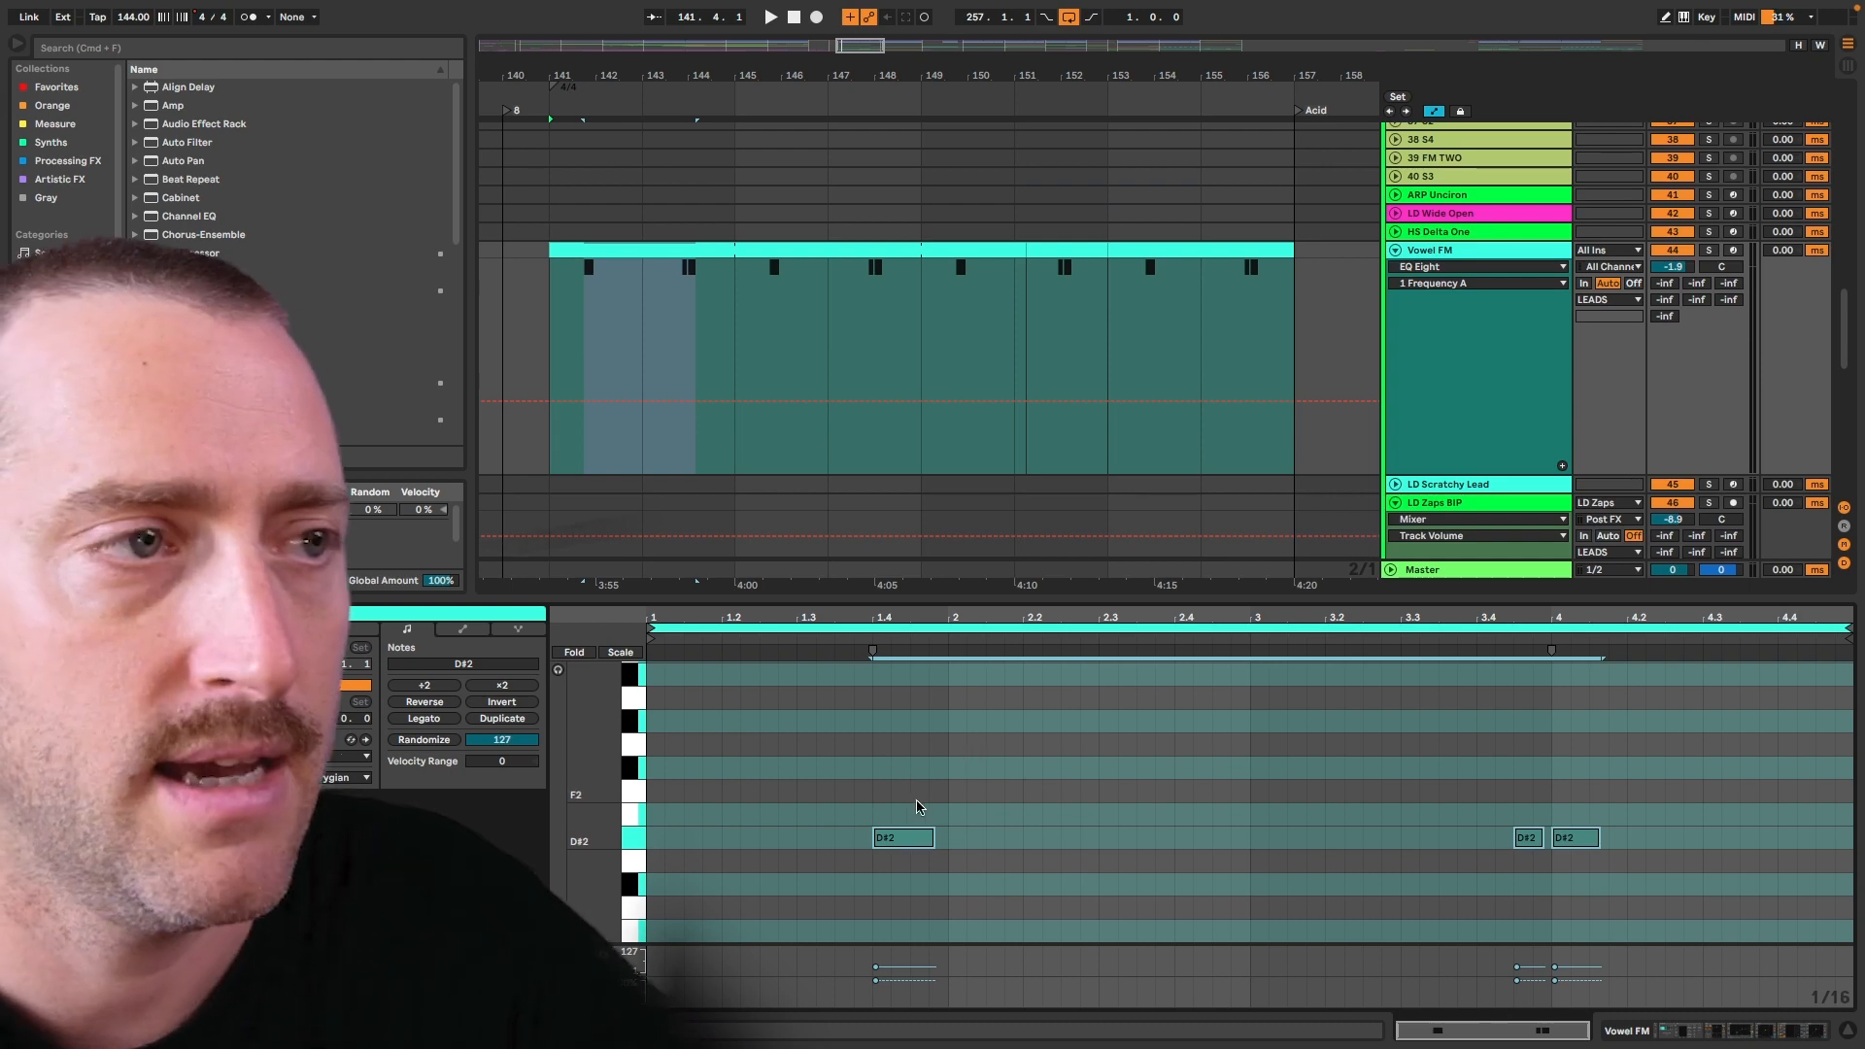
# Shift the D#2 notes slightly off the grid and quantize all note starts to 1/16 at 100%
pyautogui.moveTo(900, 843); pyautogui.dragTo(905, 841)
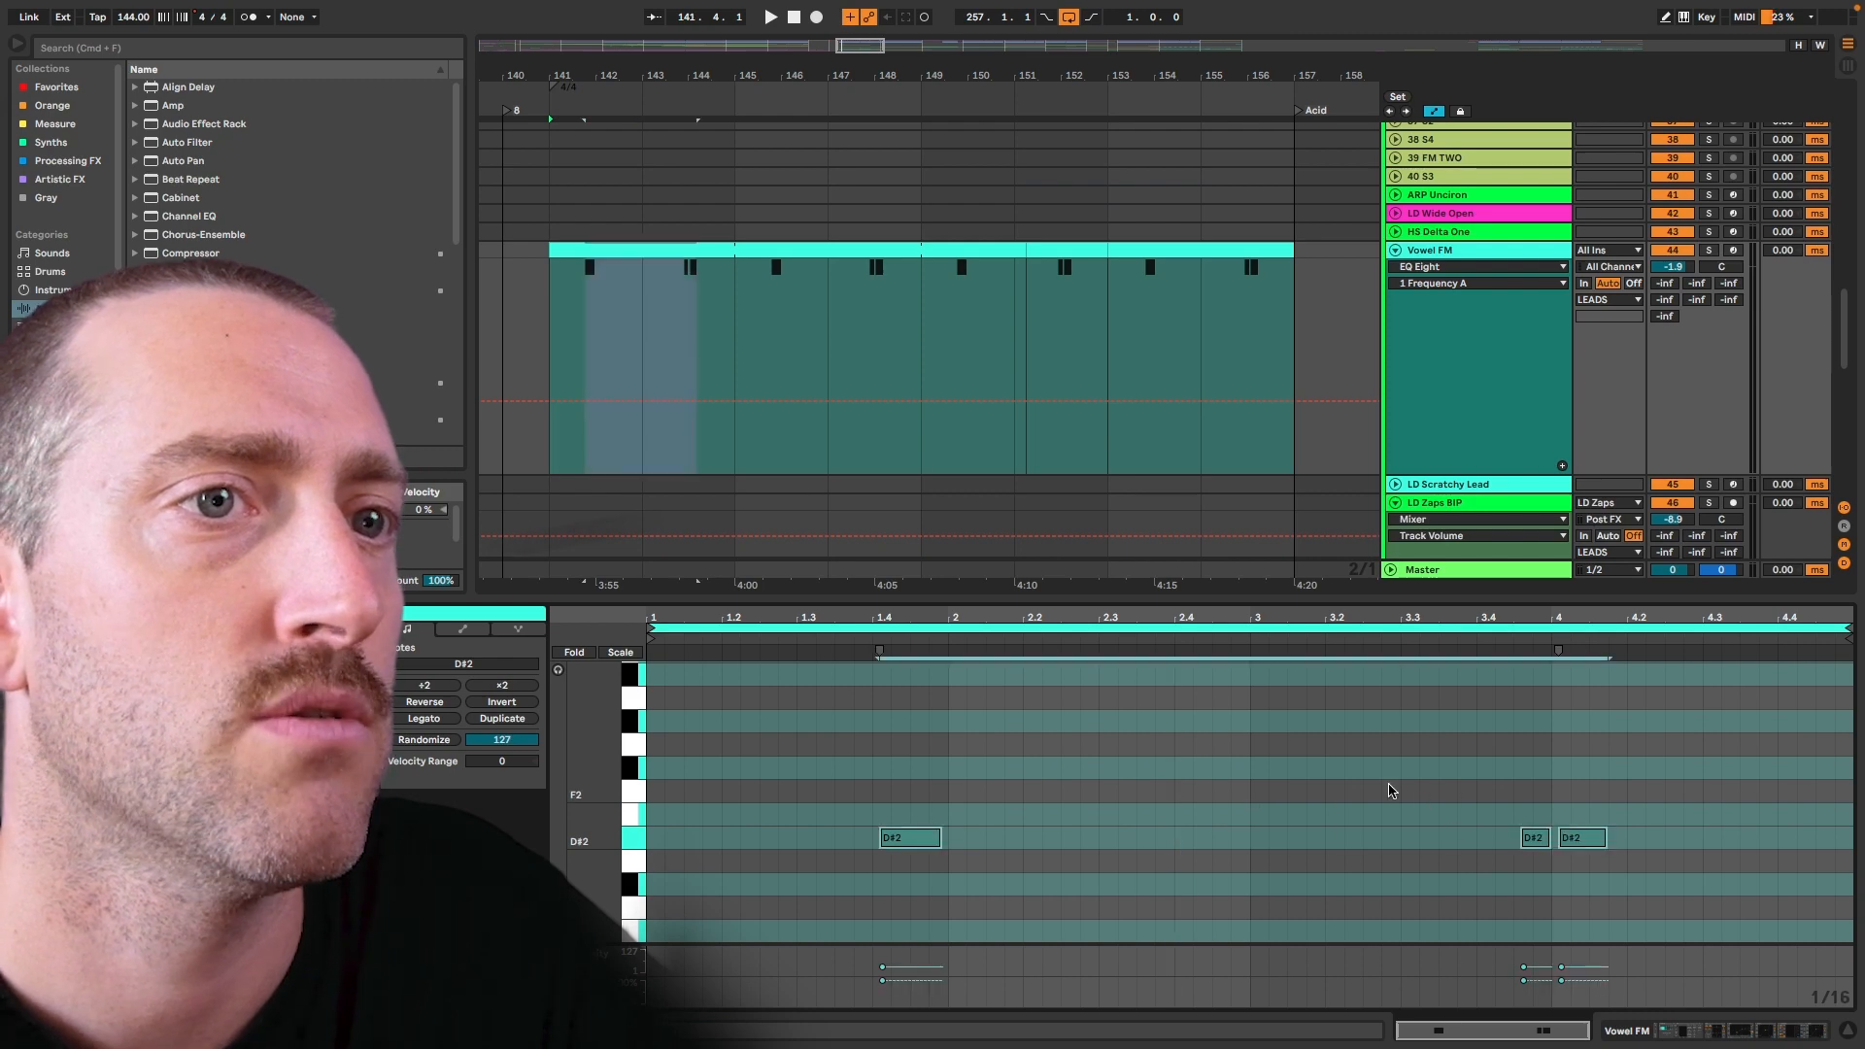
pyautogui.press('super+a')
pyautogui.press('super+shift+u')
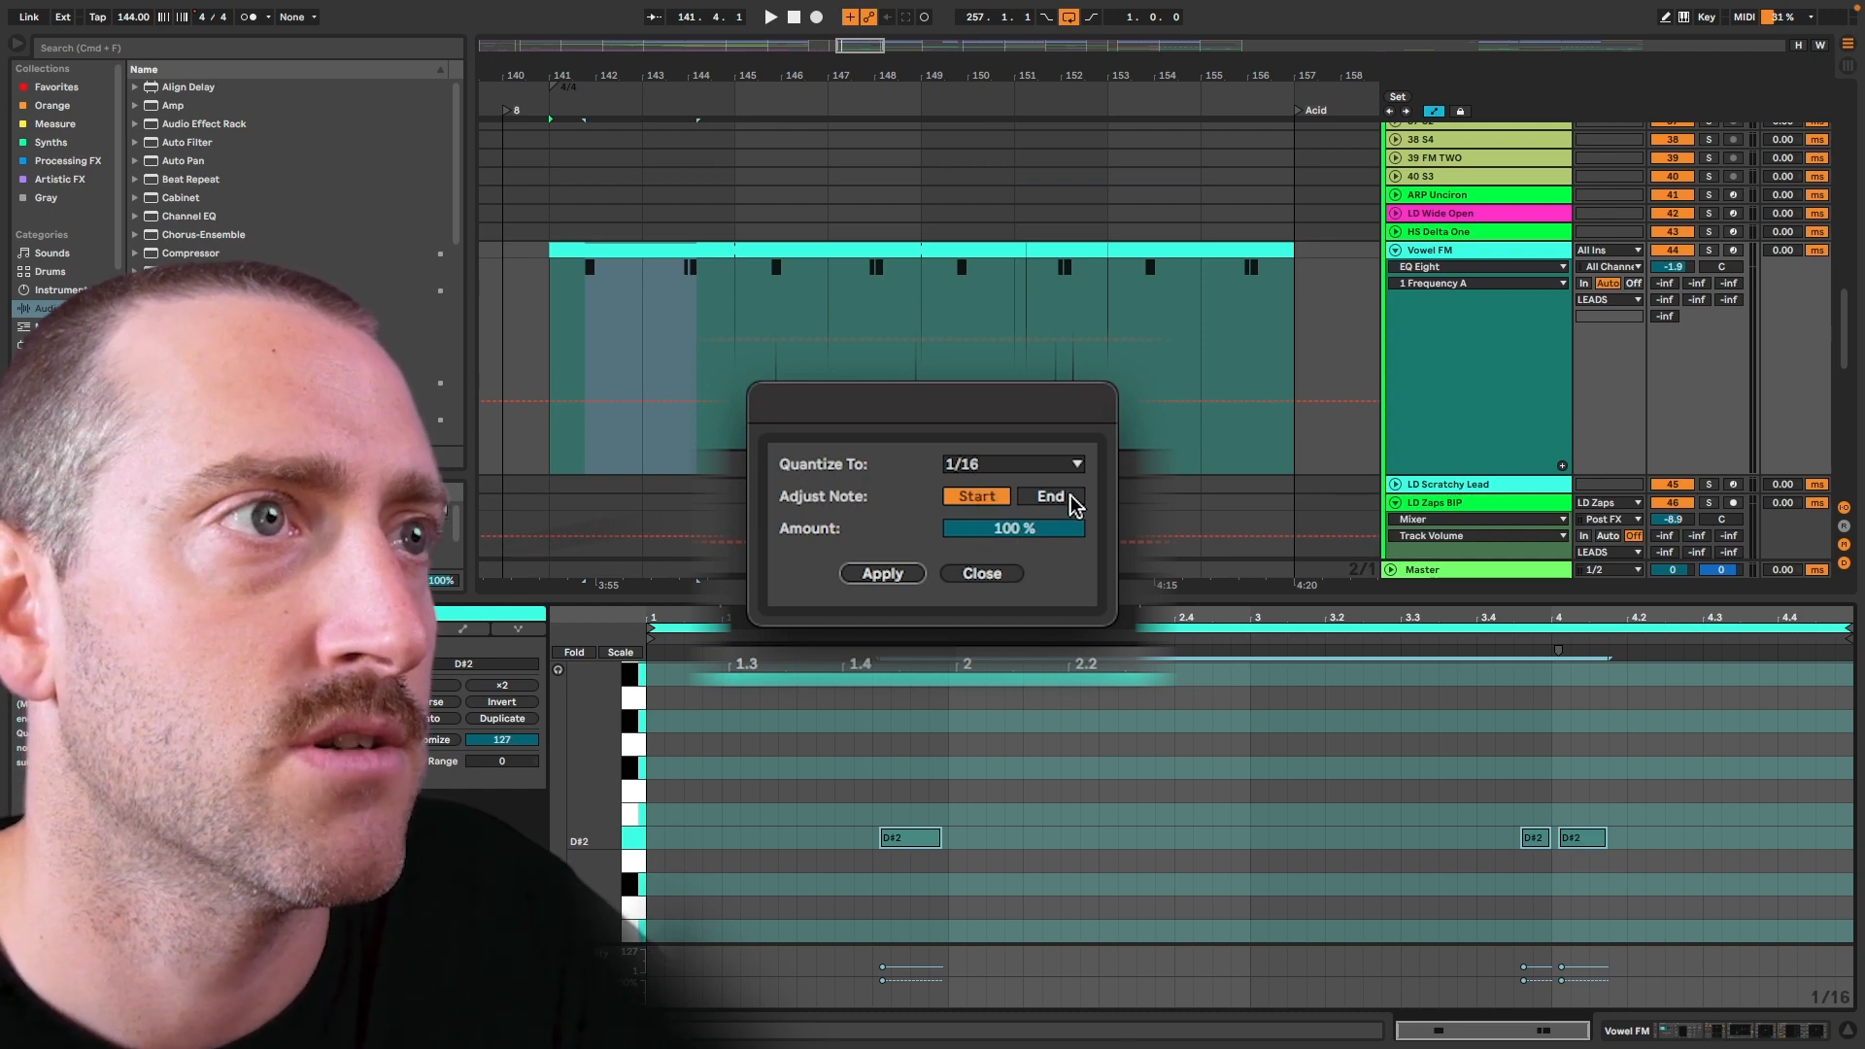
pyautogui.click(882, 573)
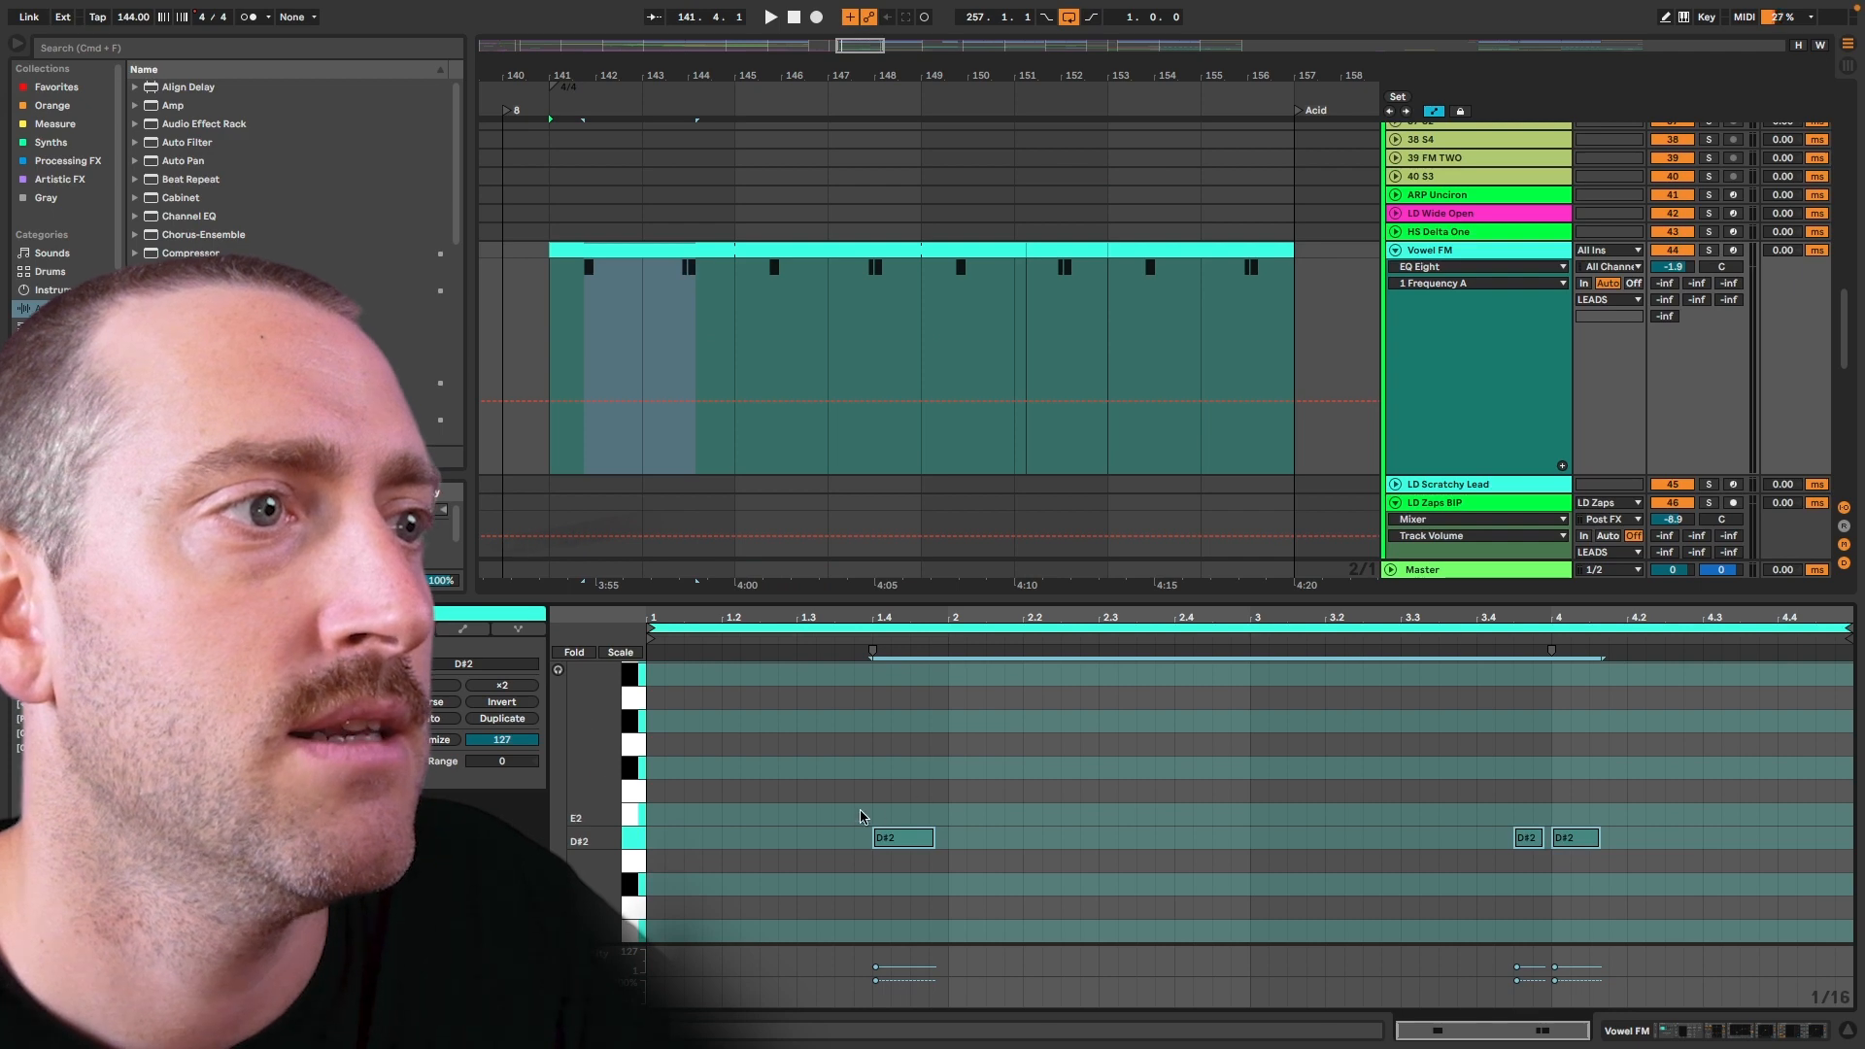
# Undo the quantization of the D#2 notes and reapply it with the same settings
pyautogui.press('super+z')
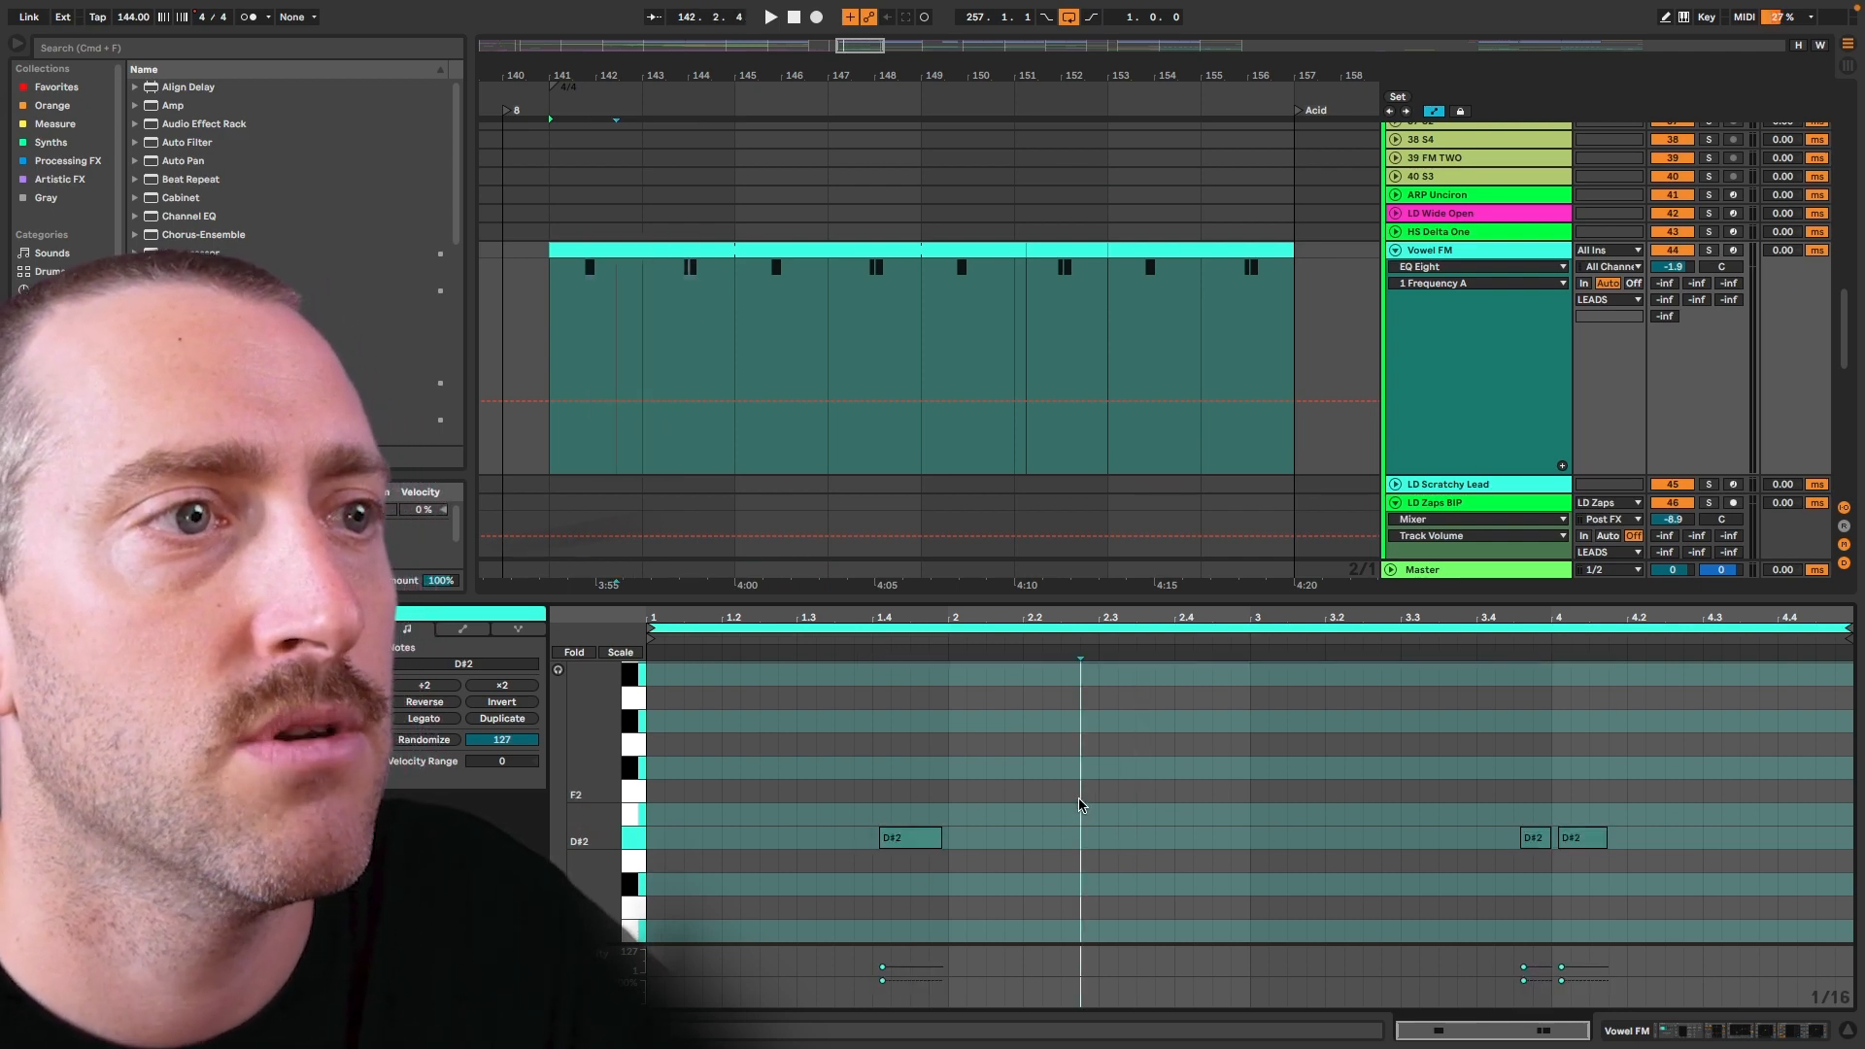
pyautogui.press('ctrl+super+u')
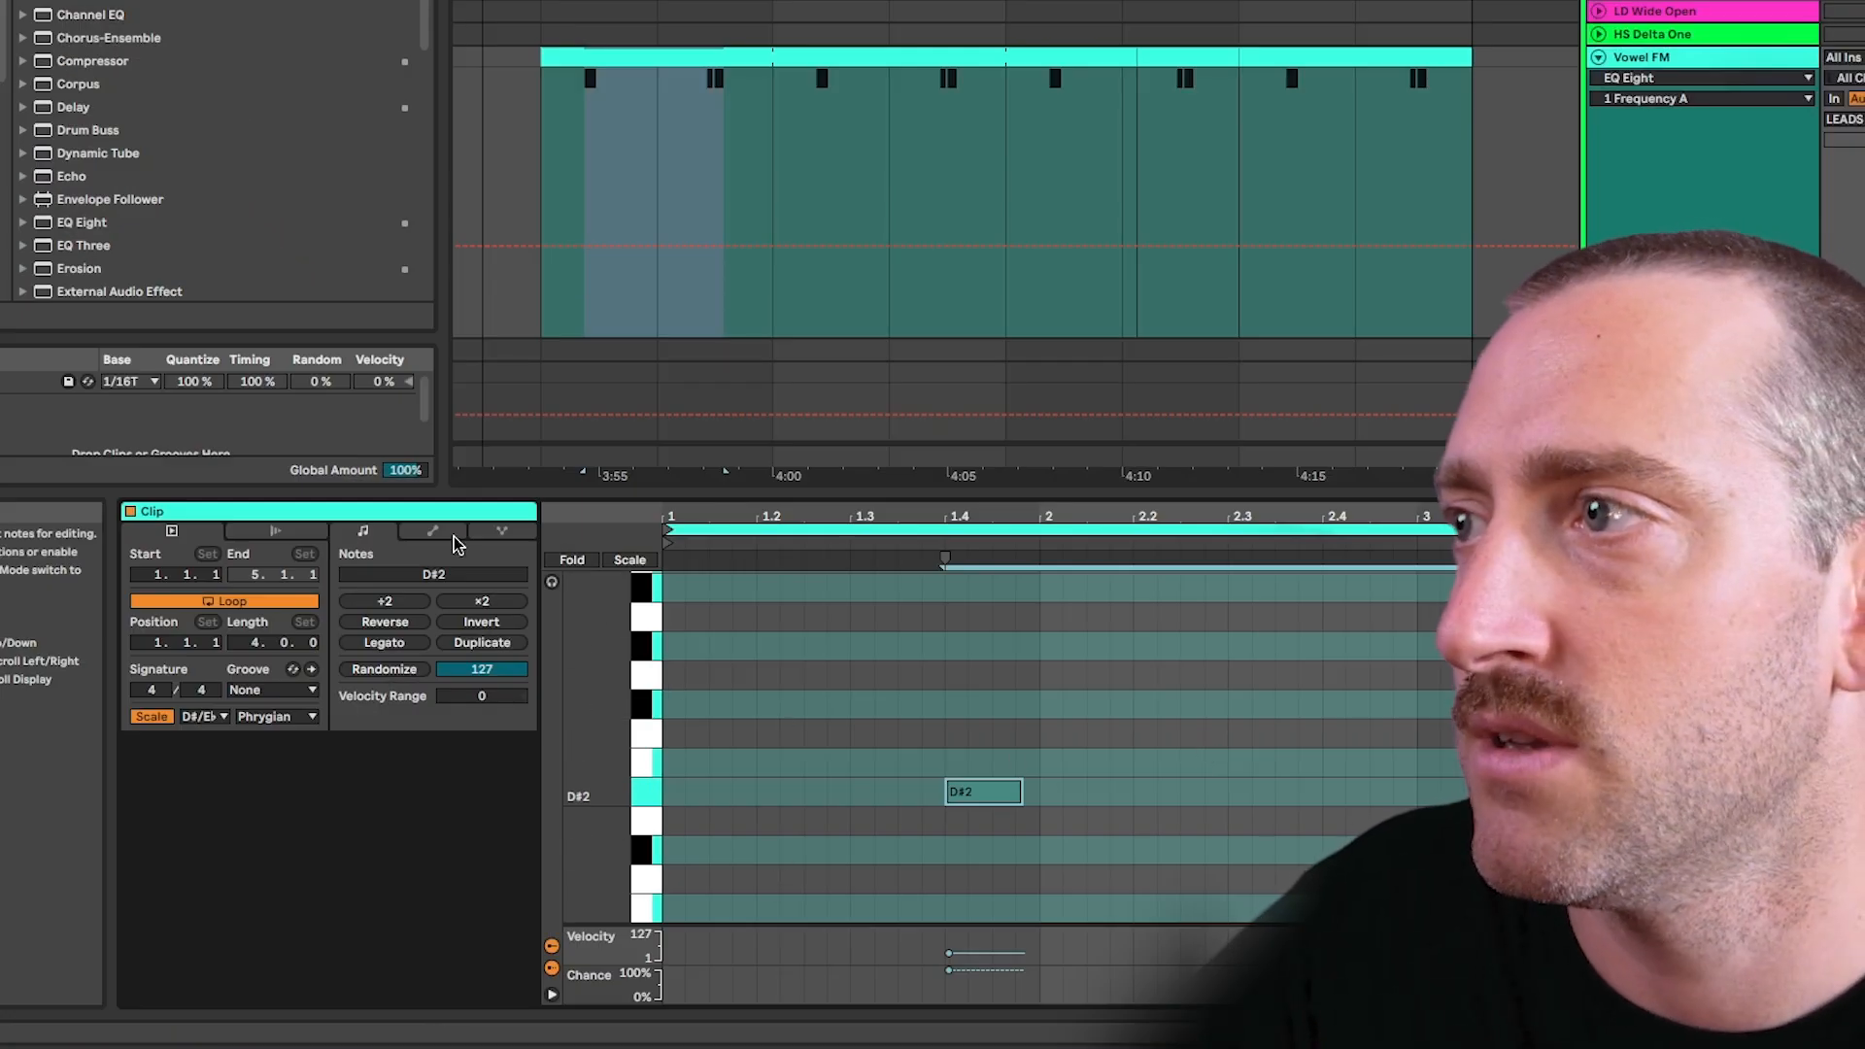
# Cycle the MIDI clip view through its Notes, Envelopes and Note Expression editors, ending on Notes
pyautogui.hotkey('alt', '1')
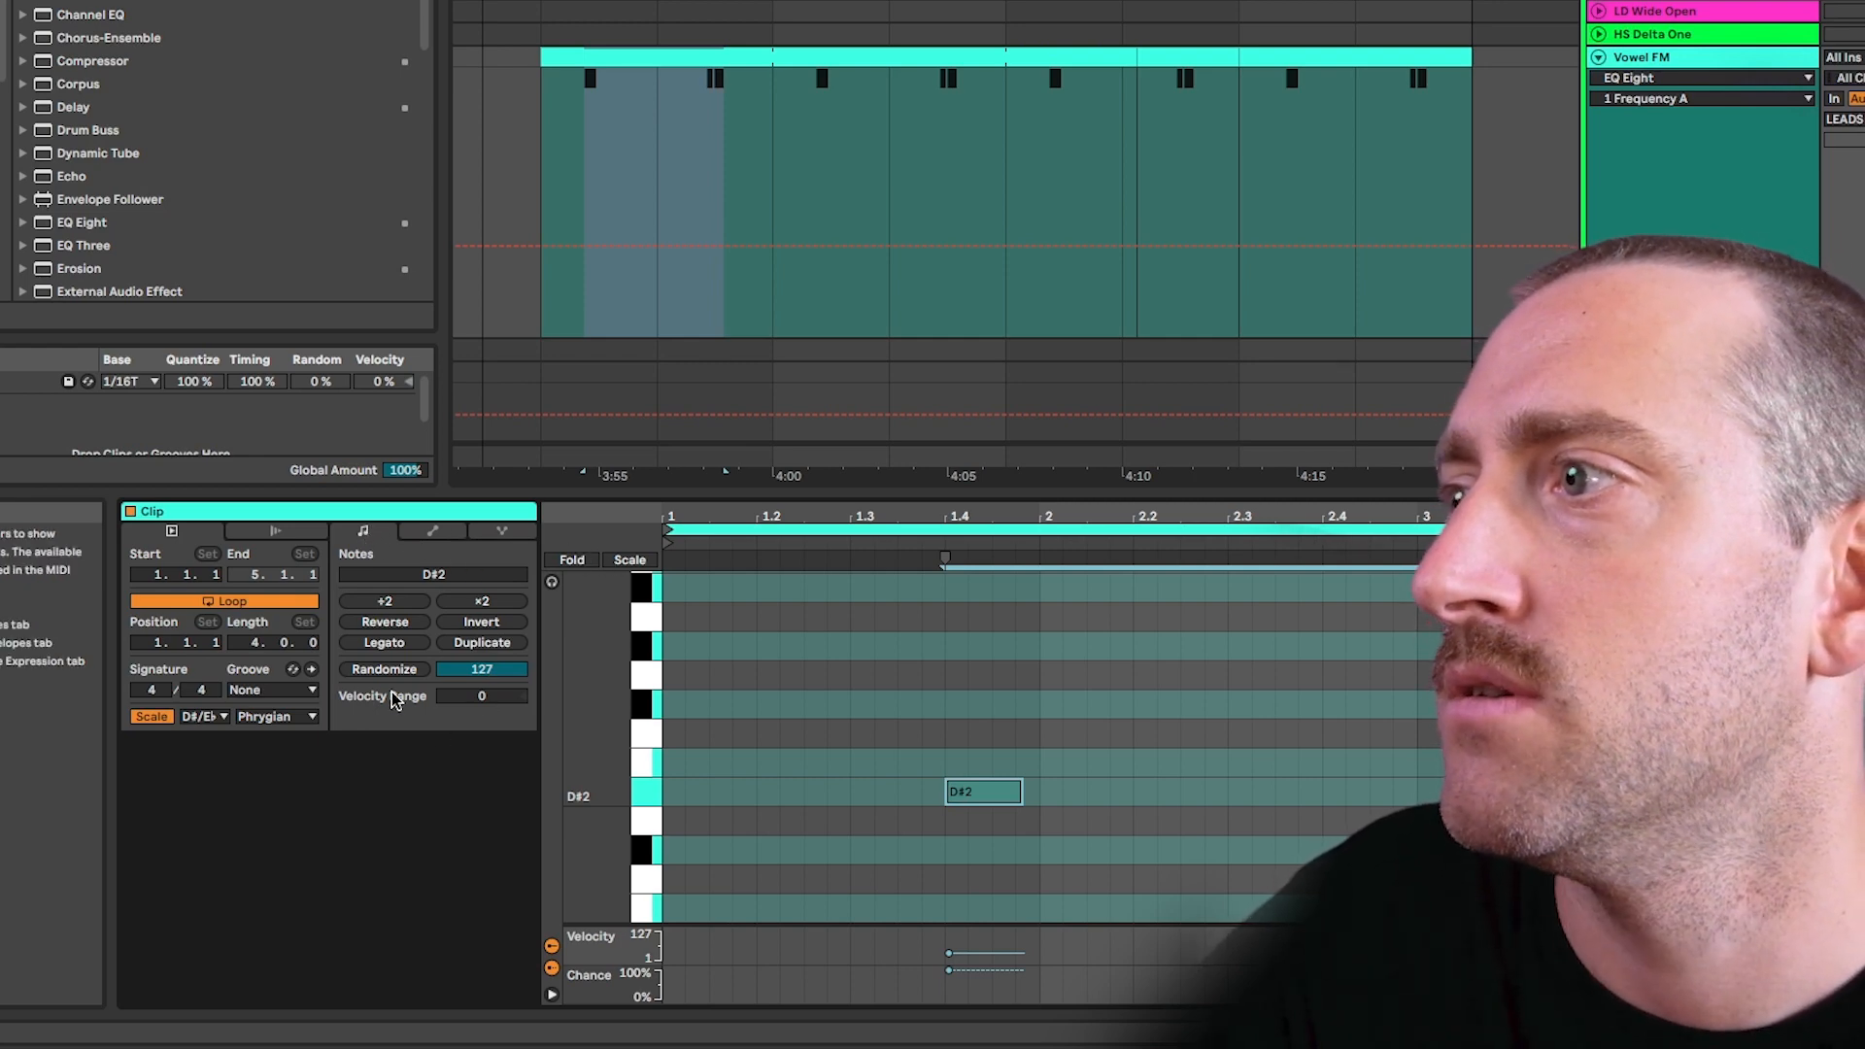
pyautogui.hotkey('alt', '2')
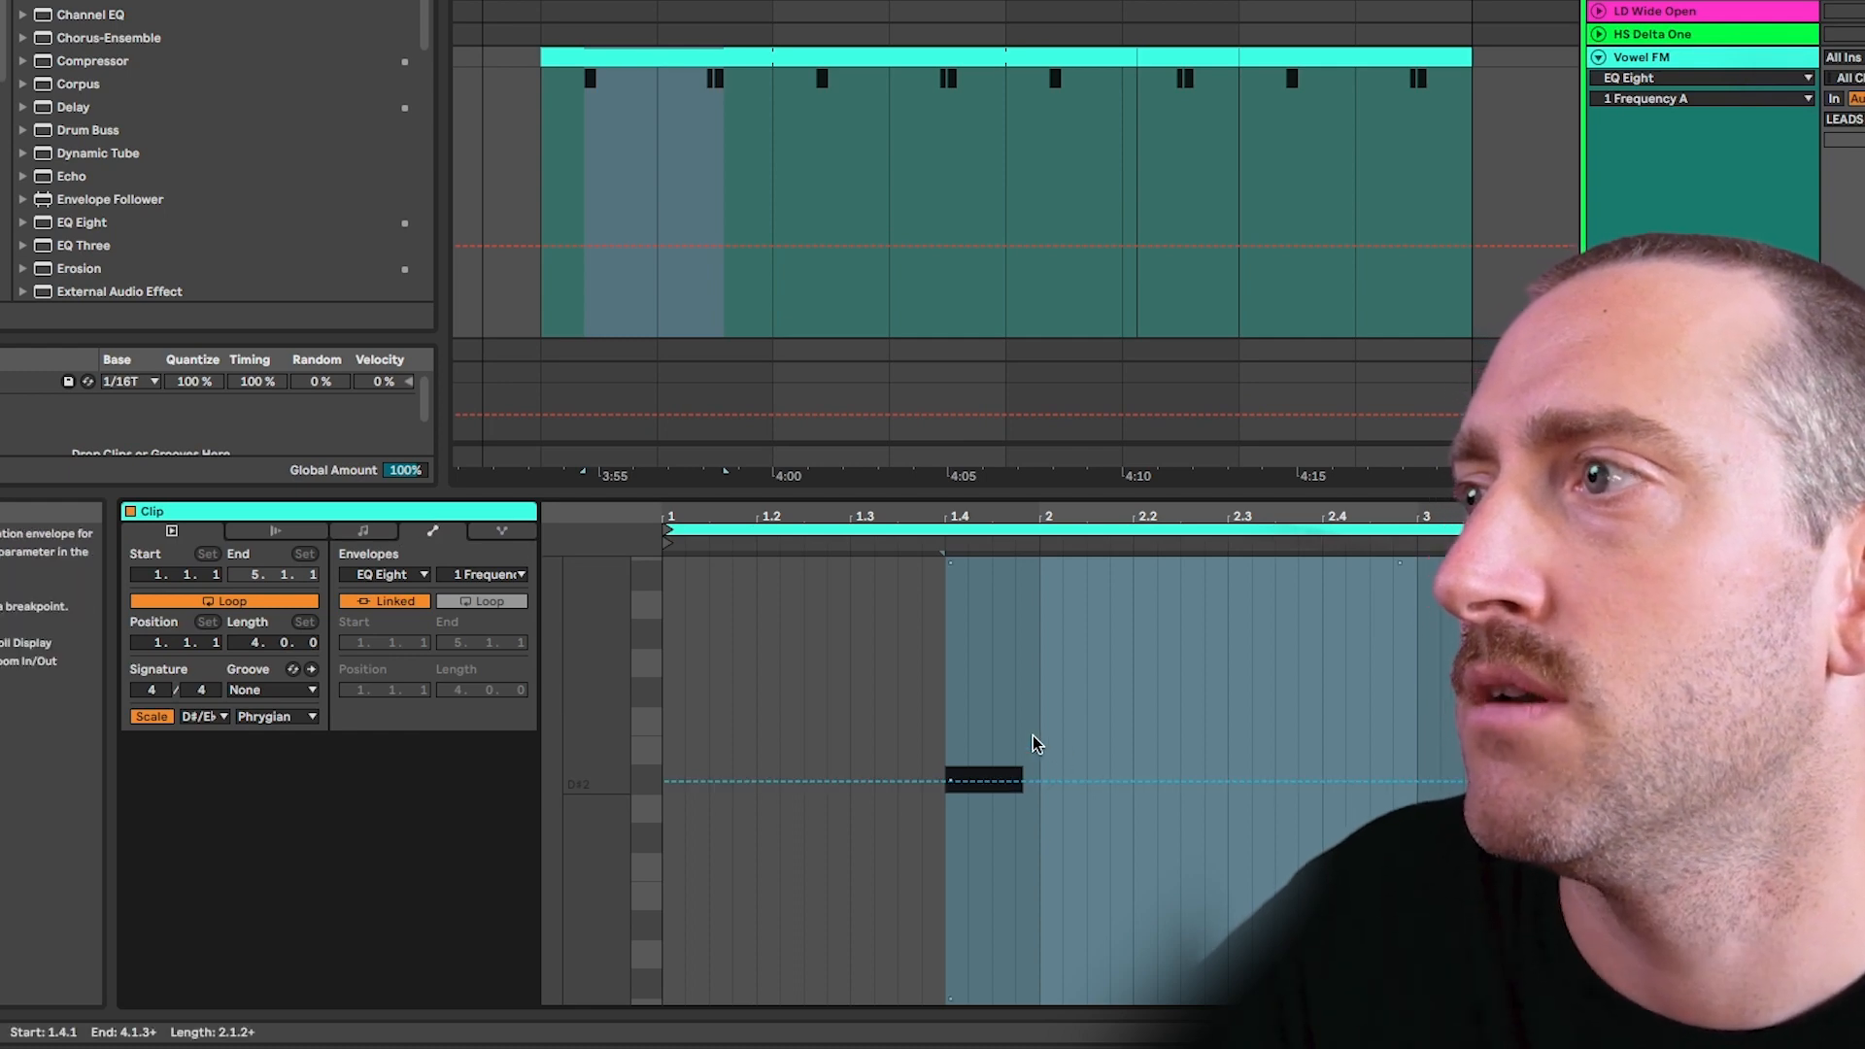
pyautogui.hotkey('alt', '3')
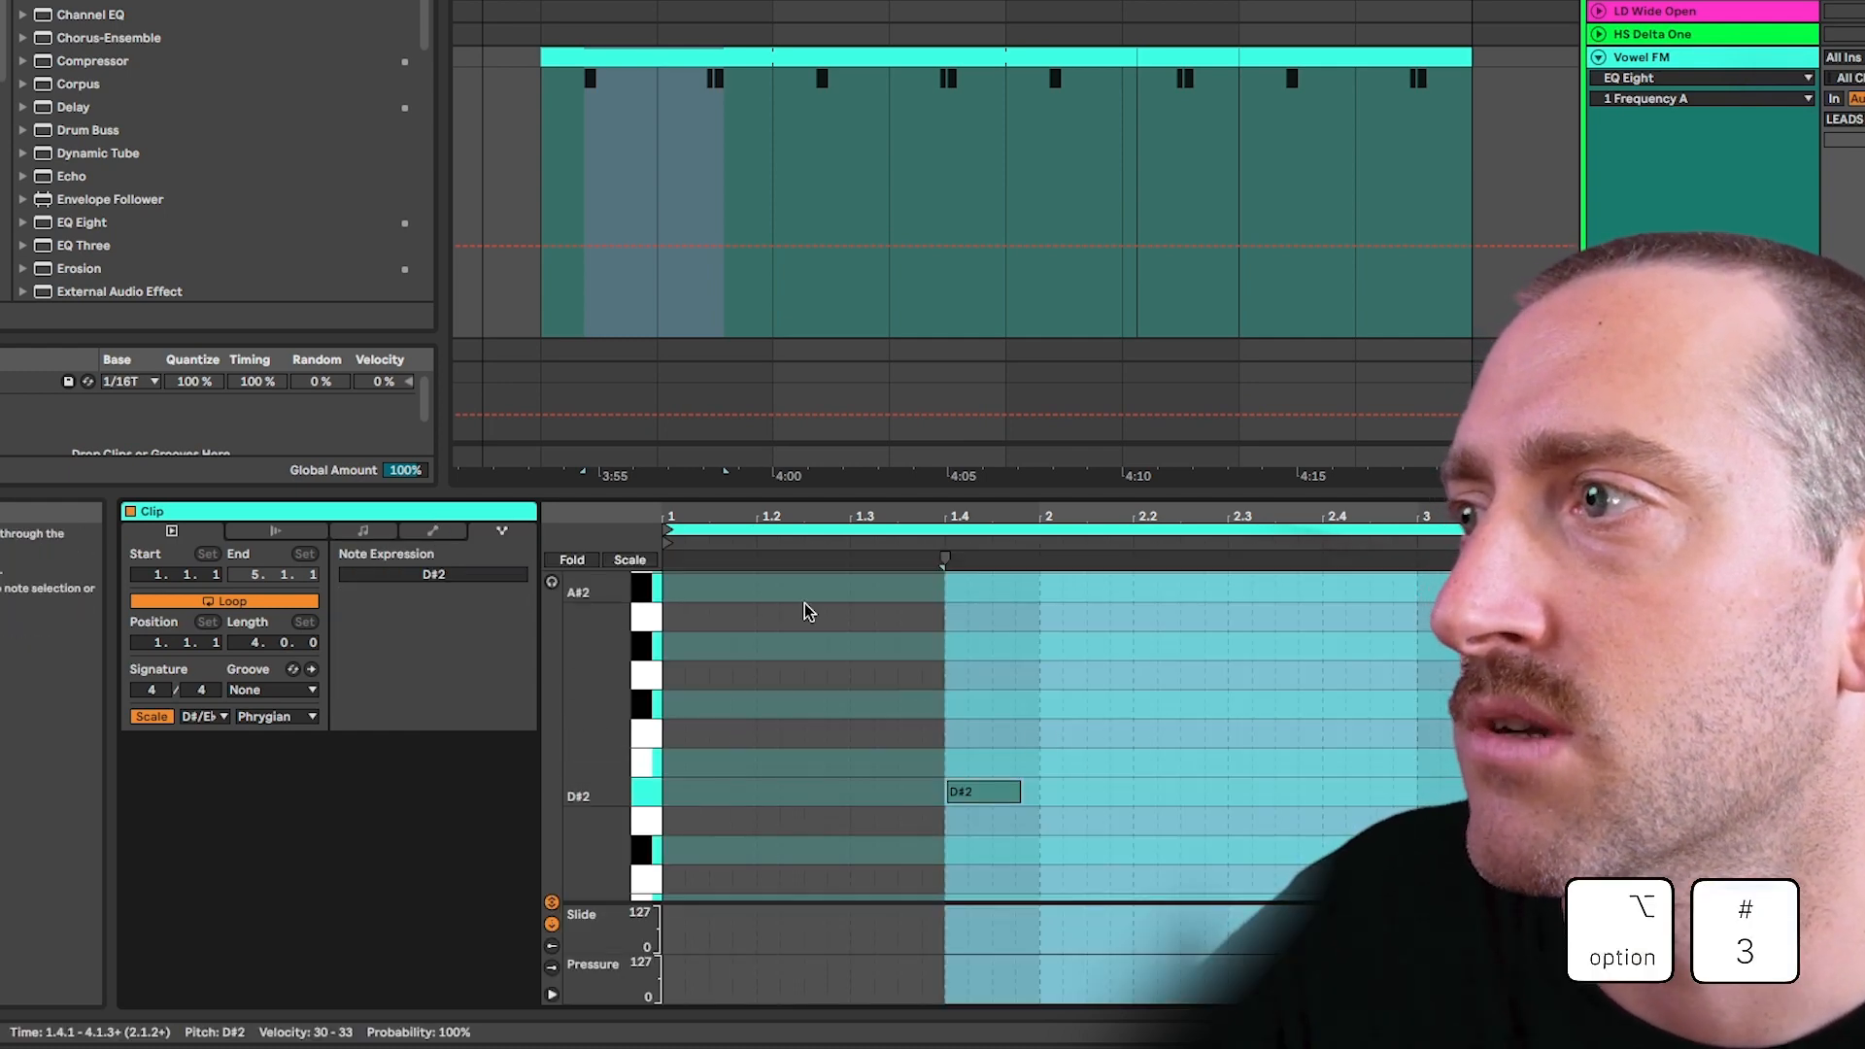
pyautogui.hotkey('alt', '2')
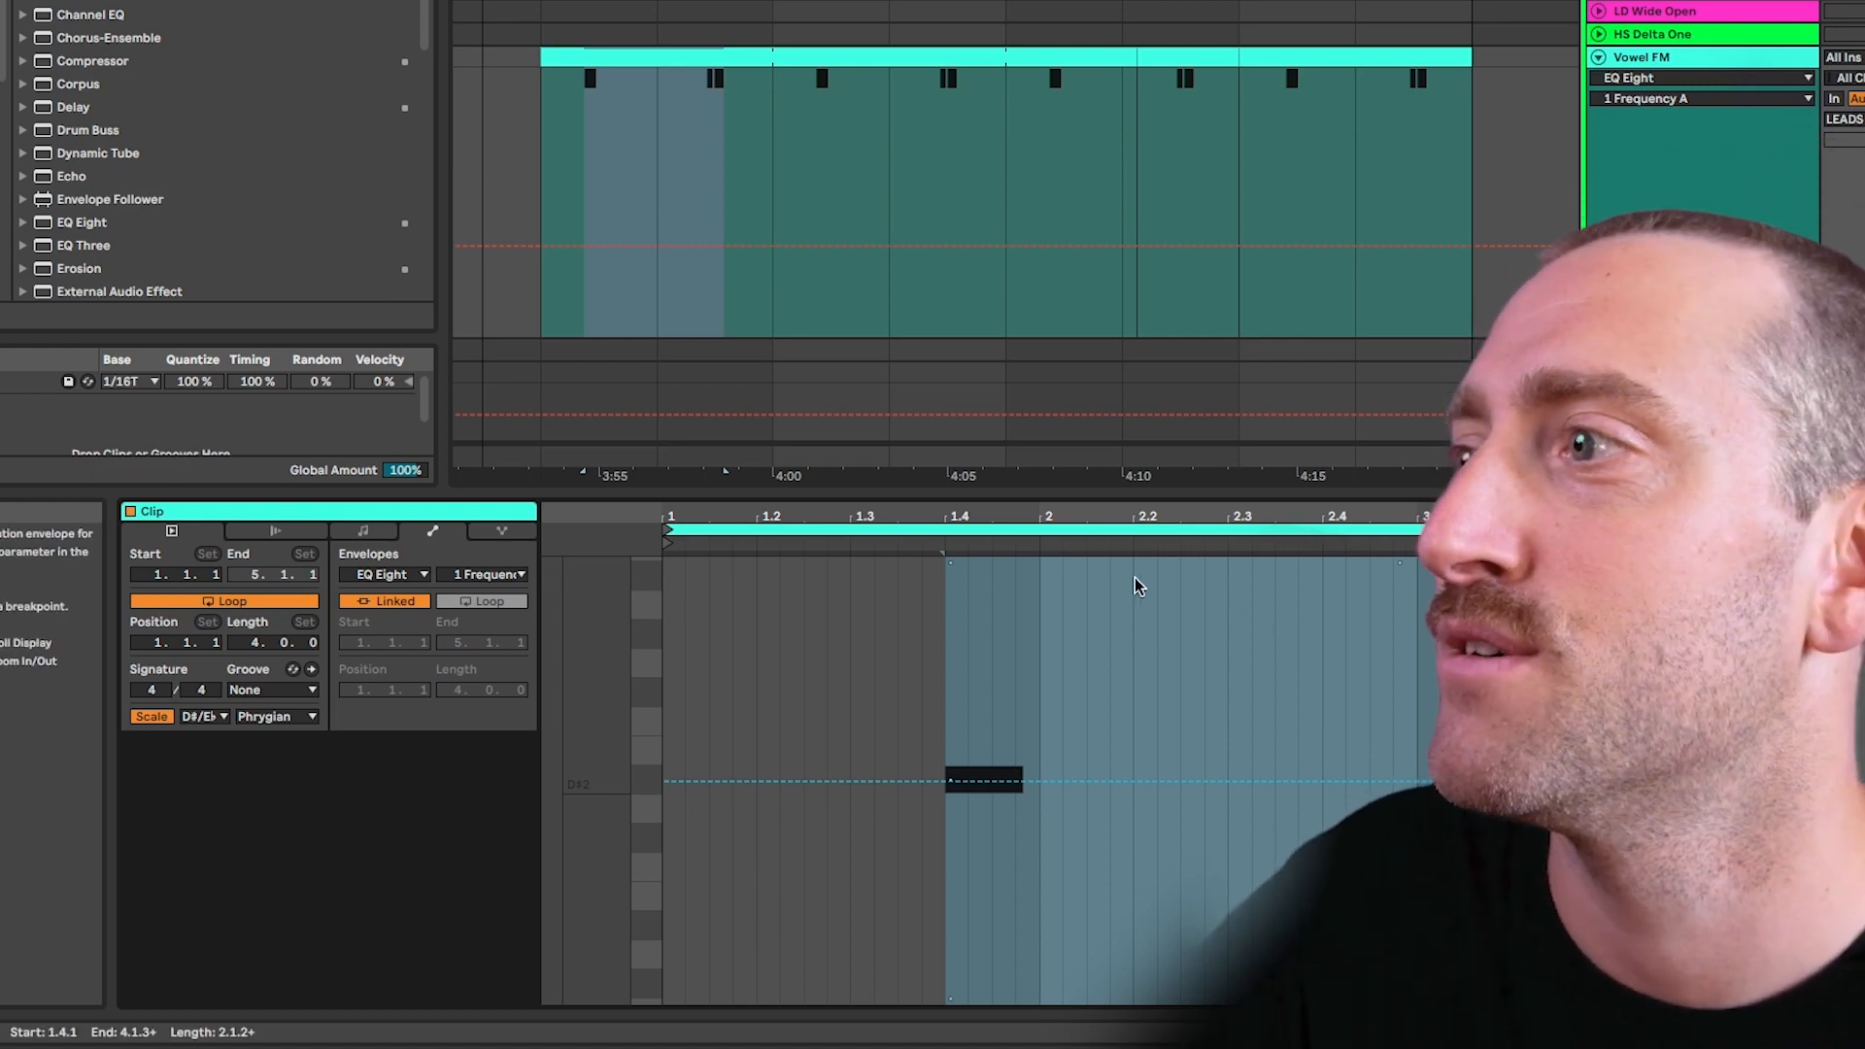
pyautogui.hotkey('alt', '3')
pyautogui.hotkey('alt', '2')
pyautogui.hotkey('alt', '1')
pyautogui.hotkey('alt', '2')
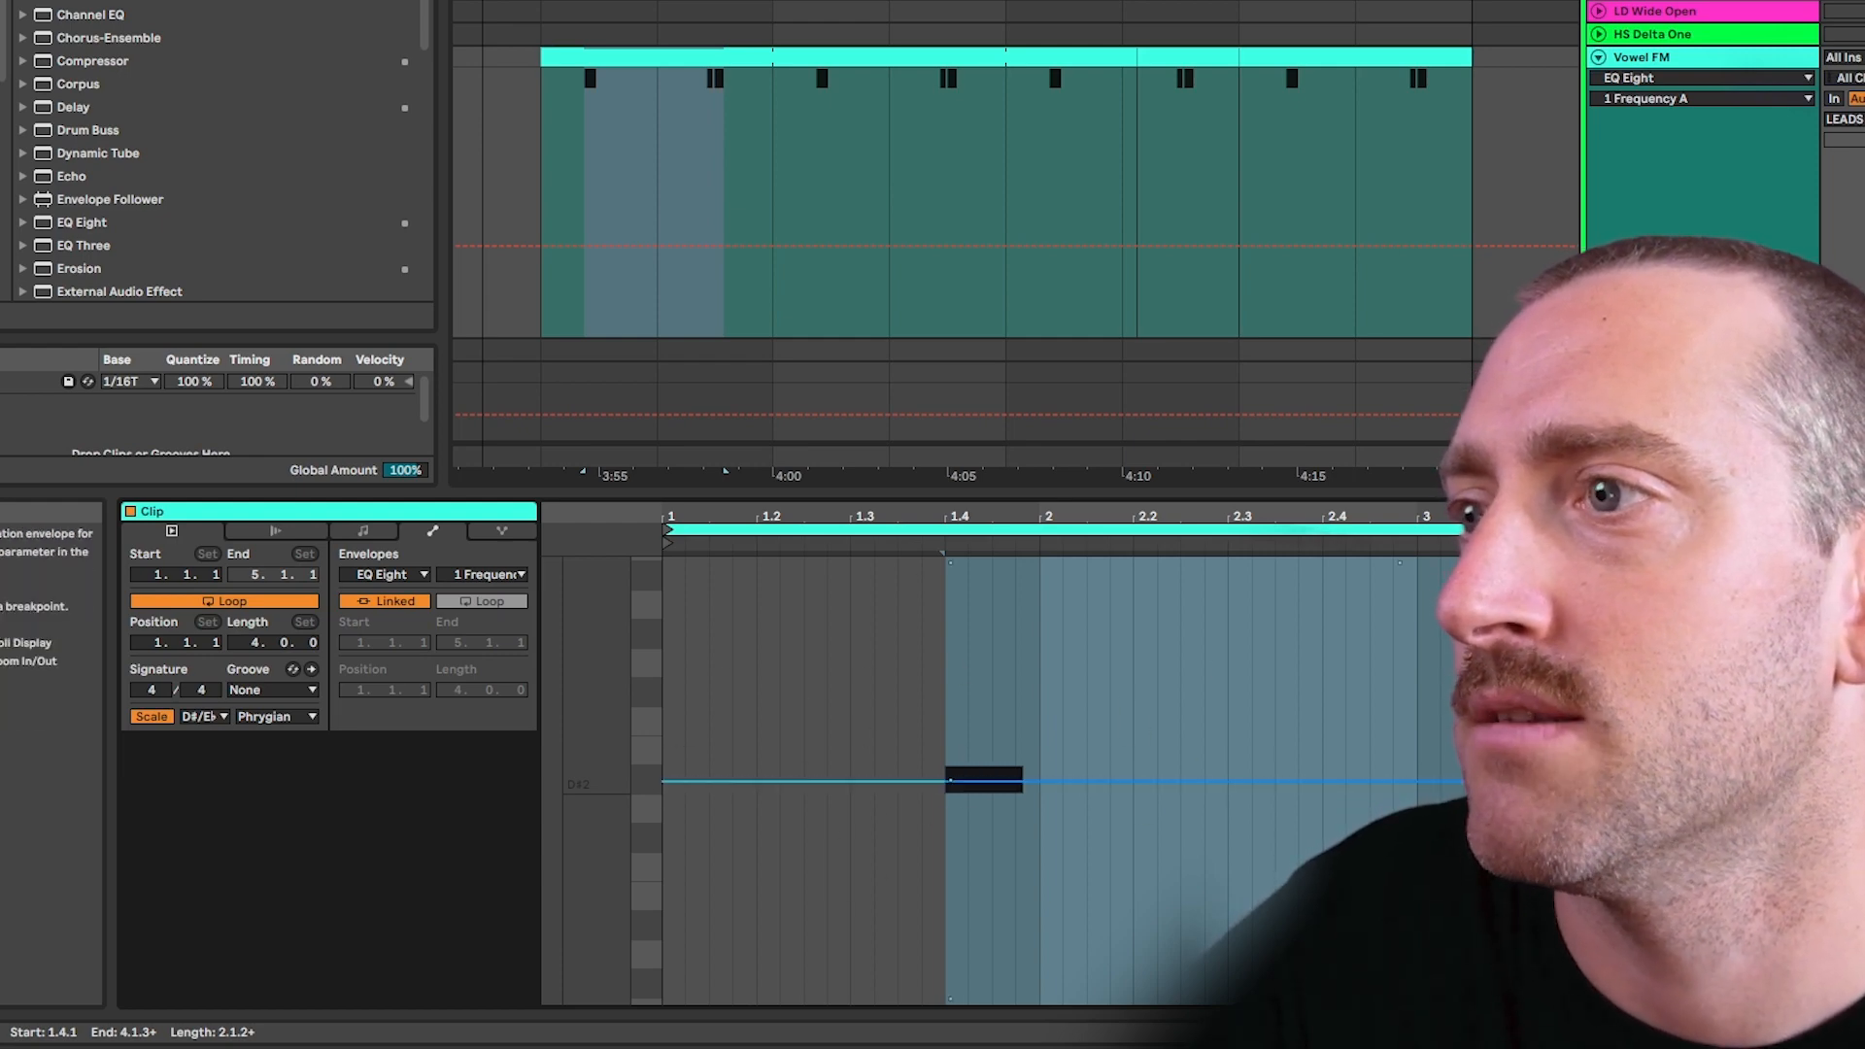
pyautogui.hotkey('alt', '1')
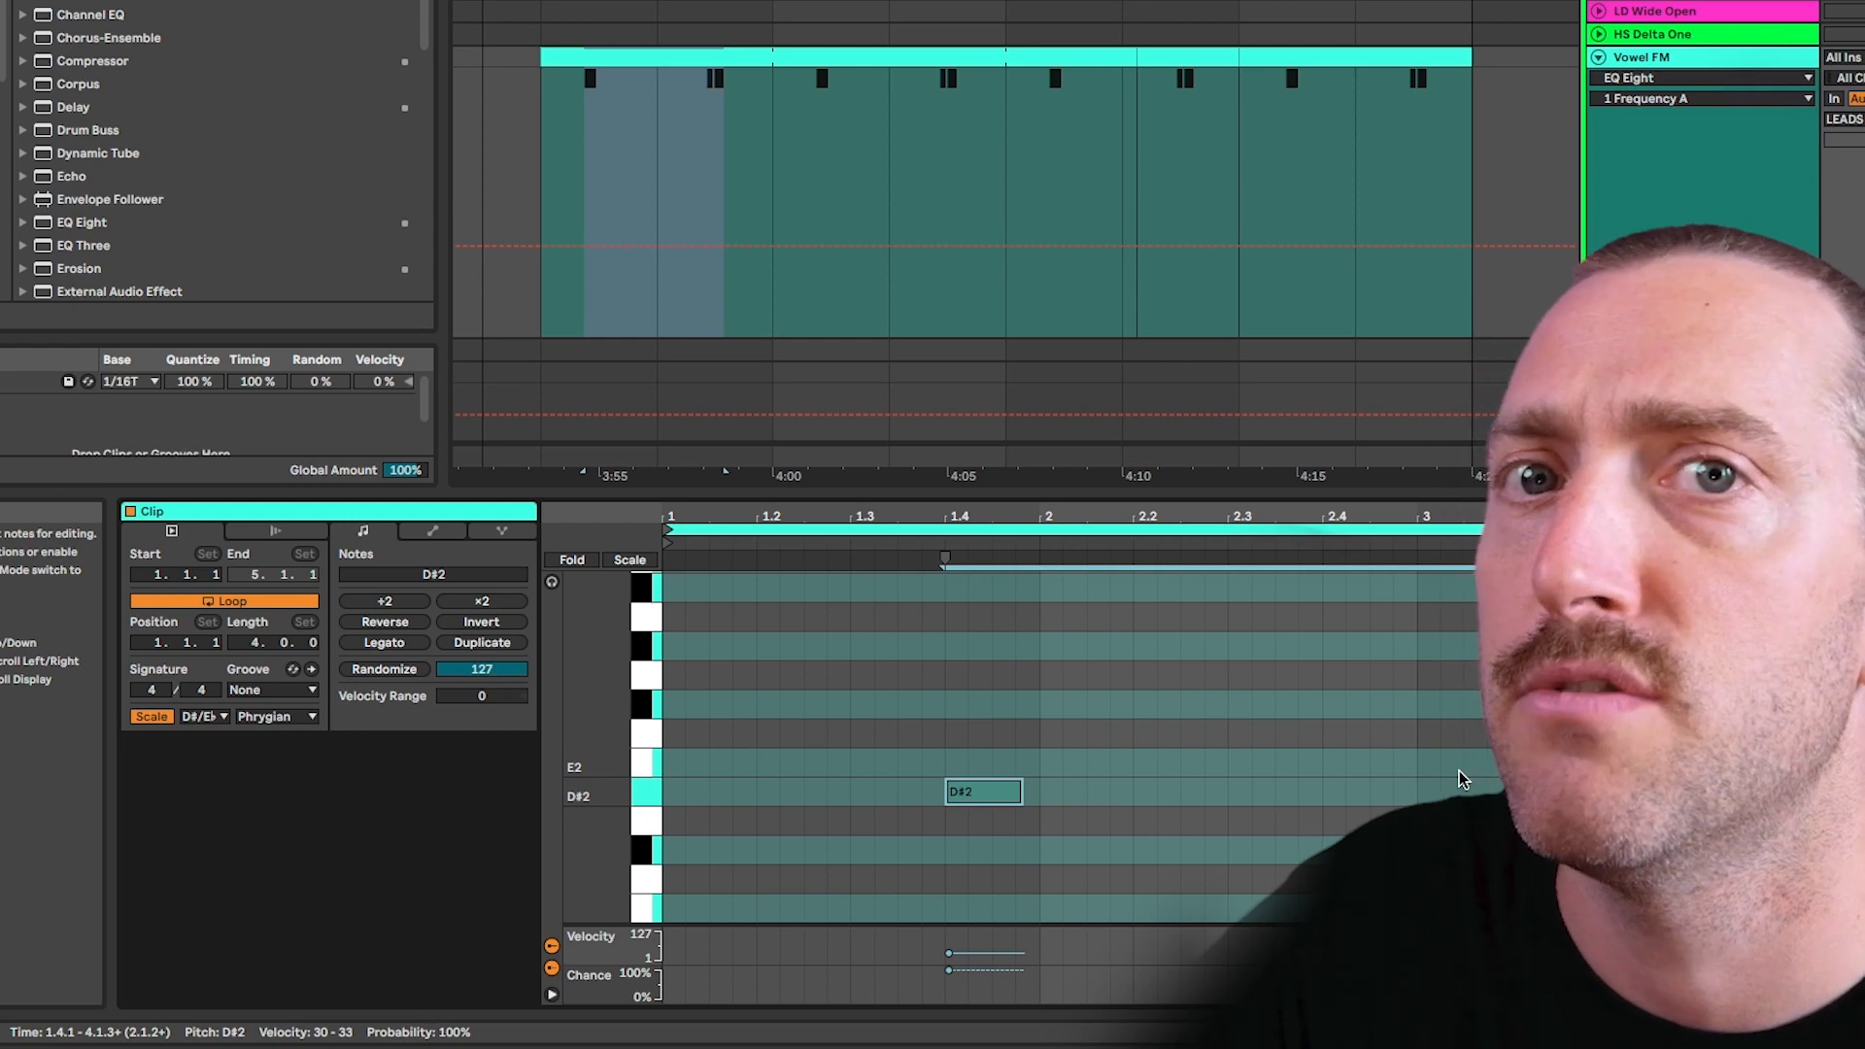
# Select the STAB DEEP audio clip, widen the grid and turn on Warp
pyautogui.scroll(5, 924, 96)
pyautogui.click(913, 4)
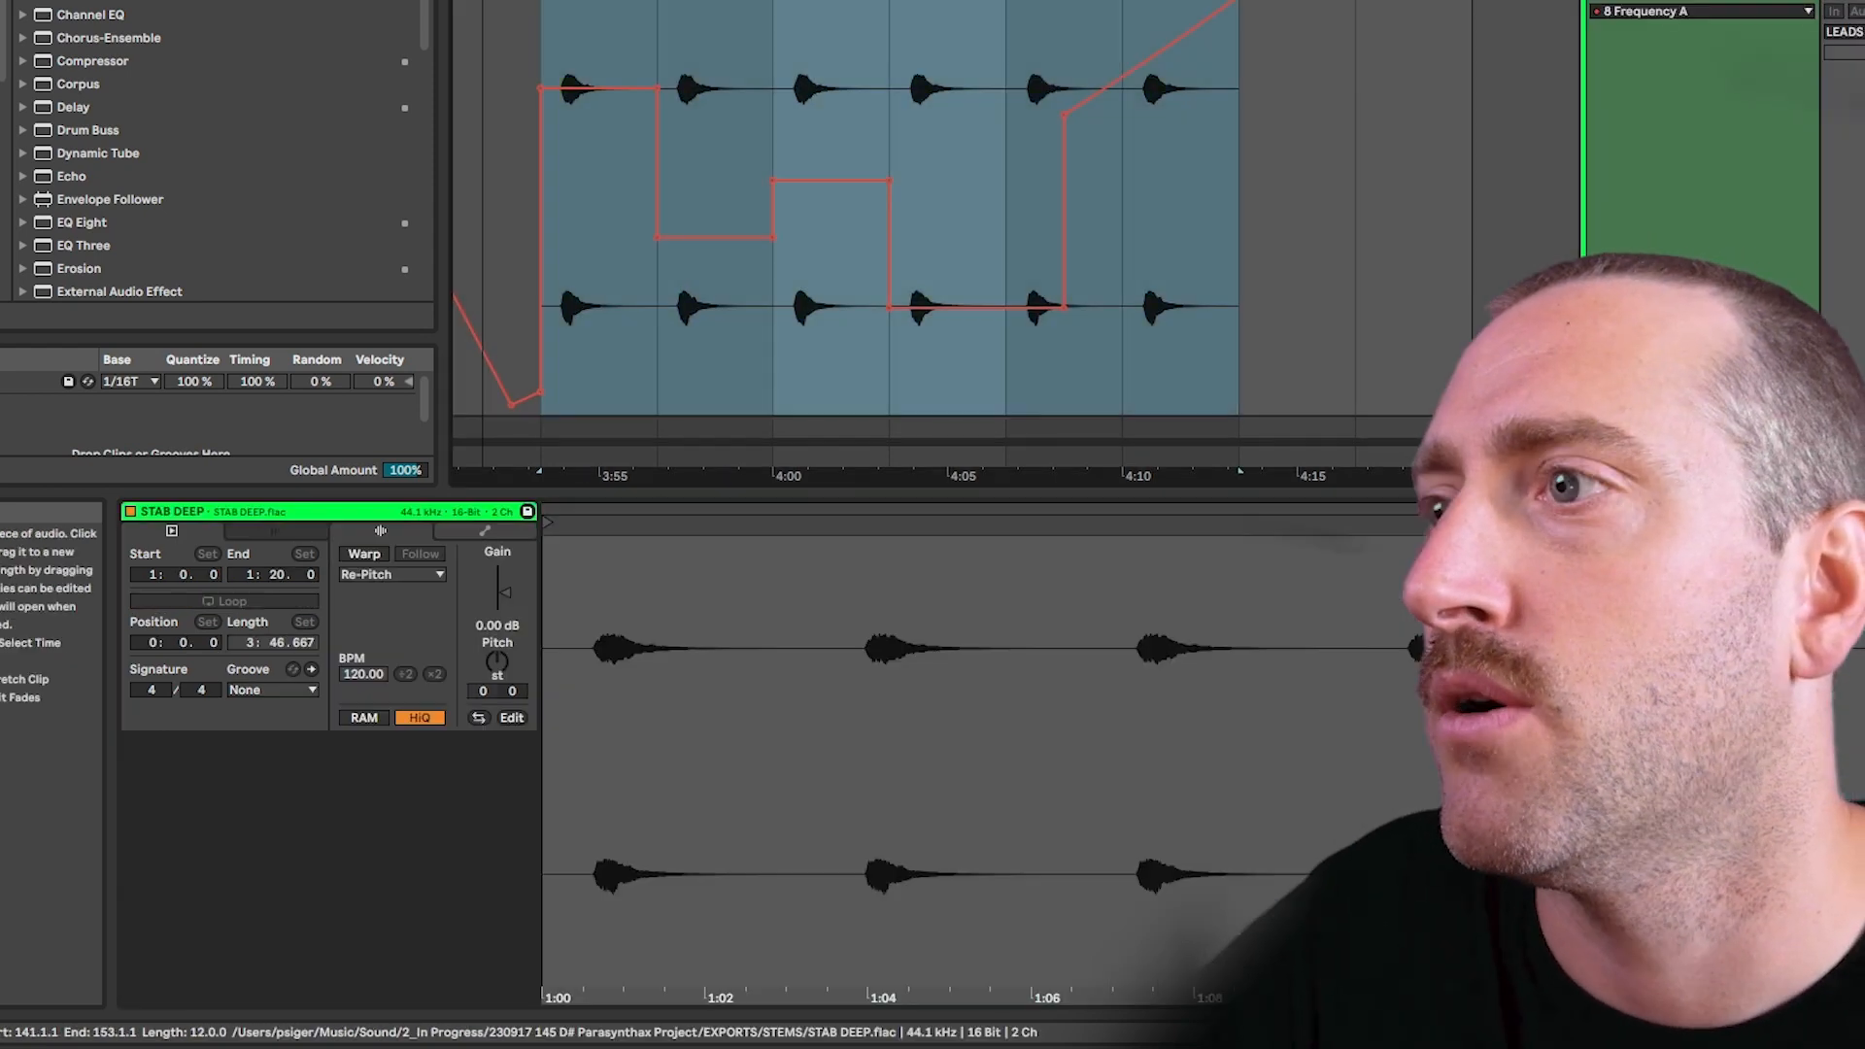
pyautogui.press('super+2')
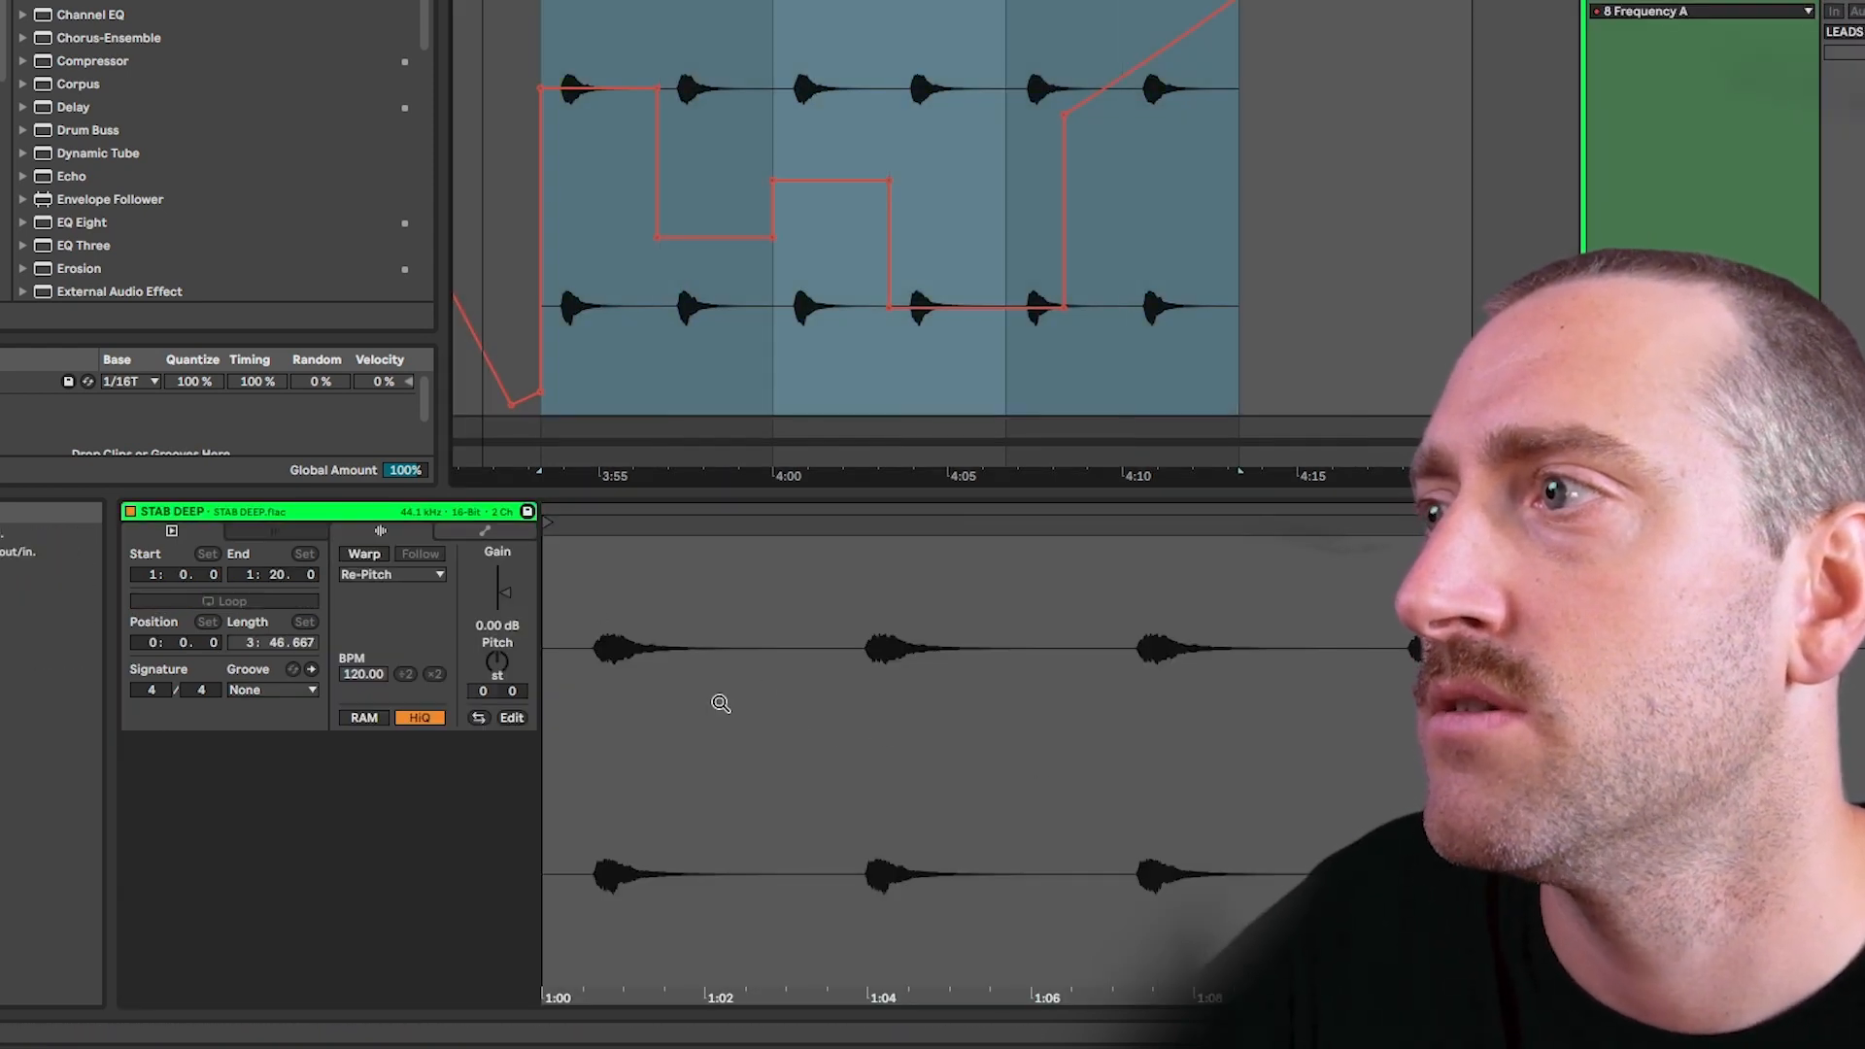
pyautogui.click(364, 553)
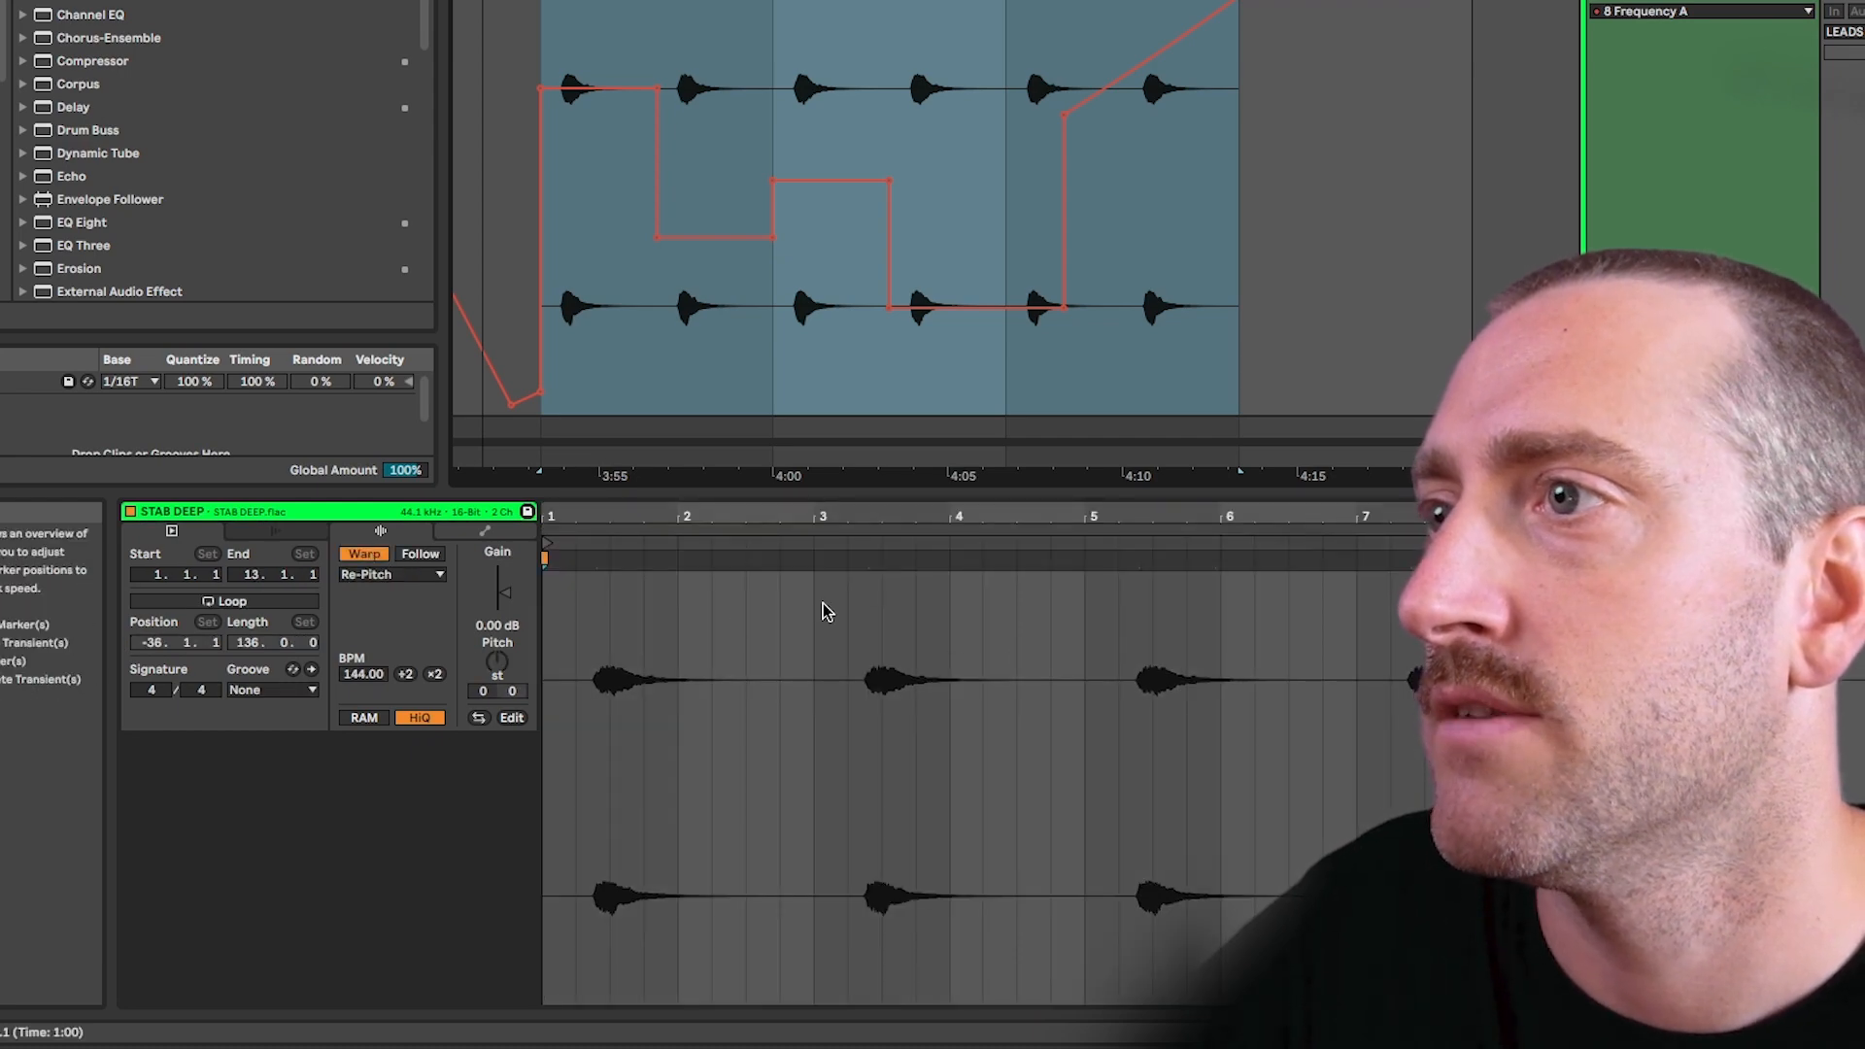
# Open the audio quantize settings for the STAB DEEP clip and close them without applying
pyautogui.click(970, 627)
pyautogui.press('ctrl+shift+super+u')
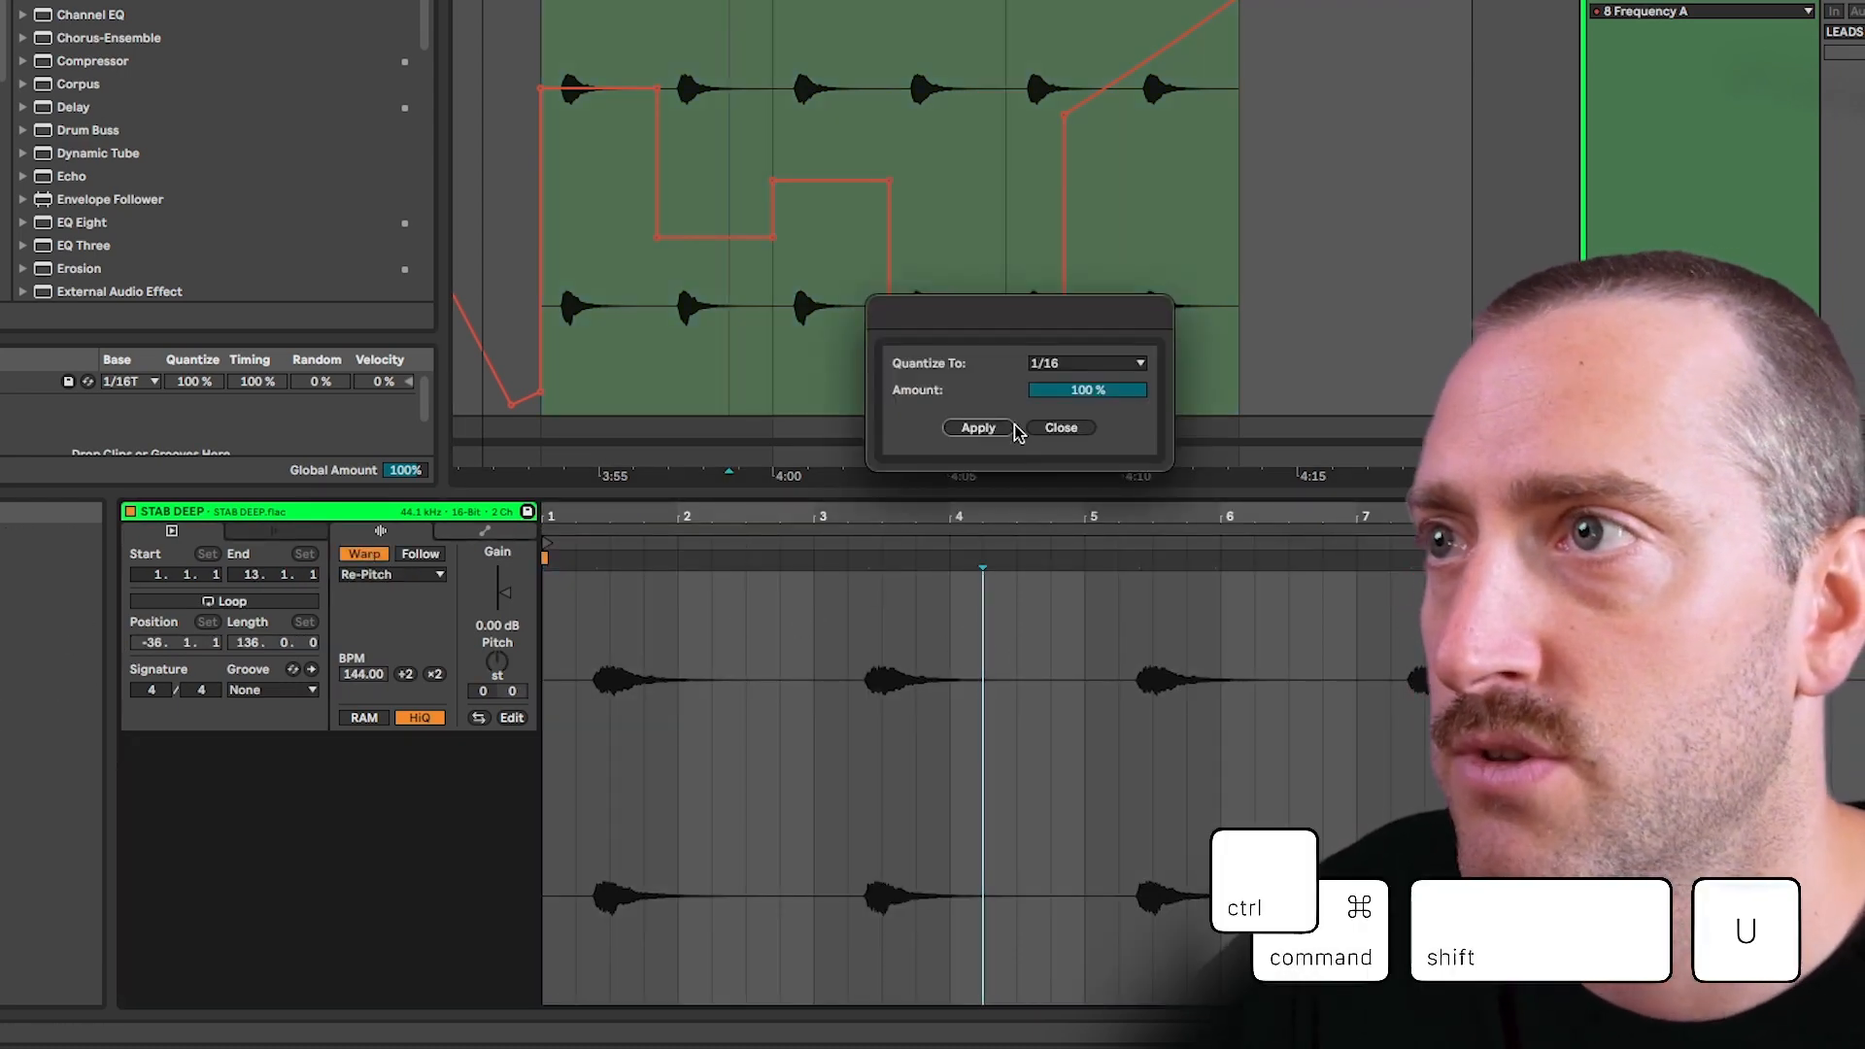
pyautogui.click(1055, 426)
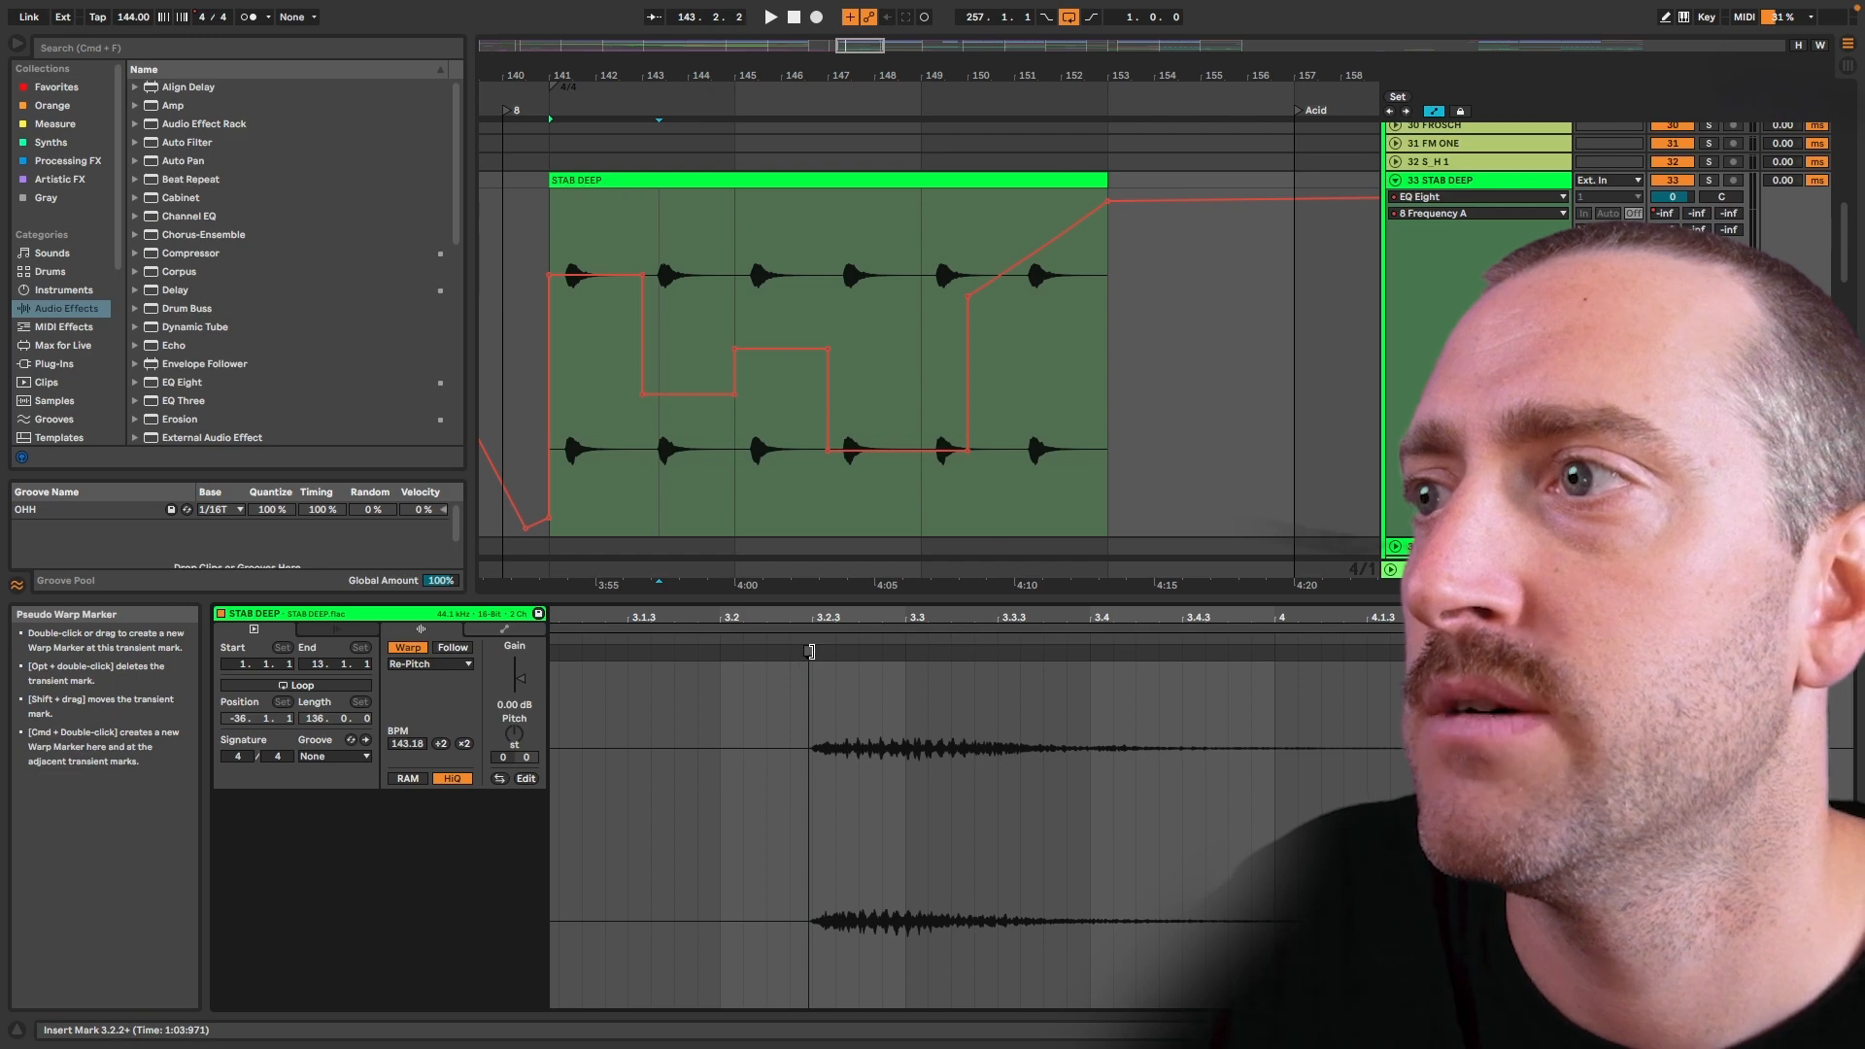
# Move the transient marker near 3.2.3 in the STAB DEEP waveform back to the onset of the second stab
pyautogui.press('shift')
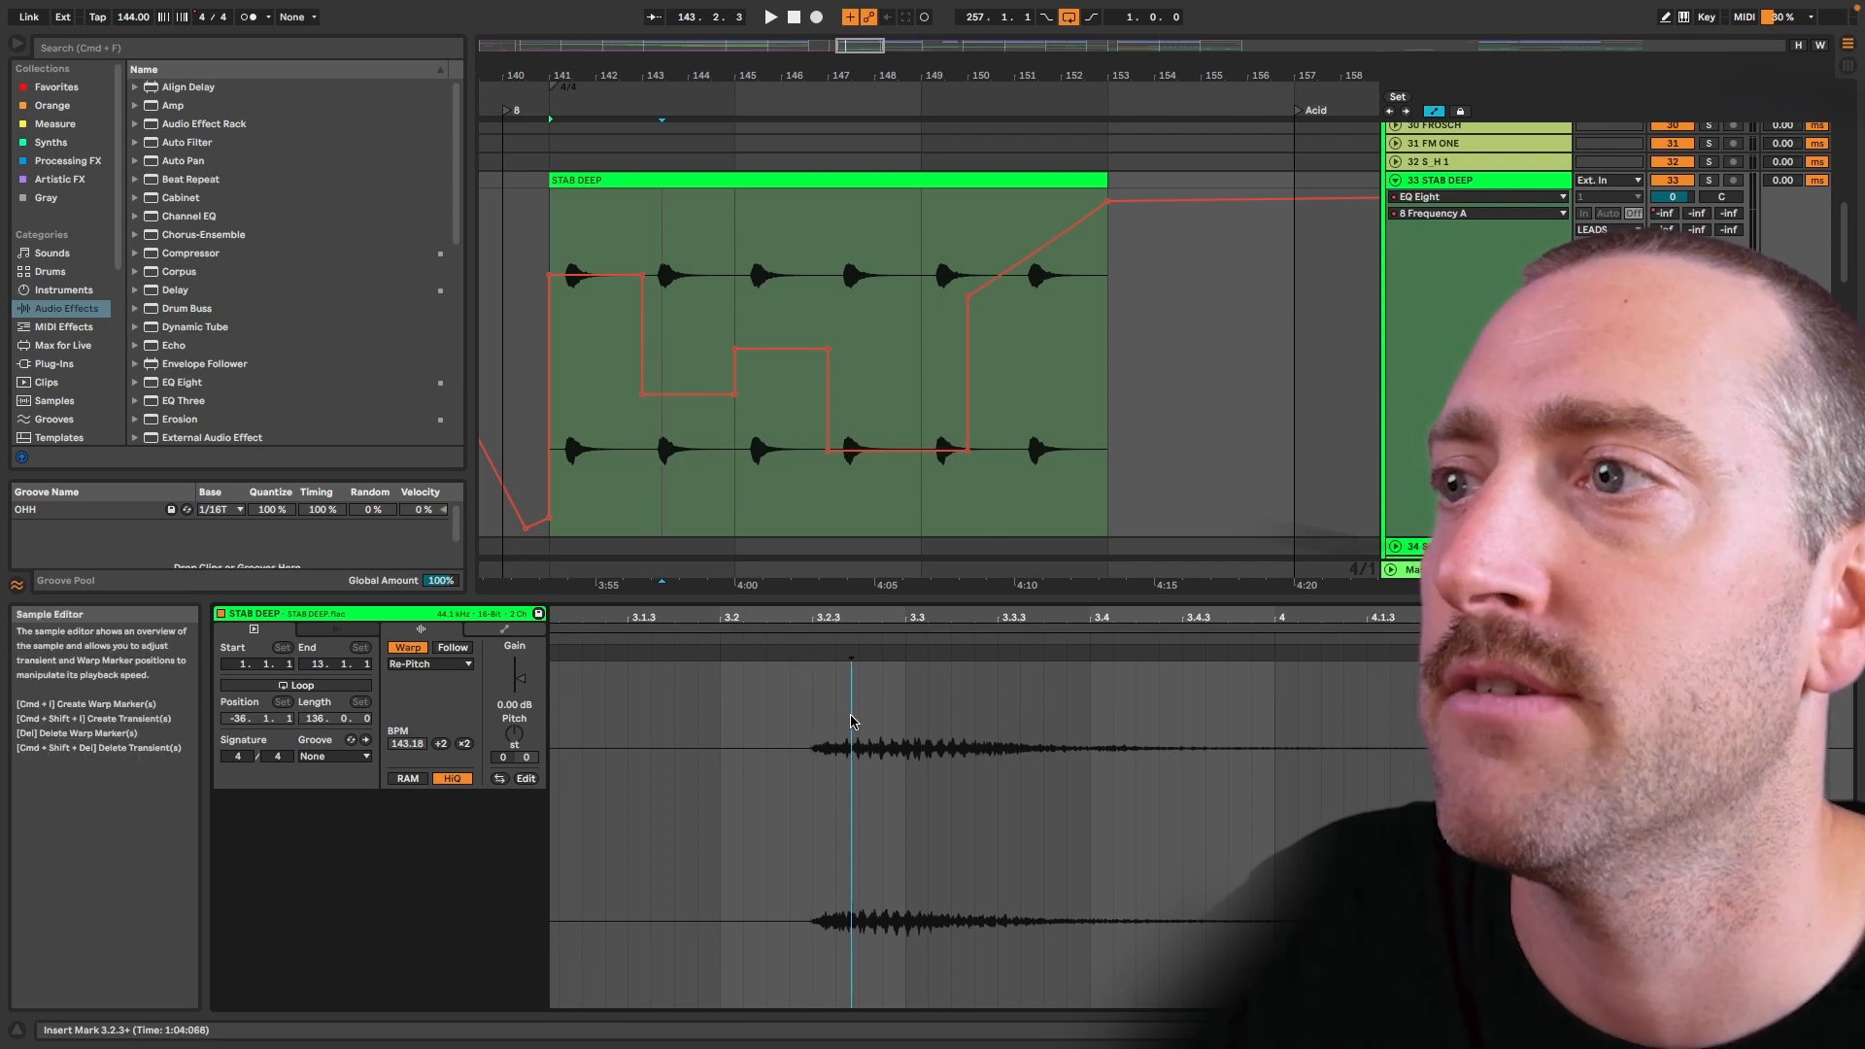
pyautogui.click(855, 664)
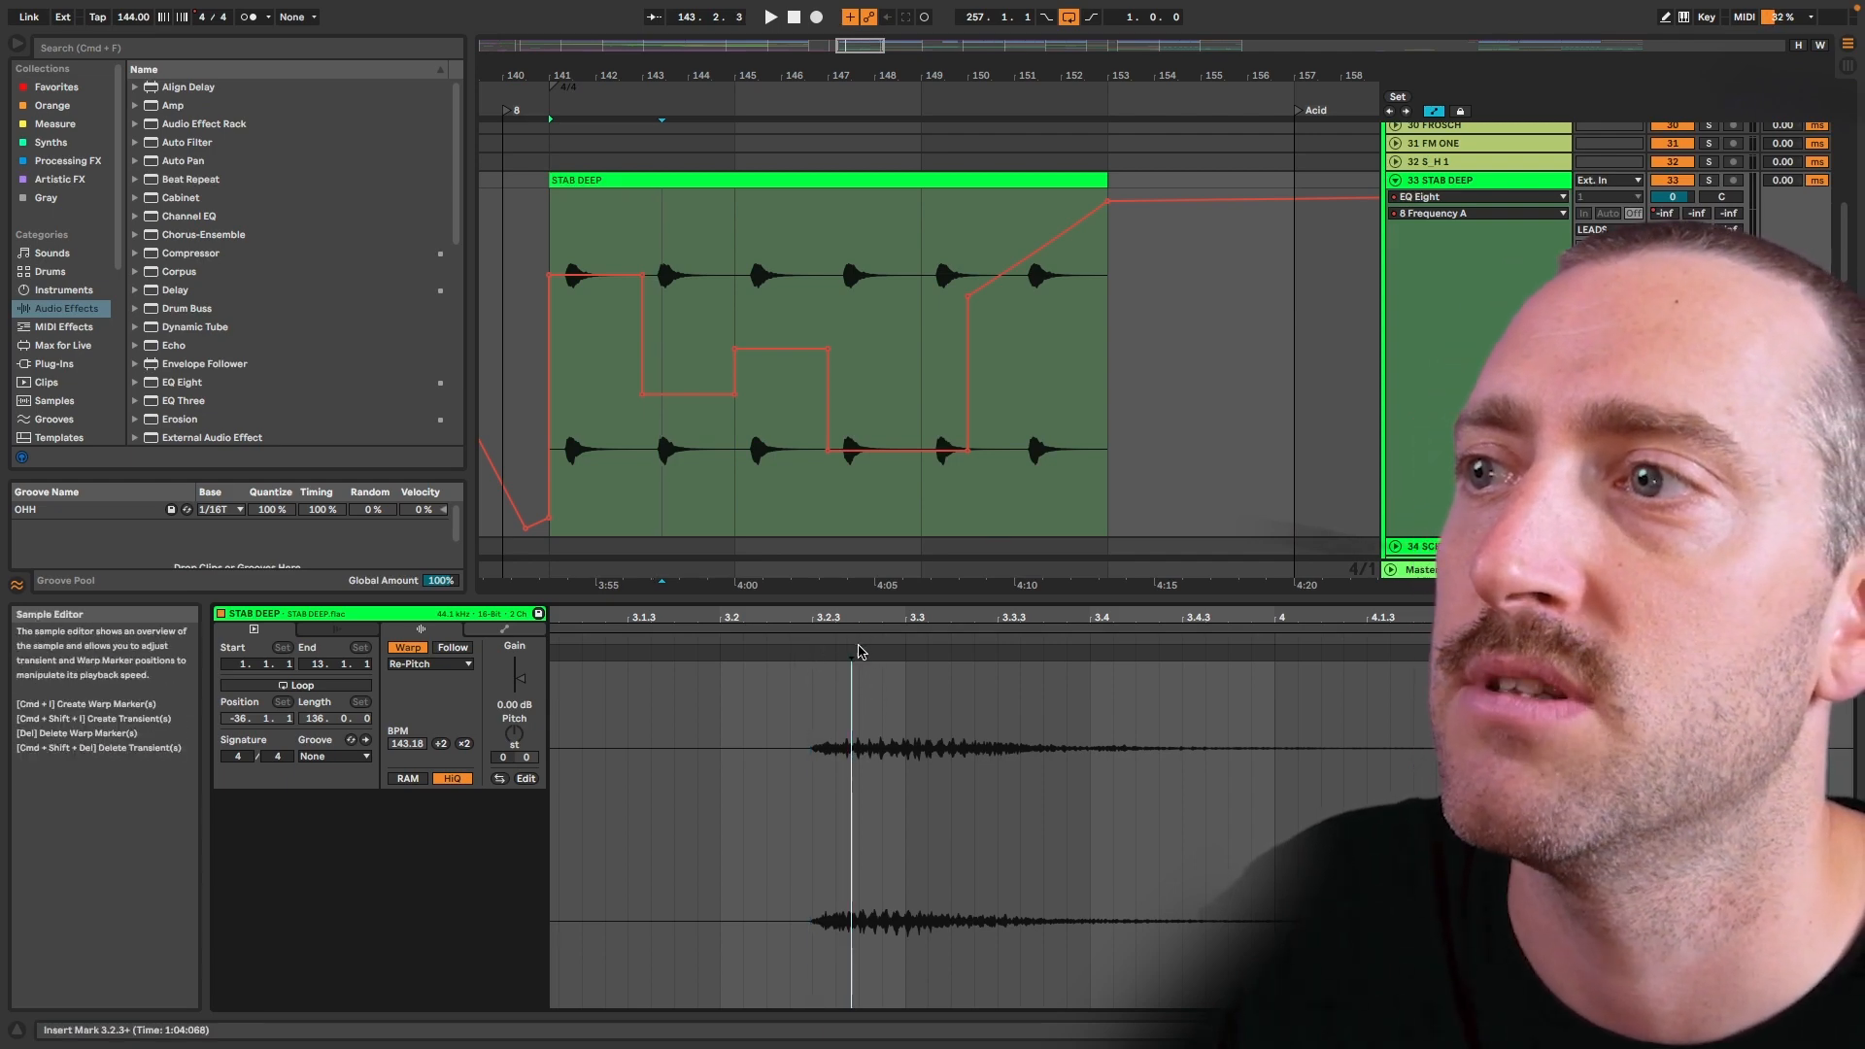
pyautogui.moveTo(849, 651); pyautogui.dragTo(811, 648)
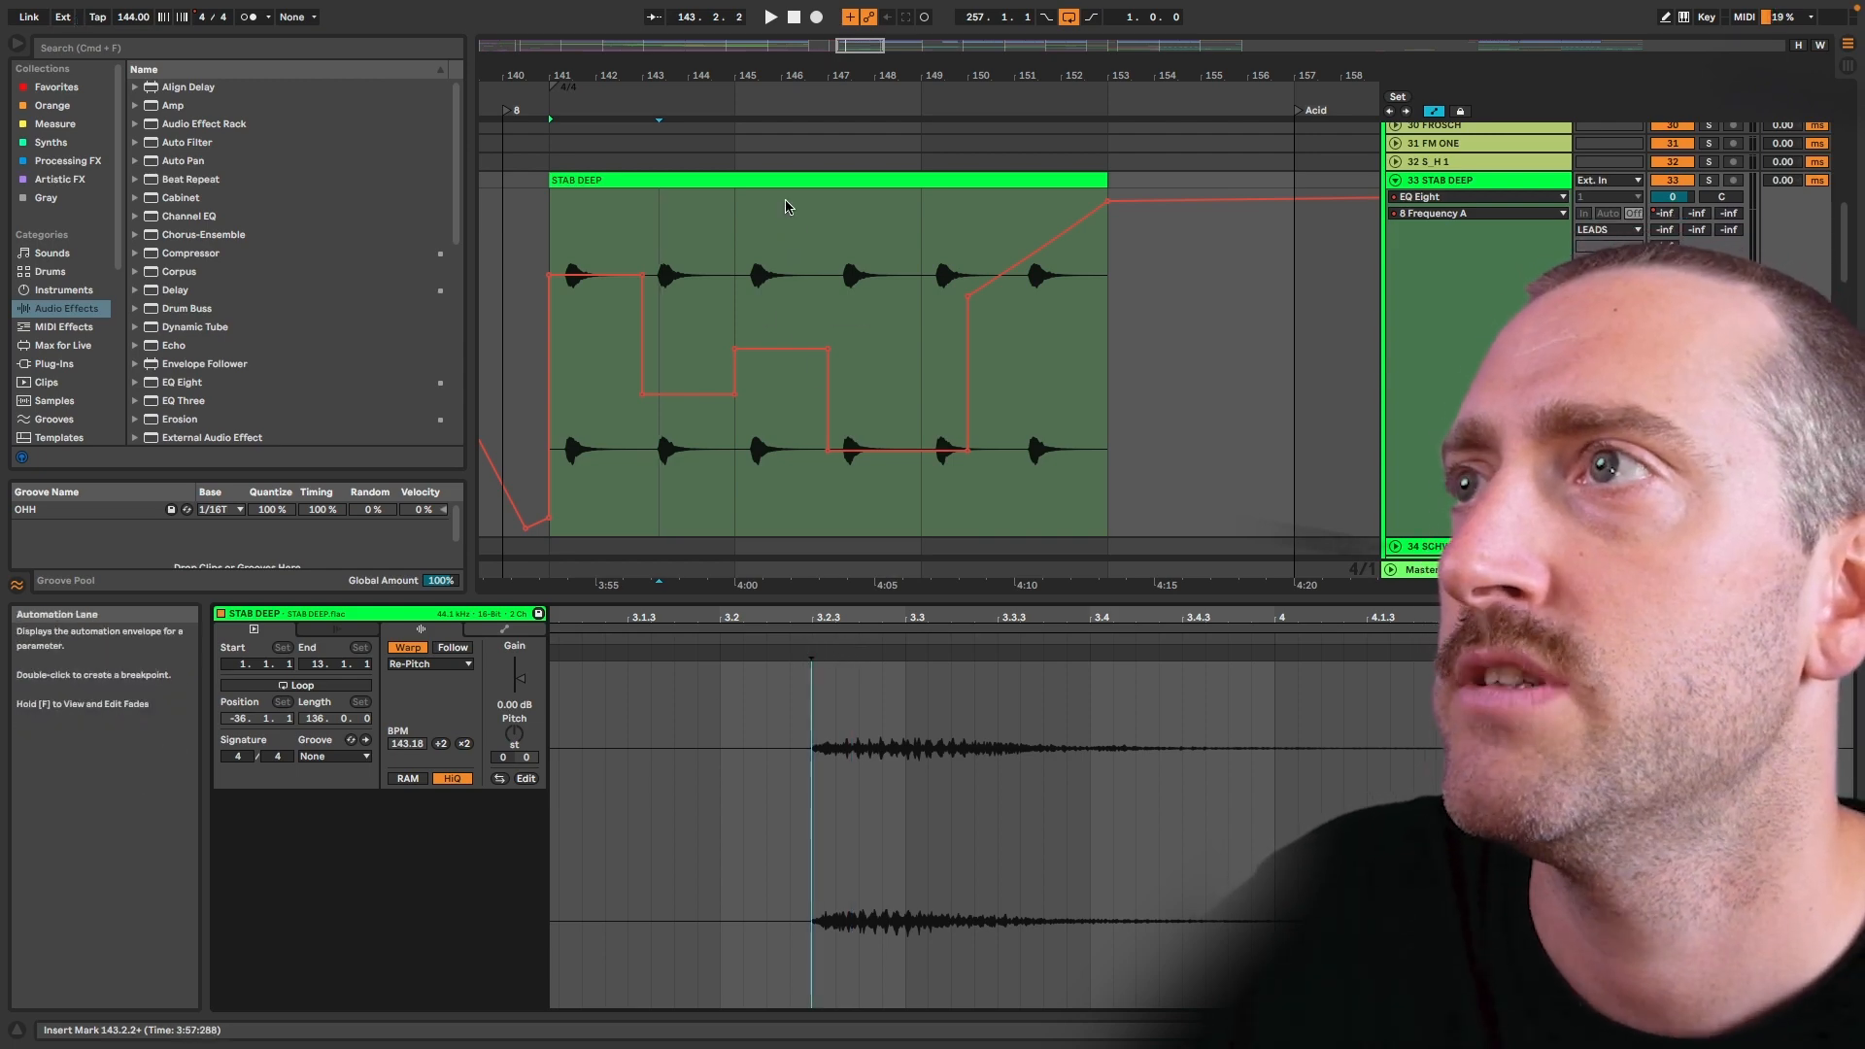
# Select the whole STAB DEEP clip in the arrangement and reverse it
pyautogui.click(782, 185)
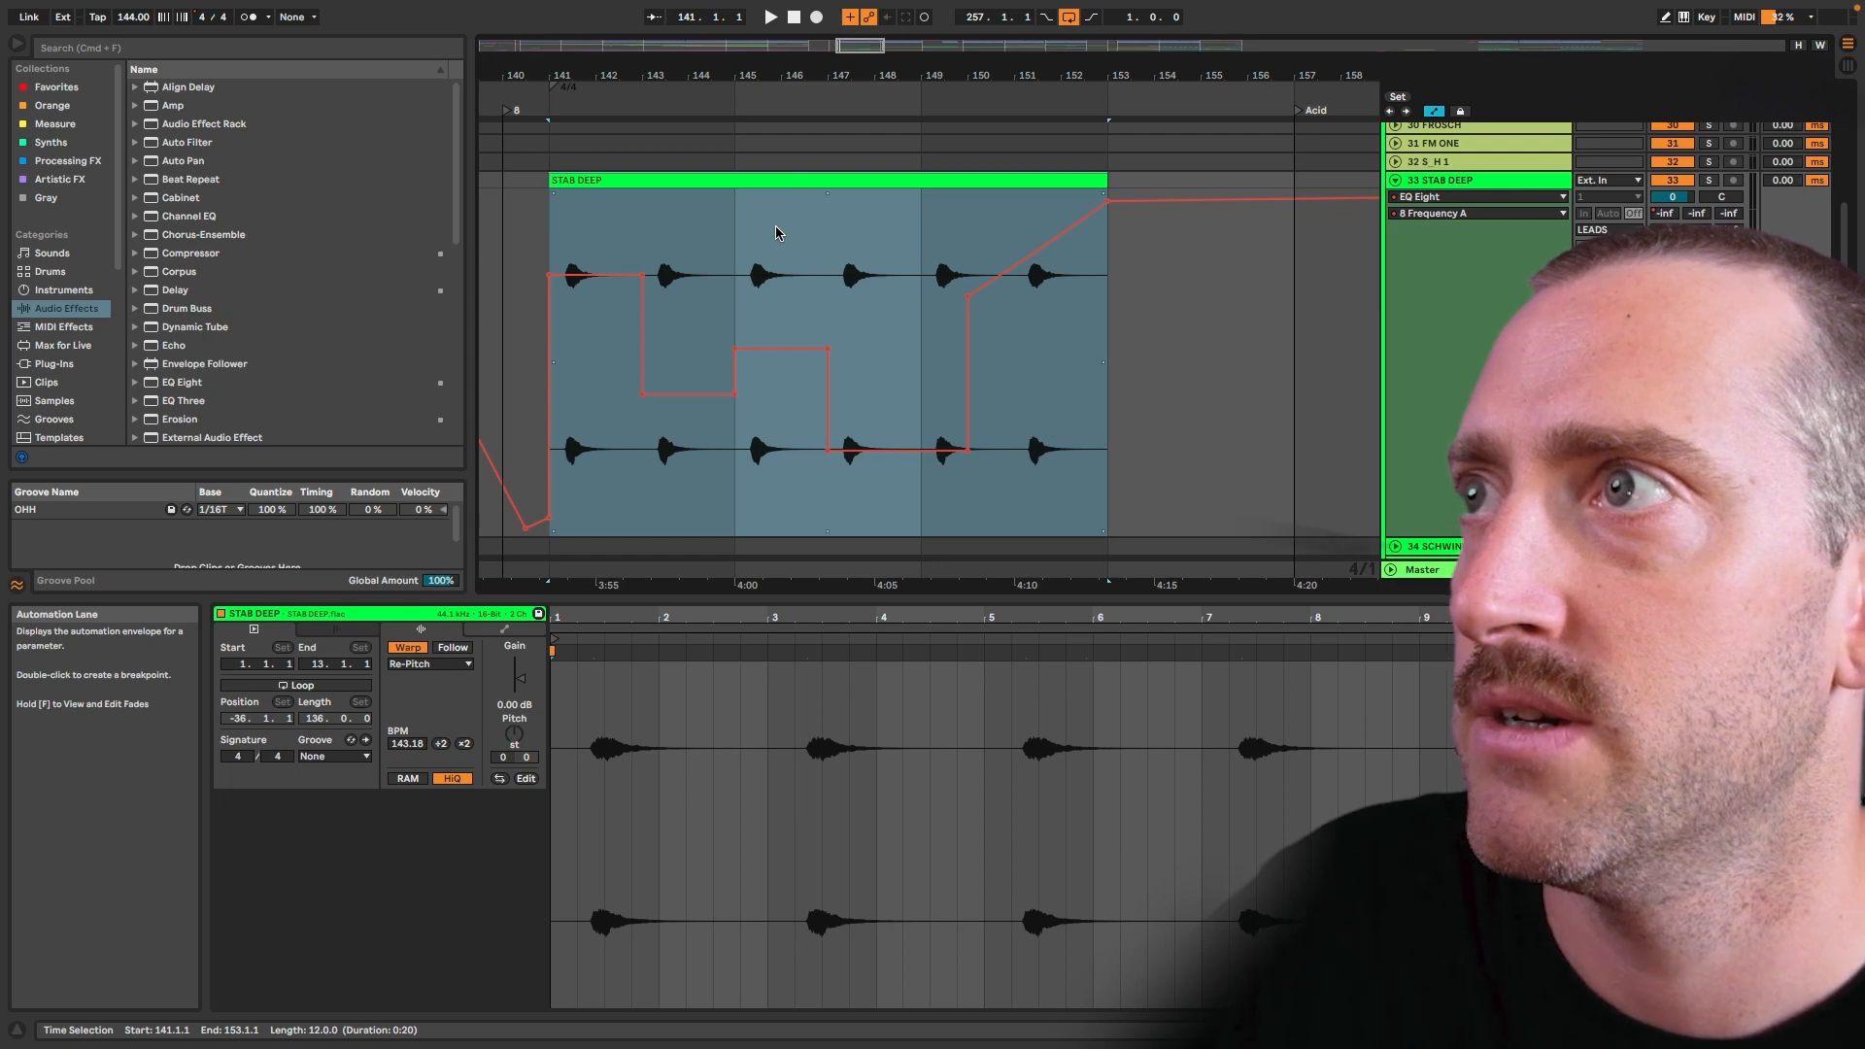
pyautogui.press('r')
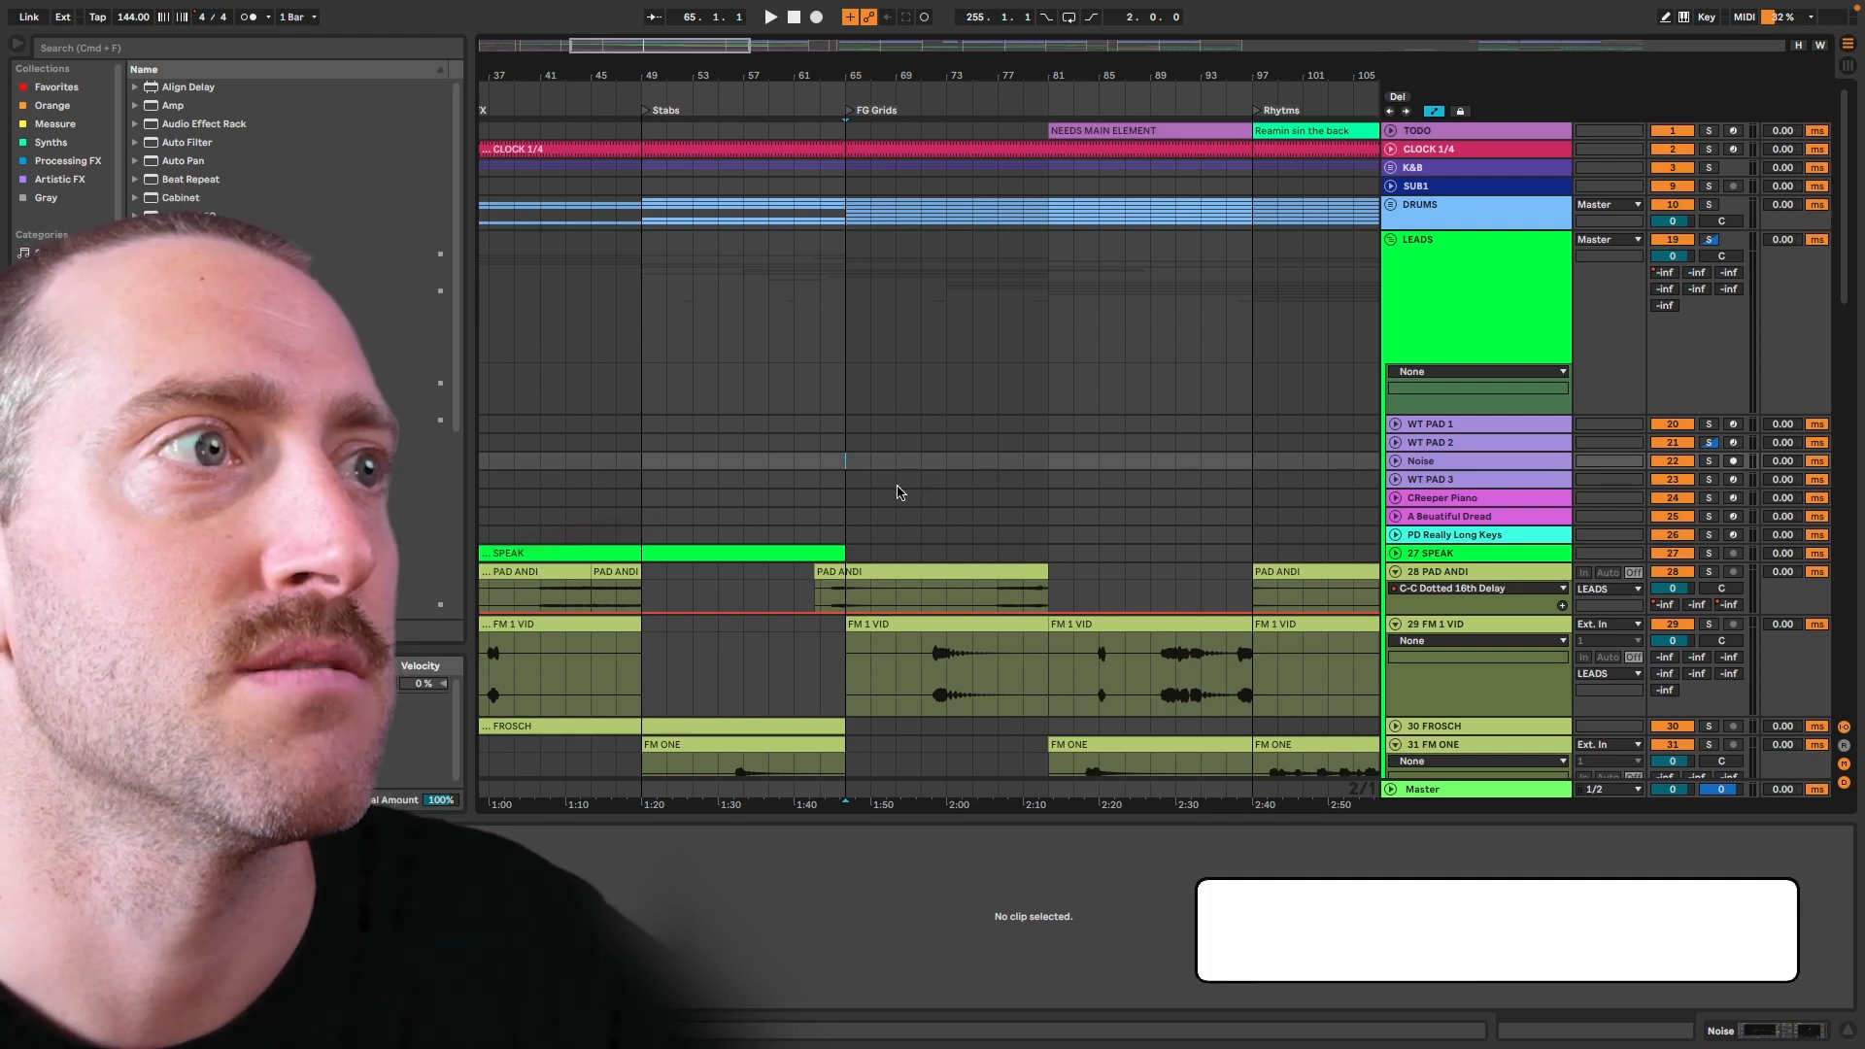
# Play the arrangement from bar 65, stop it, and continue playback from the stopped position
pyautogui.press('space')
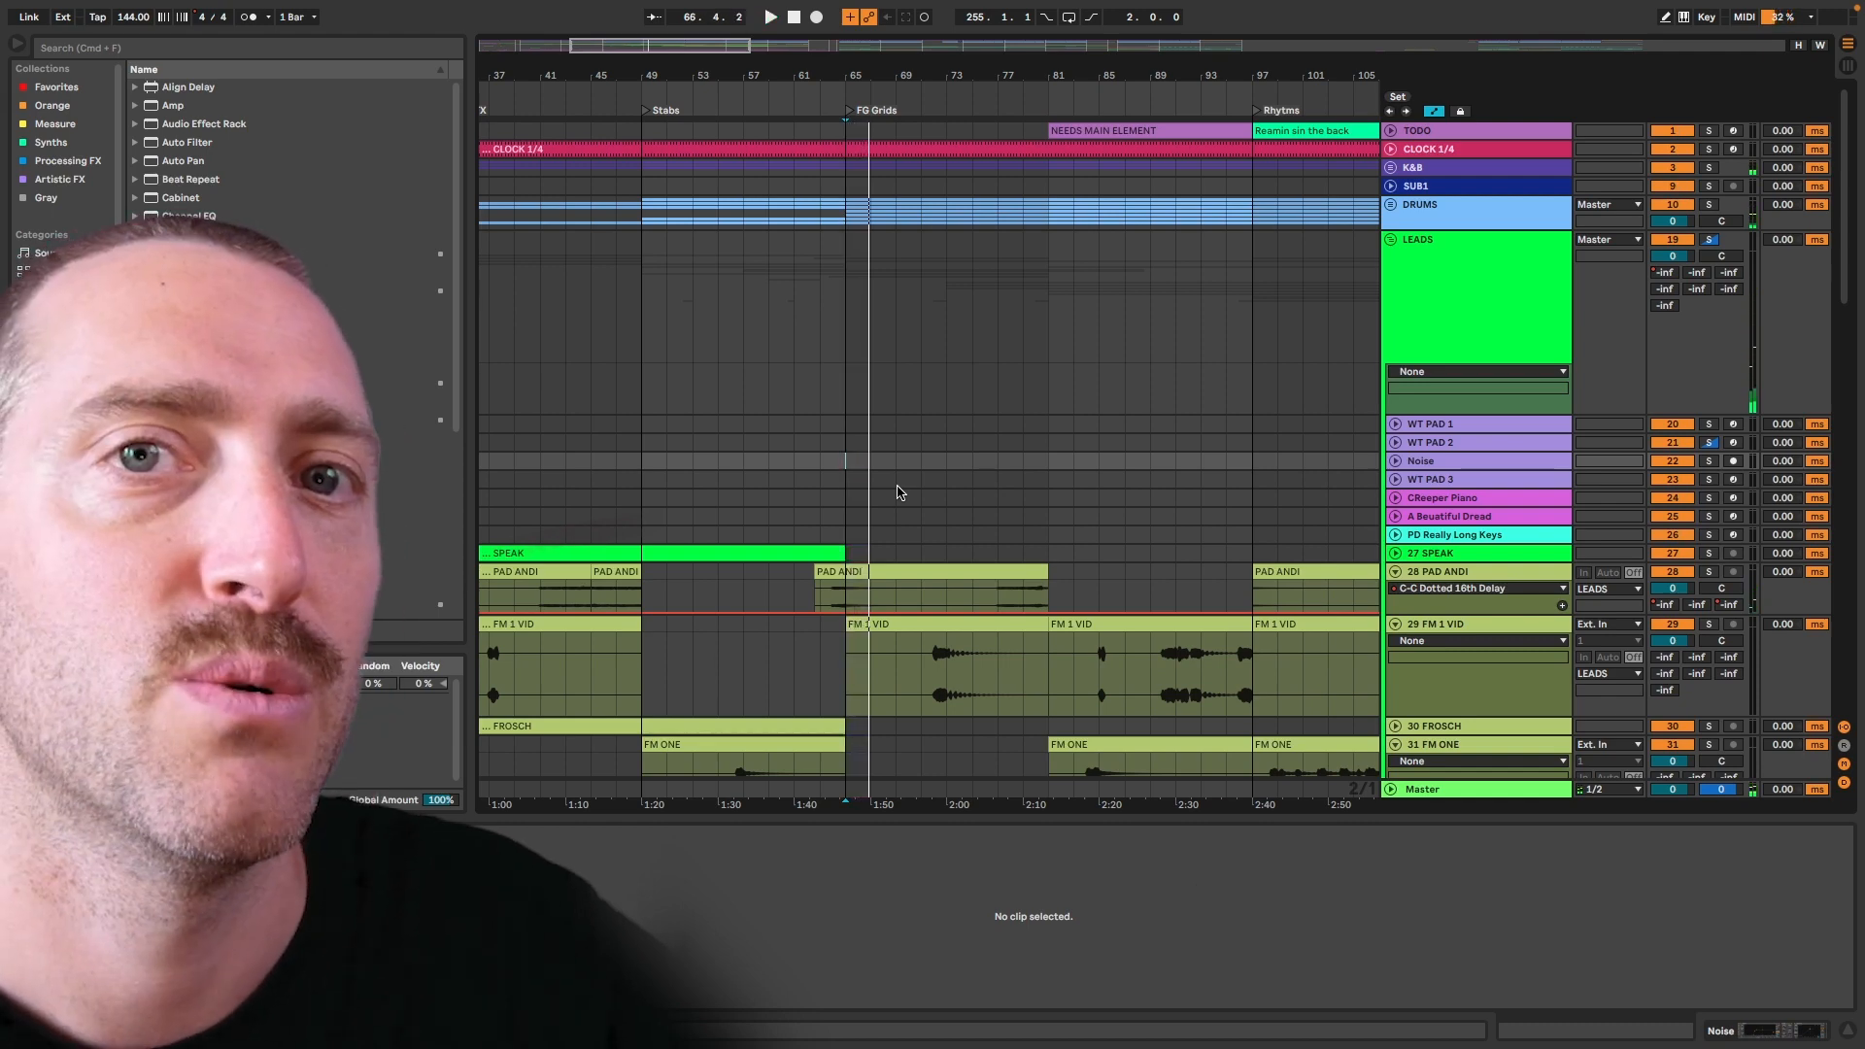
pyautogui.press('shift')
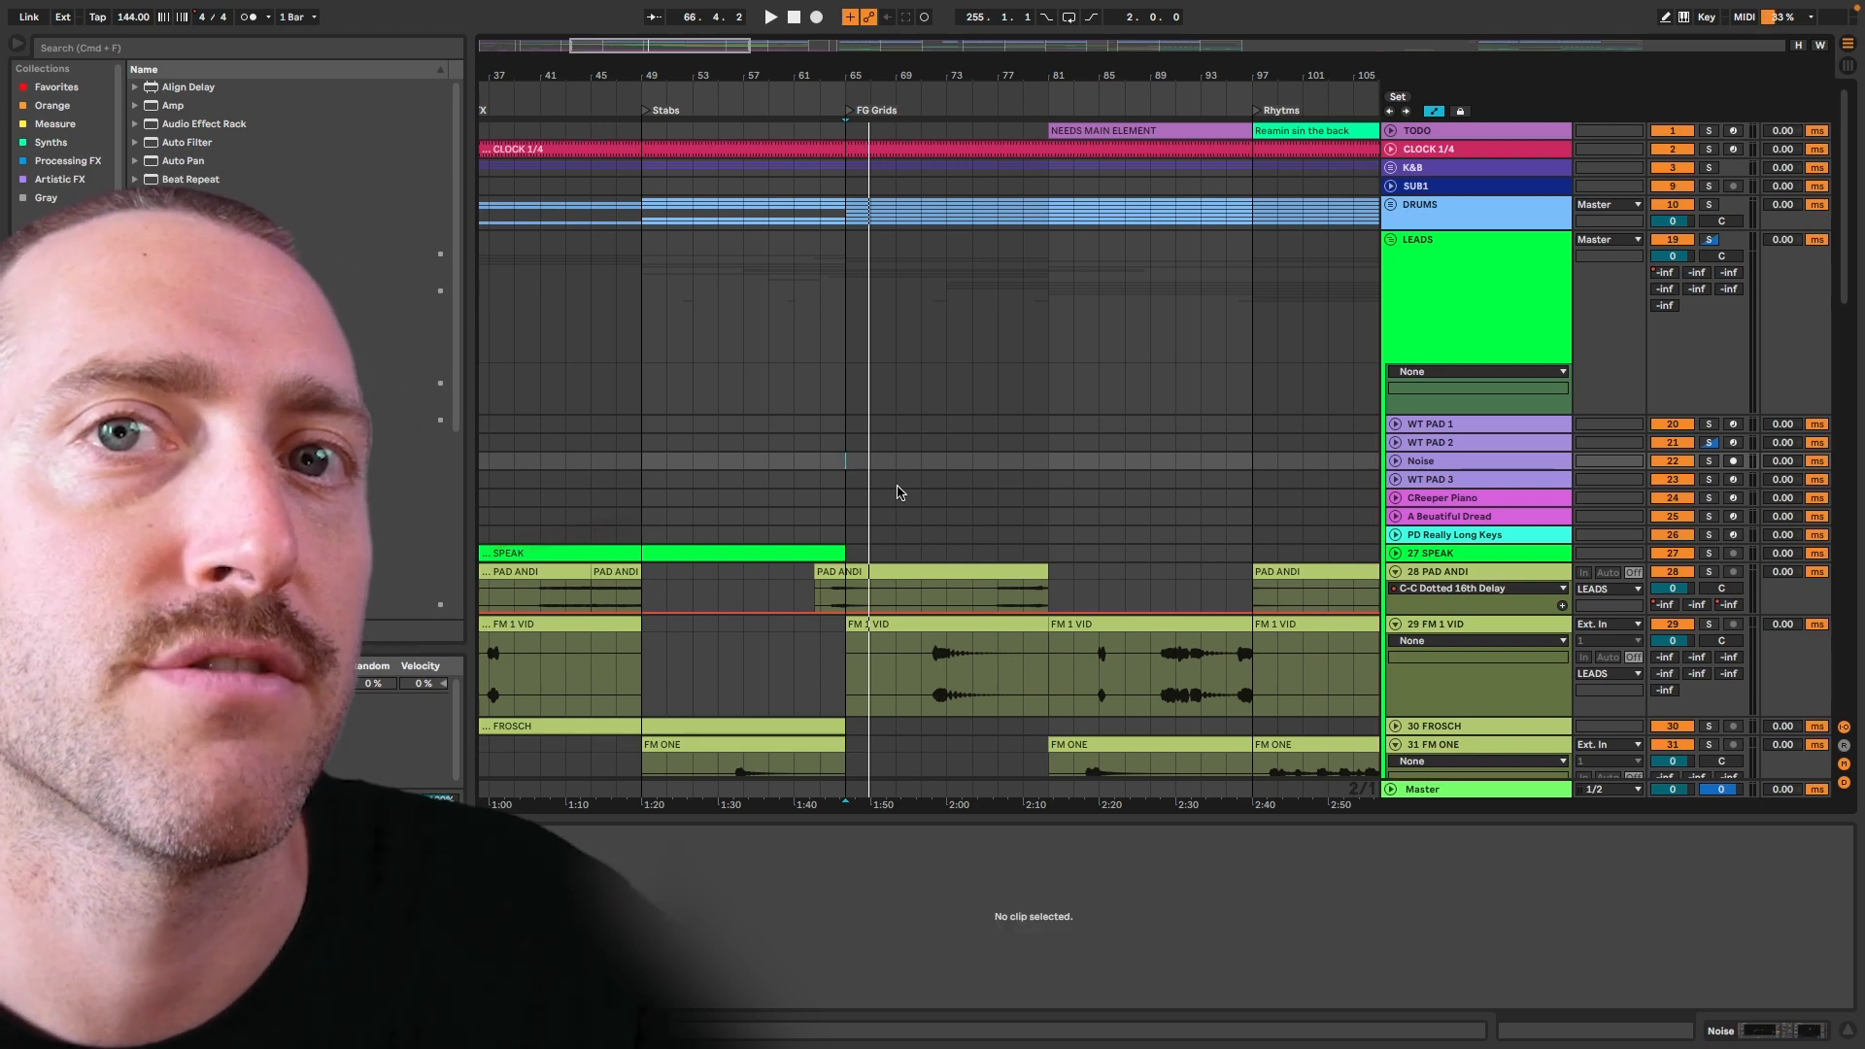
pyautogui.hotkey('shift', 'space')
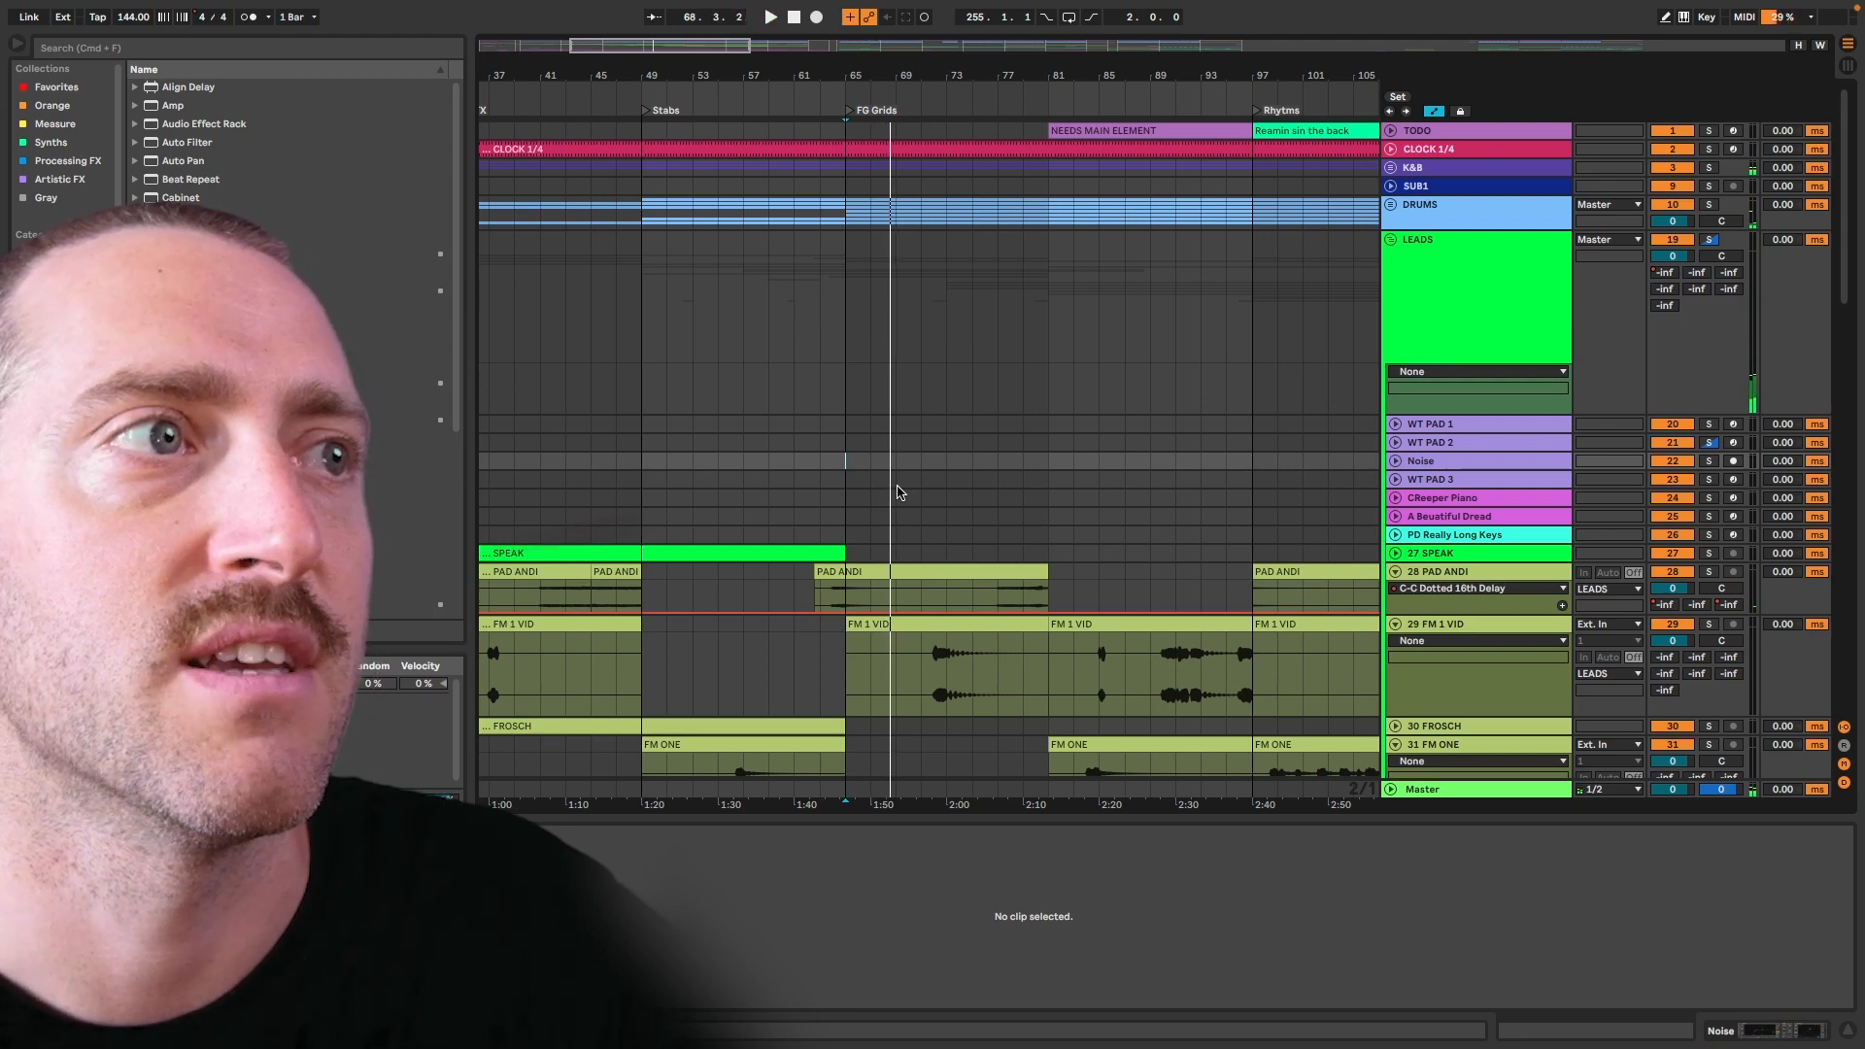
pyautogui.press('space')
pyautogui.press('space')
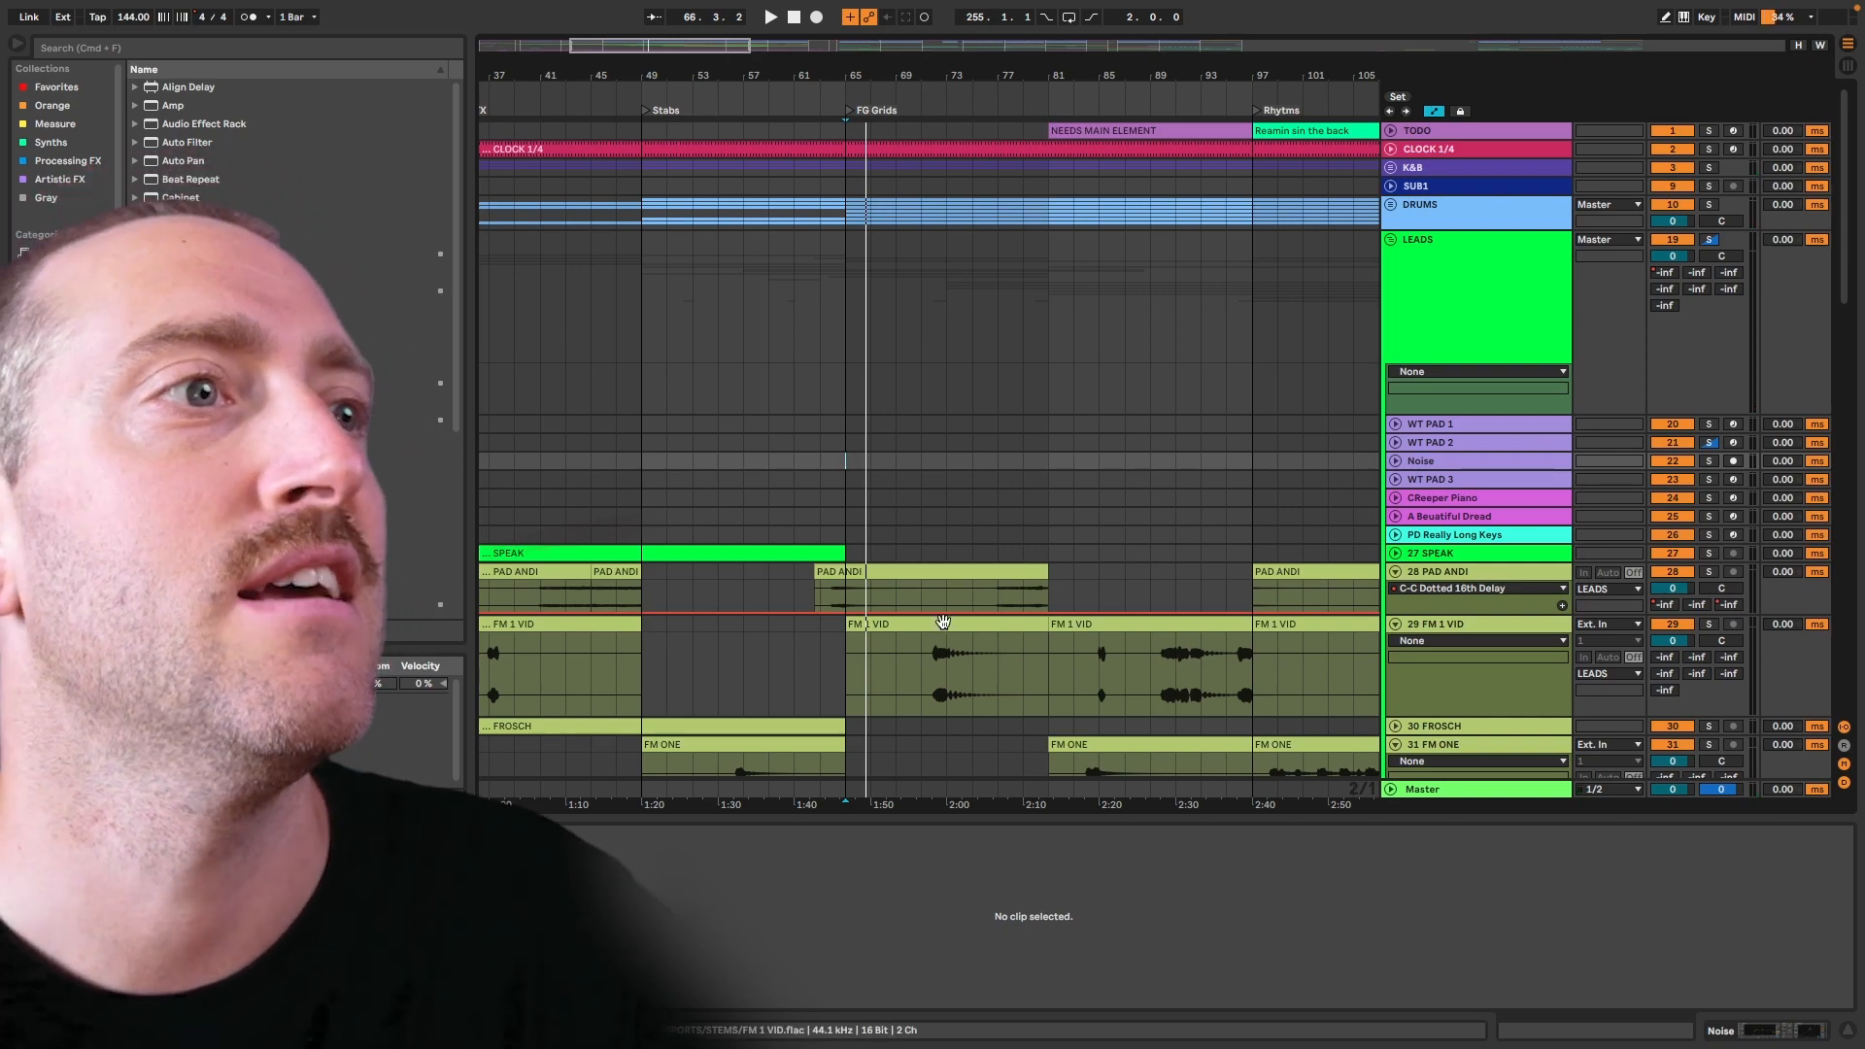
# Audition the FM 1 VID clip at bar 65 from its start and from its first sound at clip bar 8
pyautogui.click(939, 623)
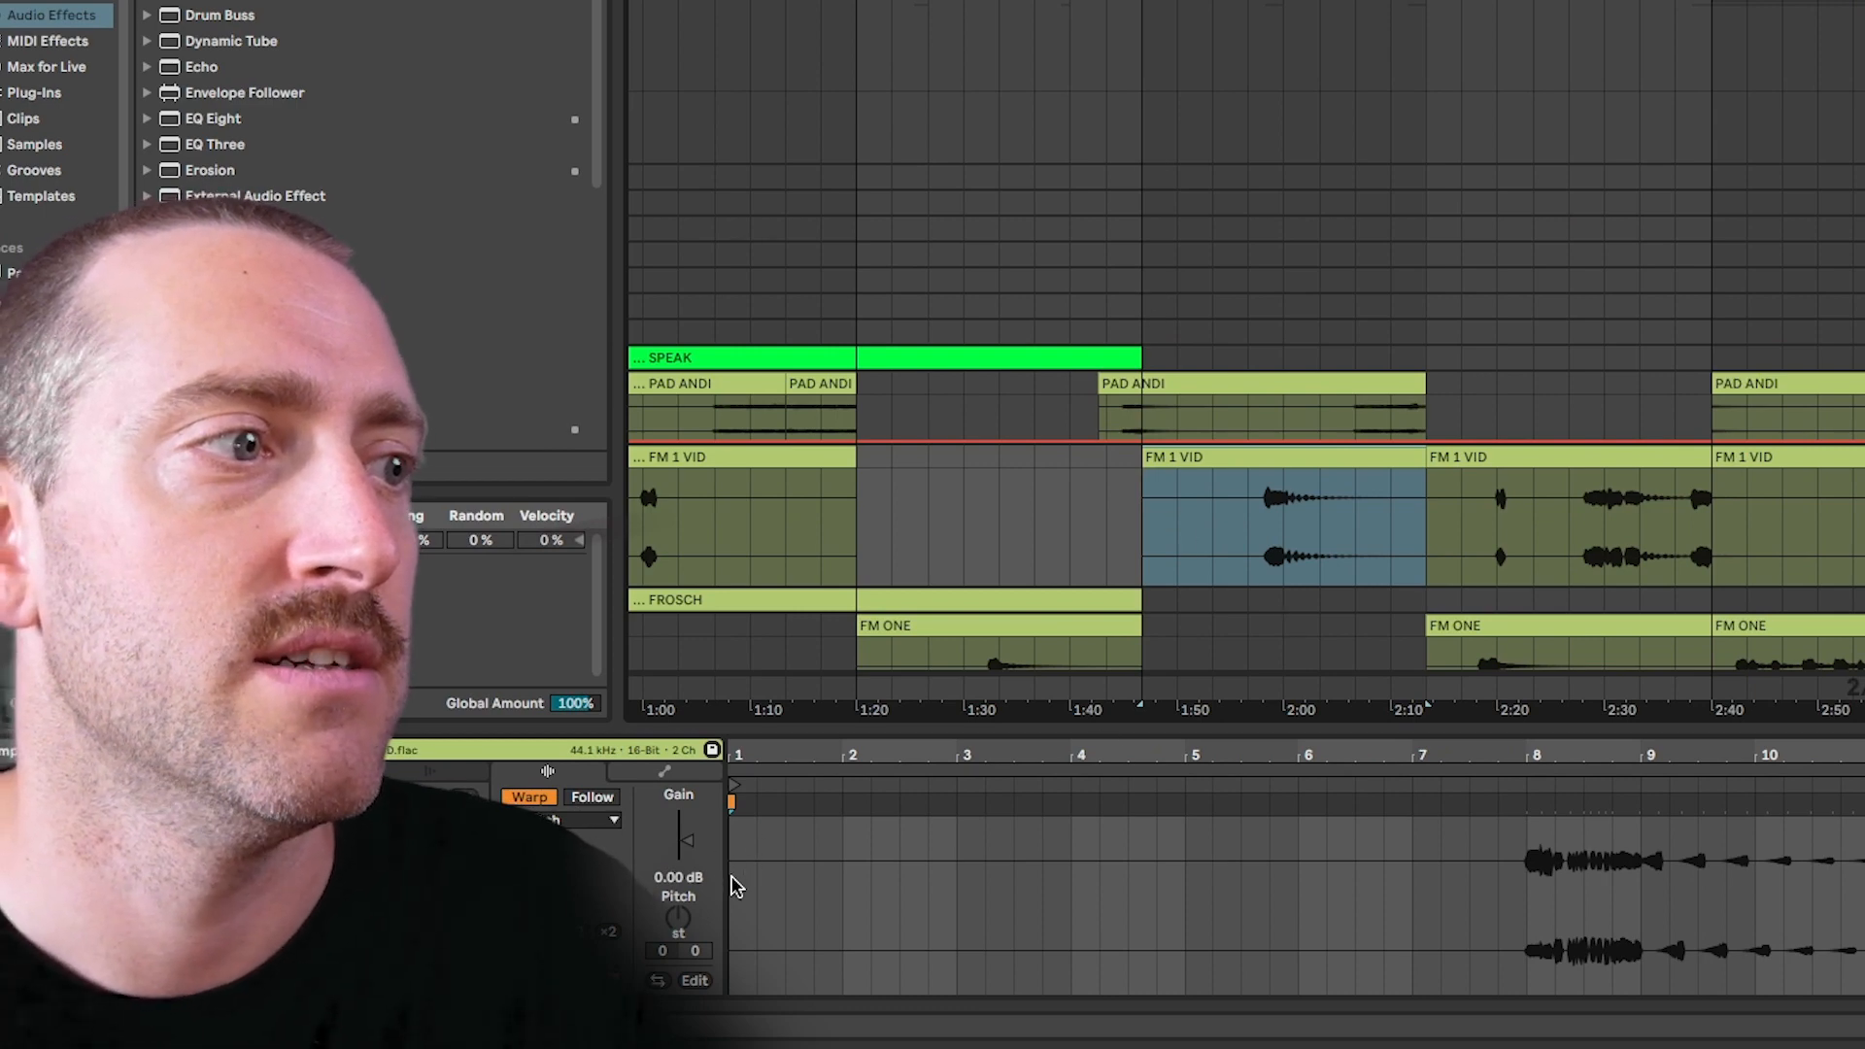
pyautogui.press('space')
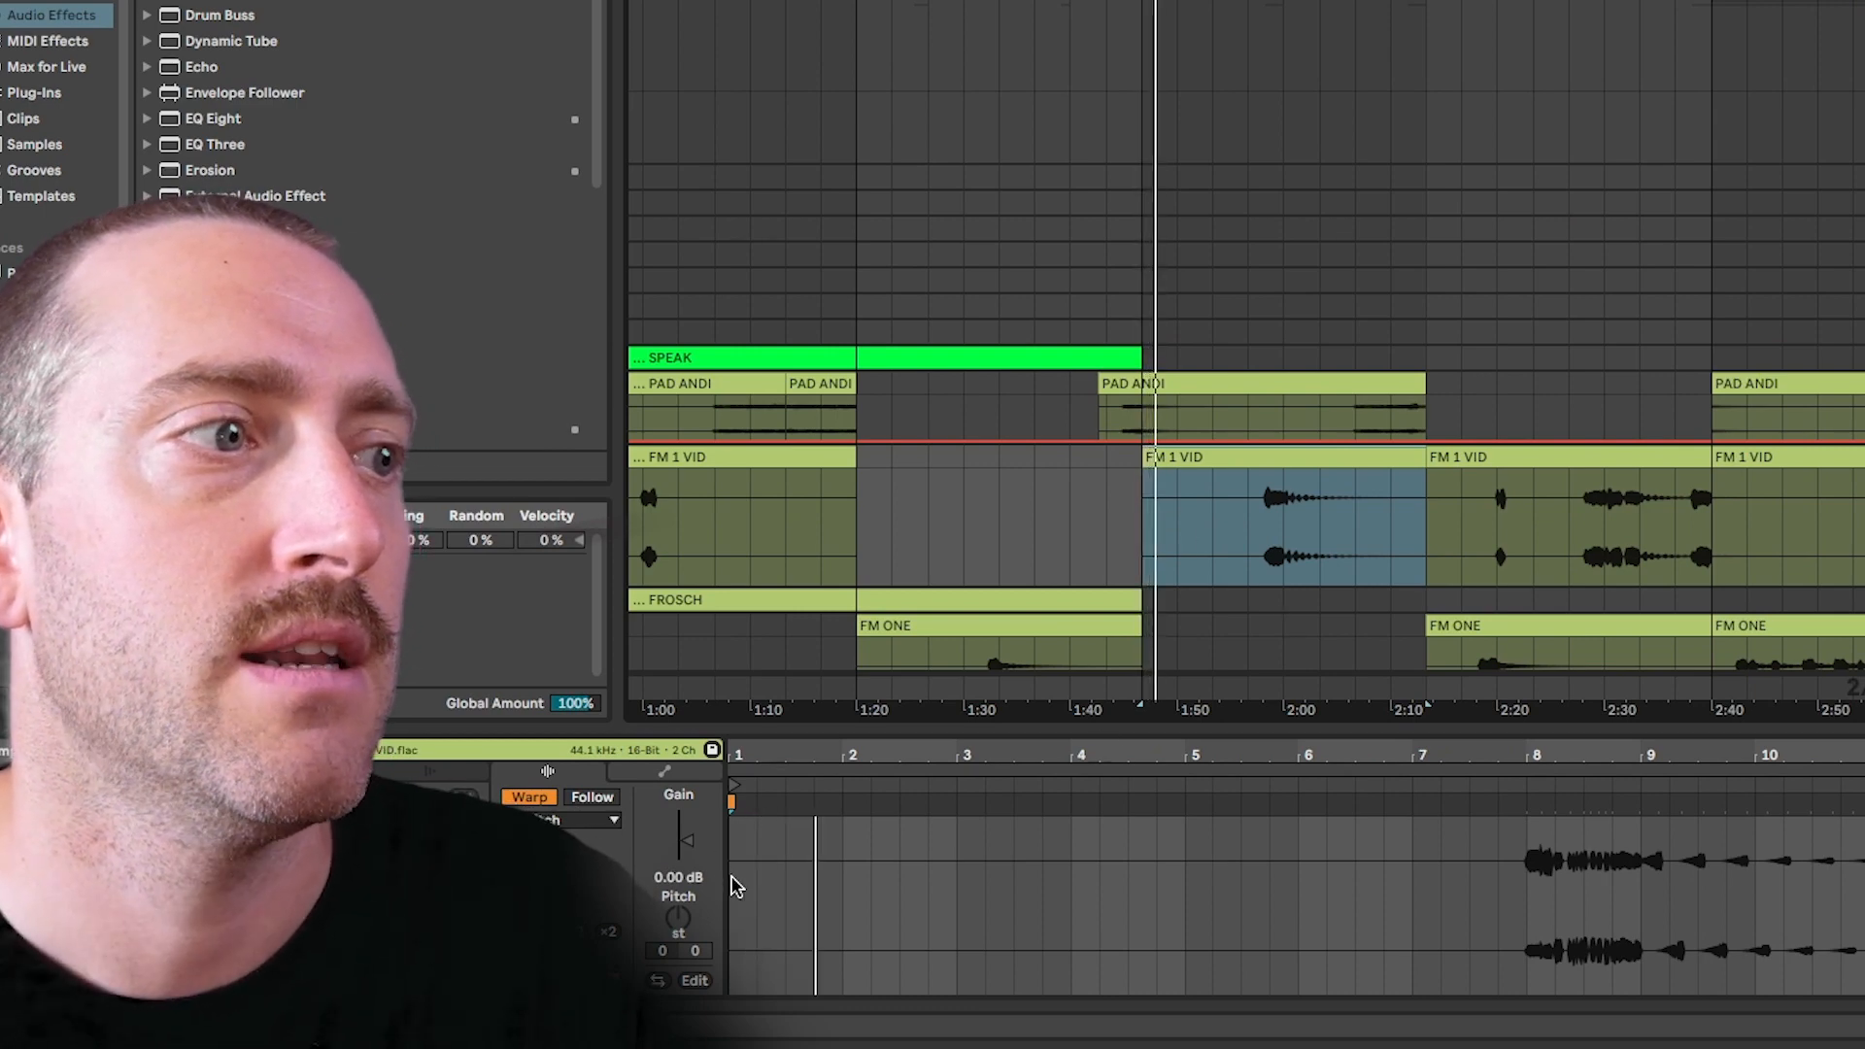
pyautogui.press('shift')
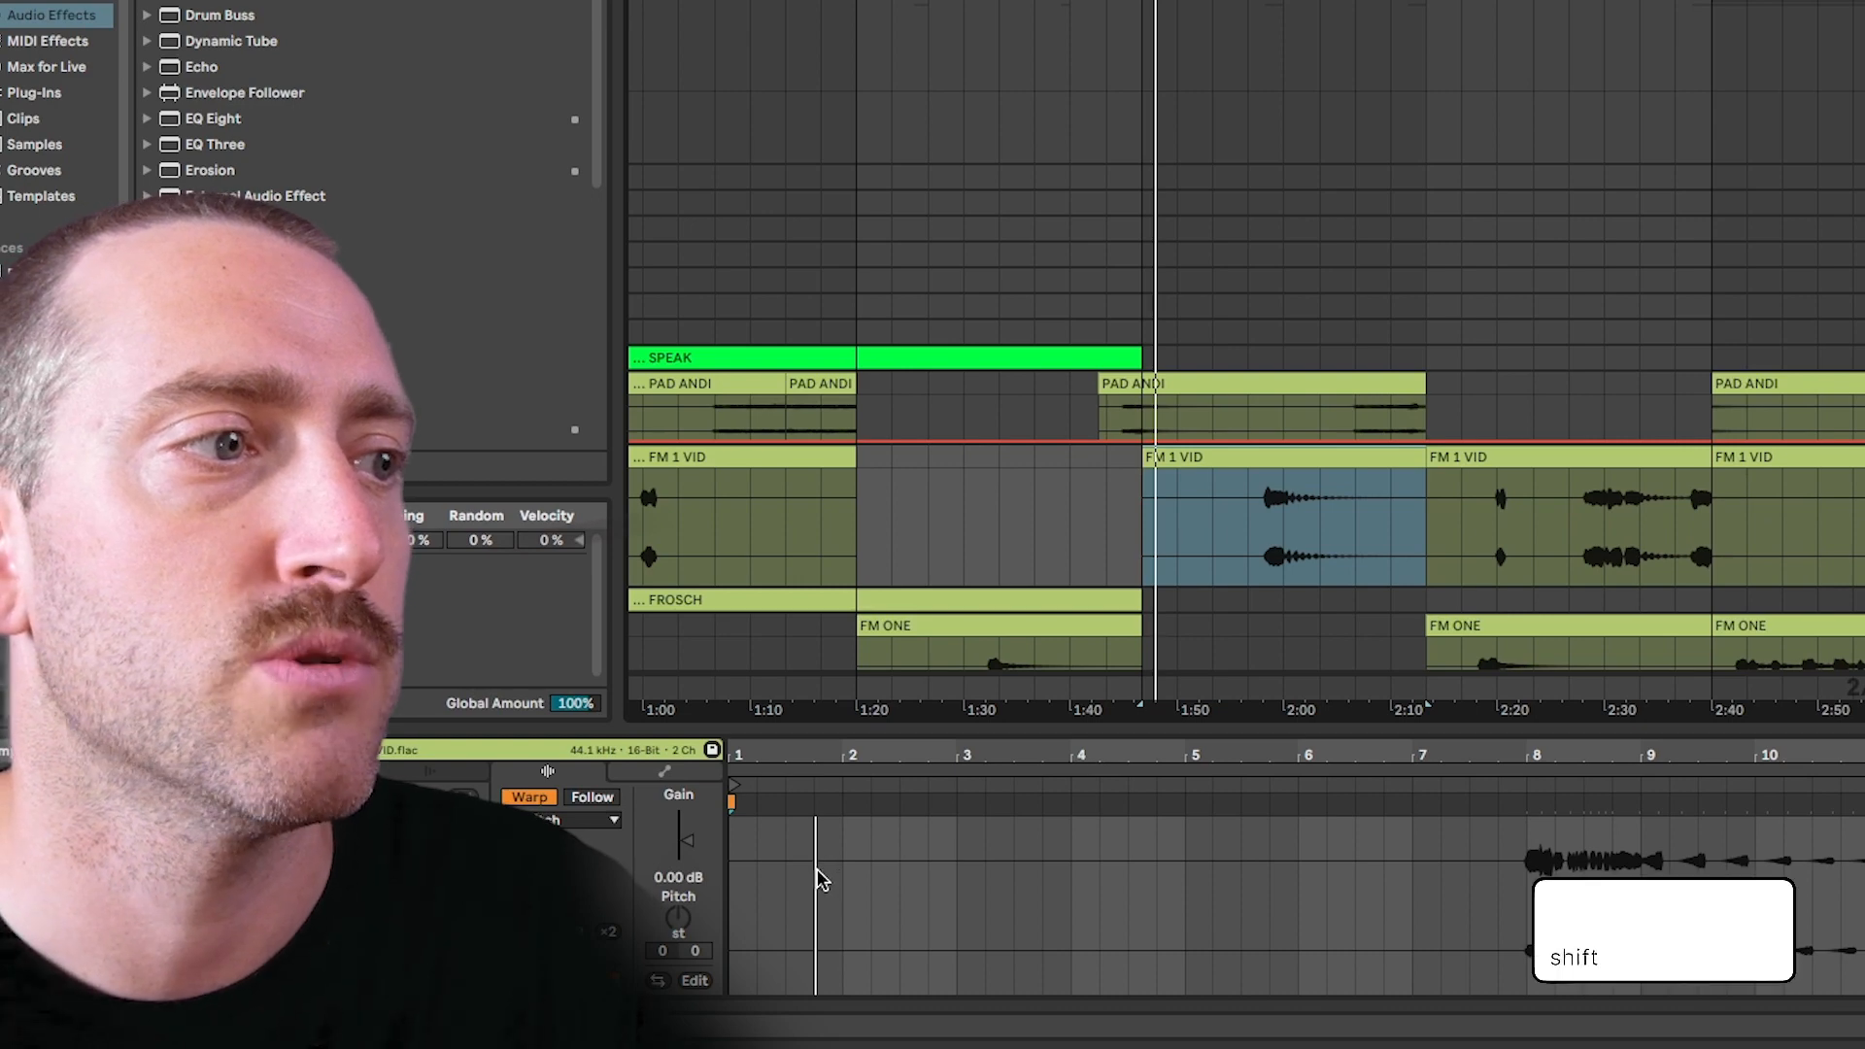
pyautogui.click(1523, 837)
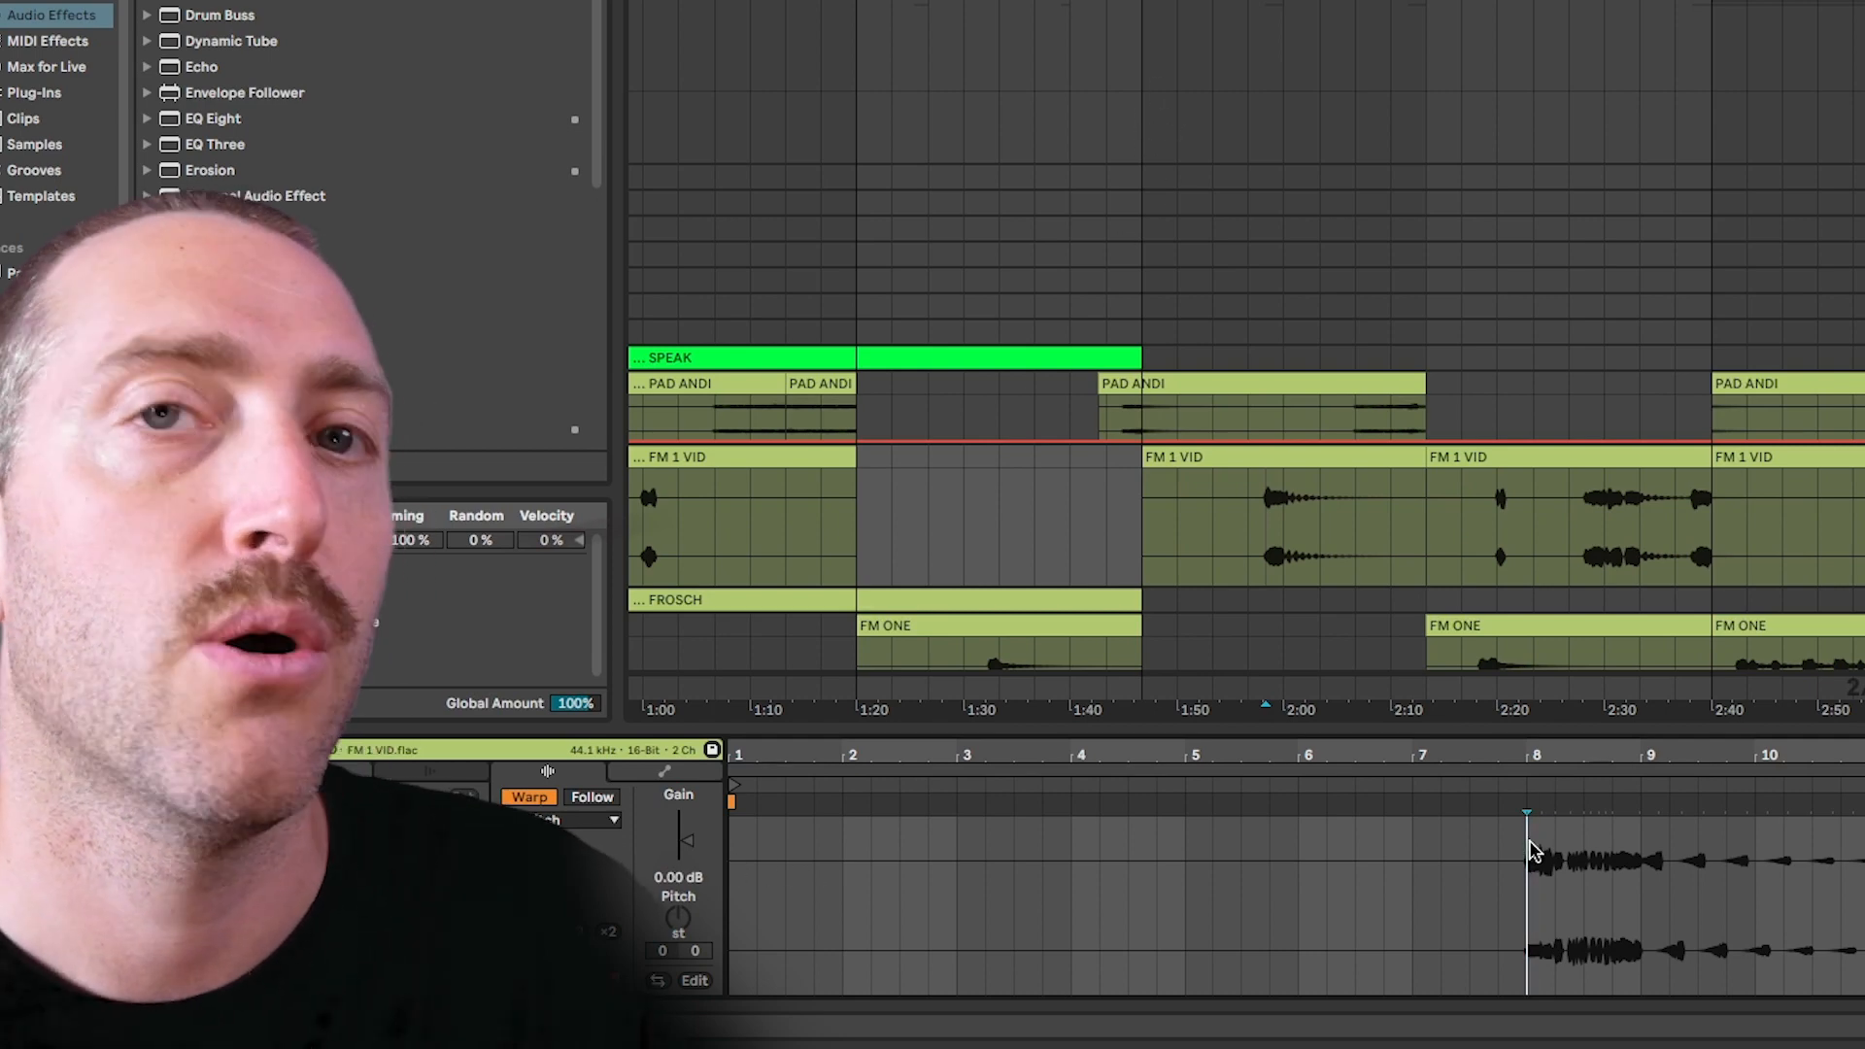
pyautogui.press('alt')
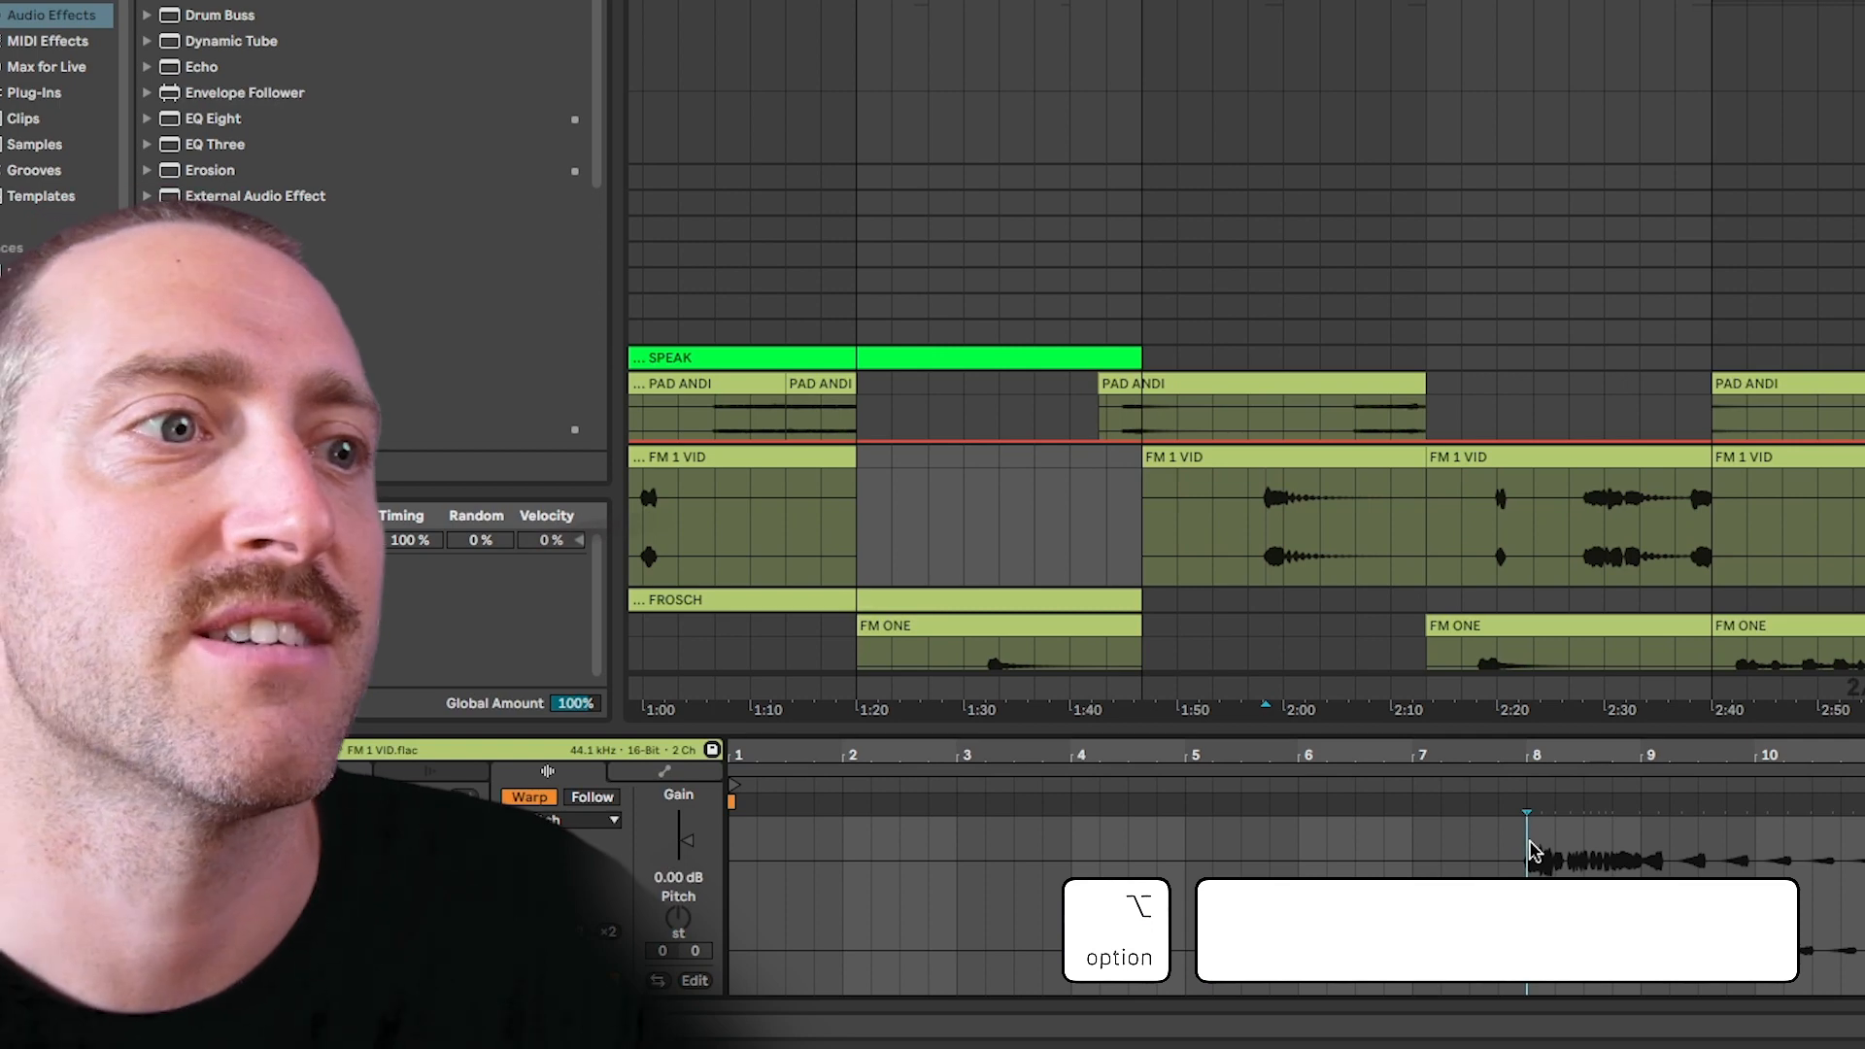
pyautogui.press('space')
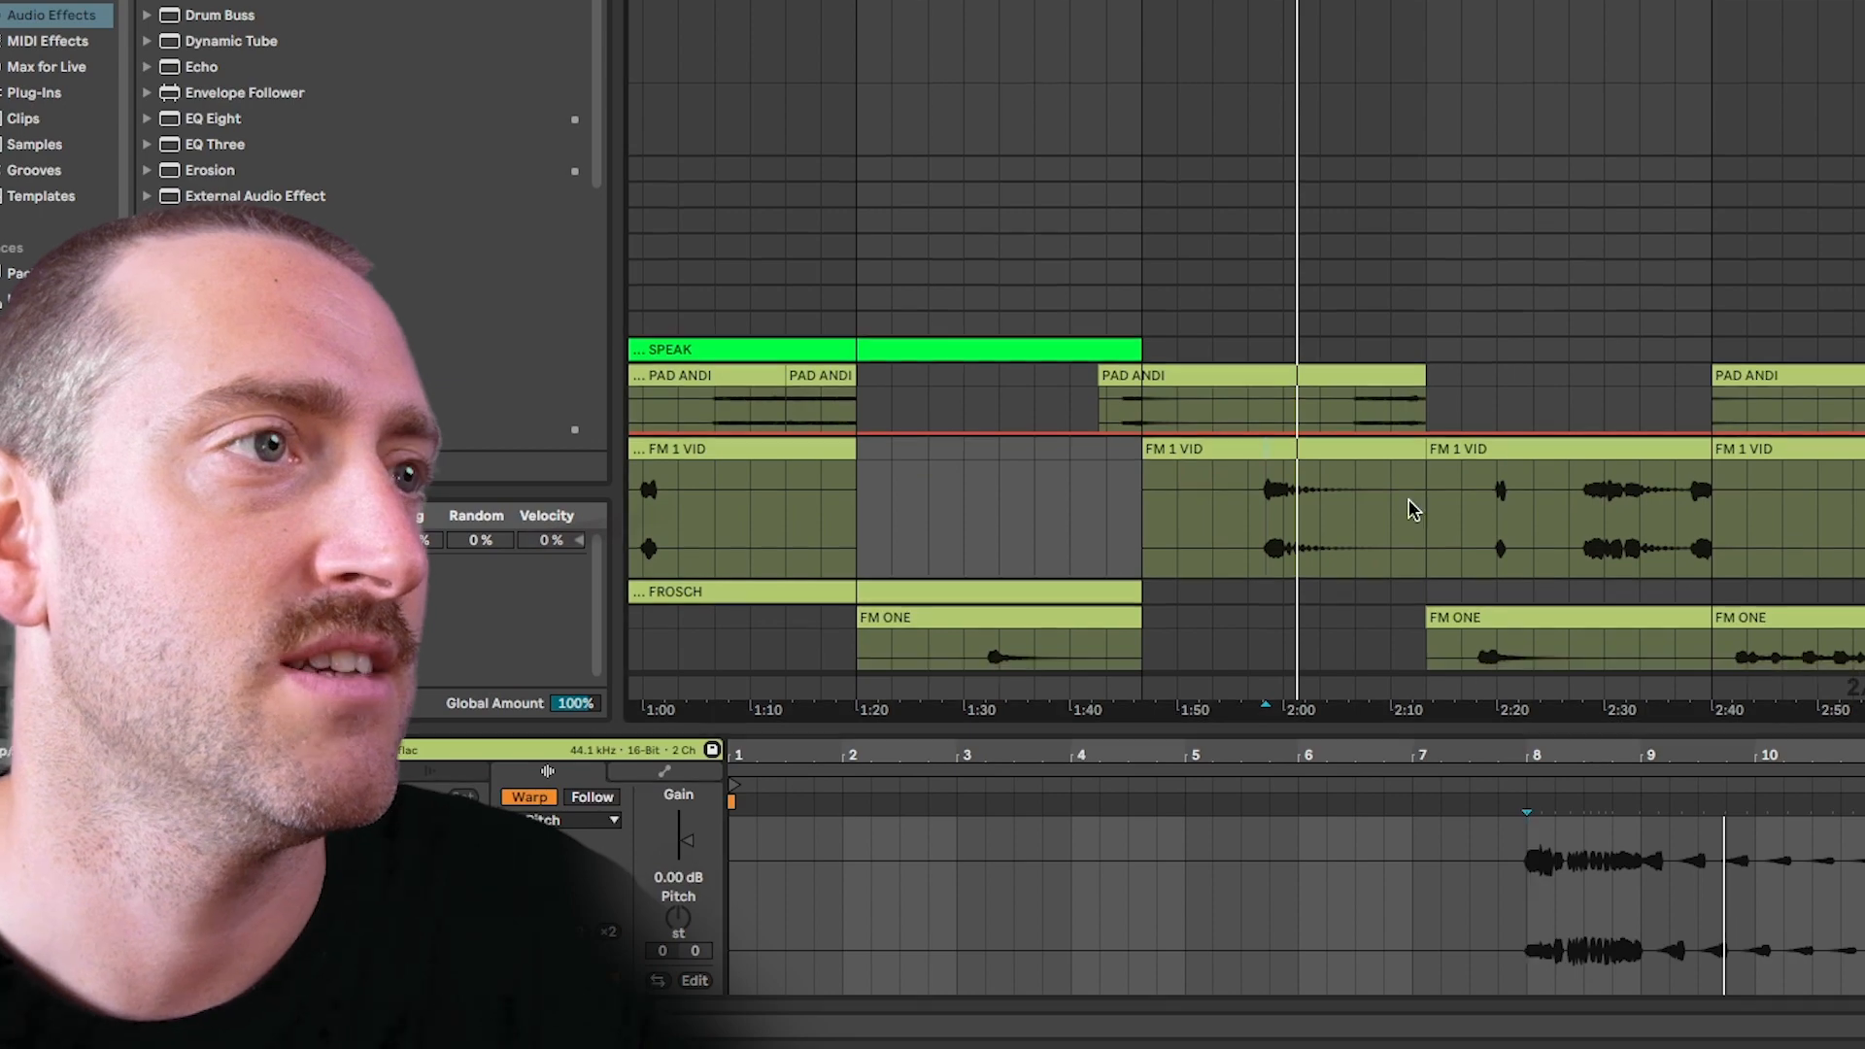
pyautogui.click(1250, 507)
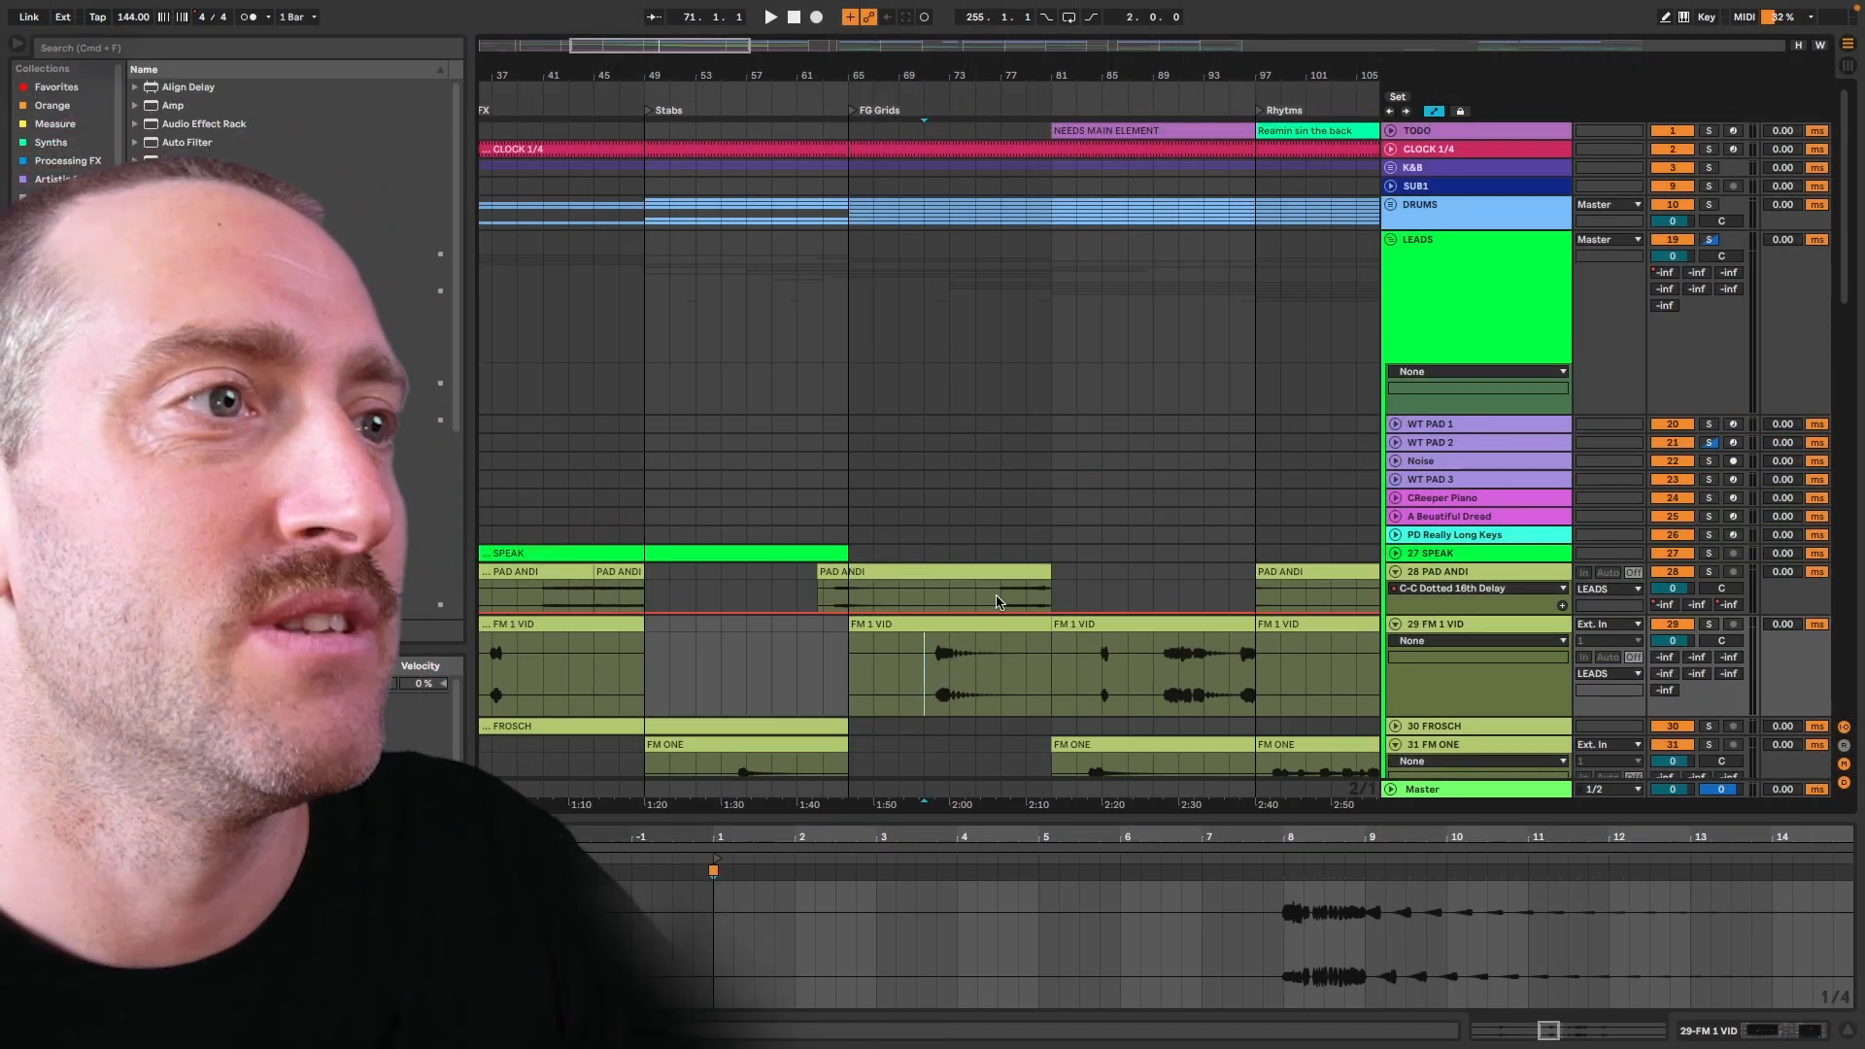
# Delete the FM 1 VID clip that starts at bar 65
pyautogui.click(985, 628)
pyautogui.press('Delete')
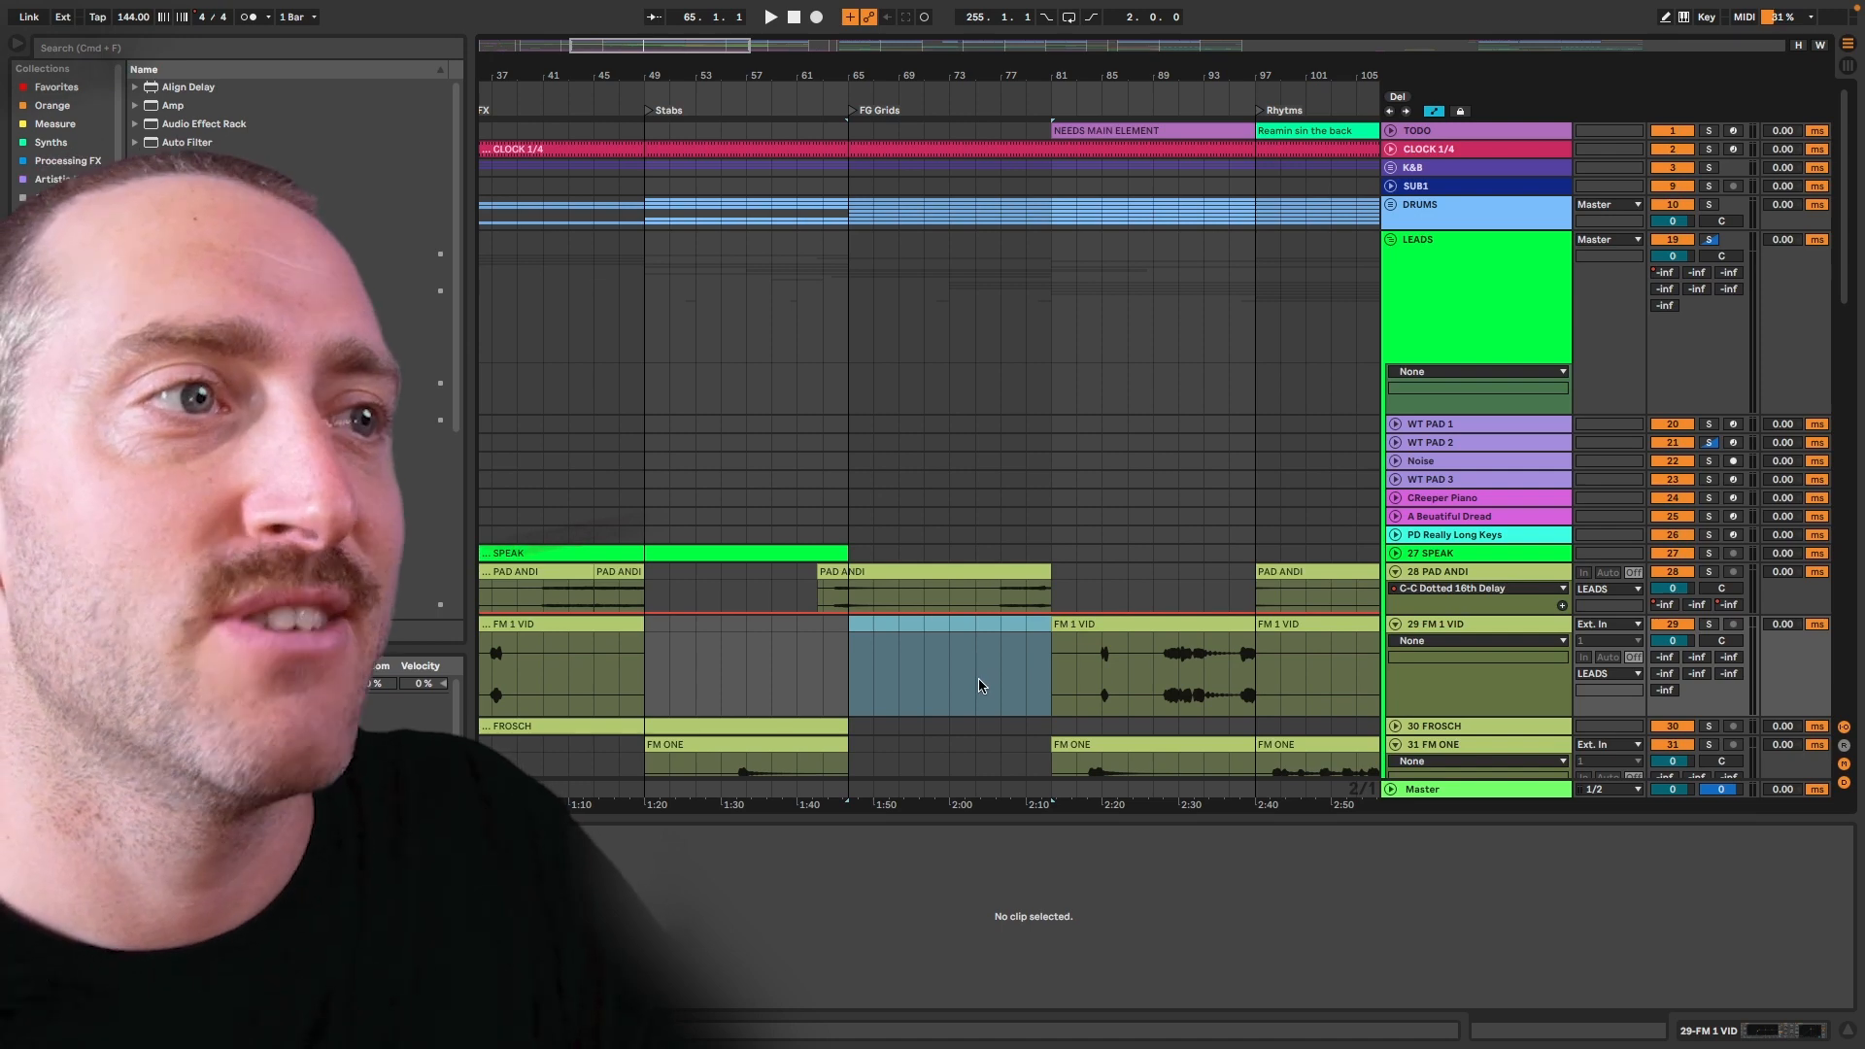
# Undo the deletion of the FM 1 VID clip and redo it
pyautogui.press('ctrl+super+z')
pyautogui.press('super+z')
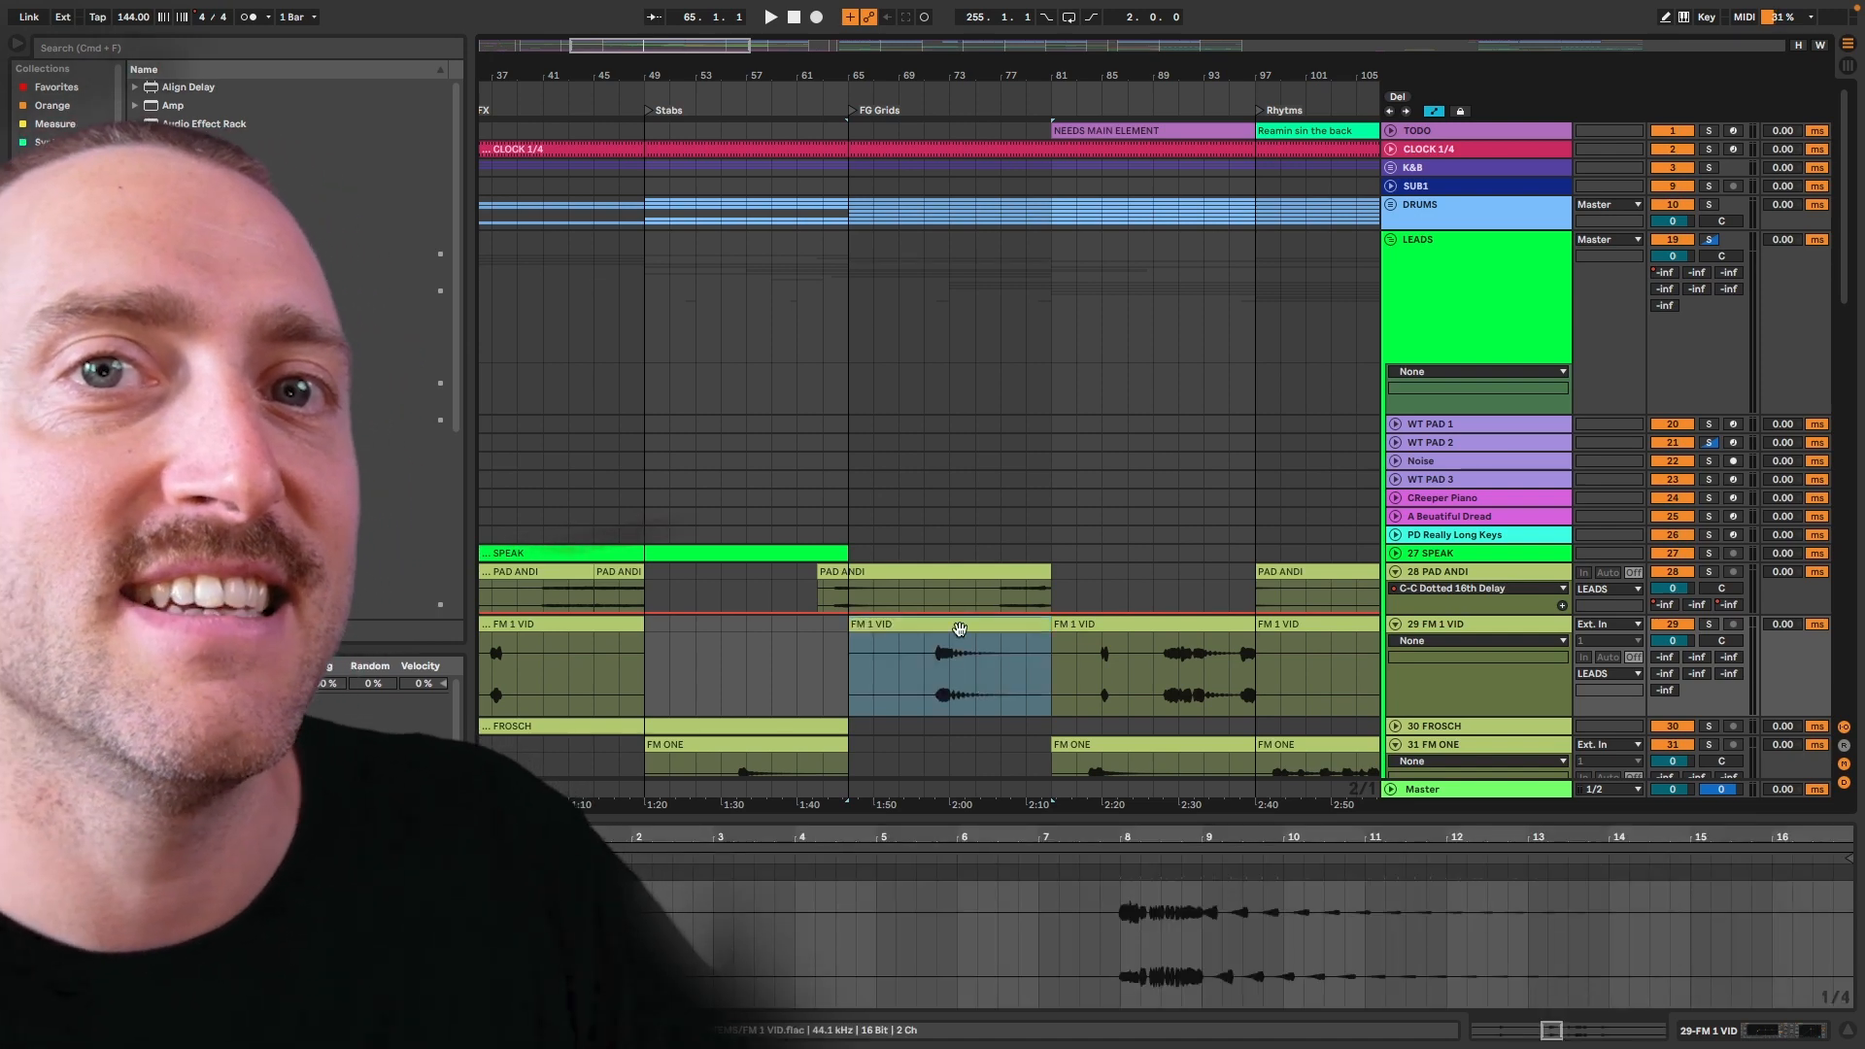
pyautogui.press('ctrl+super+shift+z')
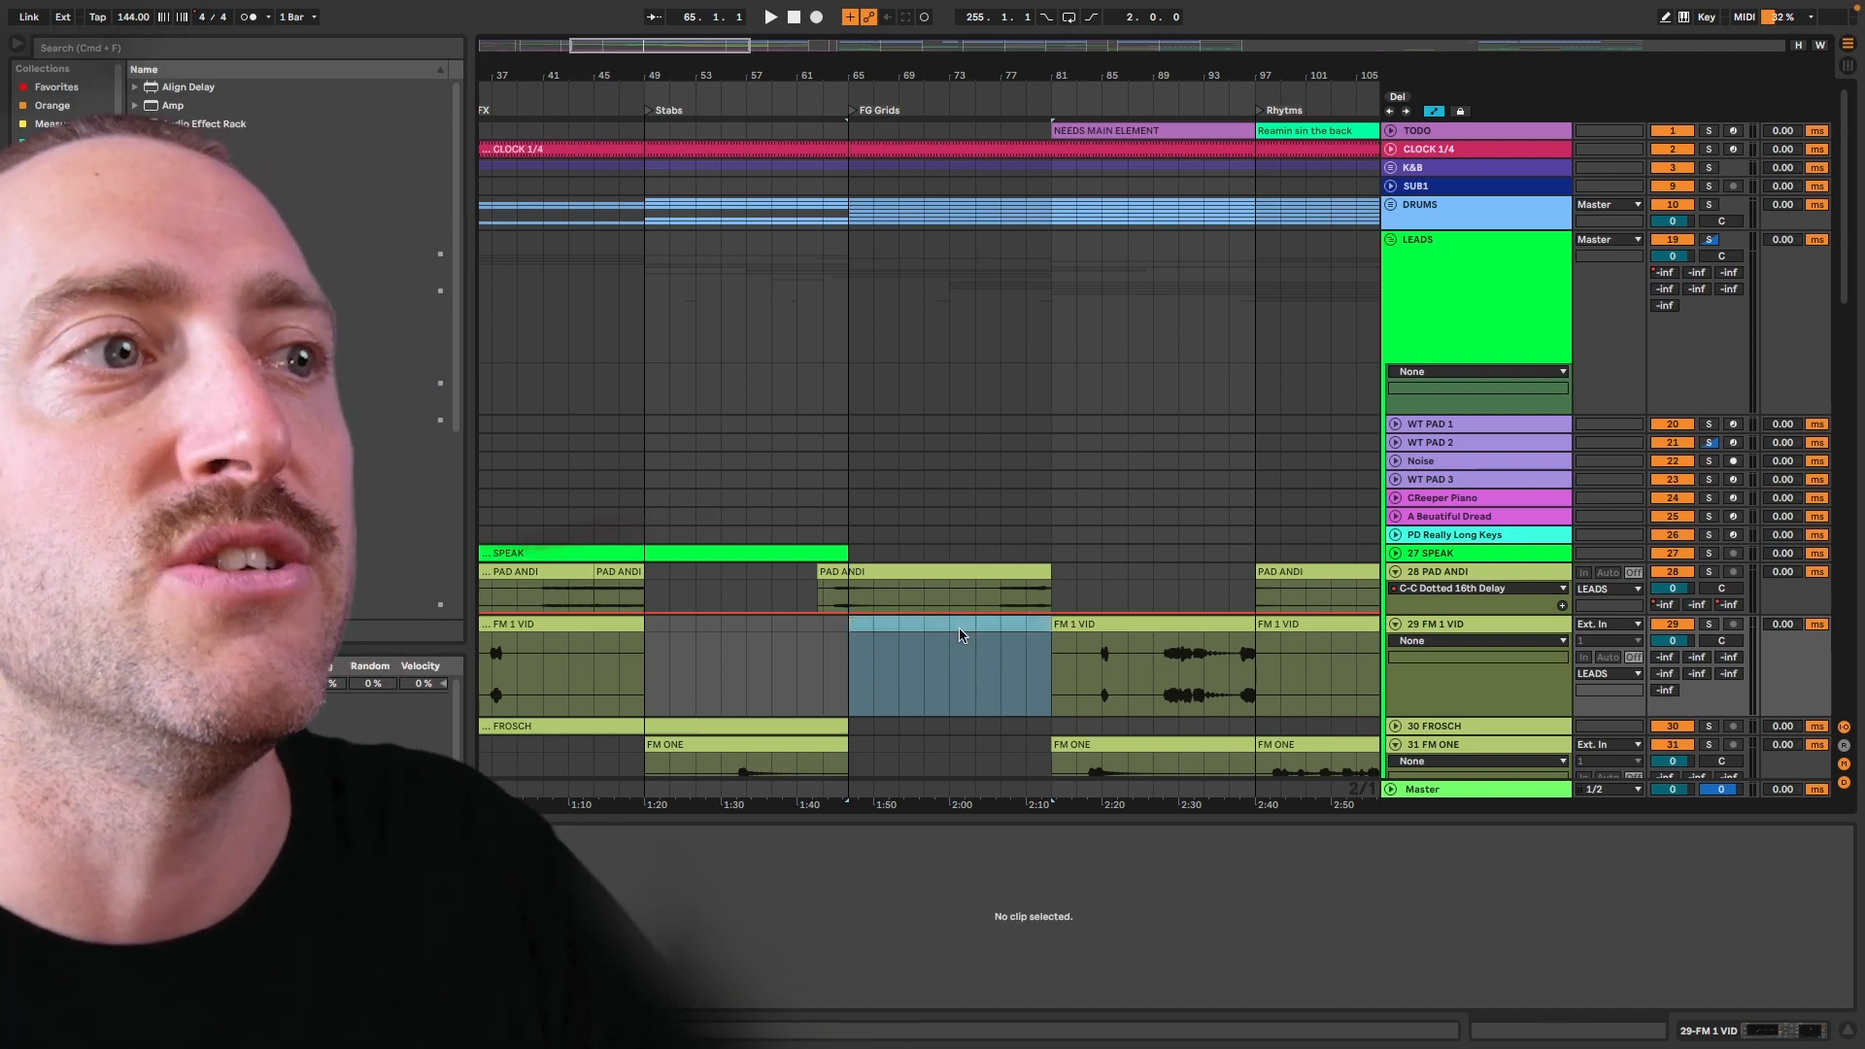
# Undo the deletion of the bar 65 FM 1 VID clip and delete the clip again
pyautogui.press('super+z')
pyautogui.press('Delete')
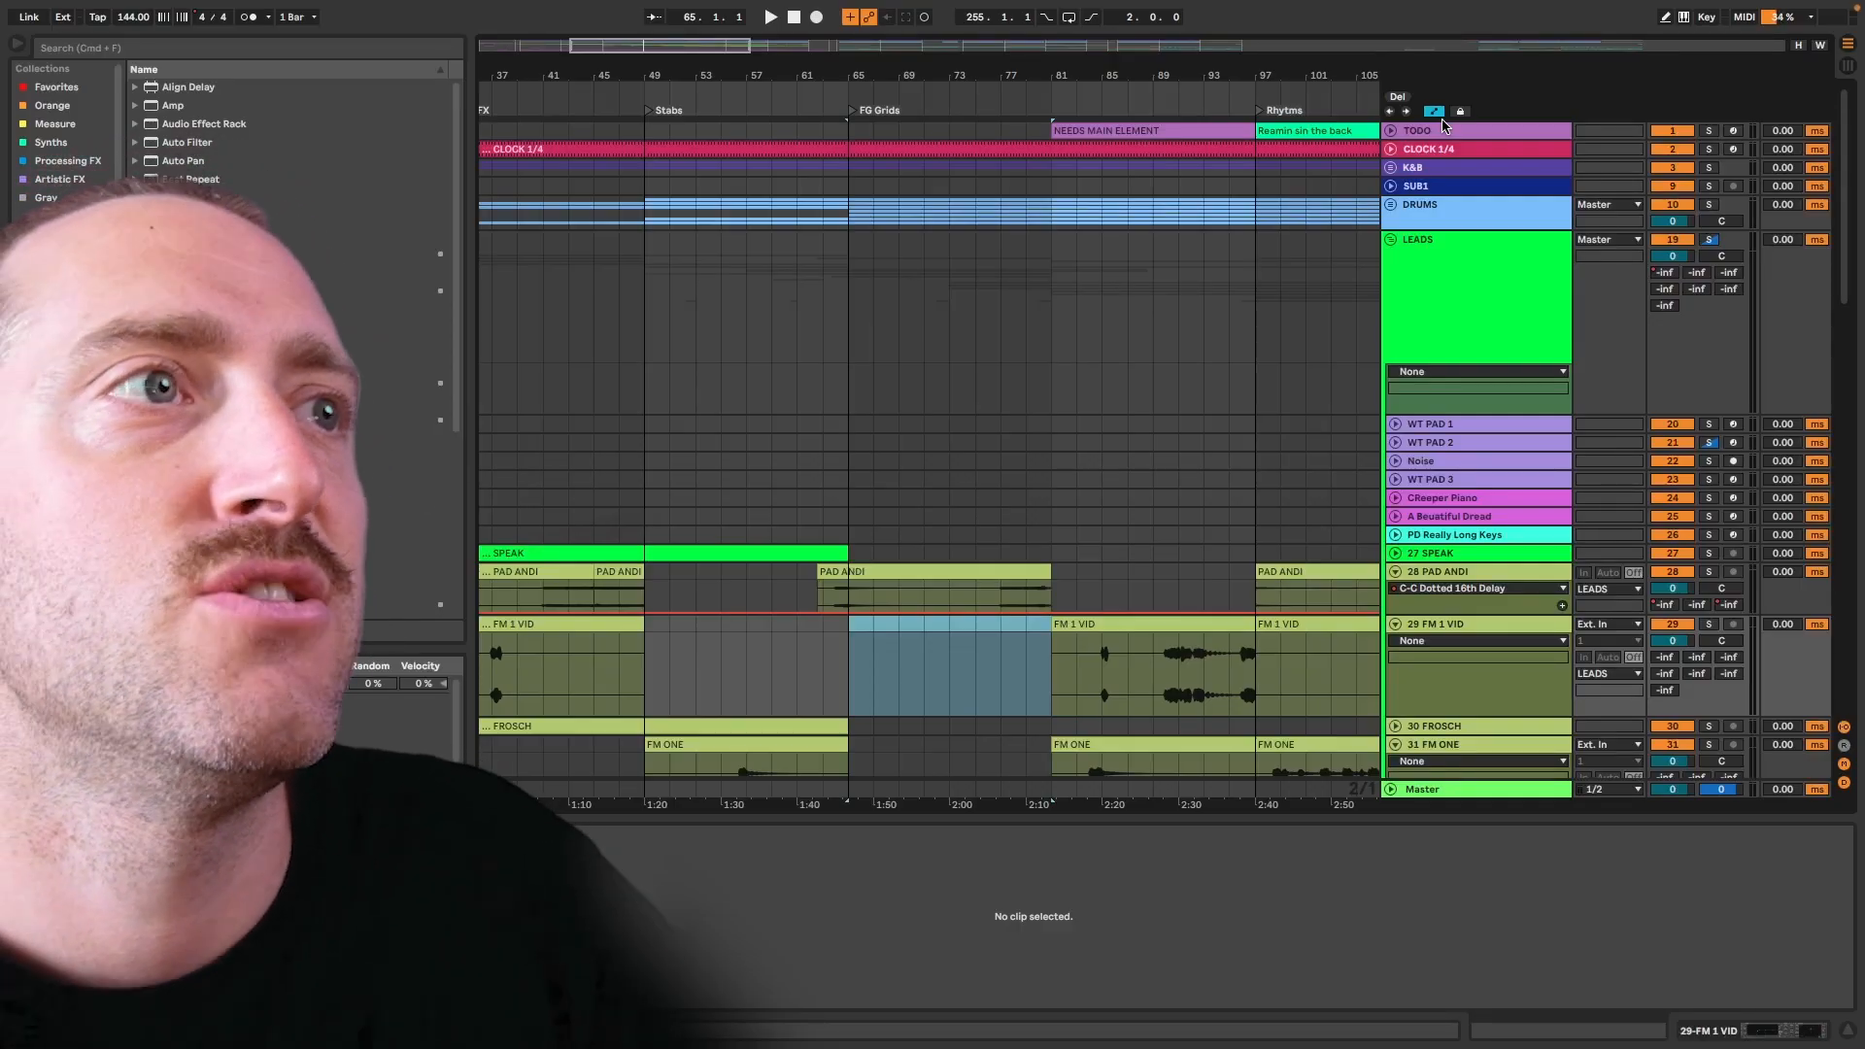
# Check the arrangement's grid options and try moving the bar 81 FM 1 VID clip one 2-bar grid step earlier to bar 79
pyautogui.rightClick(923, 393)
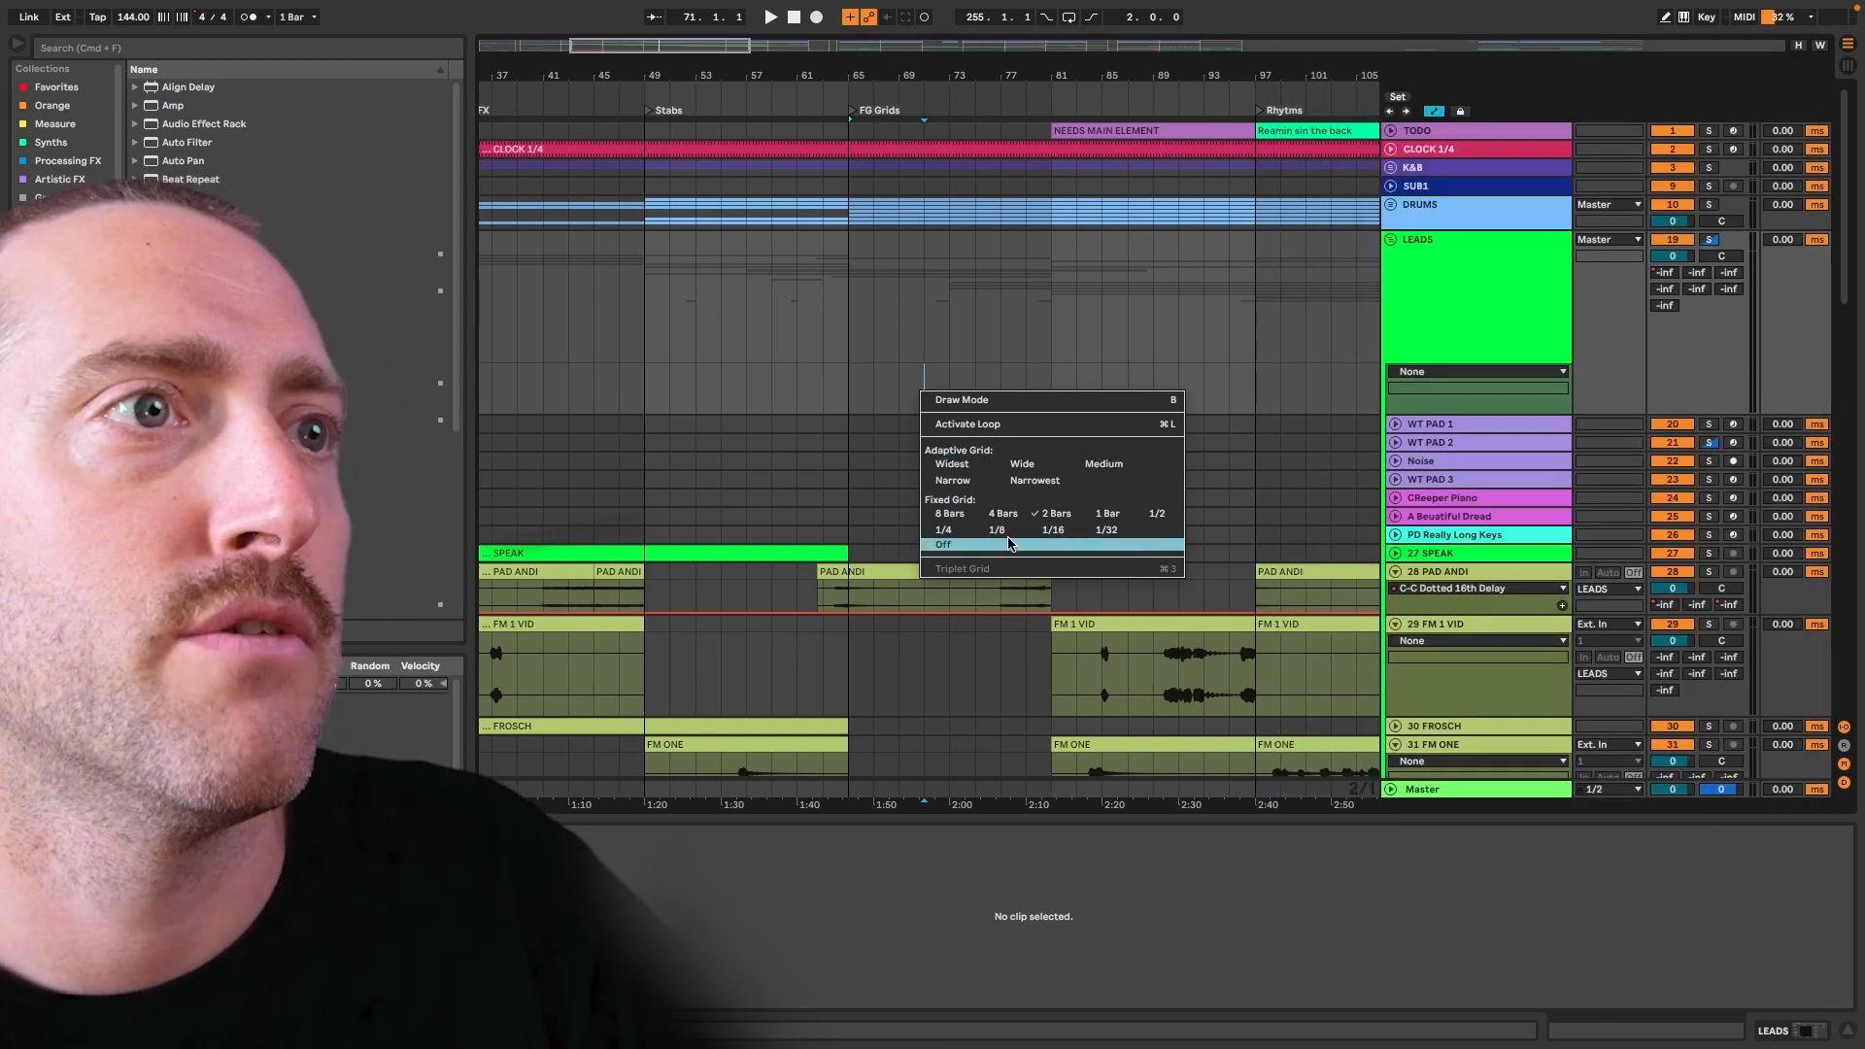
pyautogui.click(977, 665)
pyautogui.click(1099, 622)
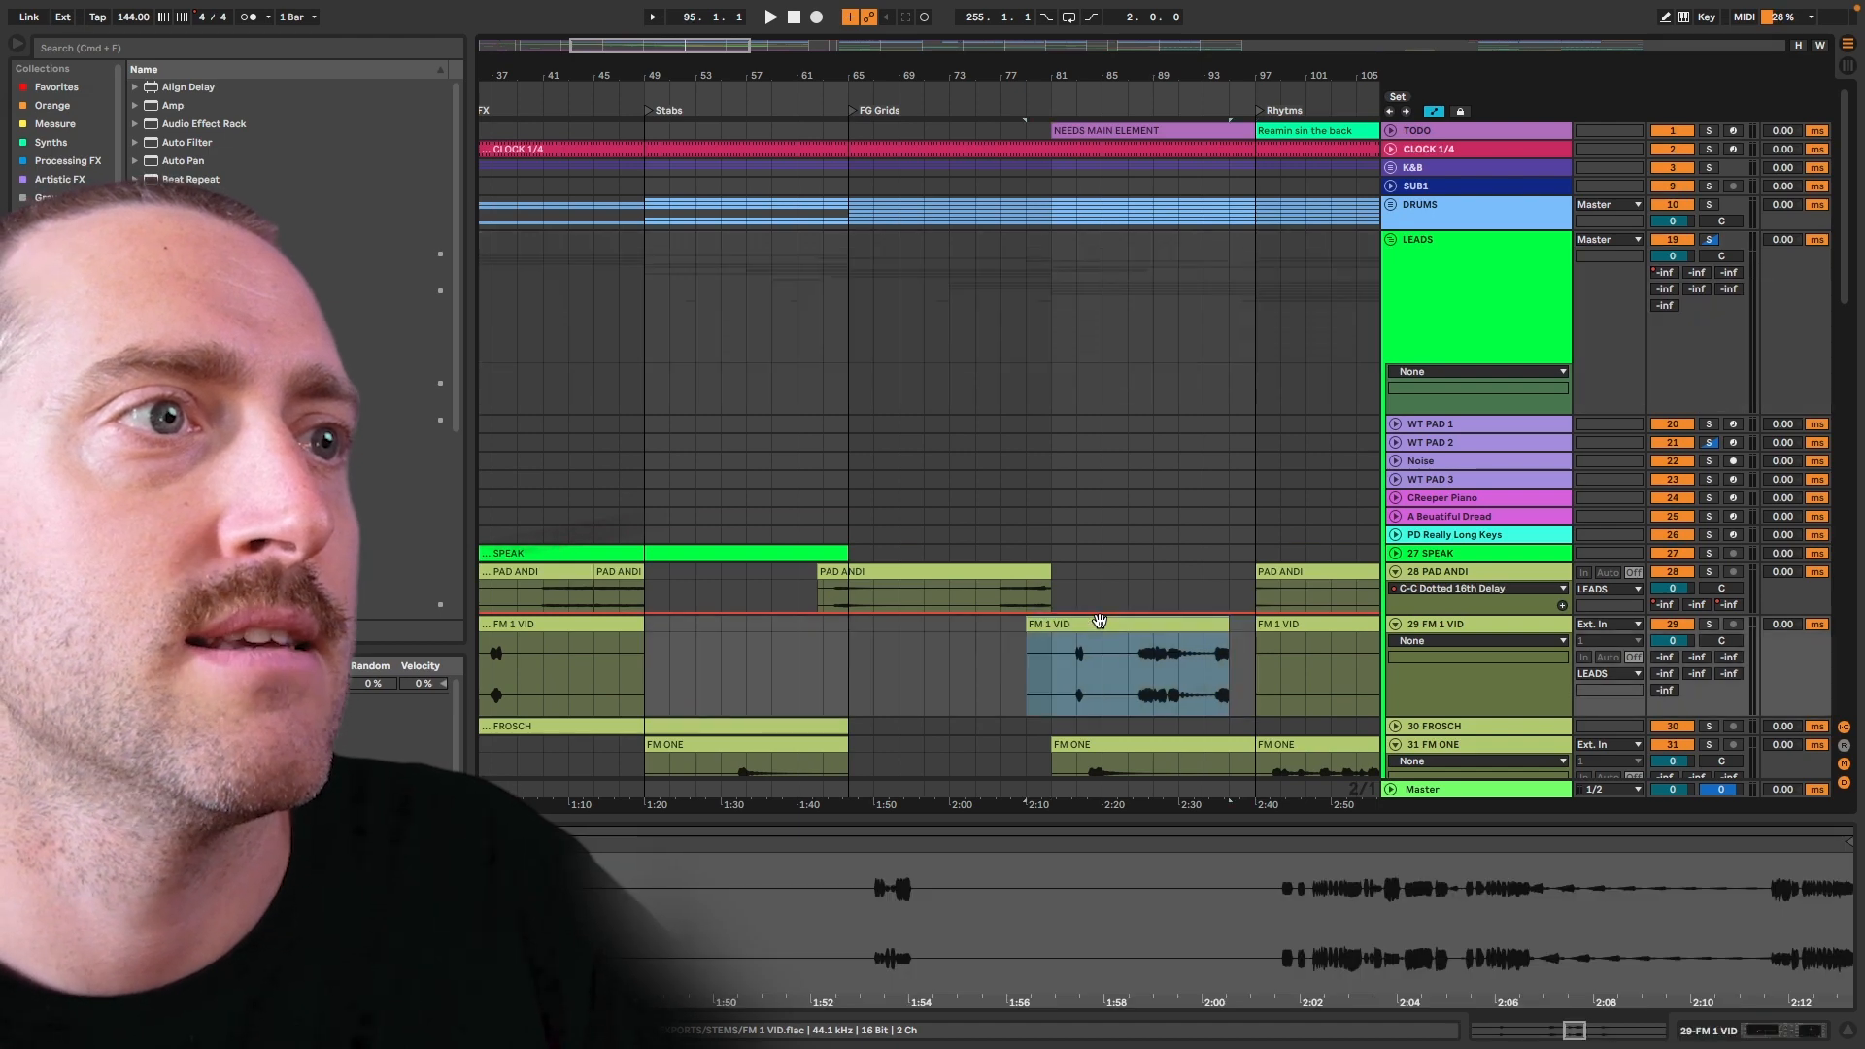
pyautogui.click(1025, 675)
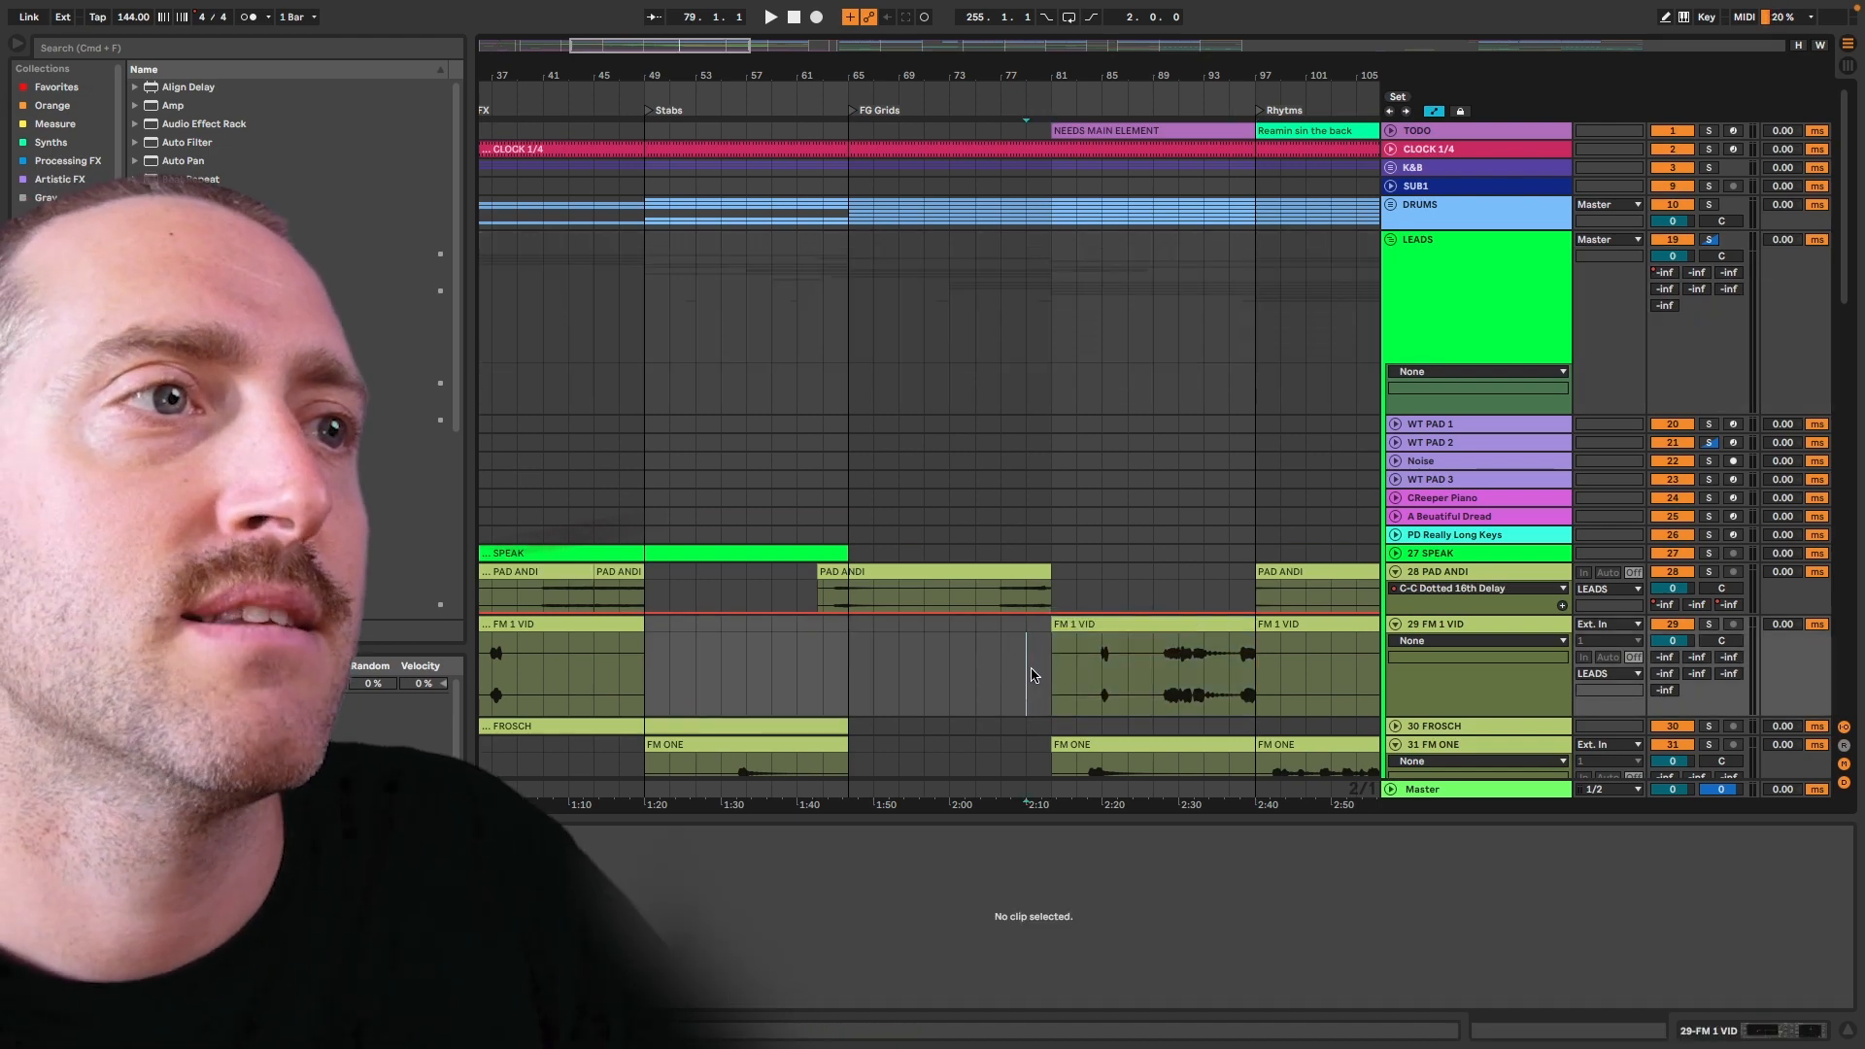
# Narrow the arrangement grid to 1 bar, widen it to 4 bars, and narrow it back to 1 bar
pyautogui.press('ctrl+super+1')
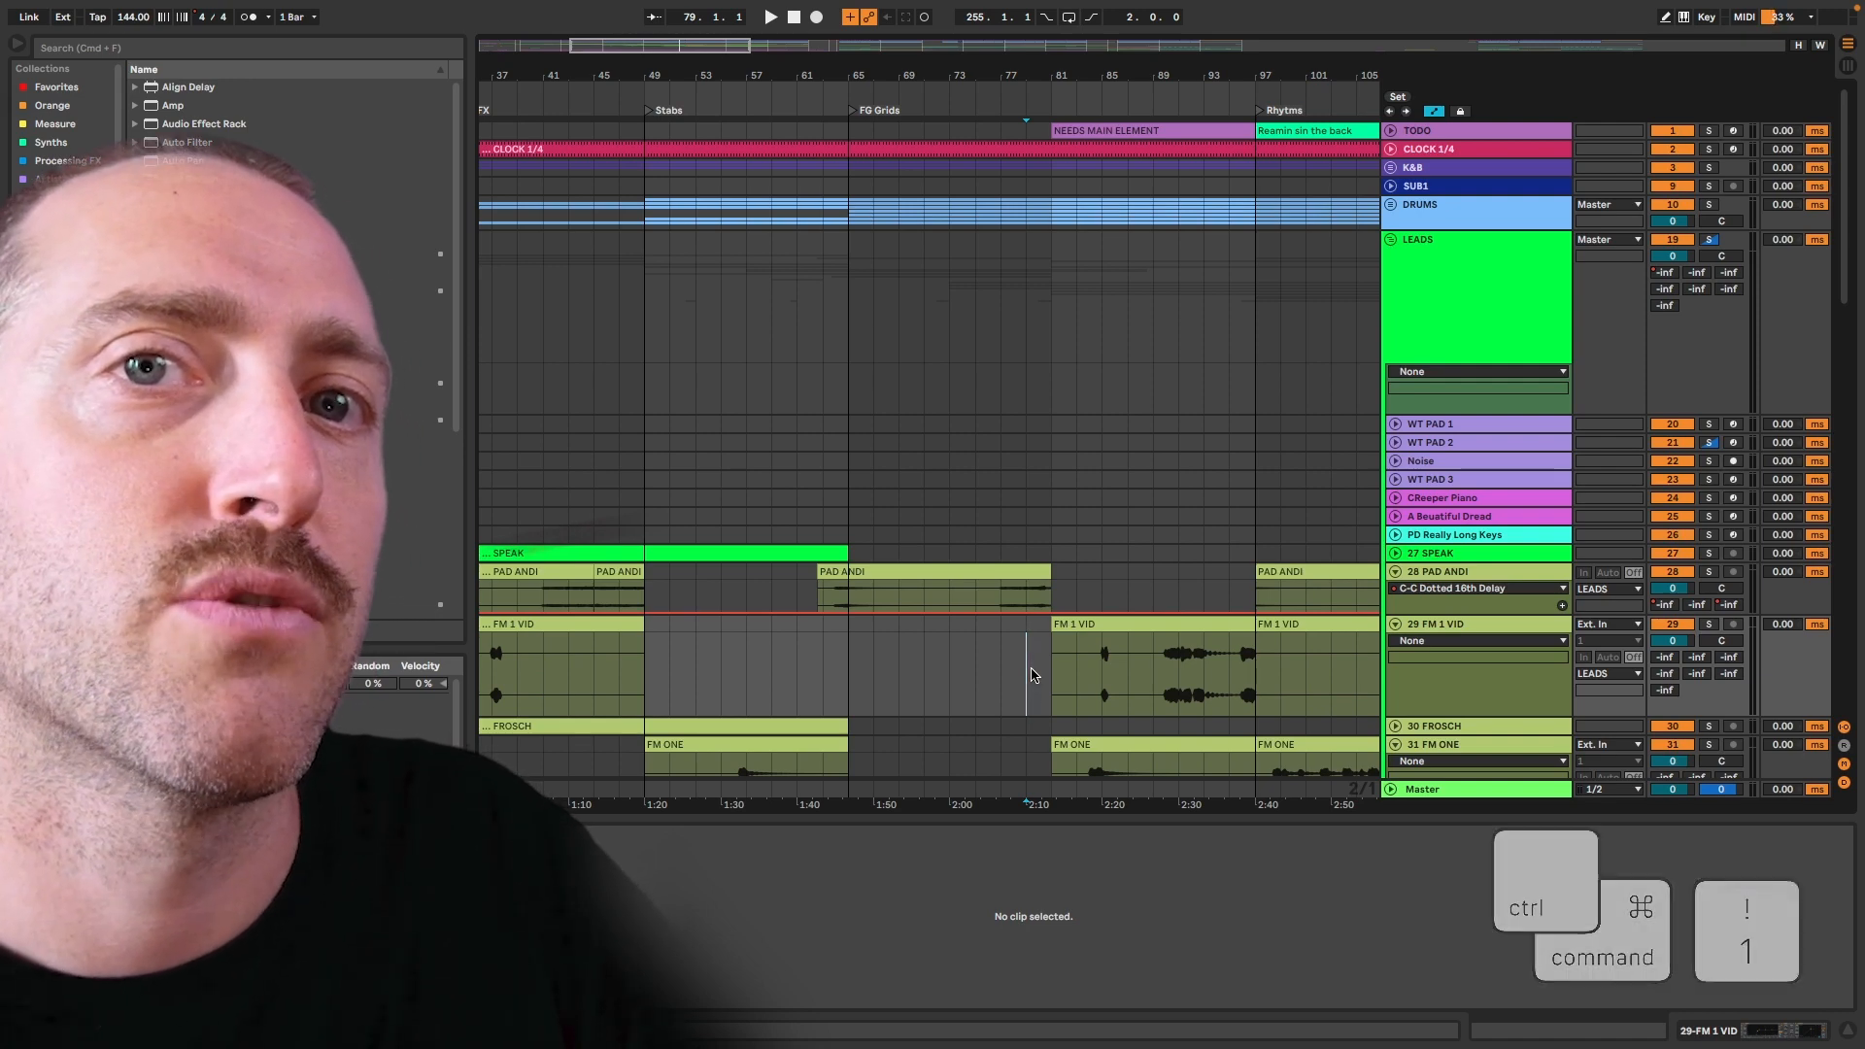
pyautogui.press('ctrl+super+2')
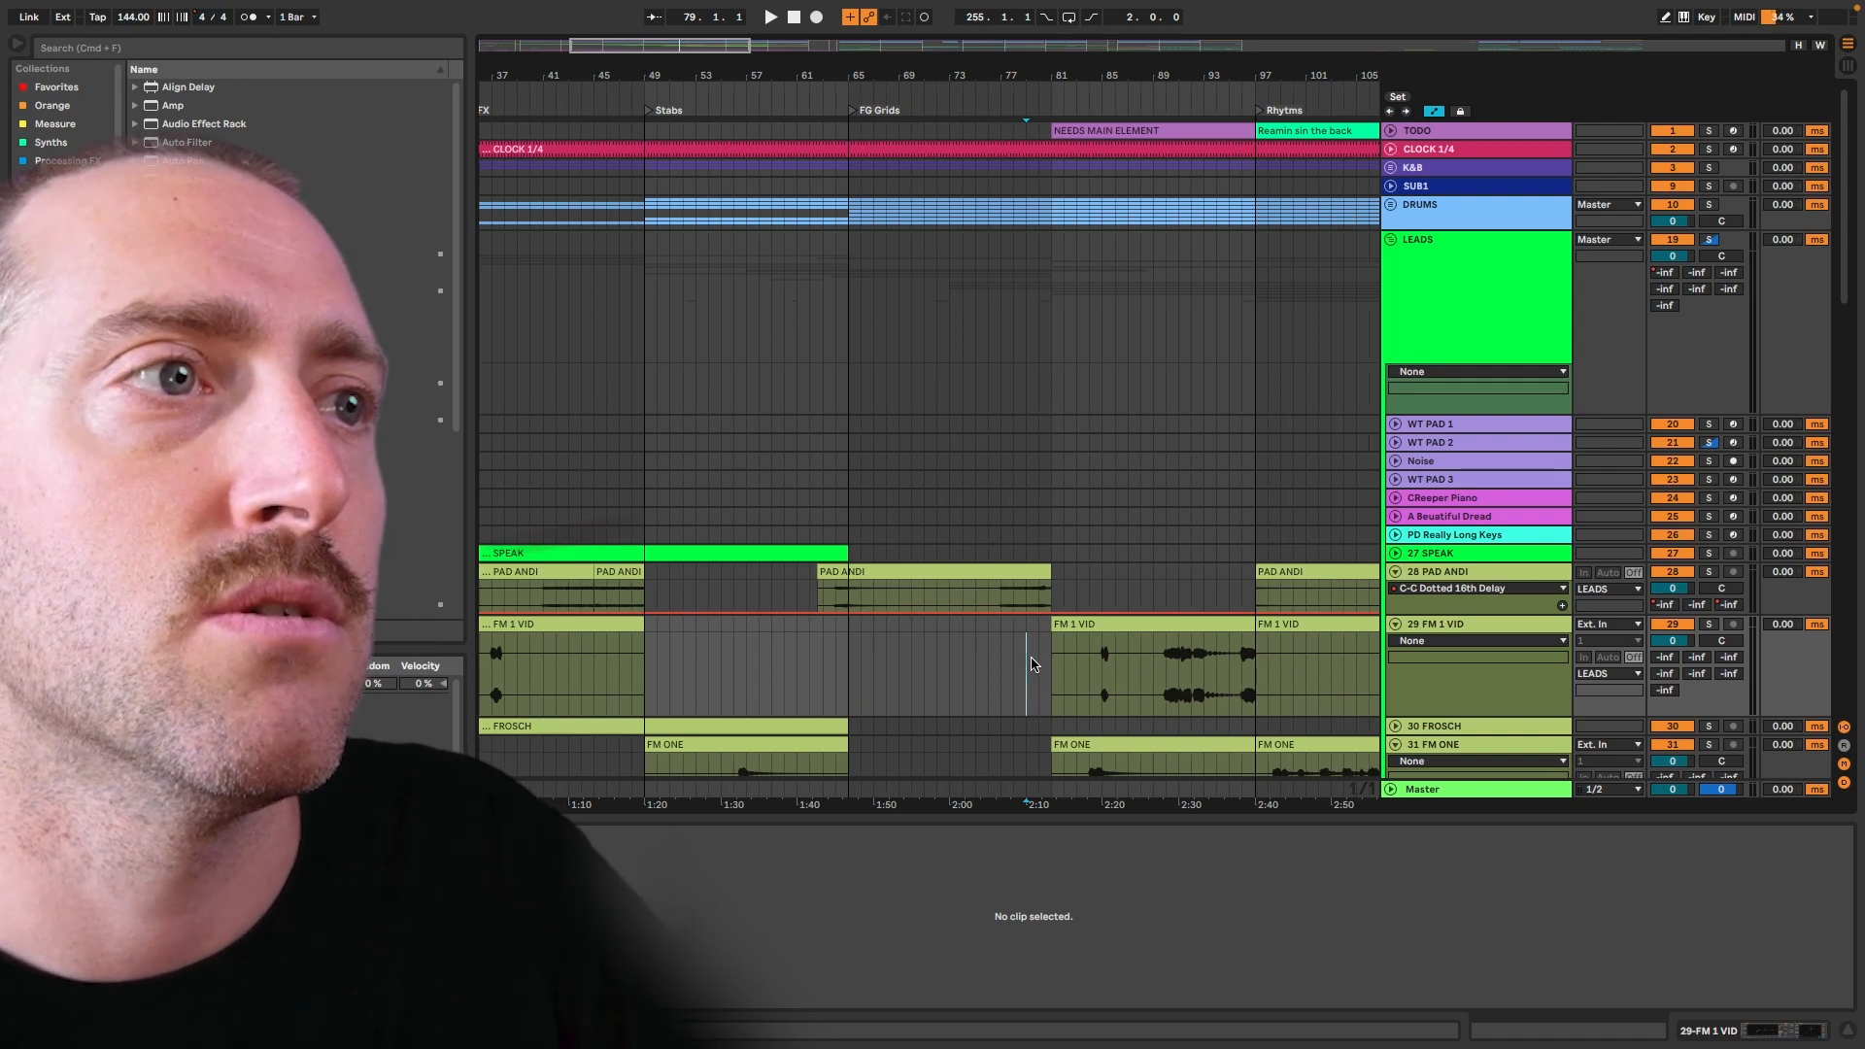
pyautogui.press('super+2')
pyautogui.press('super+2')
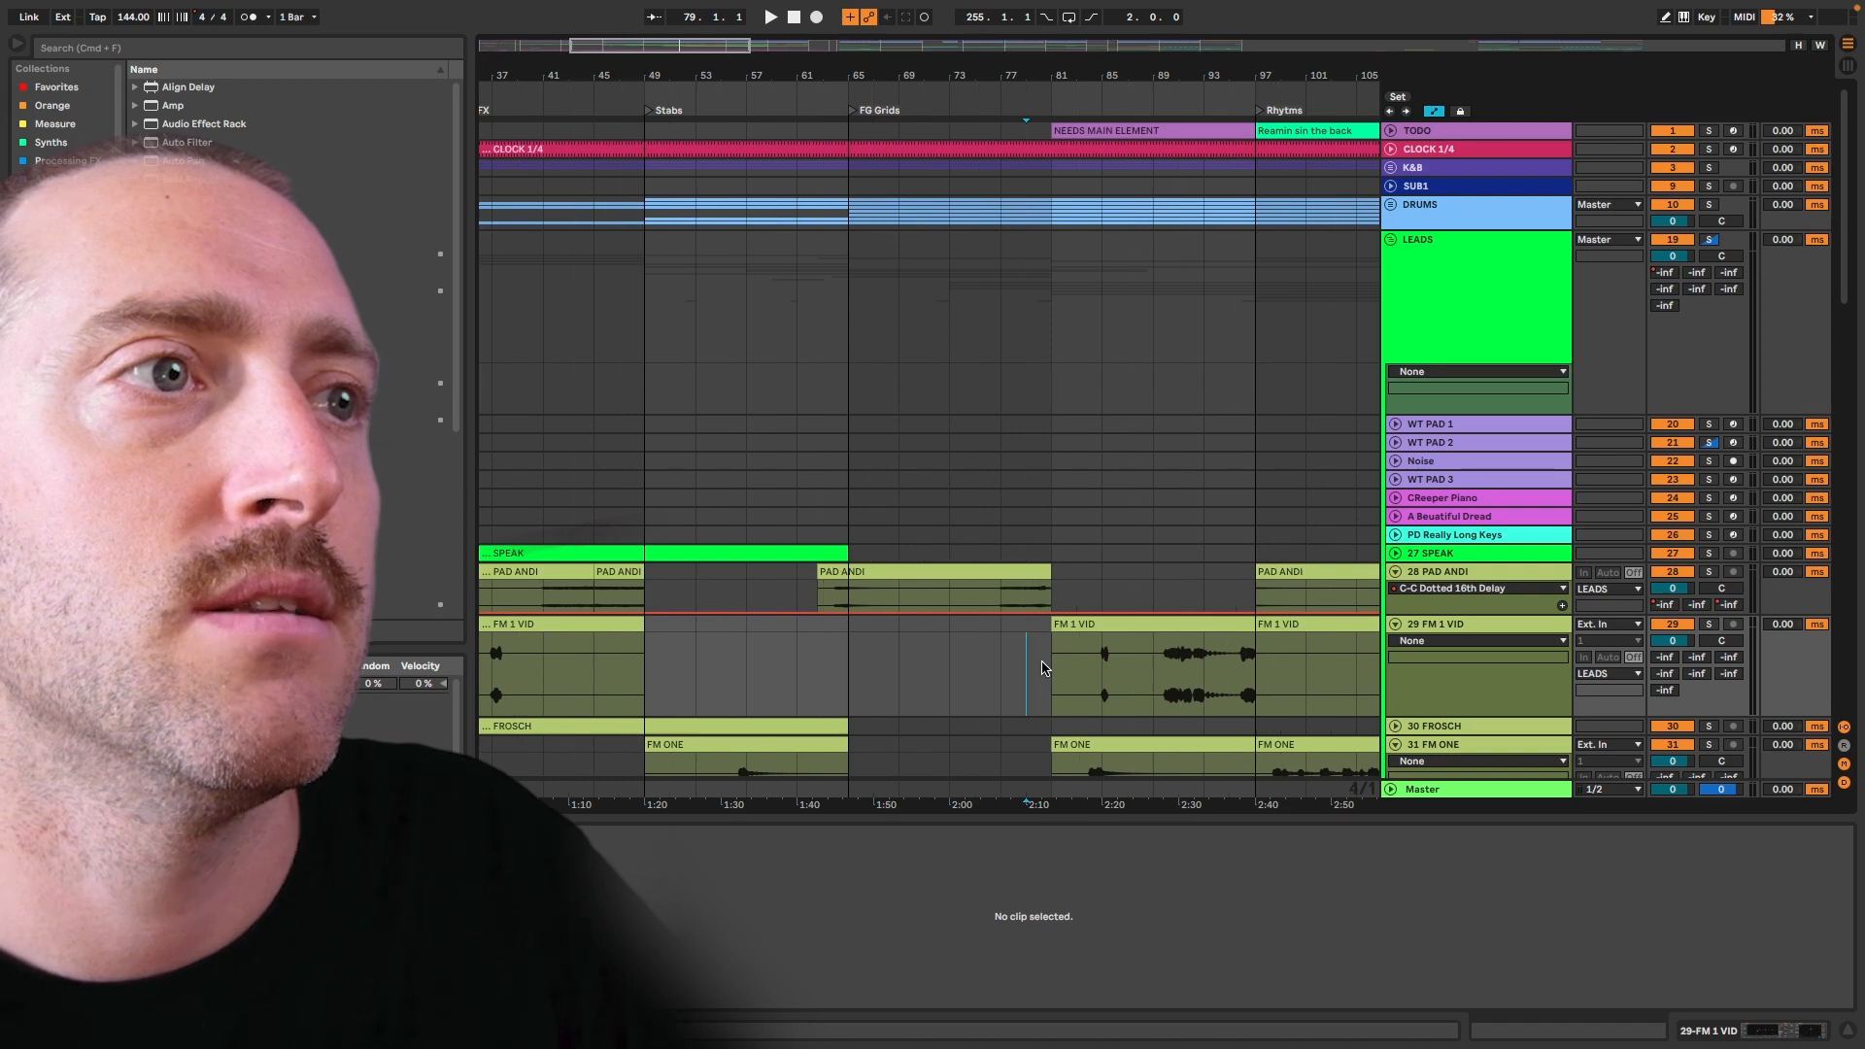
pyautogui.press('super+1')
pyautogui.press('super+1')
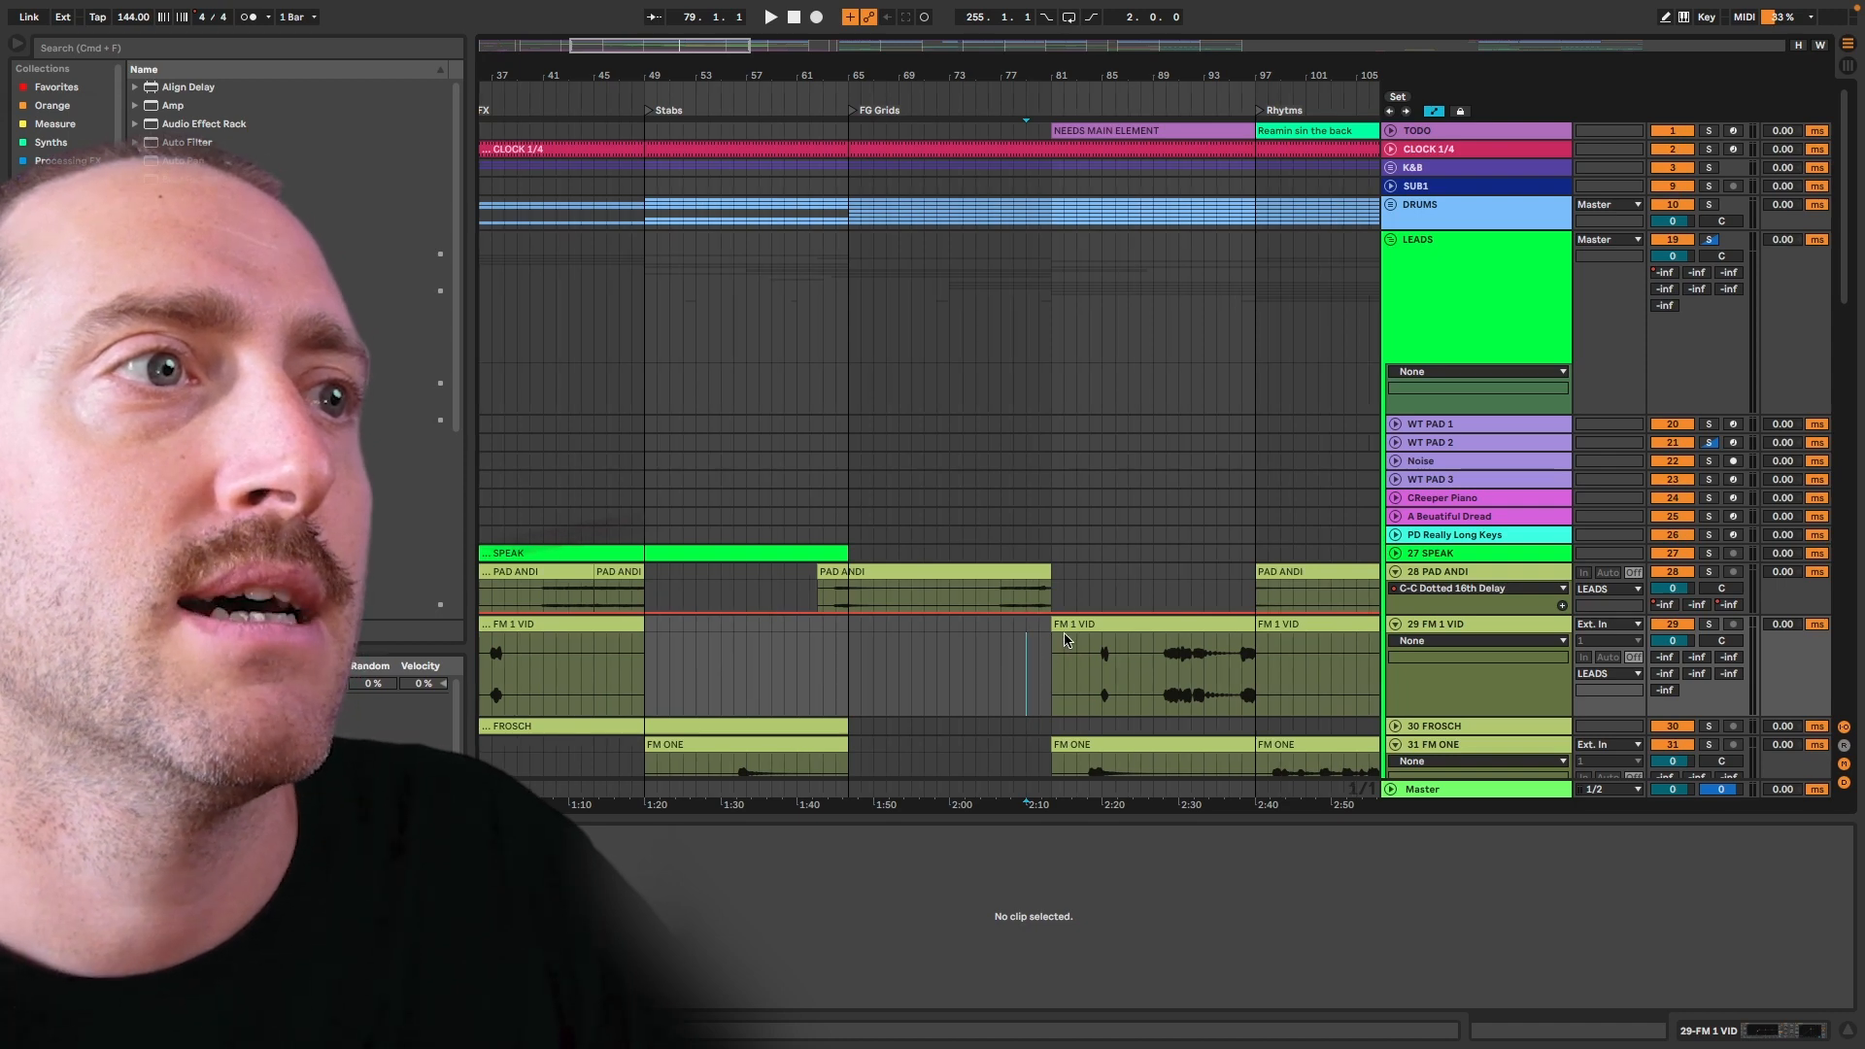
# Nudge the bar 81 FM 1 VID clip one 1/4 grid step later and back to bar 81
pyautogui.scroll(10, 1068, 629)
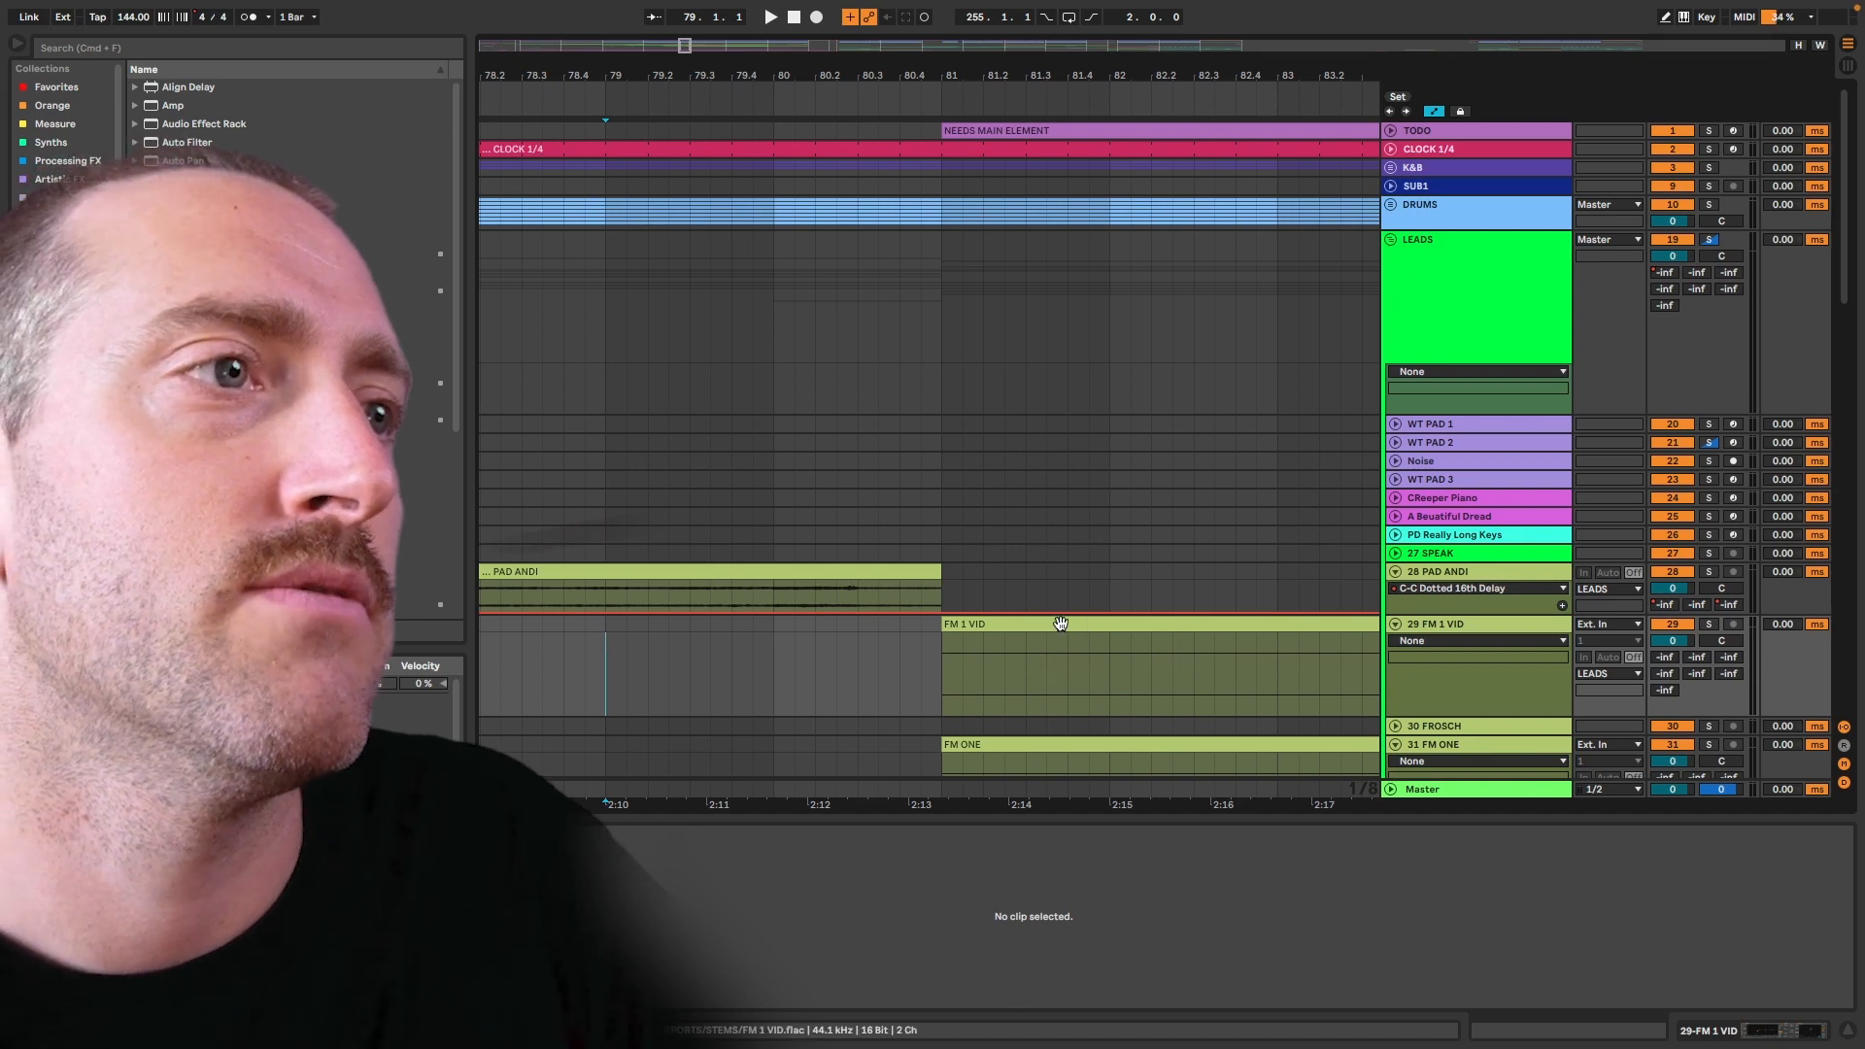
pyautogui.click(1014, 623)
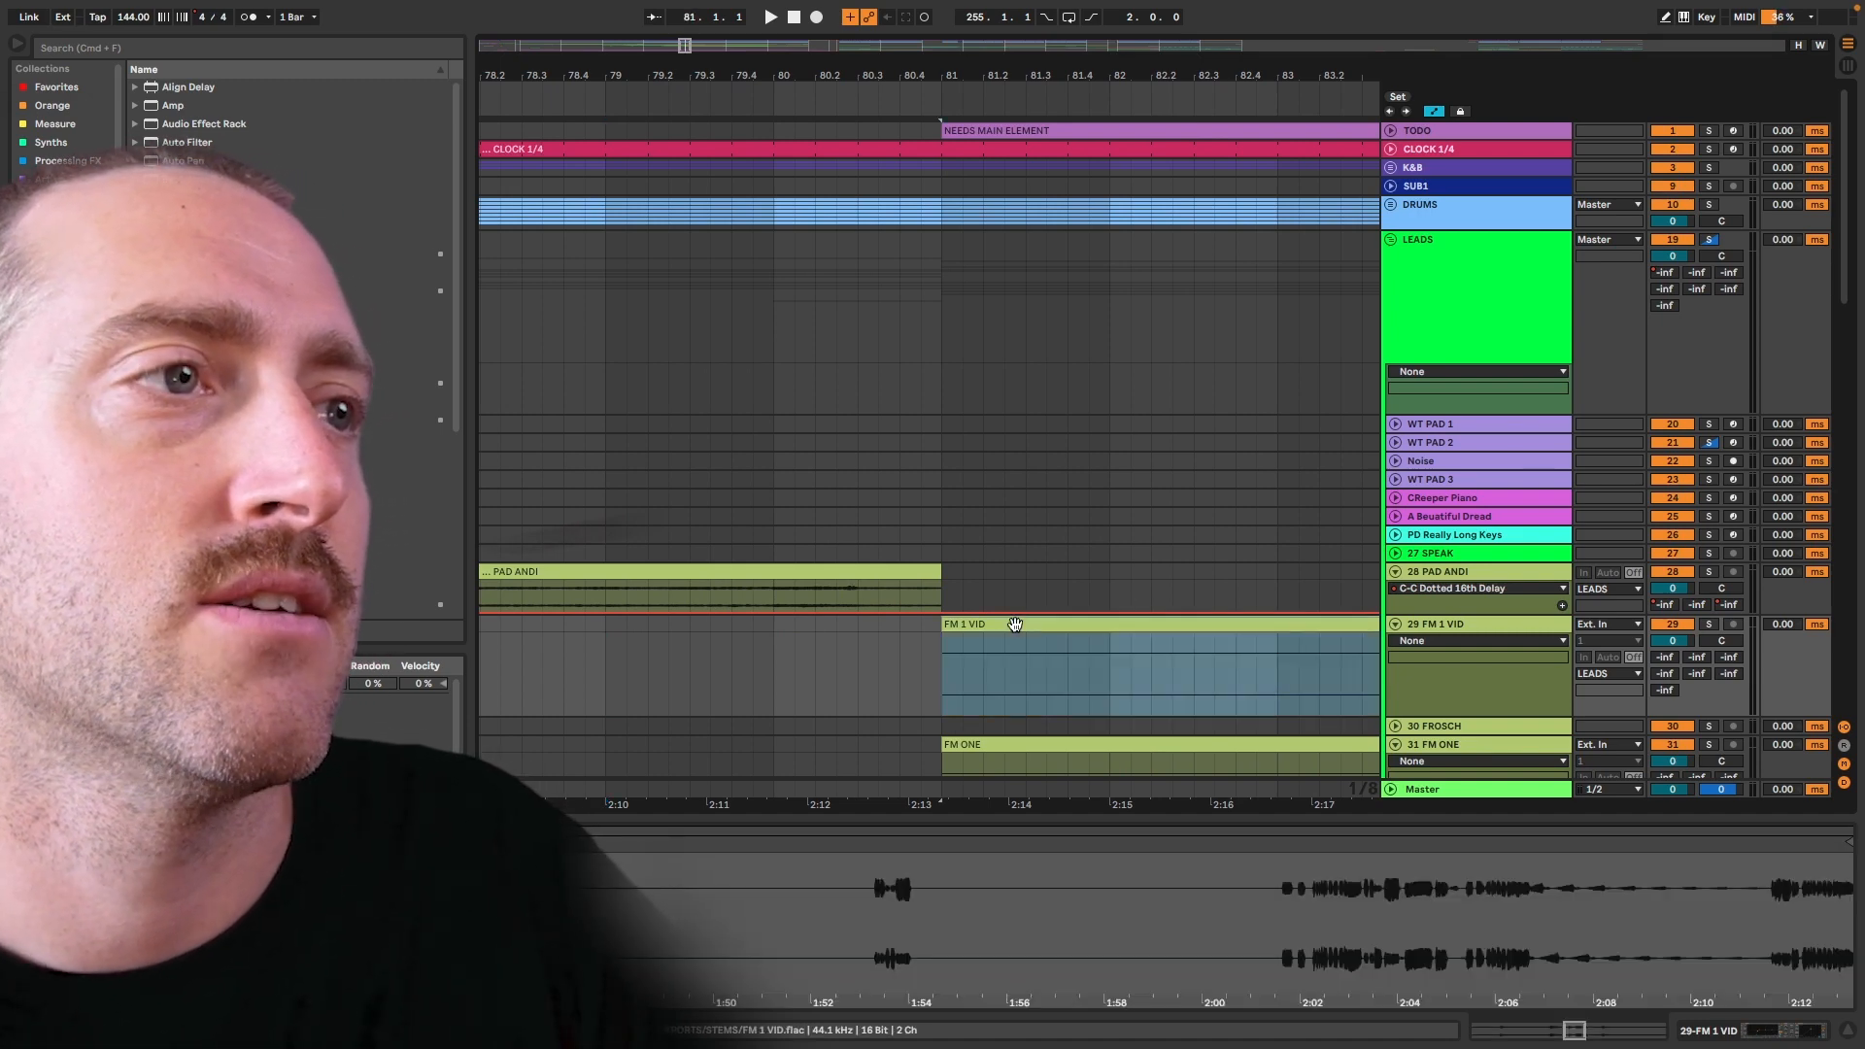
pyautogui.press('Left')
pyautogui.press('Right')
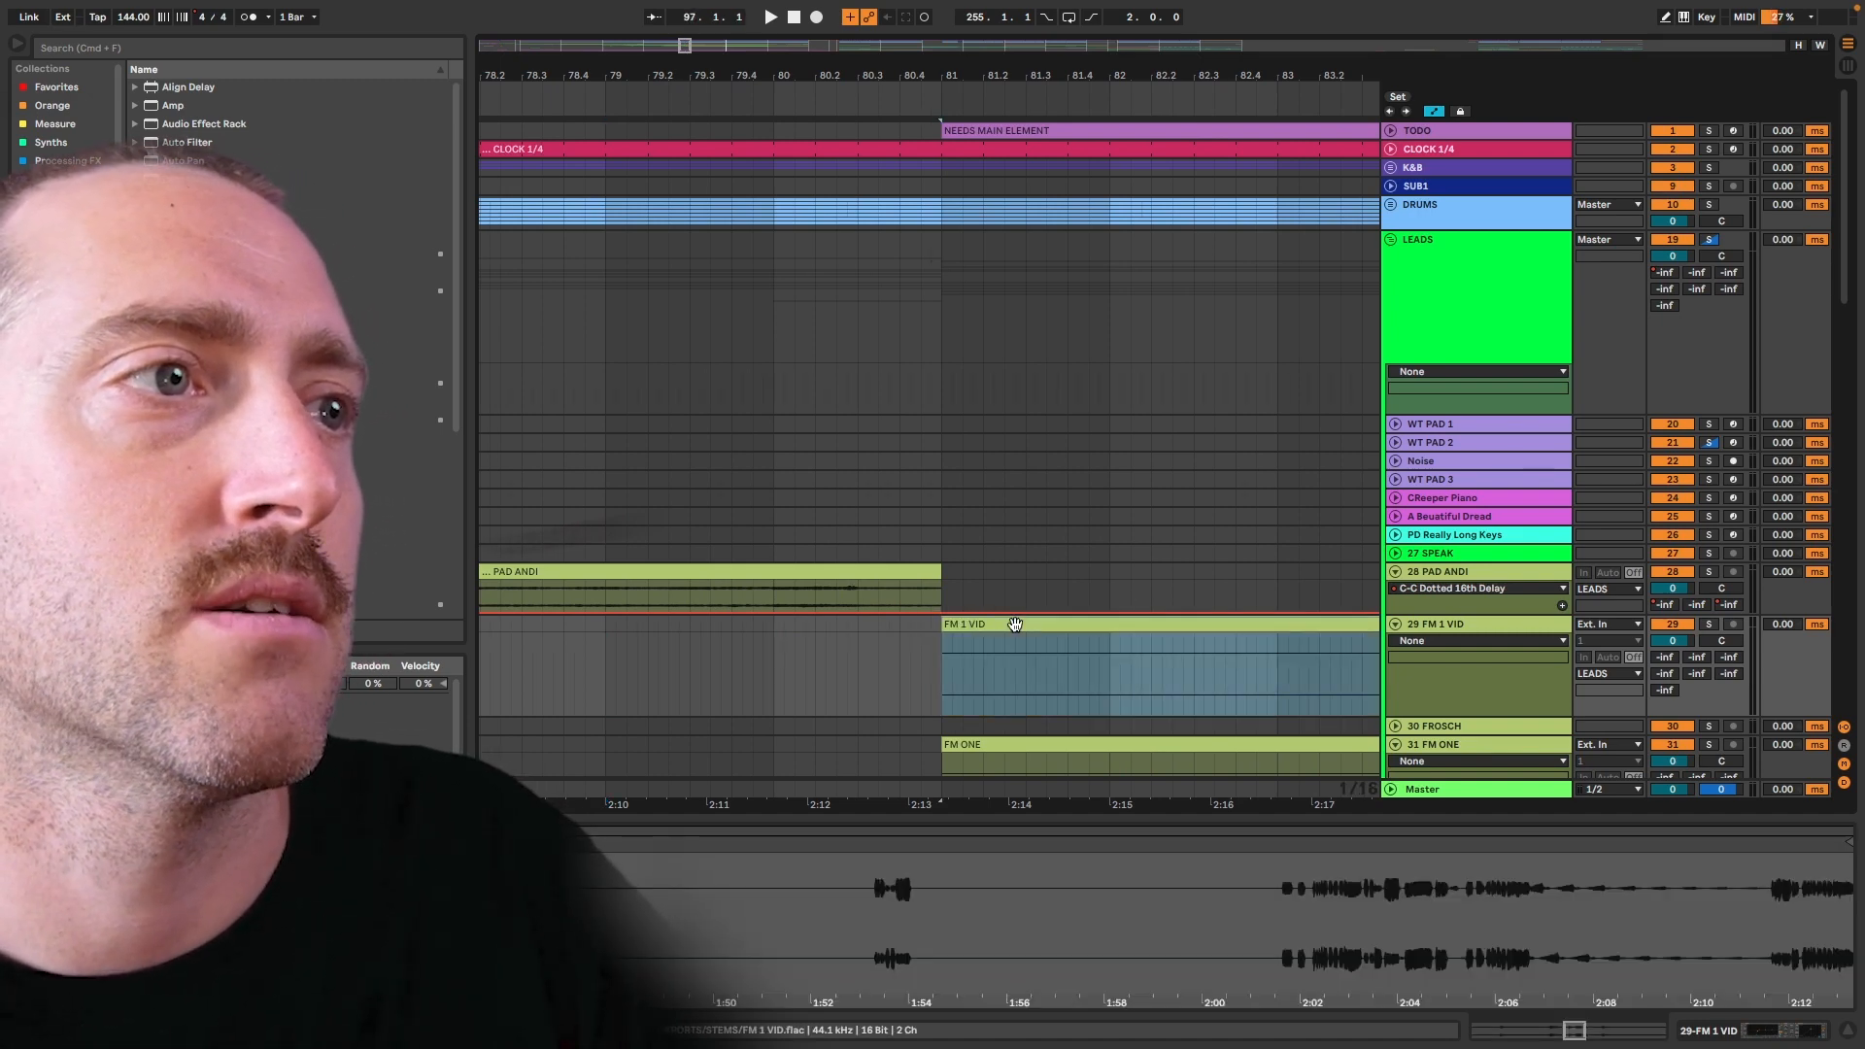
pyautogui.press('Right')
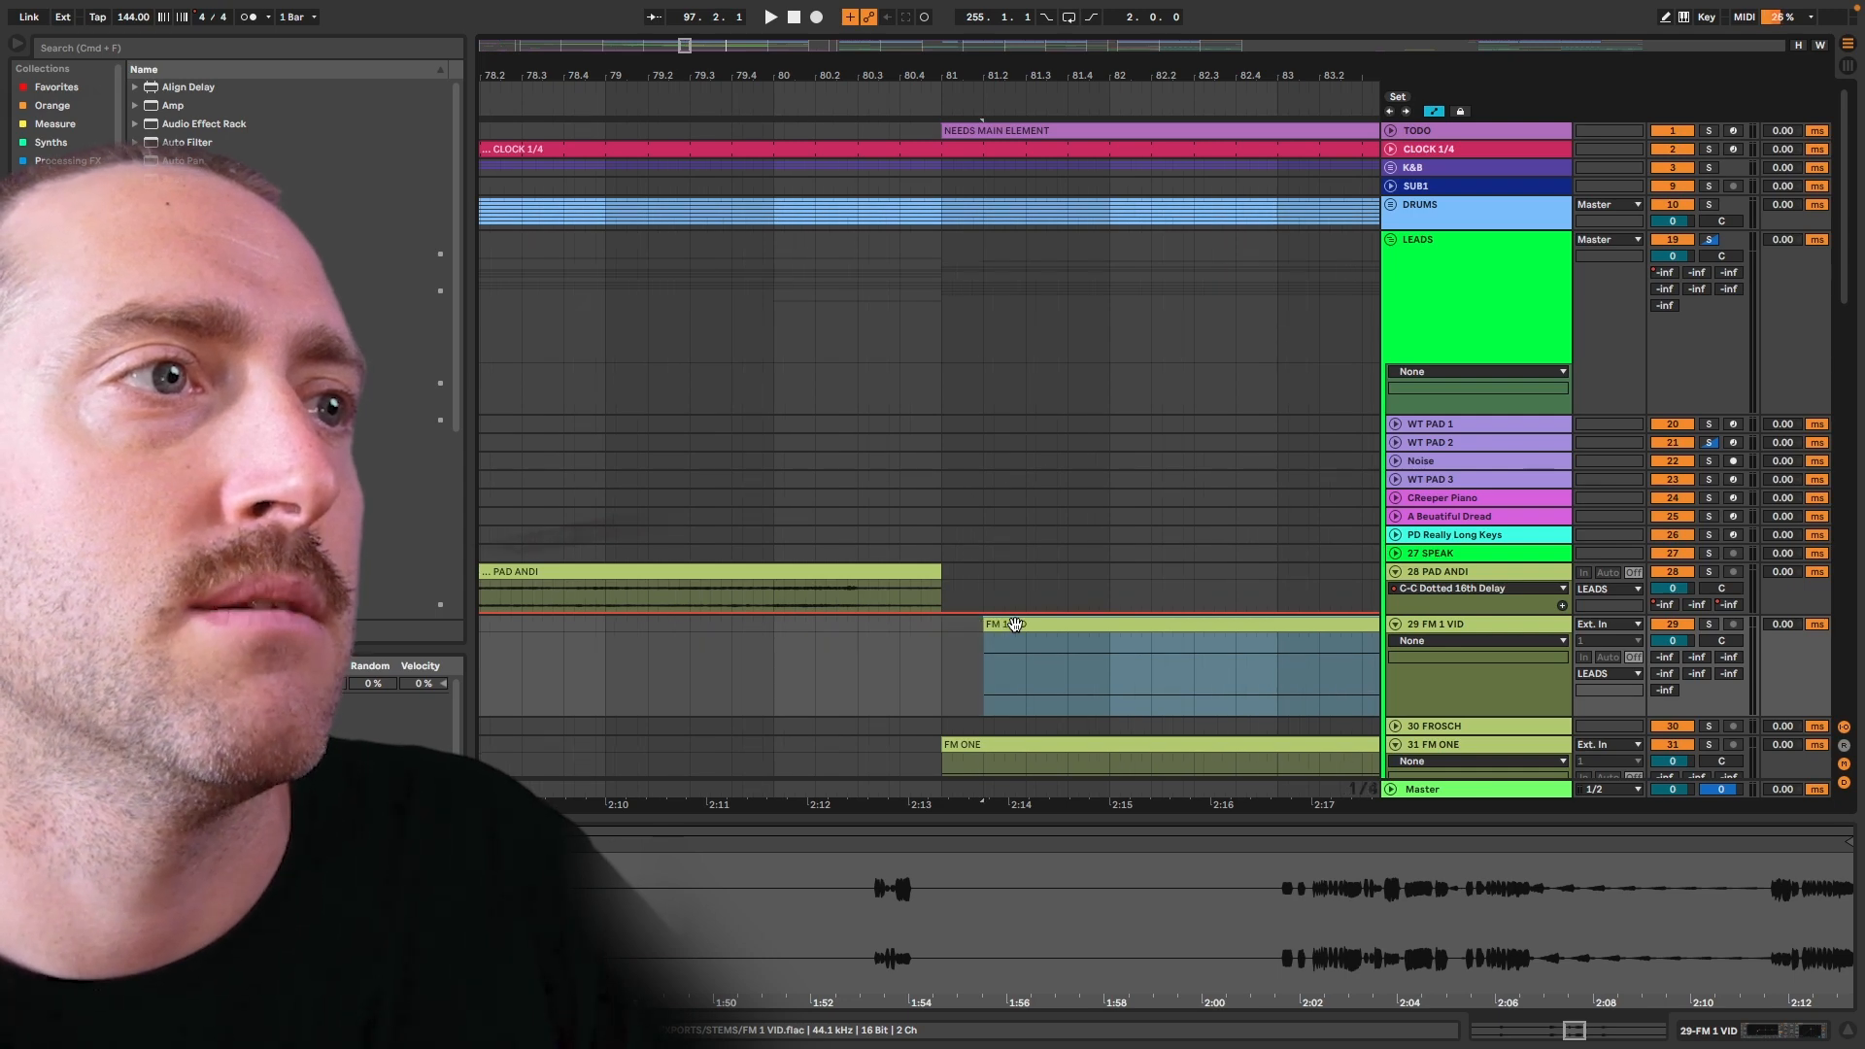
pyautogui.press('Left')
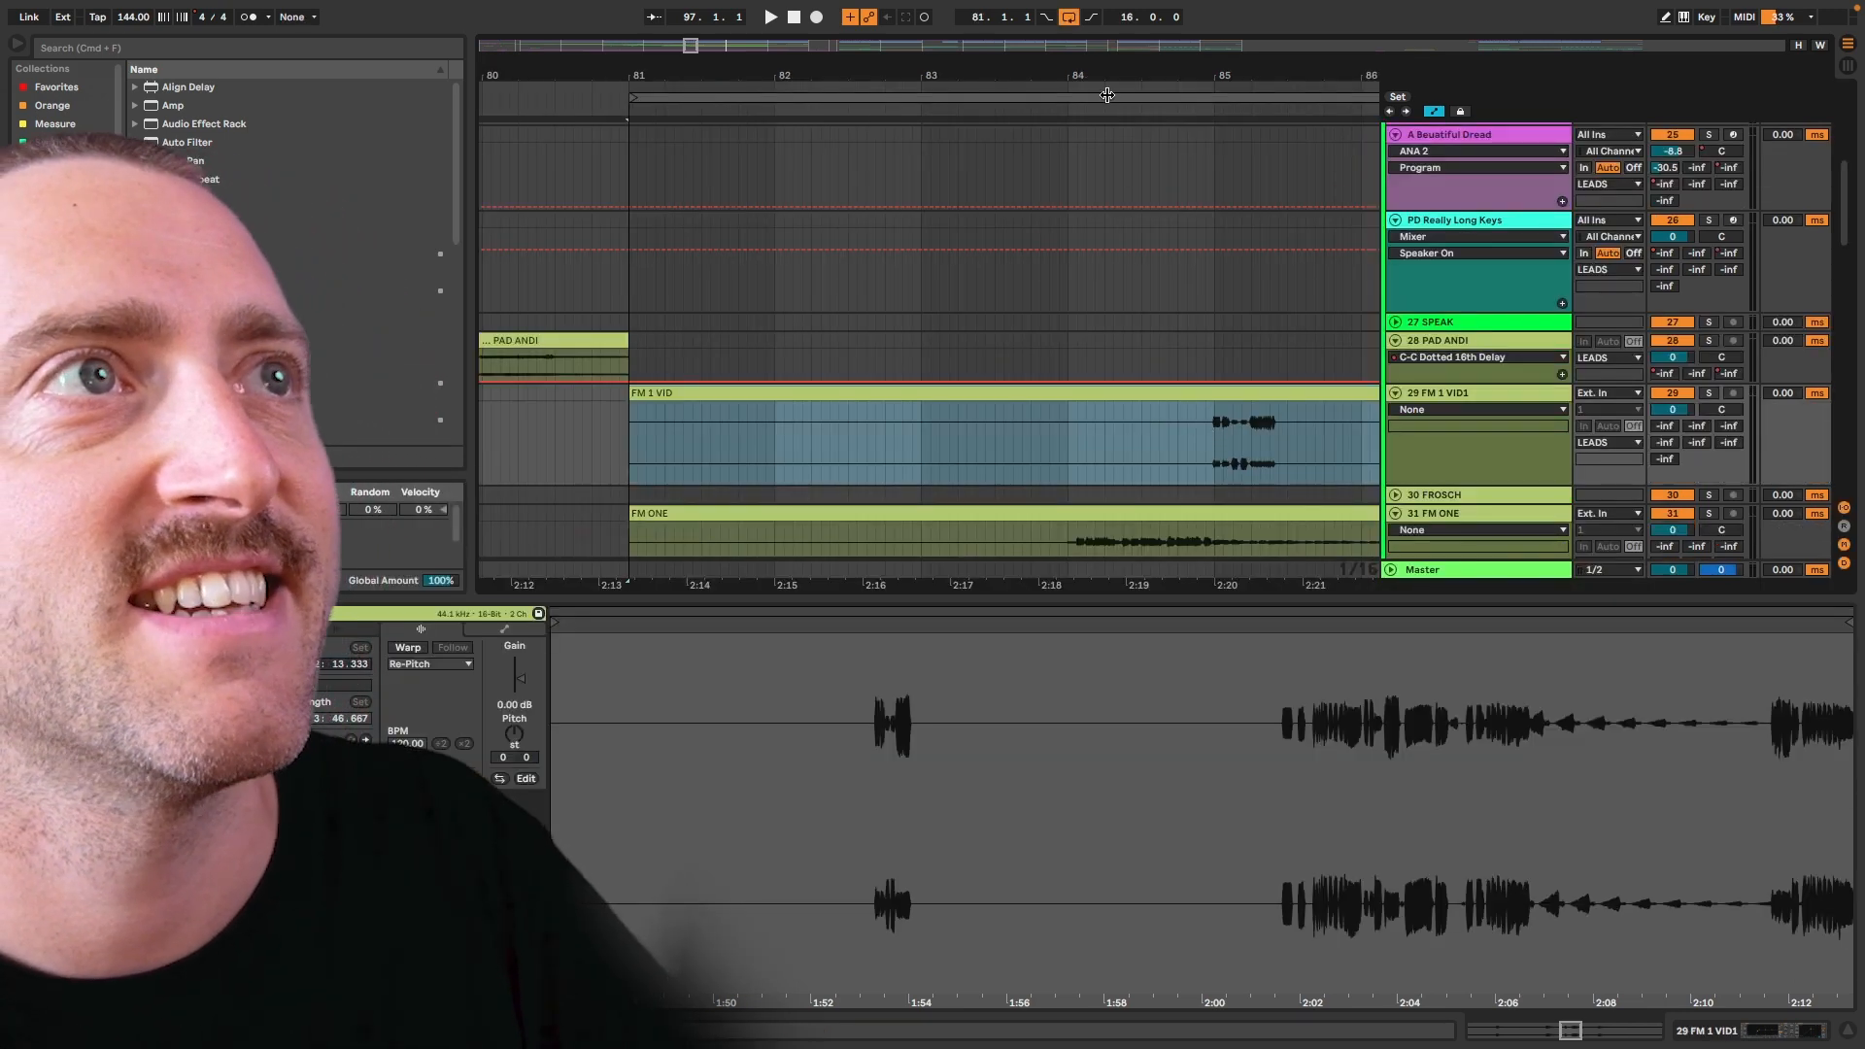
# Split the FM 1 VID clip at bar 85, where its first sound starts
pyautogui.scroll(5, 1204, 251)
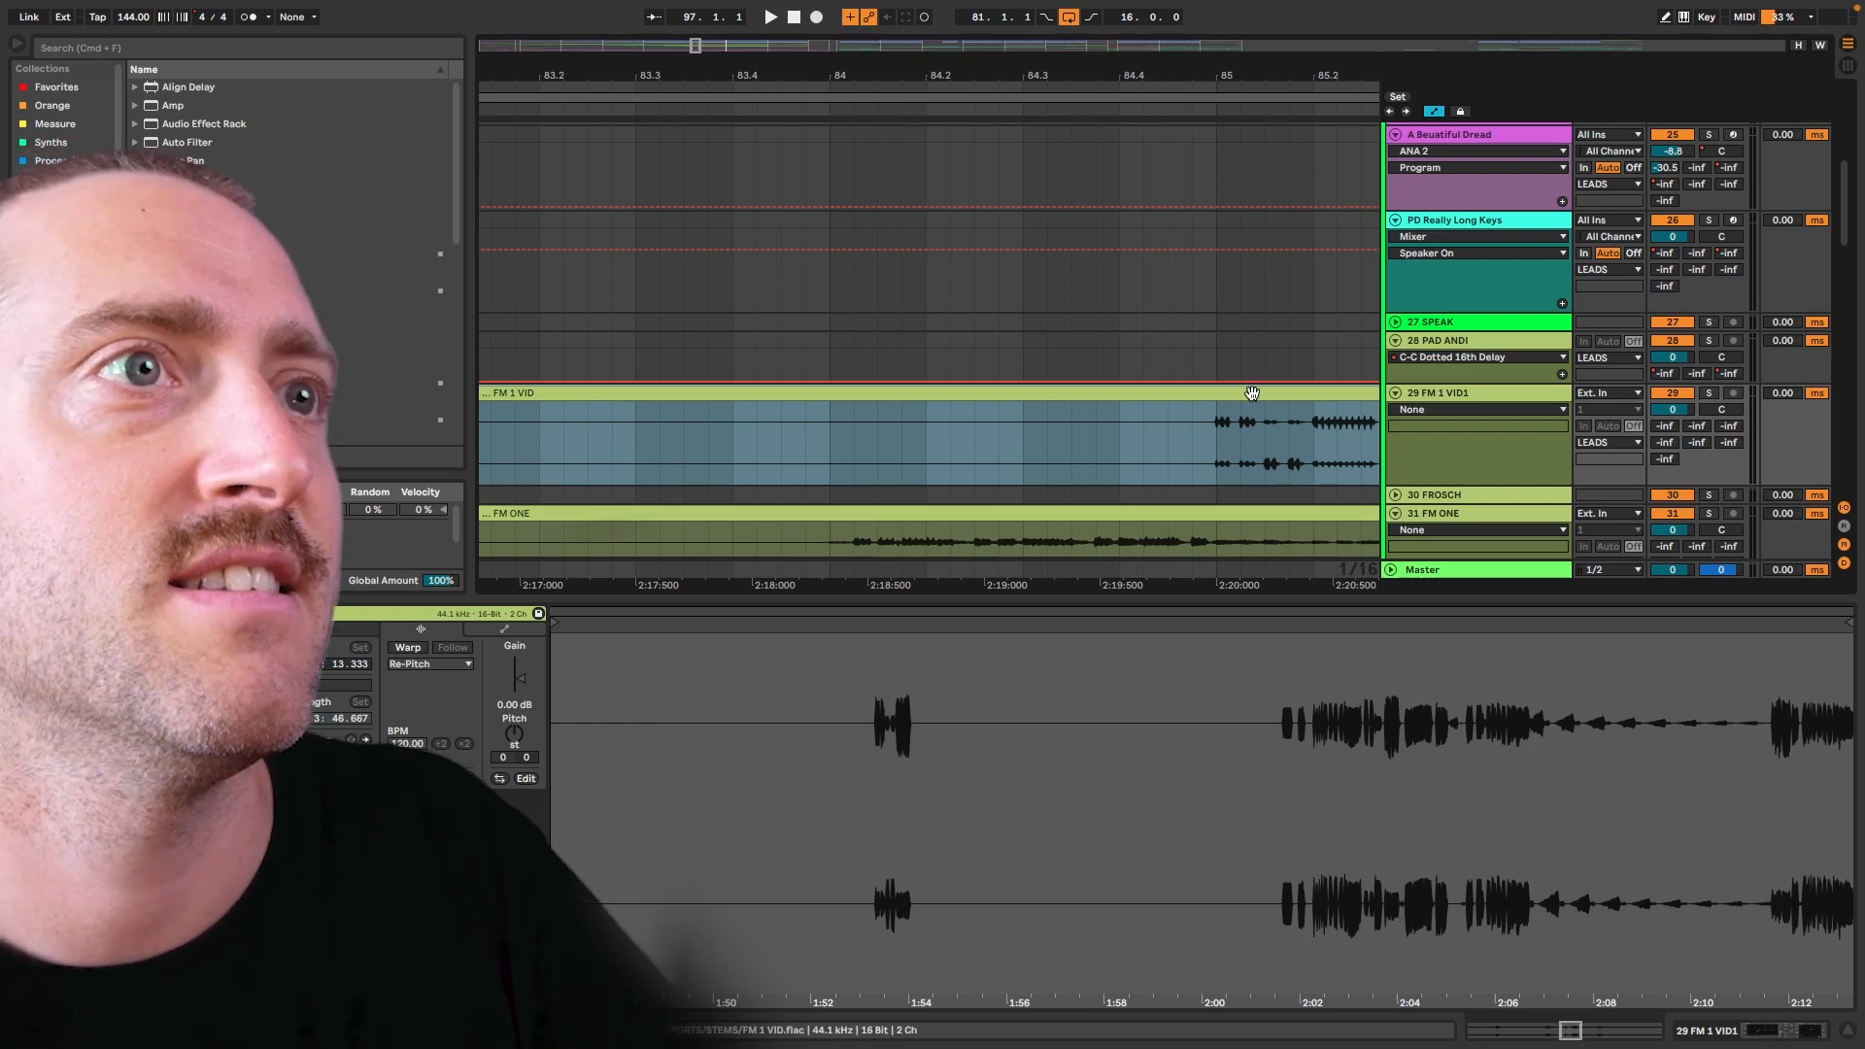
pyautogui.hscroll(2, 1252, 392)
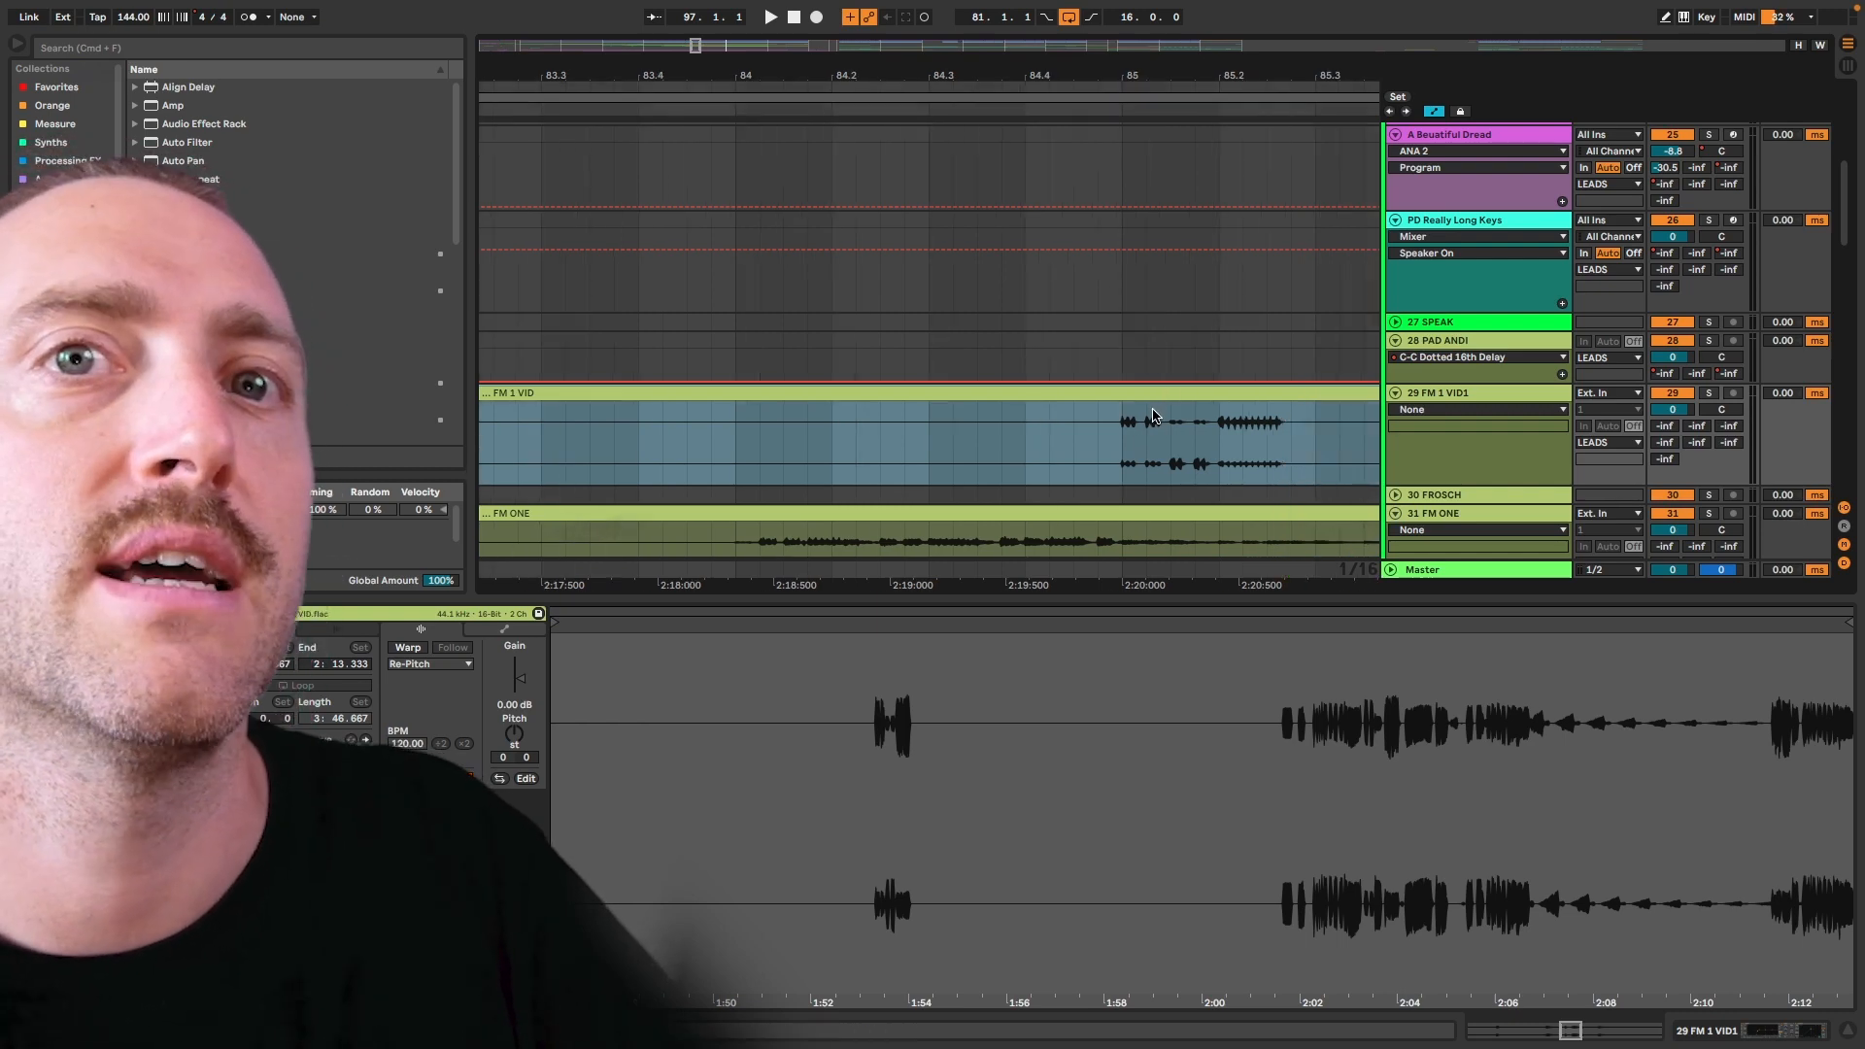
pyautogui.click(1123, 423)
pyautogui.press('super+e')
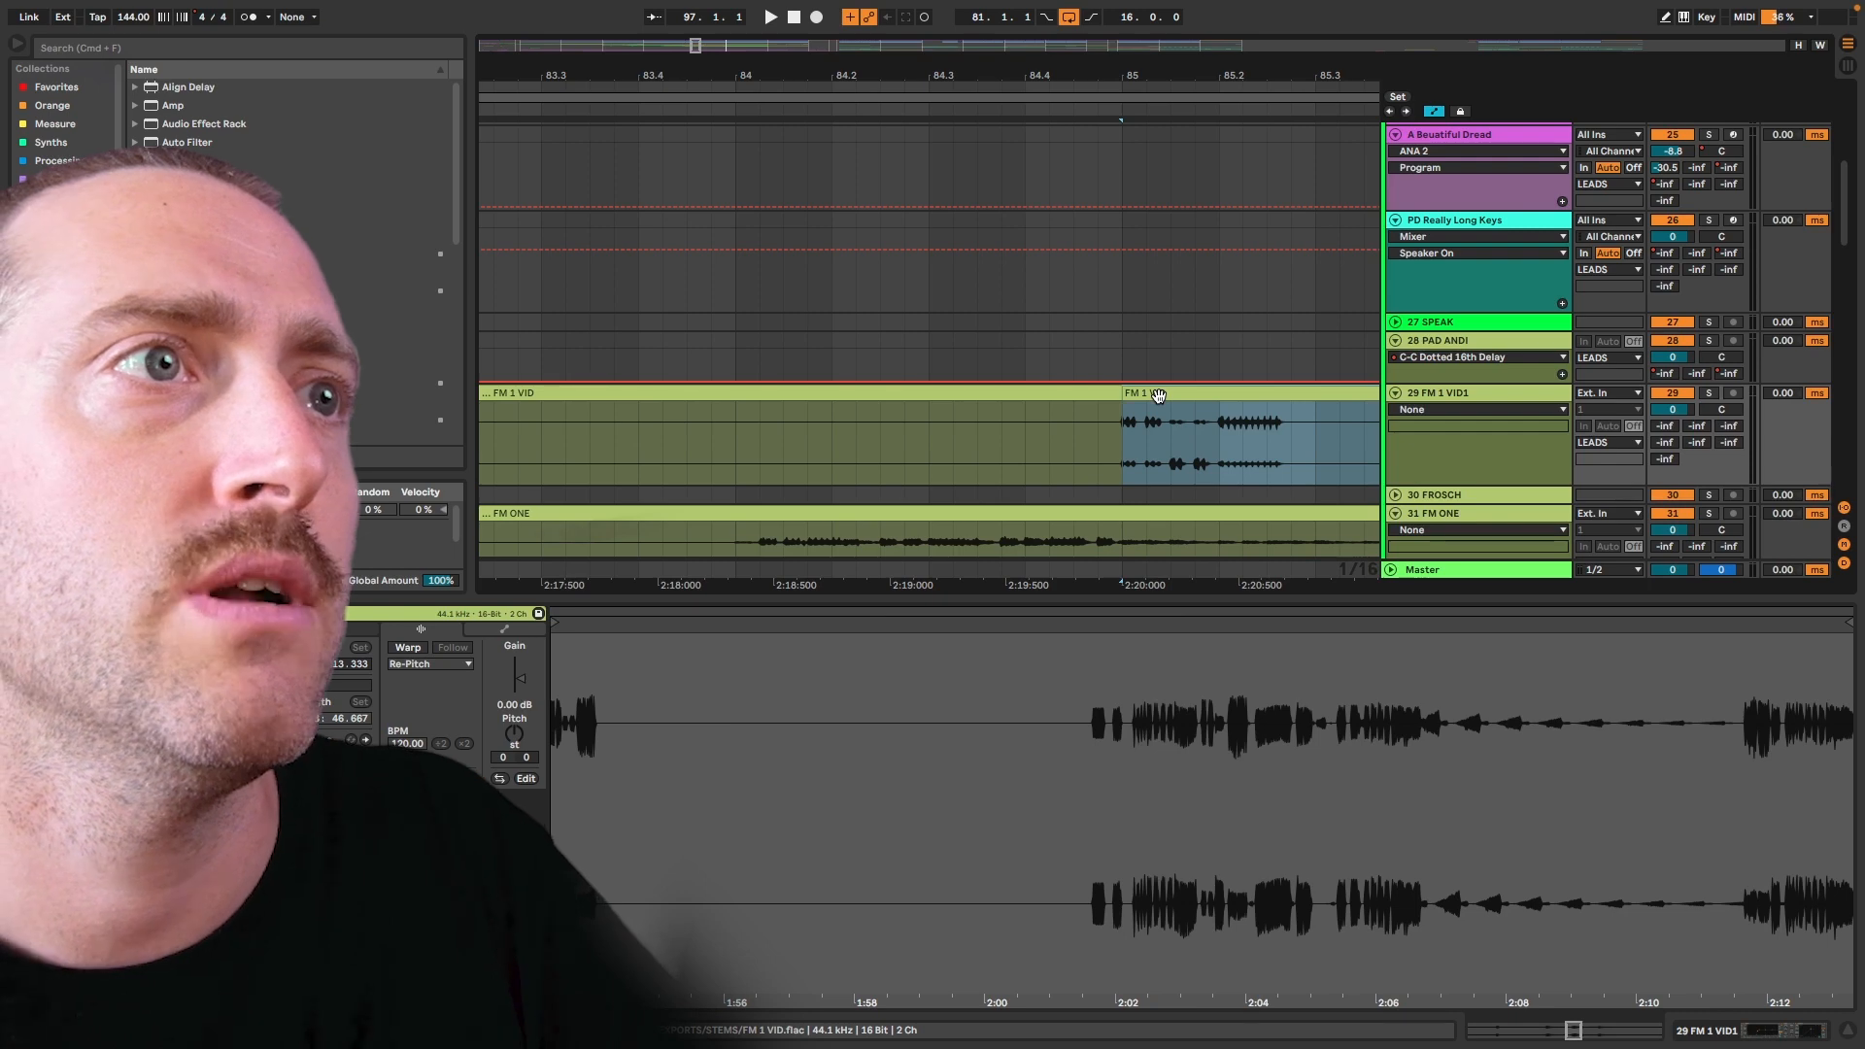
# Nudge the split FM 1 VID clip repeatedly earlier and later in 1/16 grid steps, returning its start to bar 85
pyautogui.scroll(3, 1184, 443)
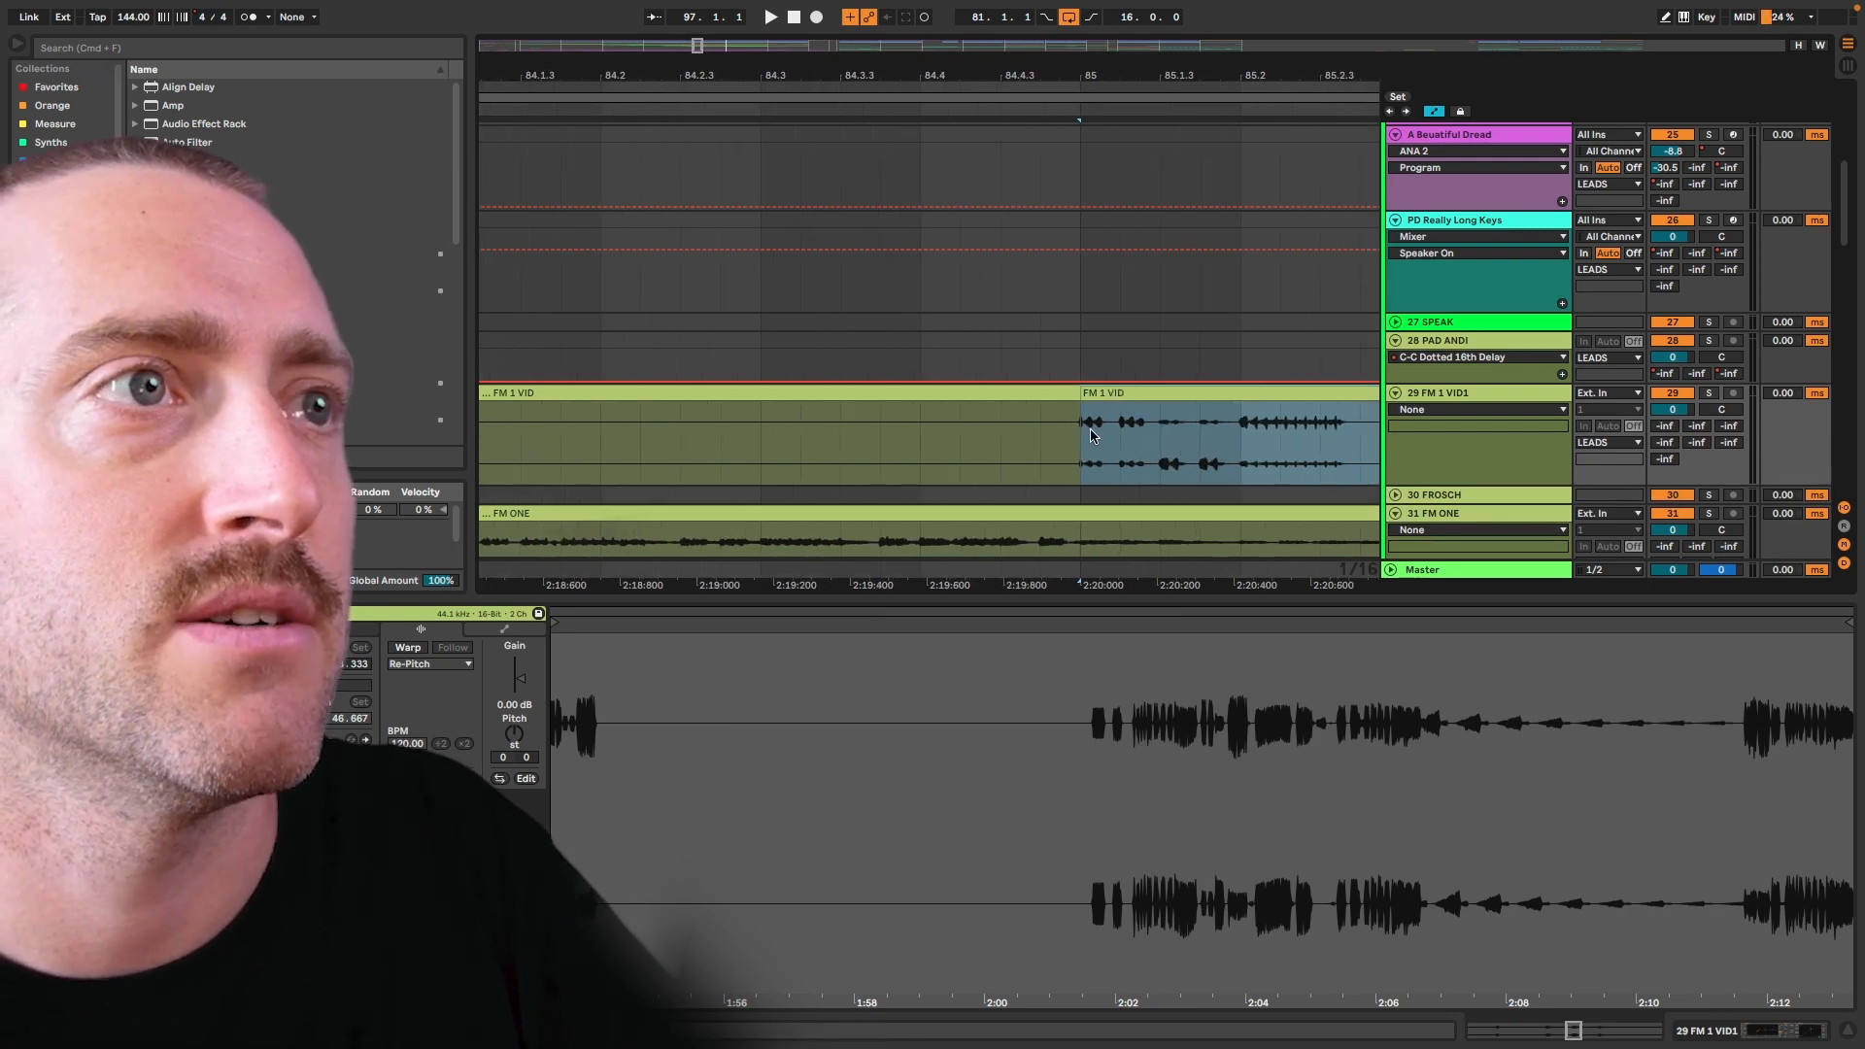
pyautogui.press('Left')
pyautogui.press('Right')
pyautogui.press('Left')
pyautogui.press('Left')
pyautogui.press('Right')
pyautogui.press('Left')
pyautogui.press('Left')
pyautogui.press('Left')
pyautogui.press('Right')
pyautogui.press('Right')
pyautogui.press('Right')
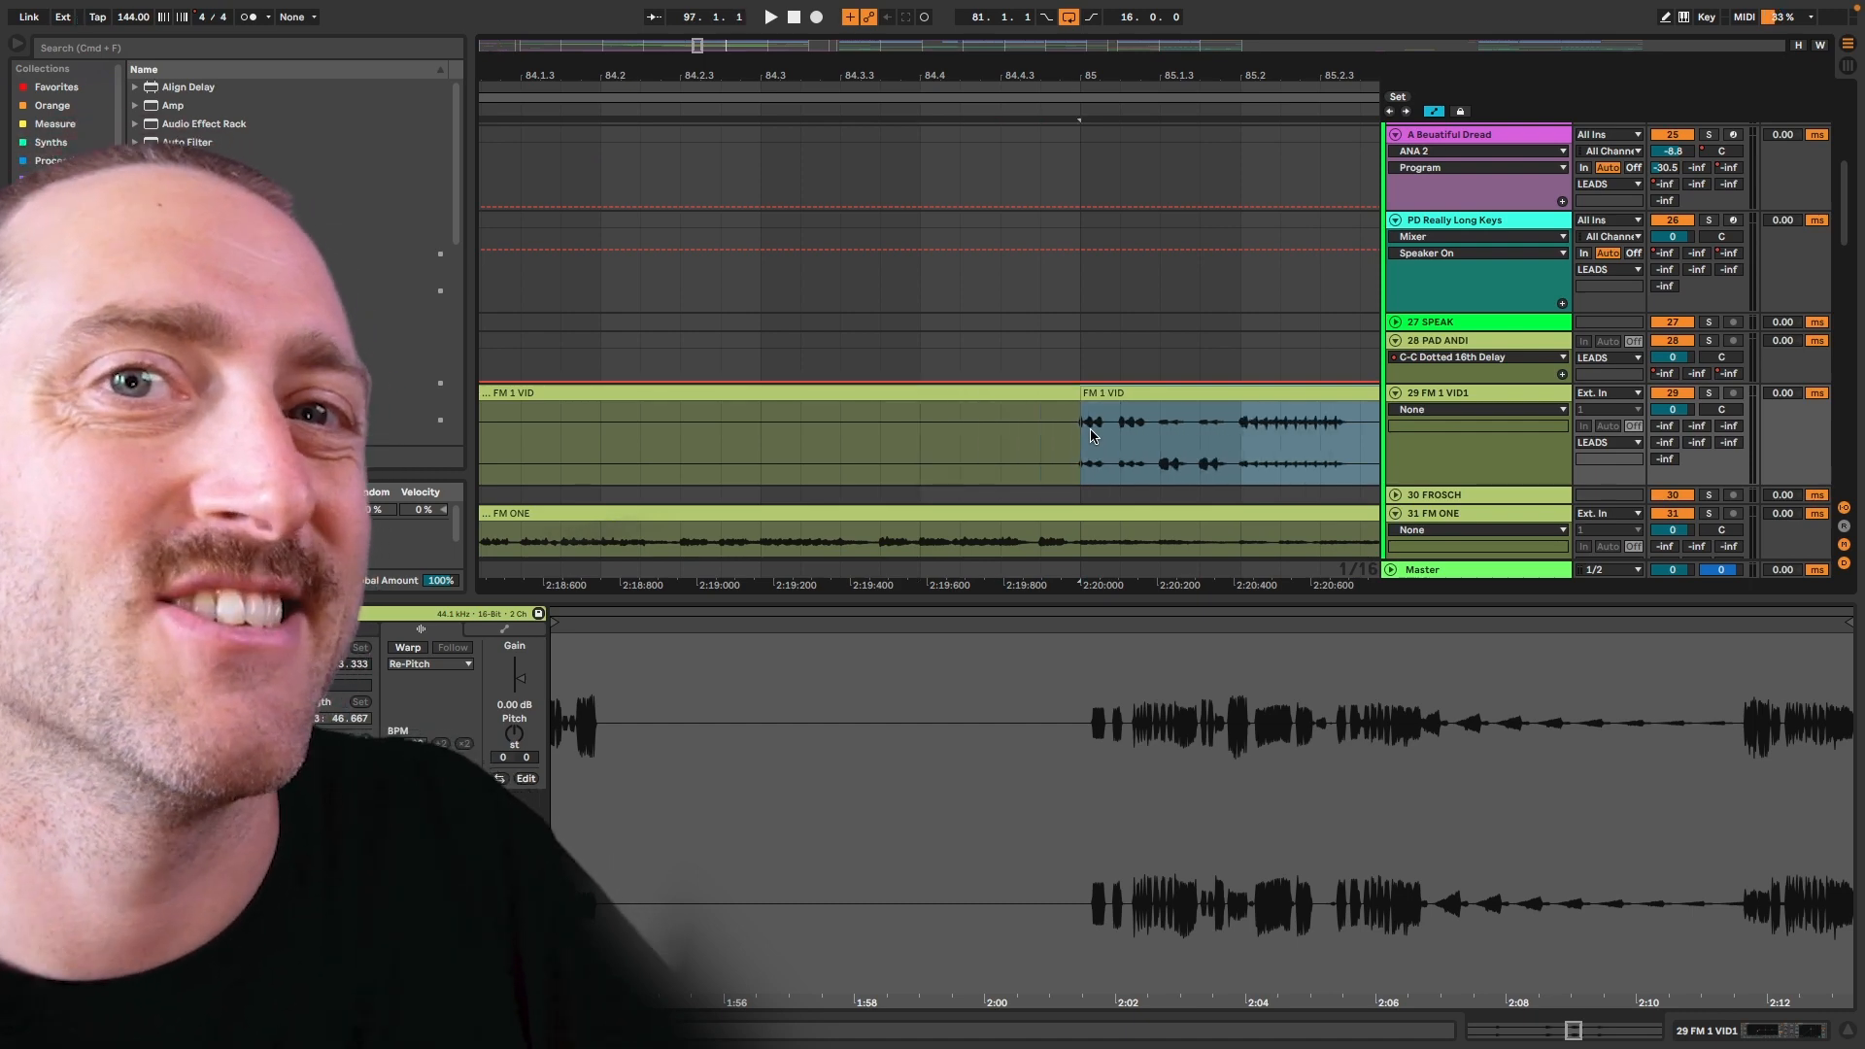
pyautogui.press('Left')
pyautogui.press('Right')
pyautogui.press('Right')
pyautogui.press('Left')
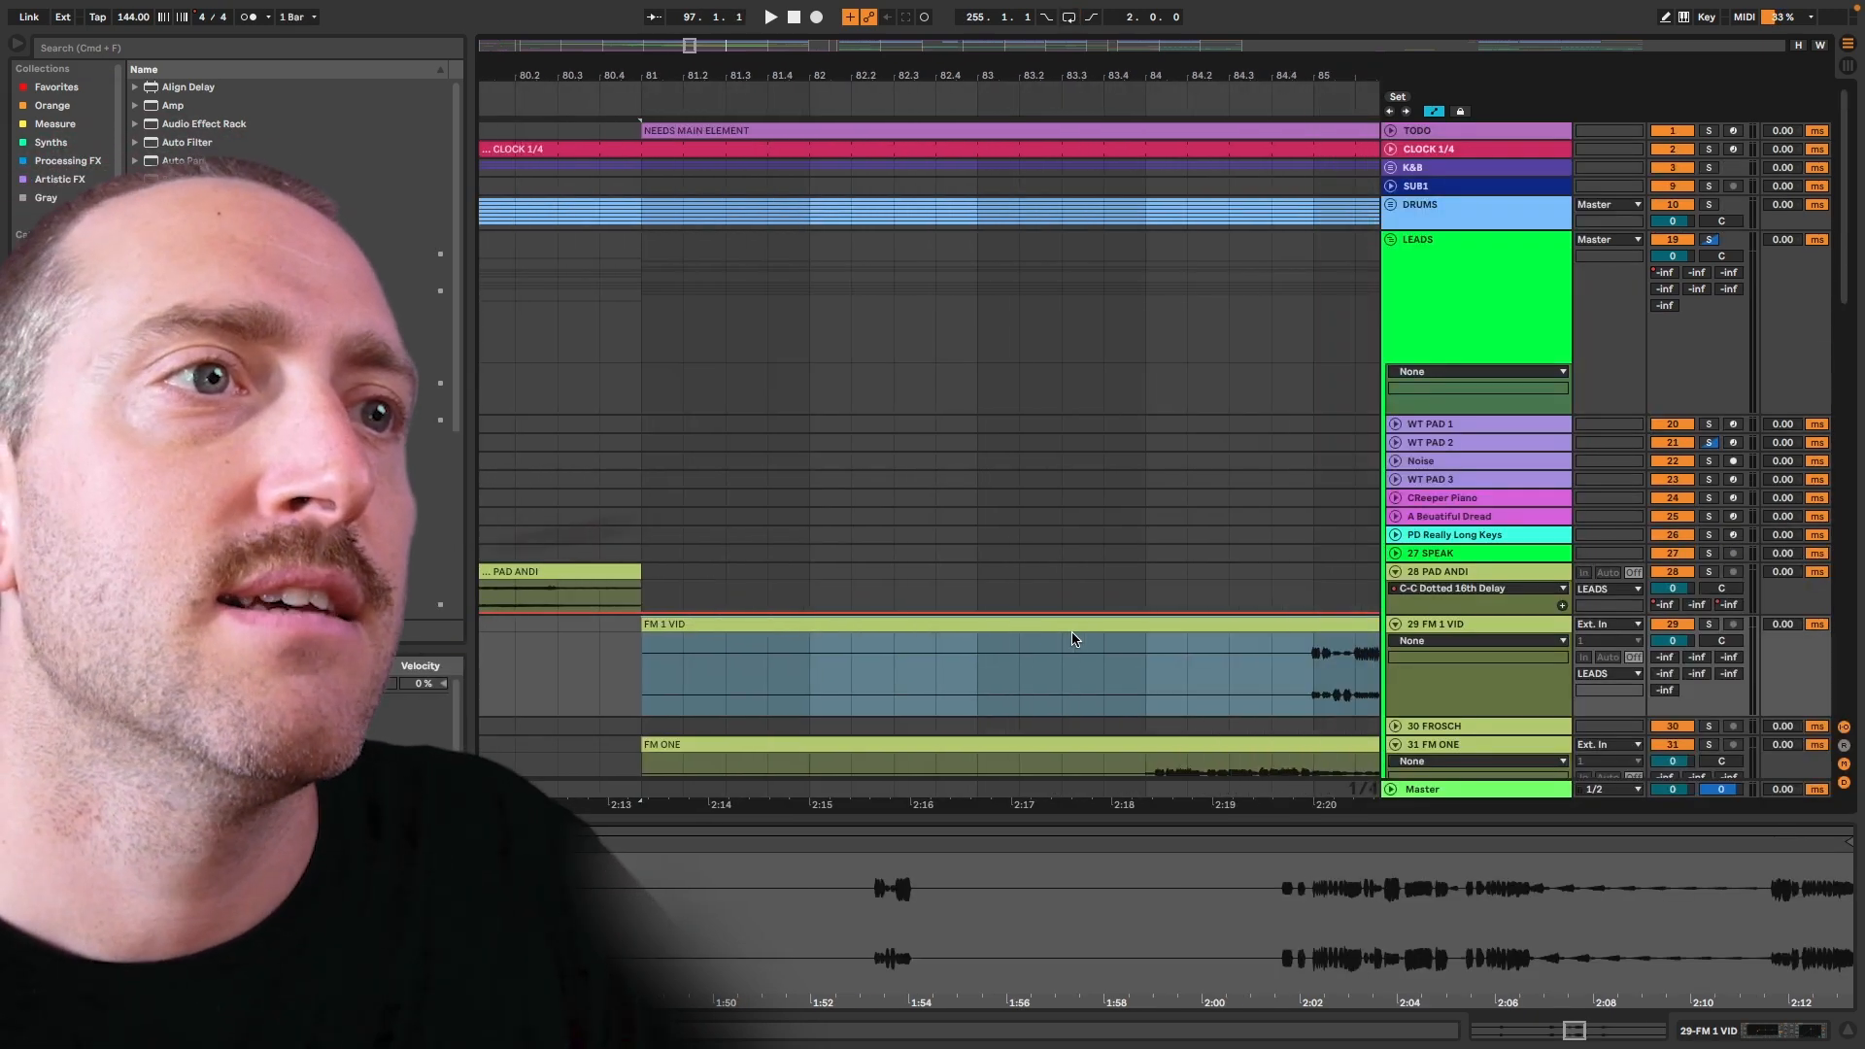
# Shift the FM 1 VID clip slightly earlier, off the 1/4 grid, and move its first sound back to bar 85
pyautogui.scroll(10, 1047, 660)
pyautogui.scroll(5, 1042, 670)
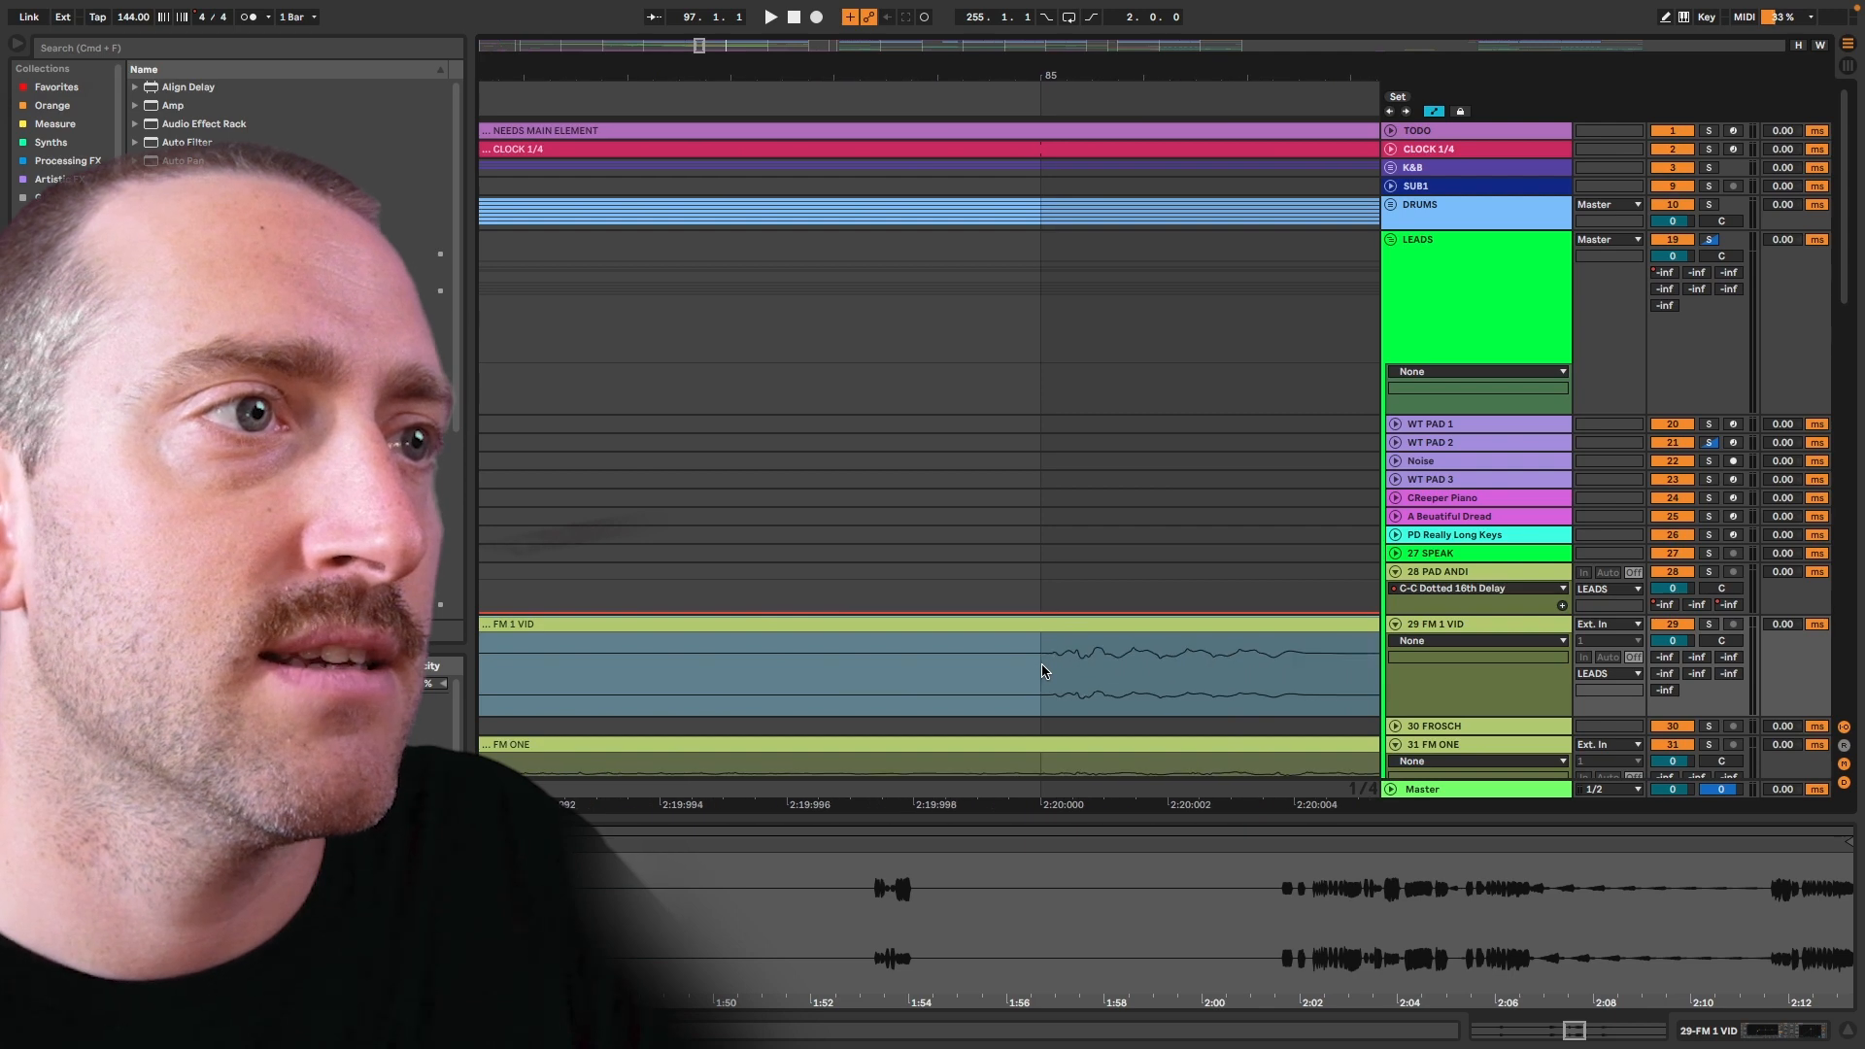
pyautogui.moveTo(1124, 629); pyautogui.dragTo(1075, 628)
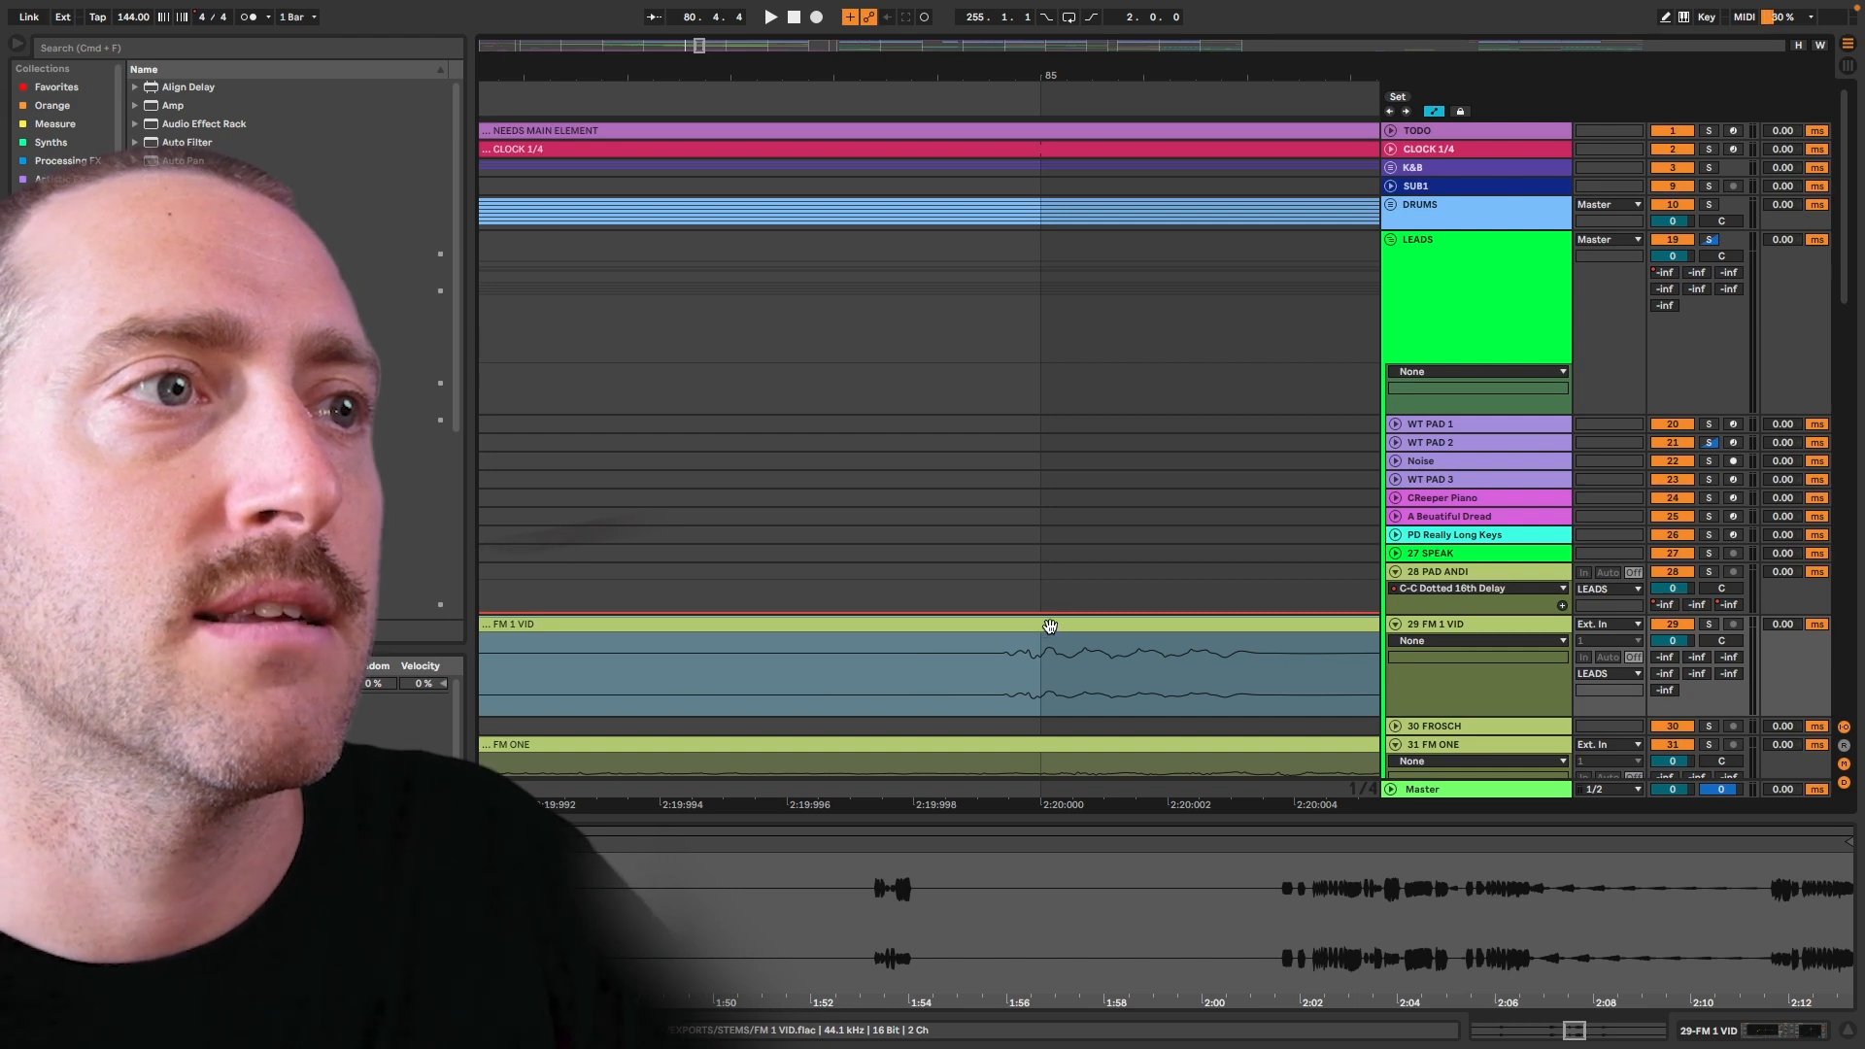
pyautogui.moveTo(1049, 625)
pyautogui.mouseDown()
pyautogui.moveTo(1111, 641)
pyautogui.moveTo(1057, 632)
pyautogui.moveTo(1075, 627)
pyautogui.mouseUp()
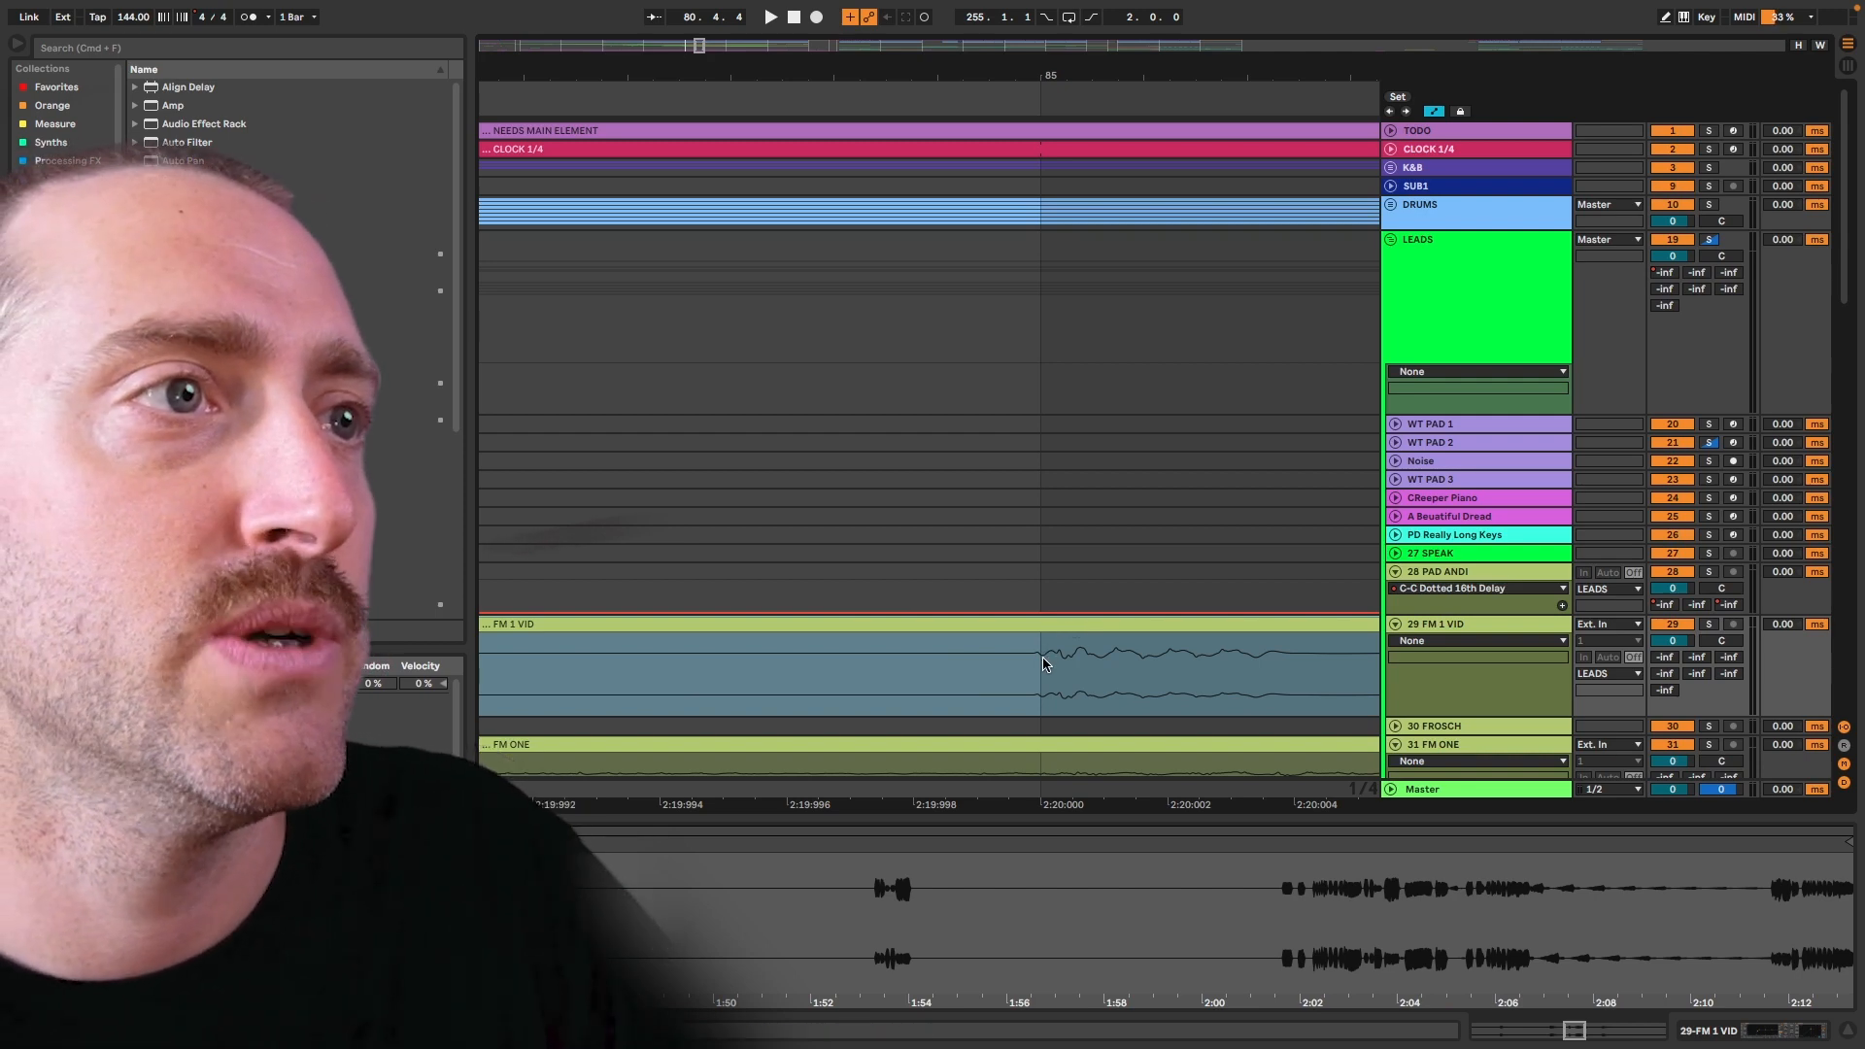
# Turn grid snapping off, move the FM 1 VID clip freely so its first sound meets bar 85, and restore snapping
pyautogui.press('ctrl+super+4')
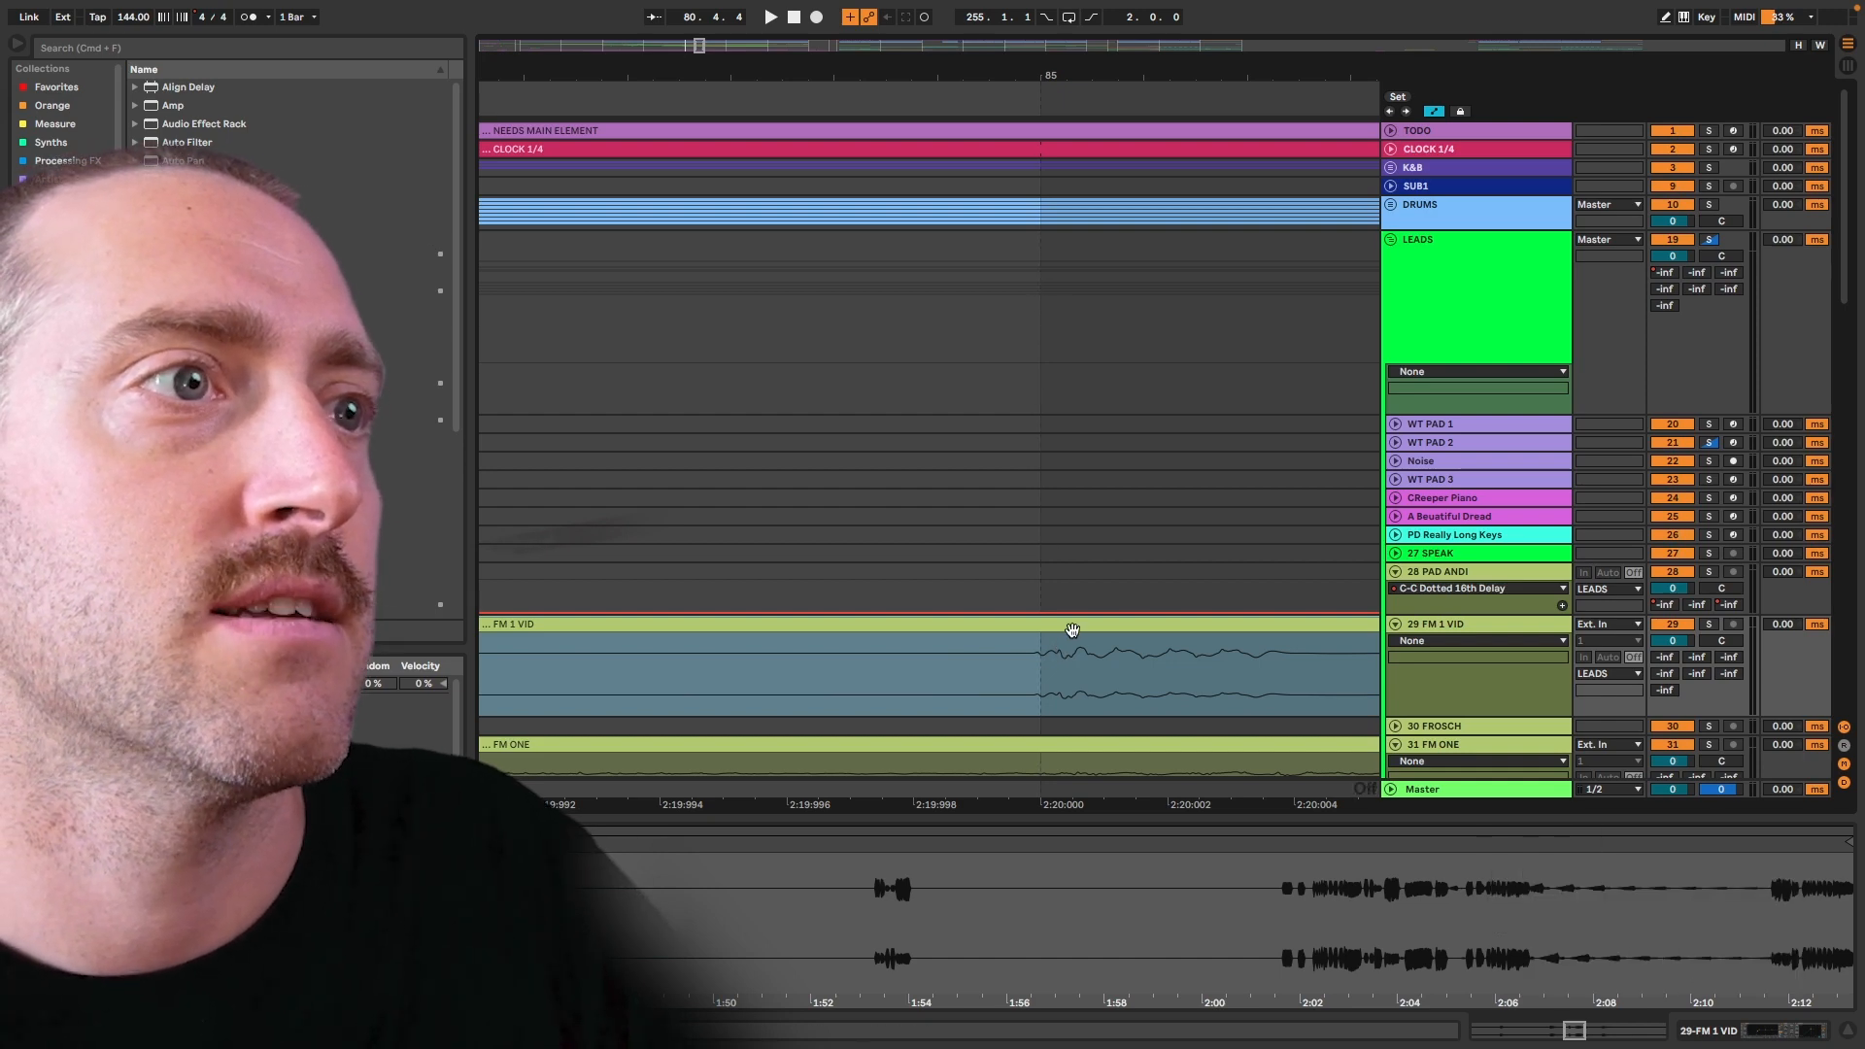
pyautogui.moveTo(1106, 630); pyautogui.dragTo(1035, 670)
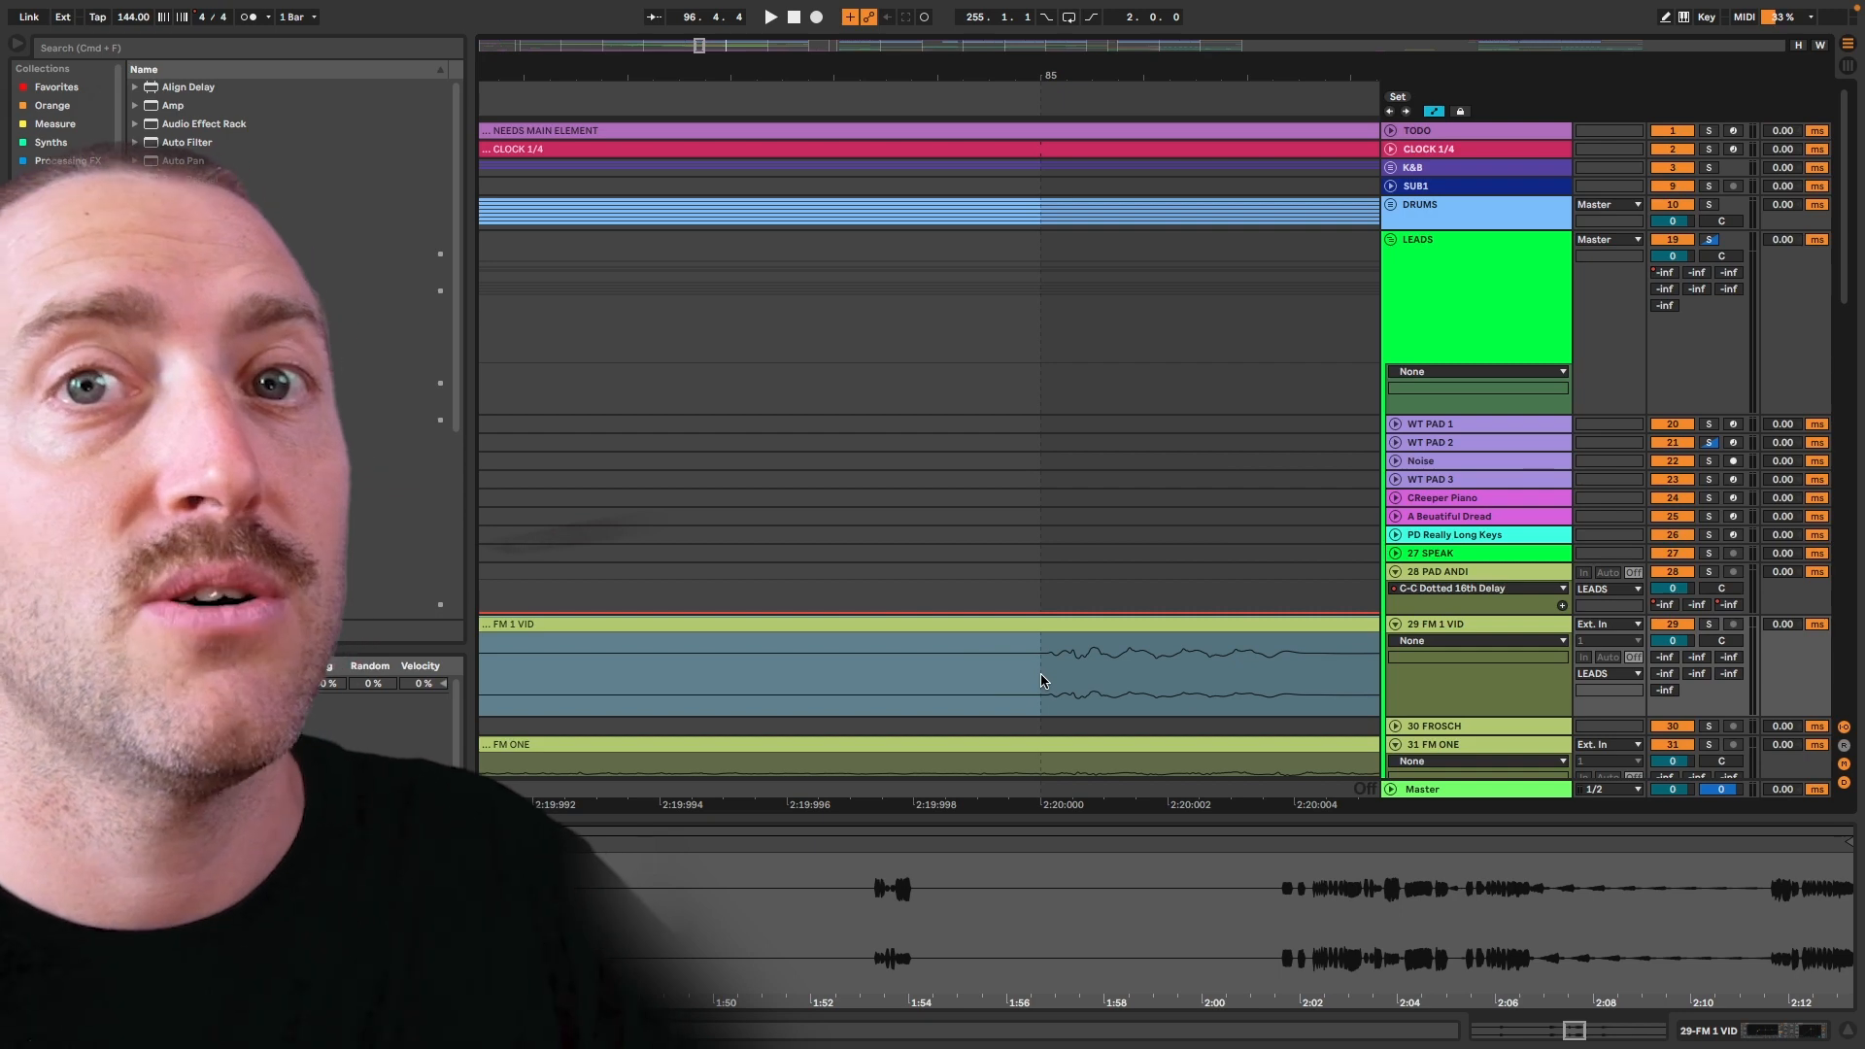
pyautogui.press('ctrl+super+5')
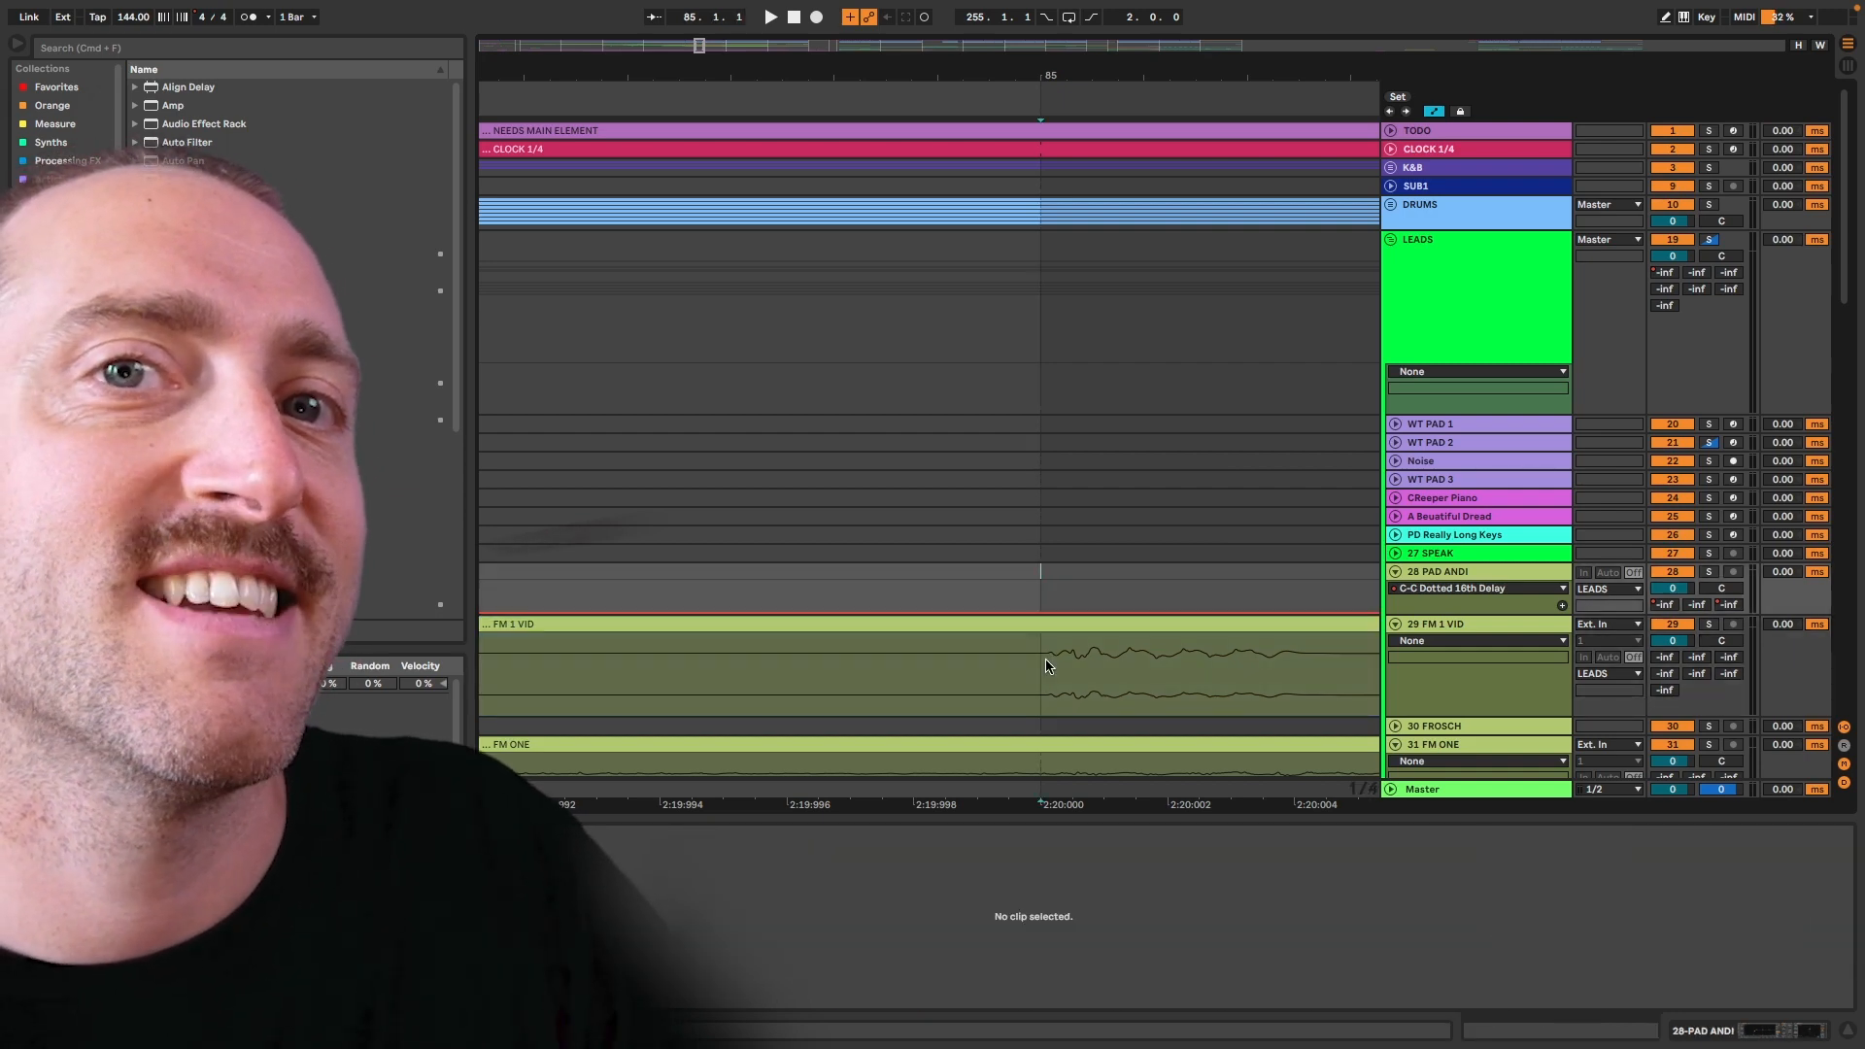
# Check the grid options and toggle the arrangement grid between fixed 1/4 and adaptive Widest
pyautogui.rightClick(1041, 667)
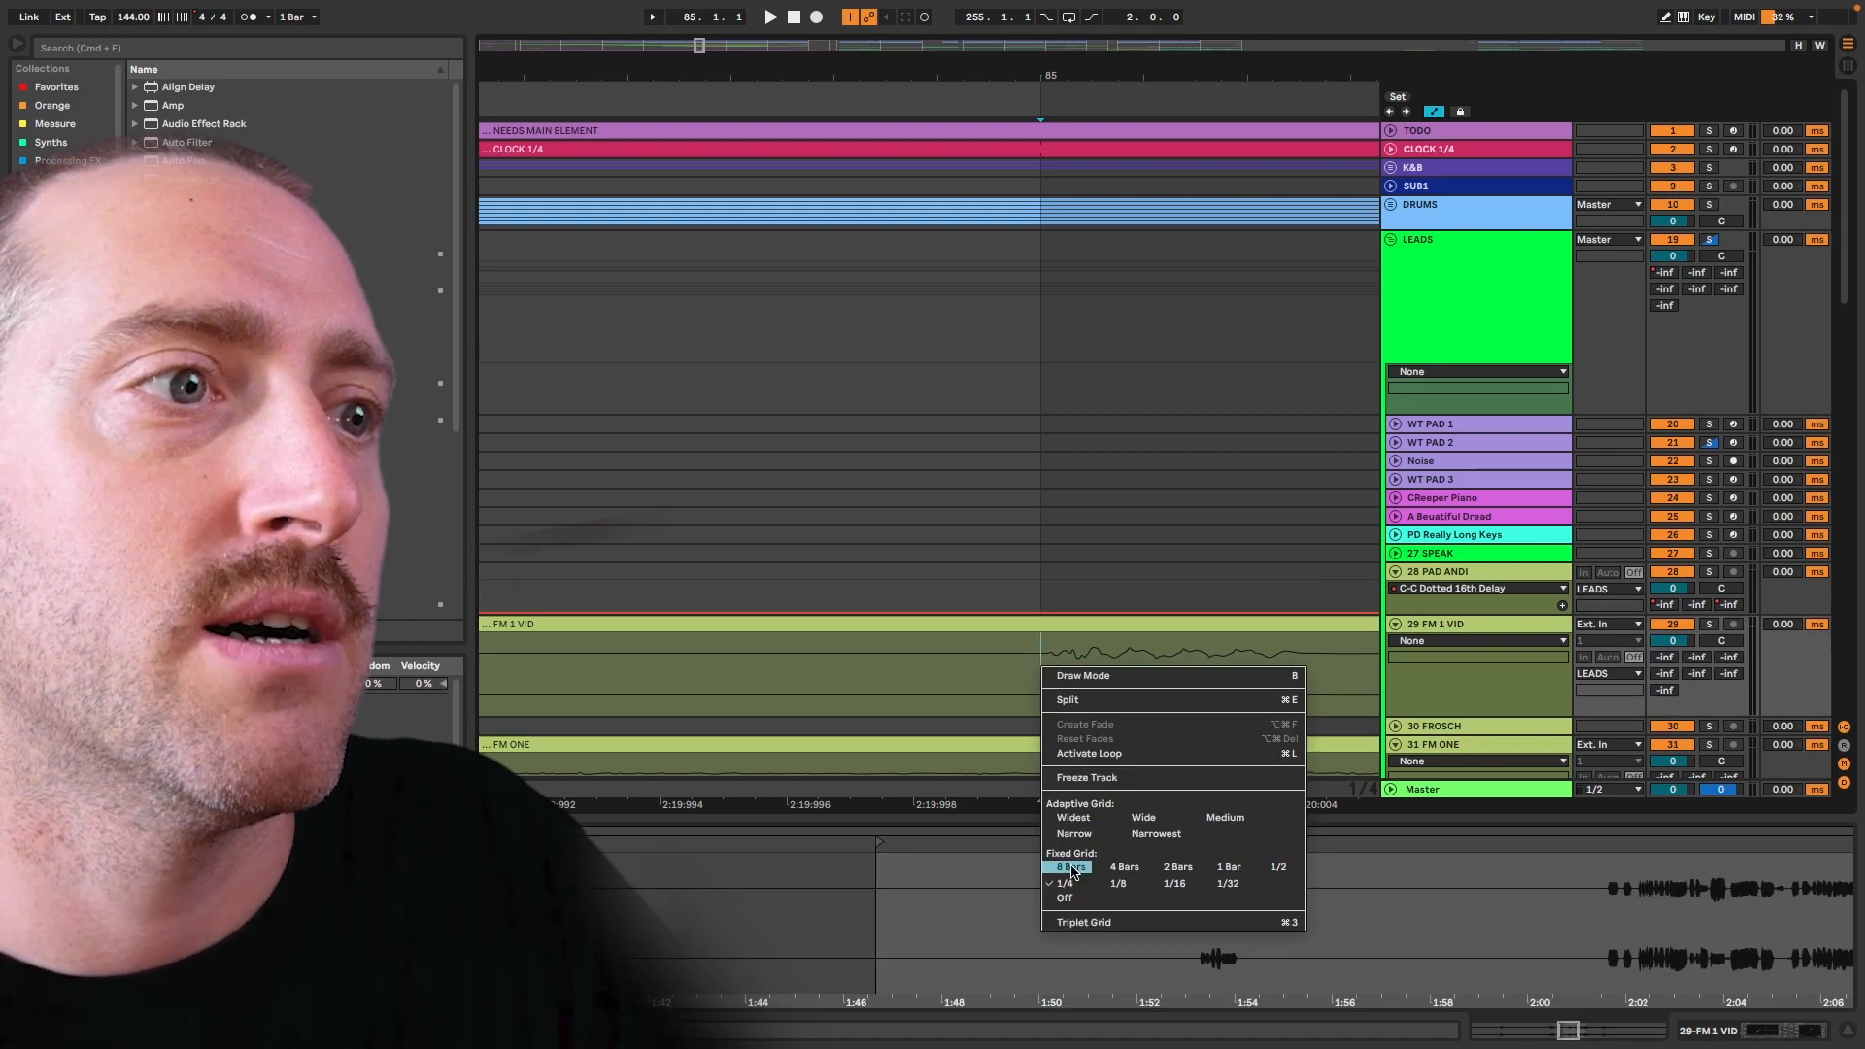
pyautogui.click(1036, 706)
pyautogui.press('super+5')
pyautogui.rightClick(1044, 665)
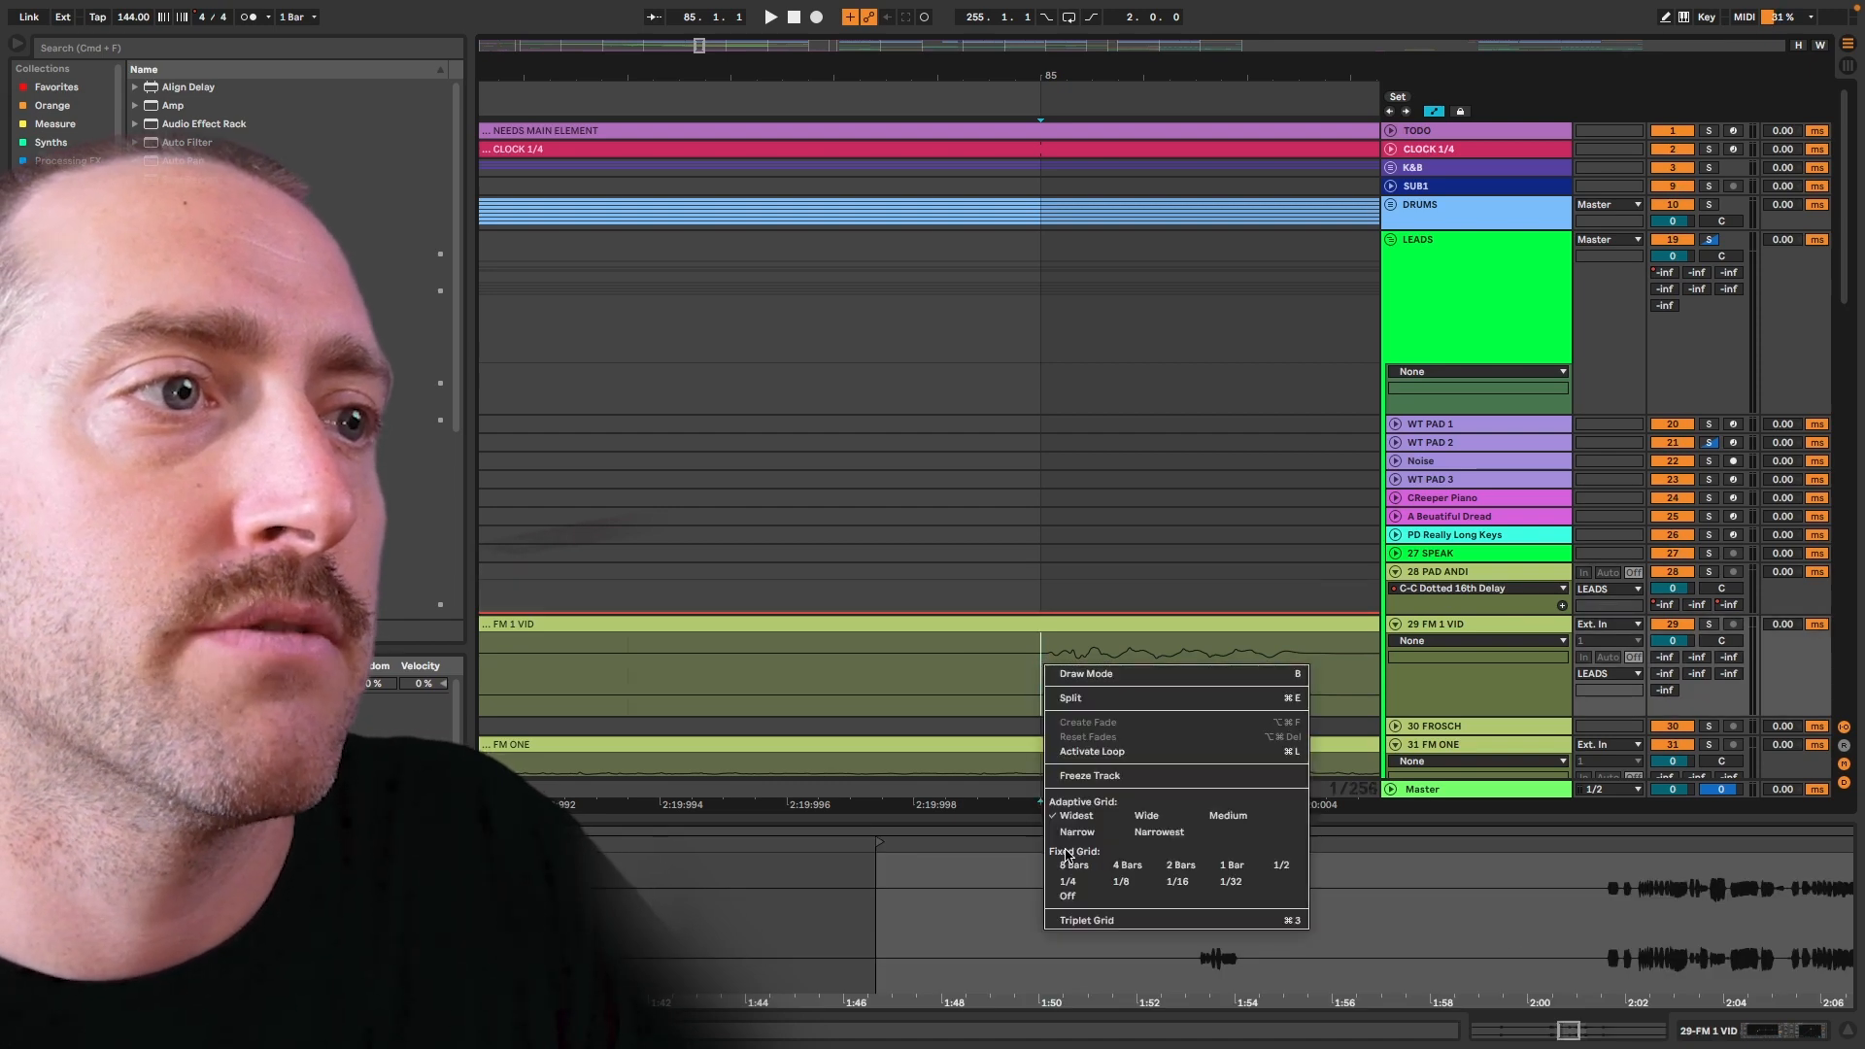
pyautogui.click(1099, 818)
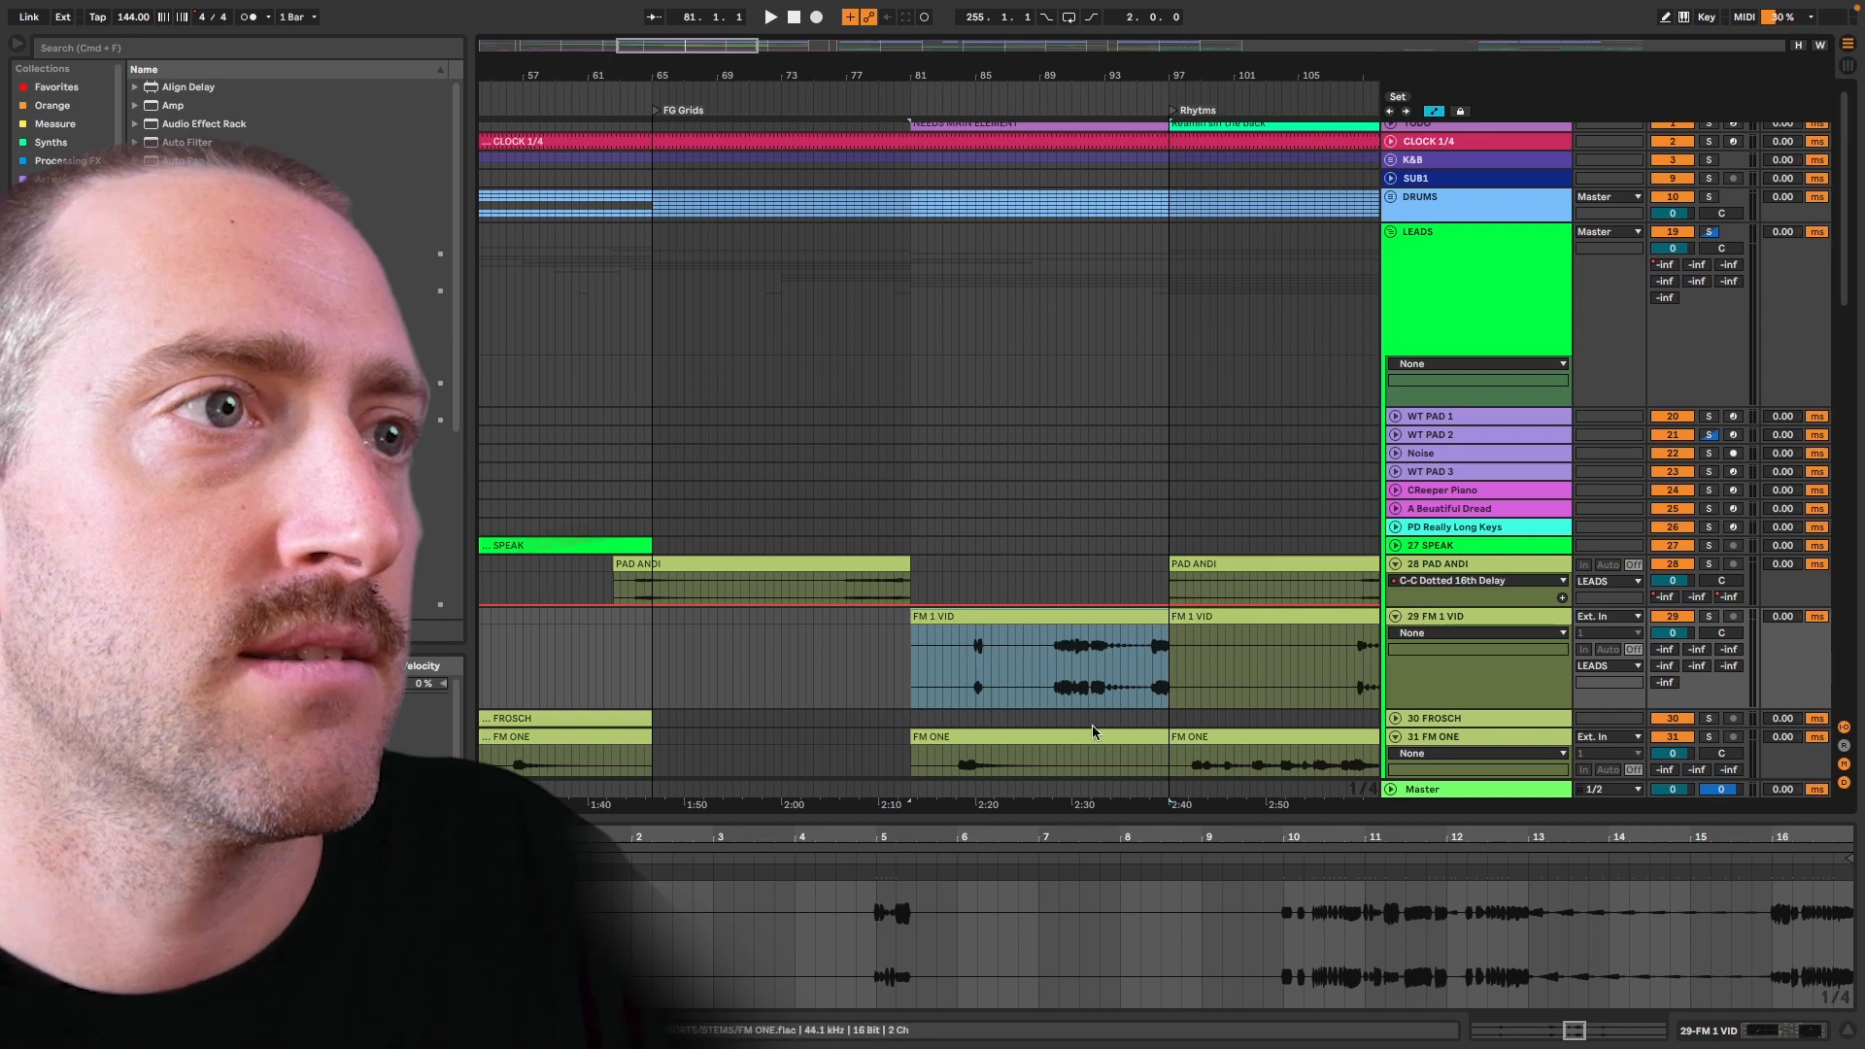
# Loop the 16 bars of the bar 81 FM 1 VID clip, and select clip bars 5 to 6 to try looping them
pyautogui.press('ctrl+super+l')
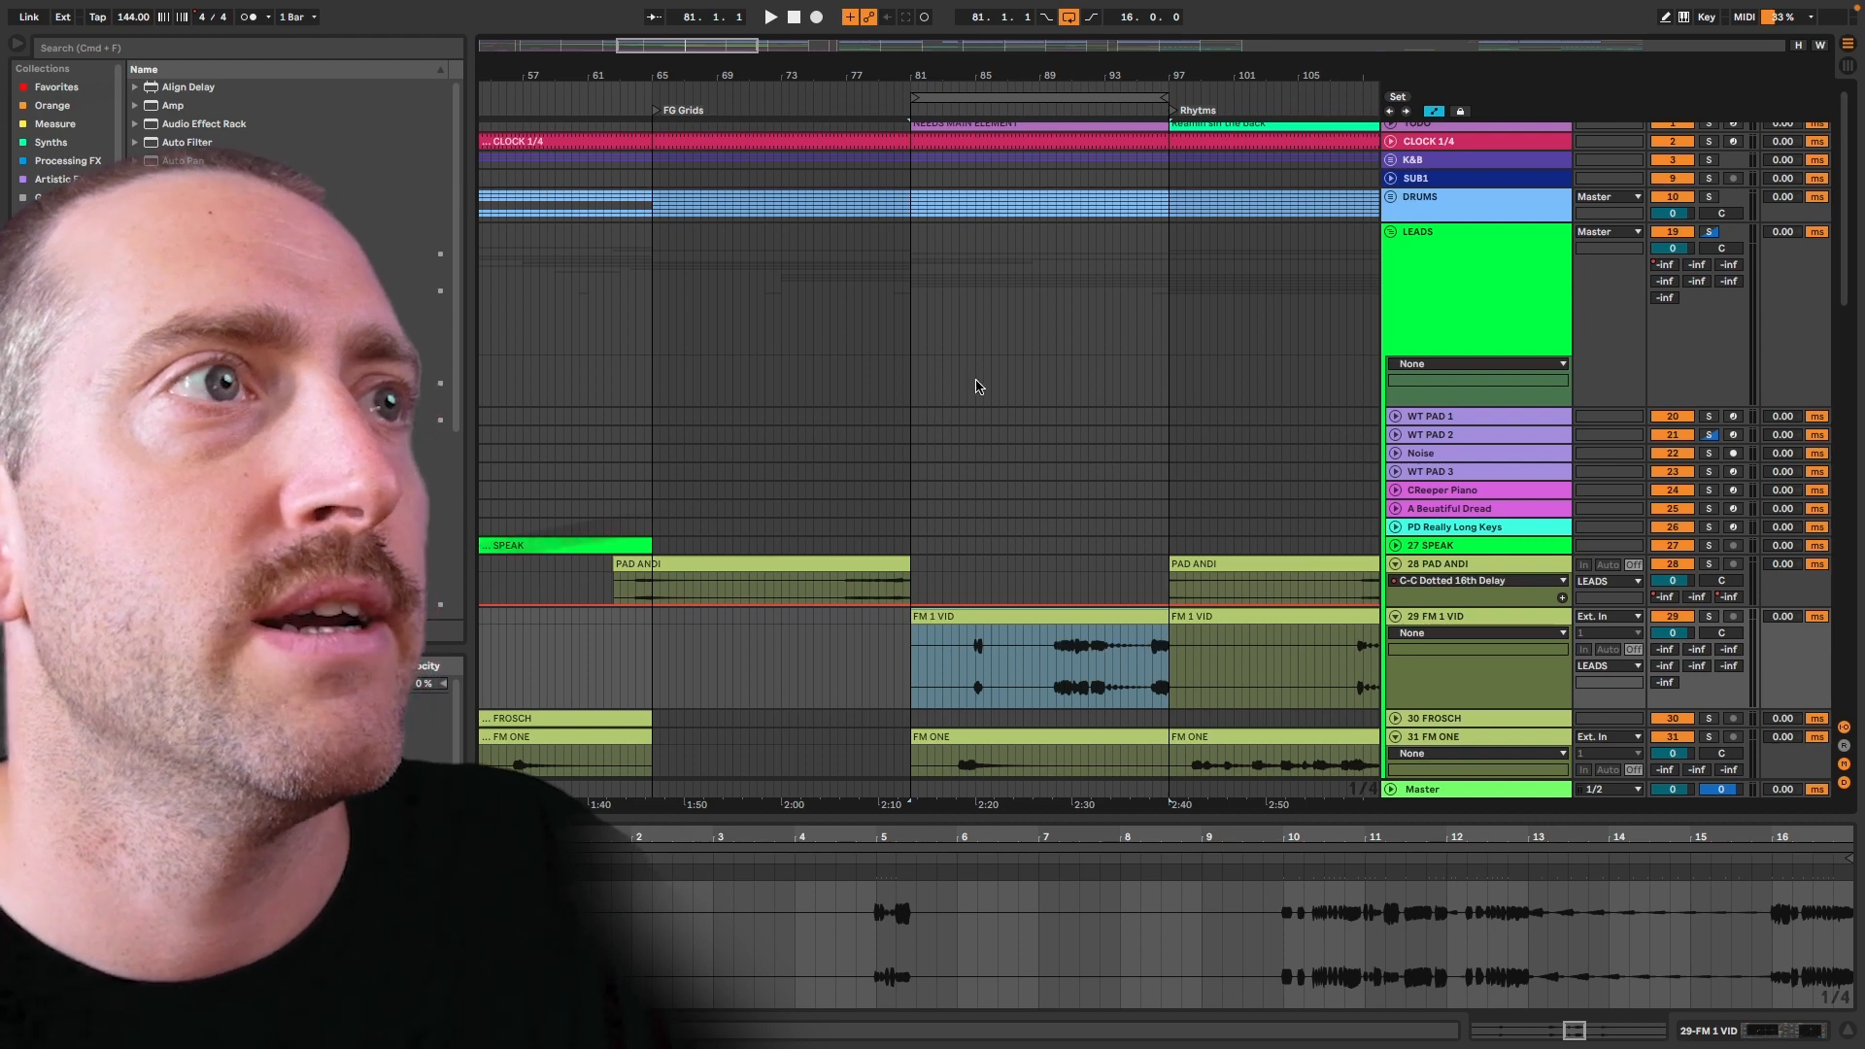
pyautogui.moveTo(876, 894); pyautogui.dragTo(959, 896)
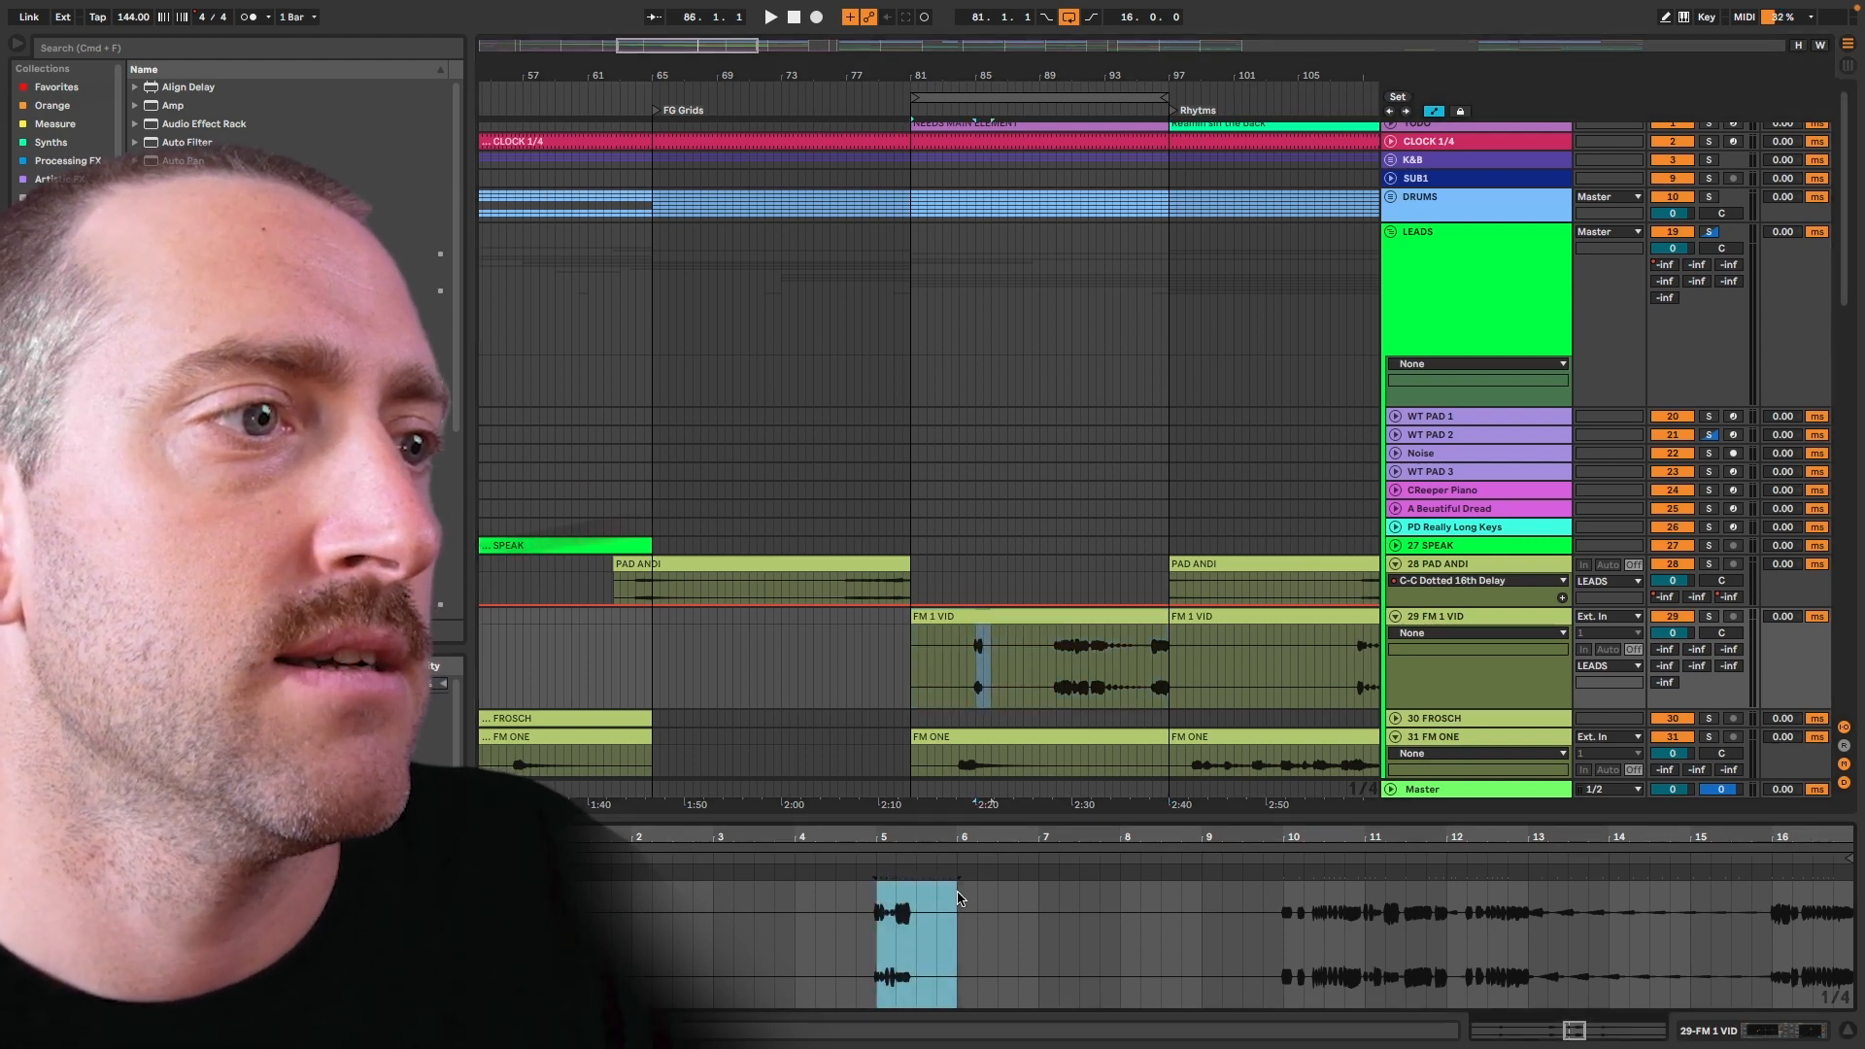
pyautogui.hotkey('ctrl', 'l')
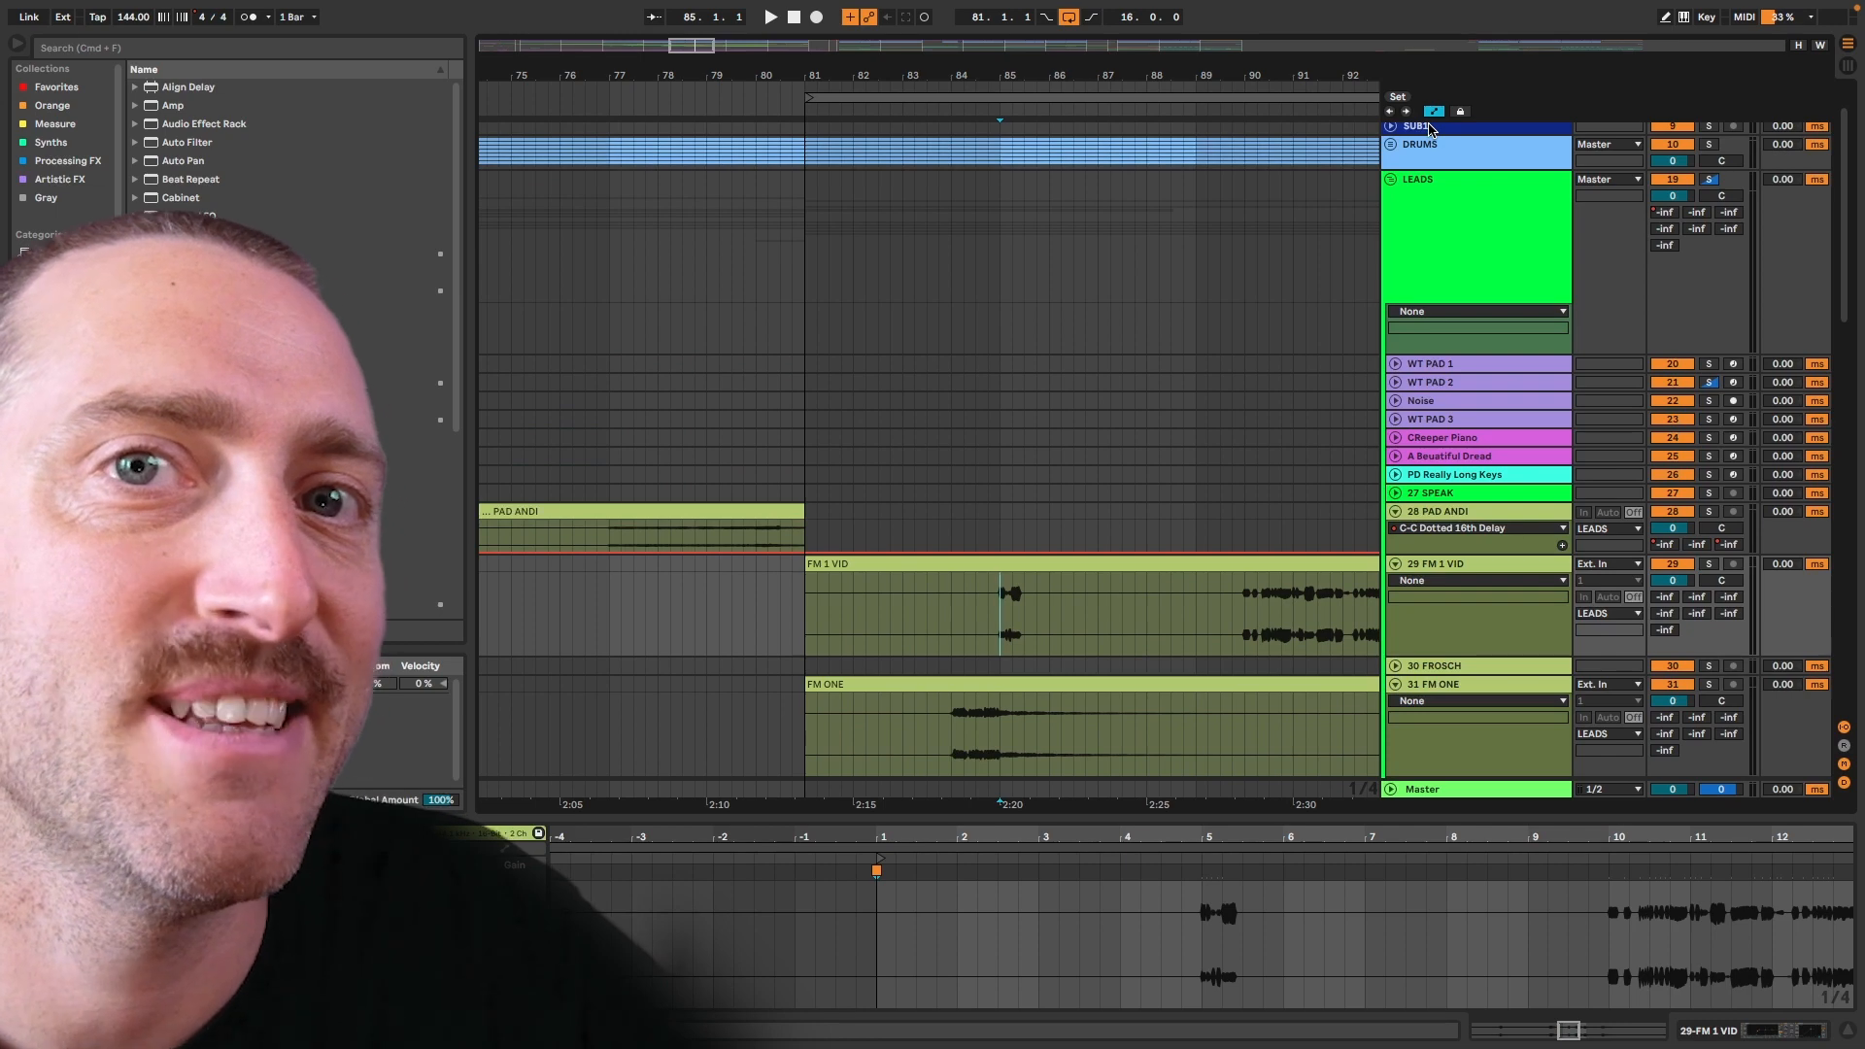
# Chop the bar 85 sound of the FM 1 VID clip and repeat short slices of it up to bar 87.4
pyautogui.scroll(5, 1024, 597)
pyautogui.click(1011, 614)
pyautogui.moveTo(995, 634); pyautogui.dragTo(1306, 625)
pyautogui.press('-')
# Consolidate the FM 1 VID slices from bar 85 to 87.4 into one clip and place the insertion point at 85.3.1
pyautogui.moveTo(841, 632); pyautogui.dragTo(1074, 636)
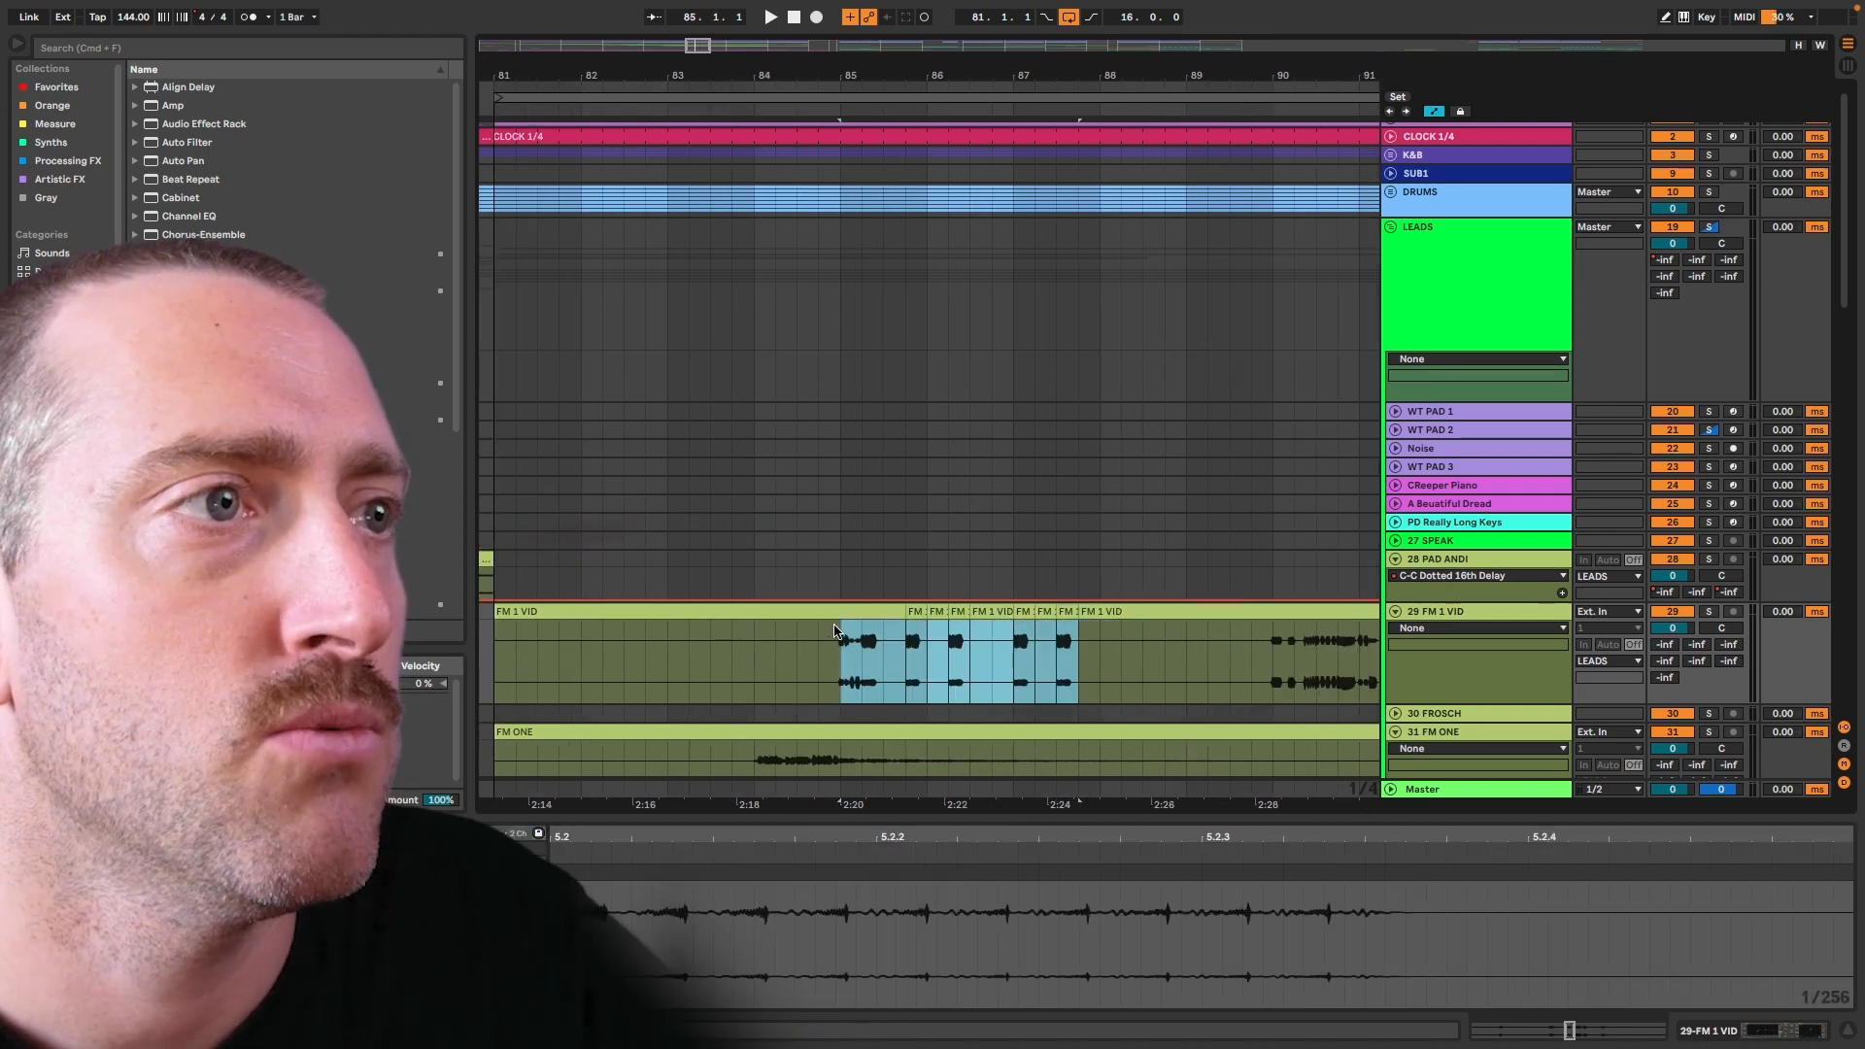
pyautogui.press('ctrl+super+j')
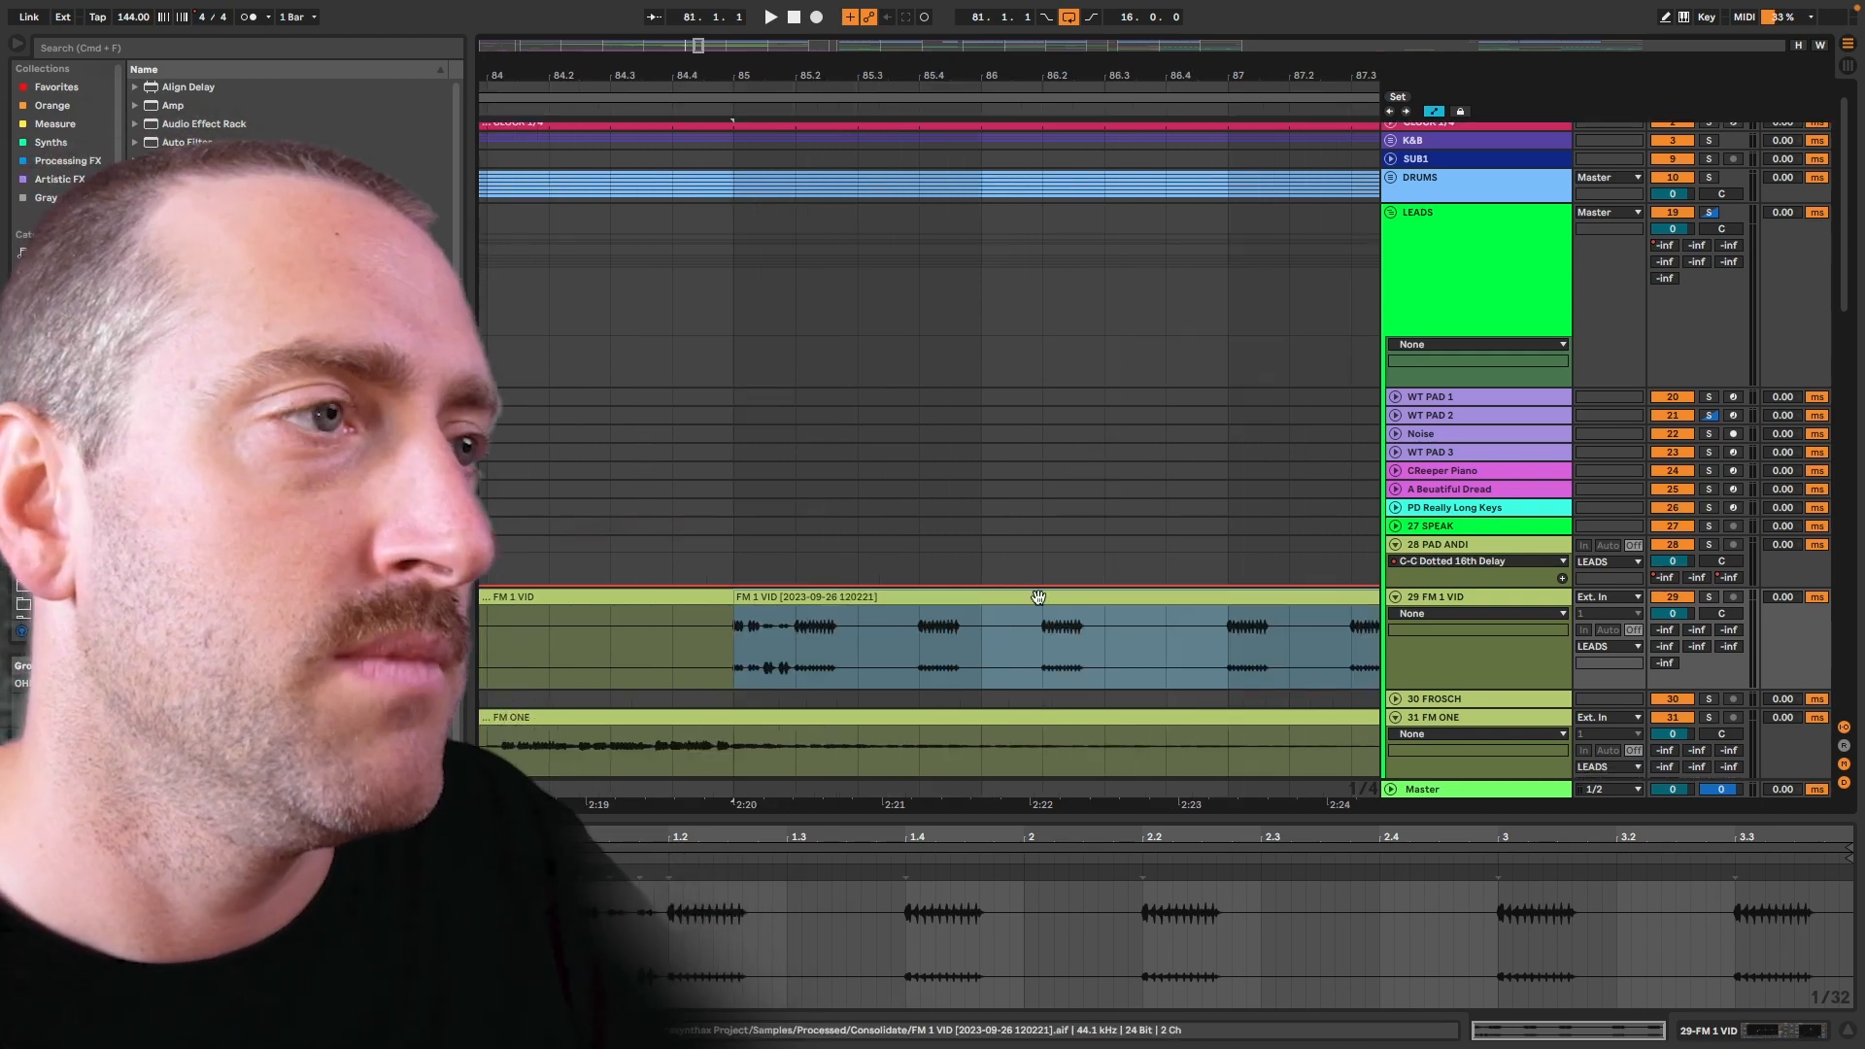
pyautogui.hscroll(2, 1280, 635)
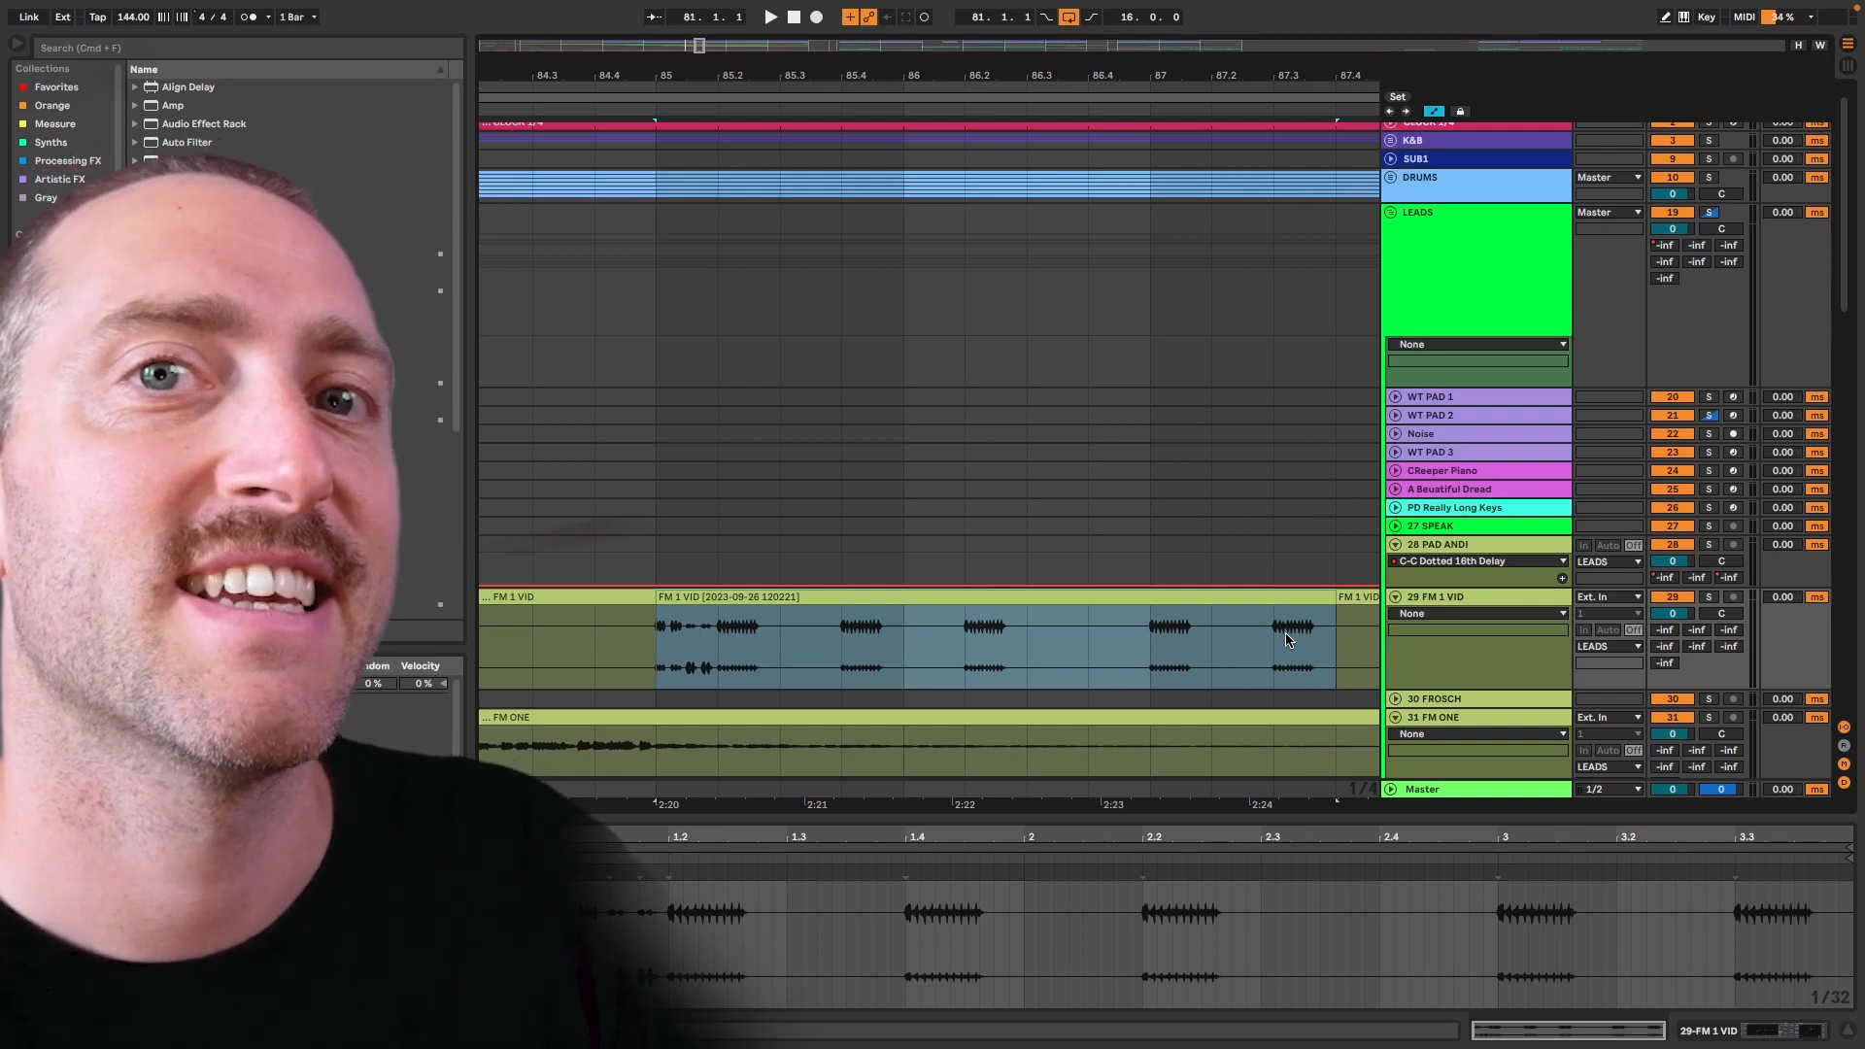
pyautogui.click(762, 625)
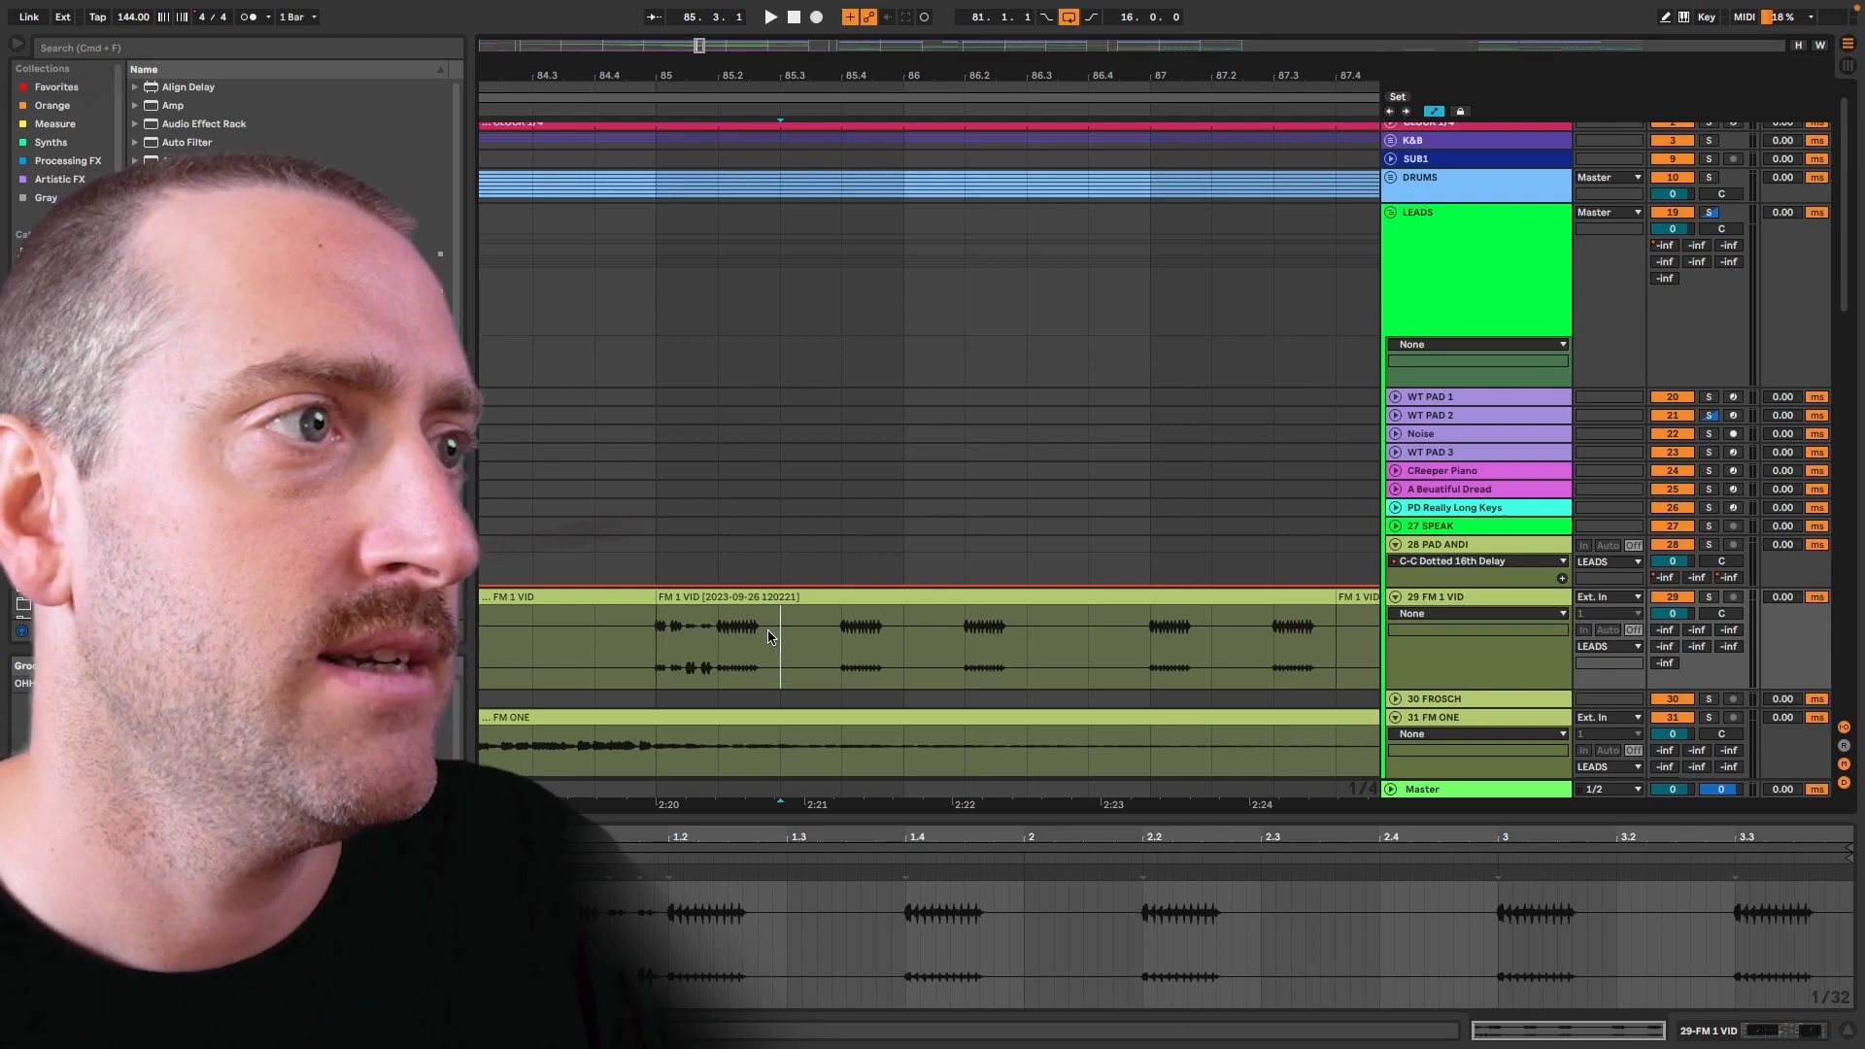
# Split the consolidated FM 1 VID clip at 85.2.3, right after its opening sounds
pyautogui.scroll(1, 769, 653)
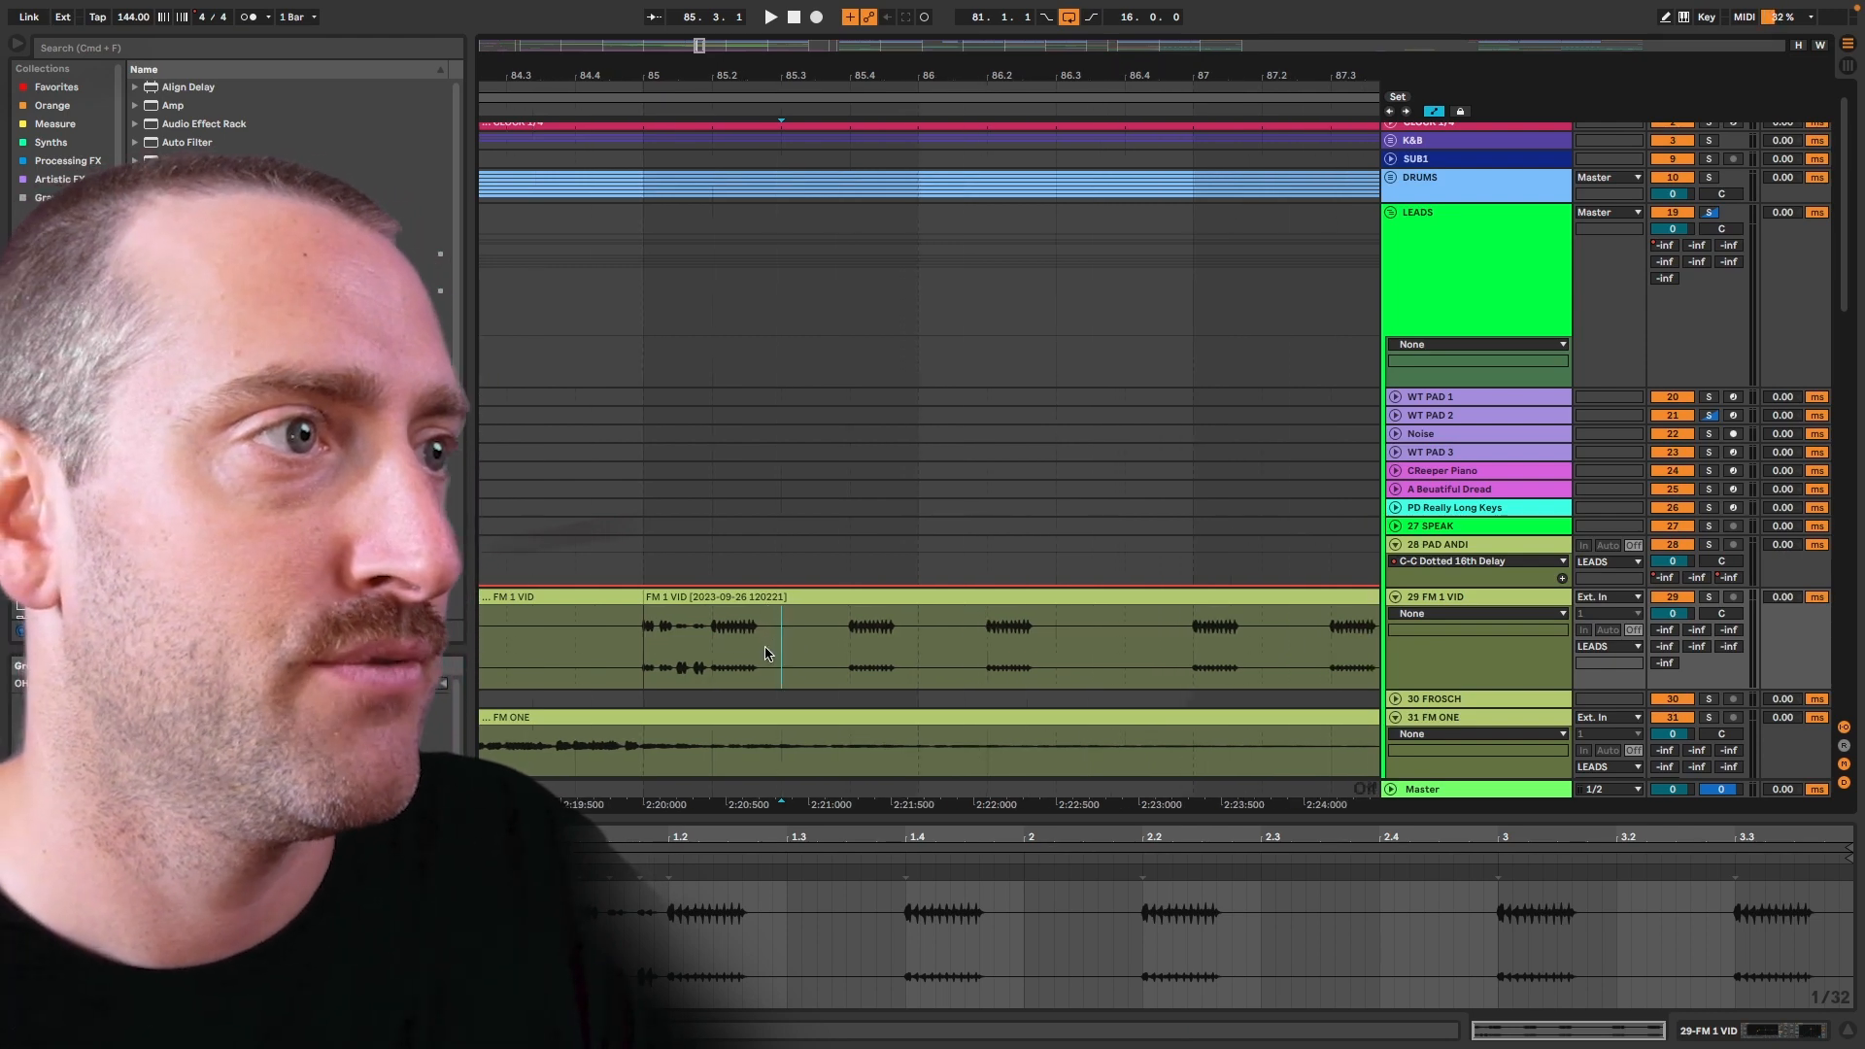
pyautogui.scroll(1, 766, 654)
pyautogui.click(755, 655)
pyautogui.hscroll(-1, 760, 655)
pyautogui.click(762, 656)
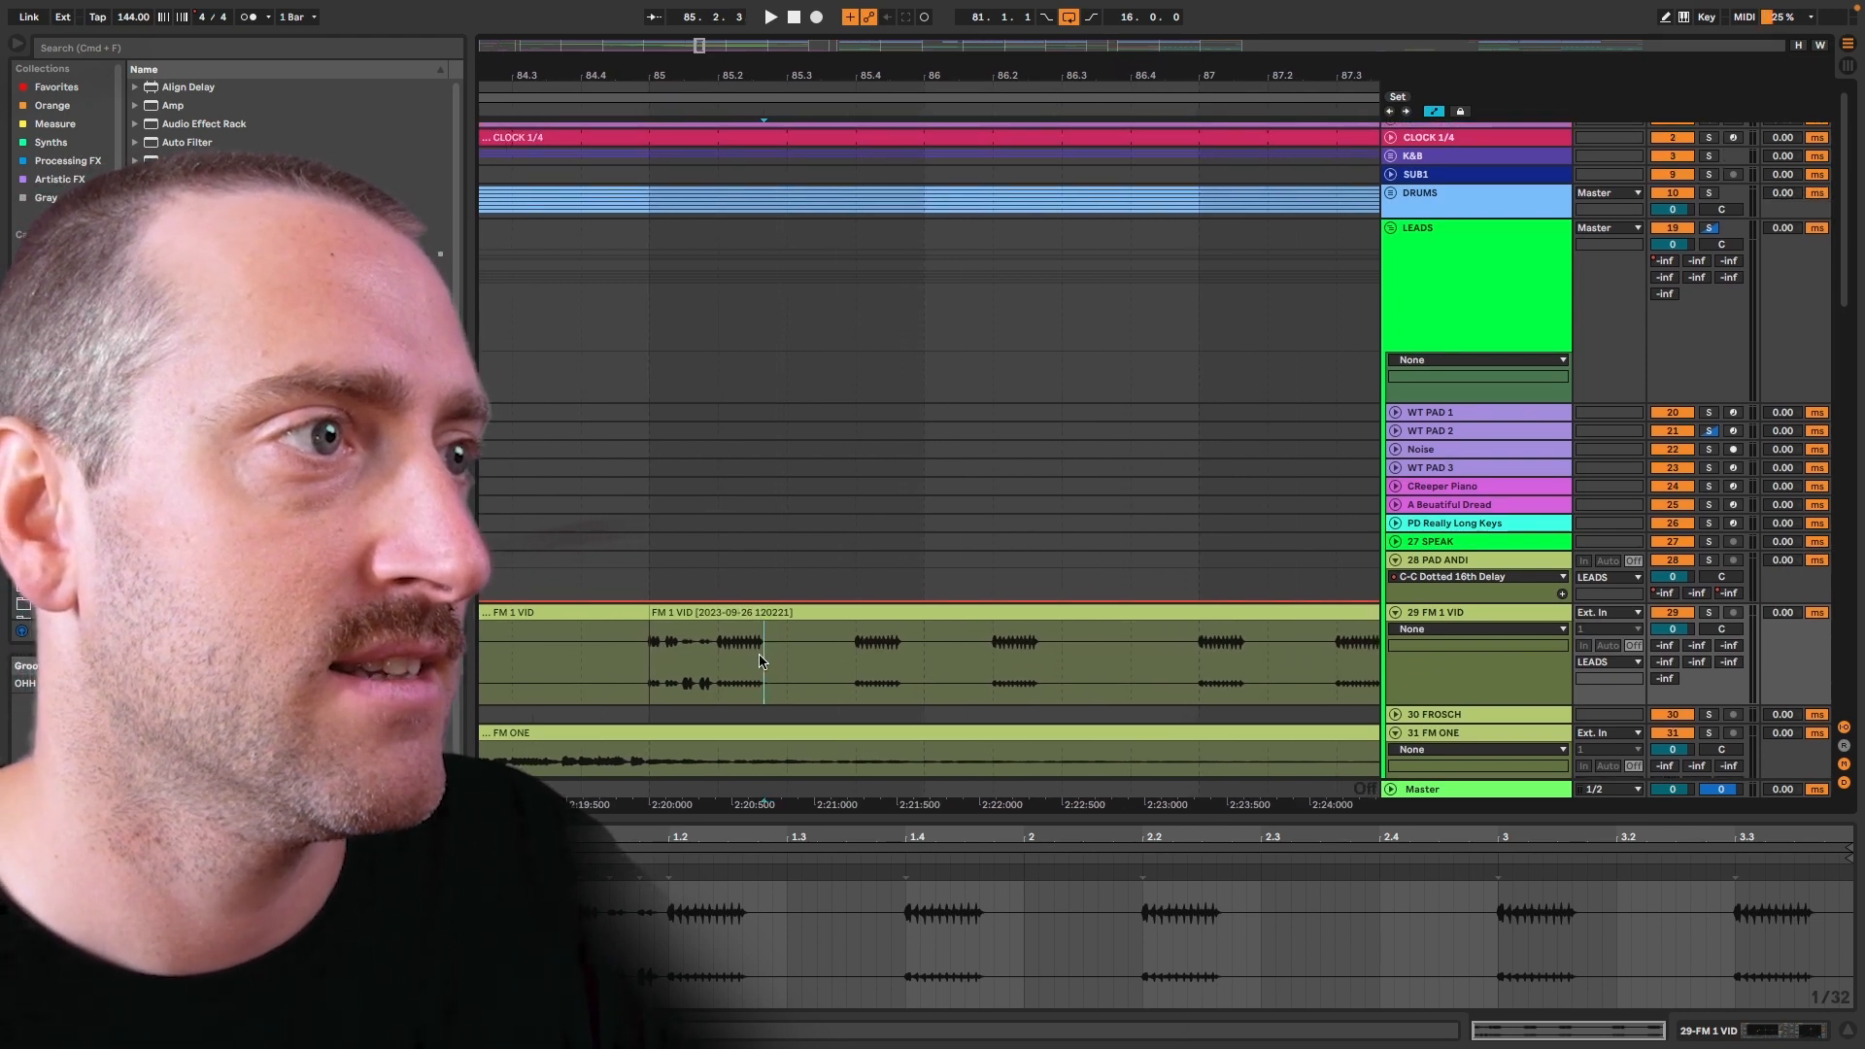
pyautogui.hscroll(1, 786, 644)
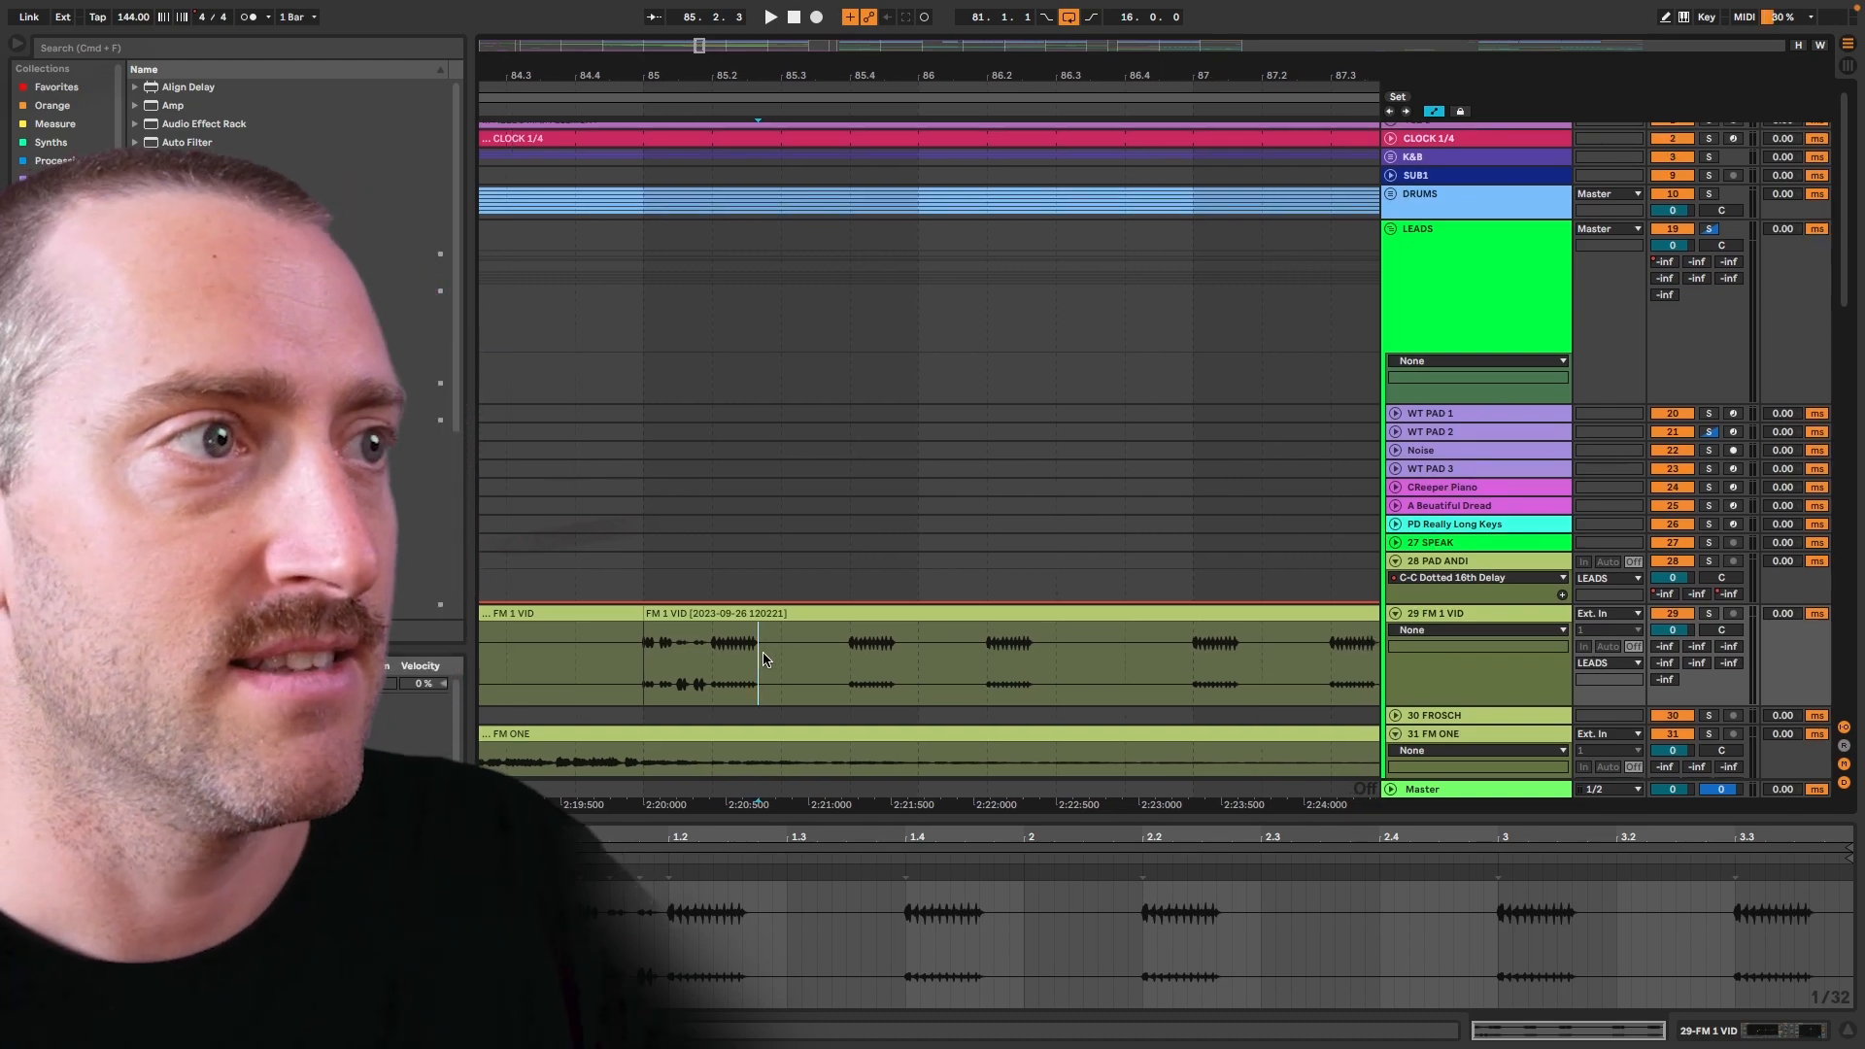
pyautogui.press('ctrl+super+e')
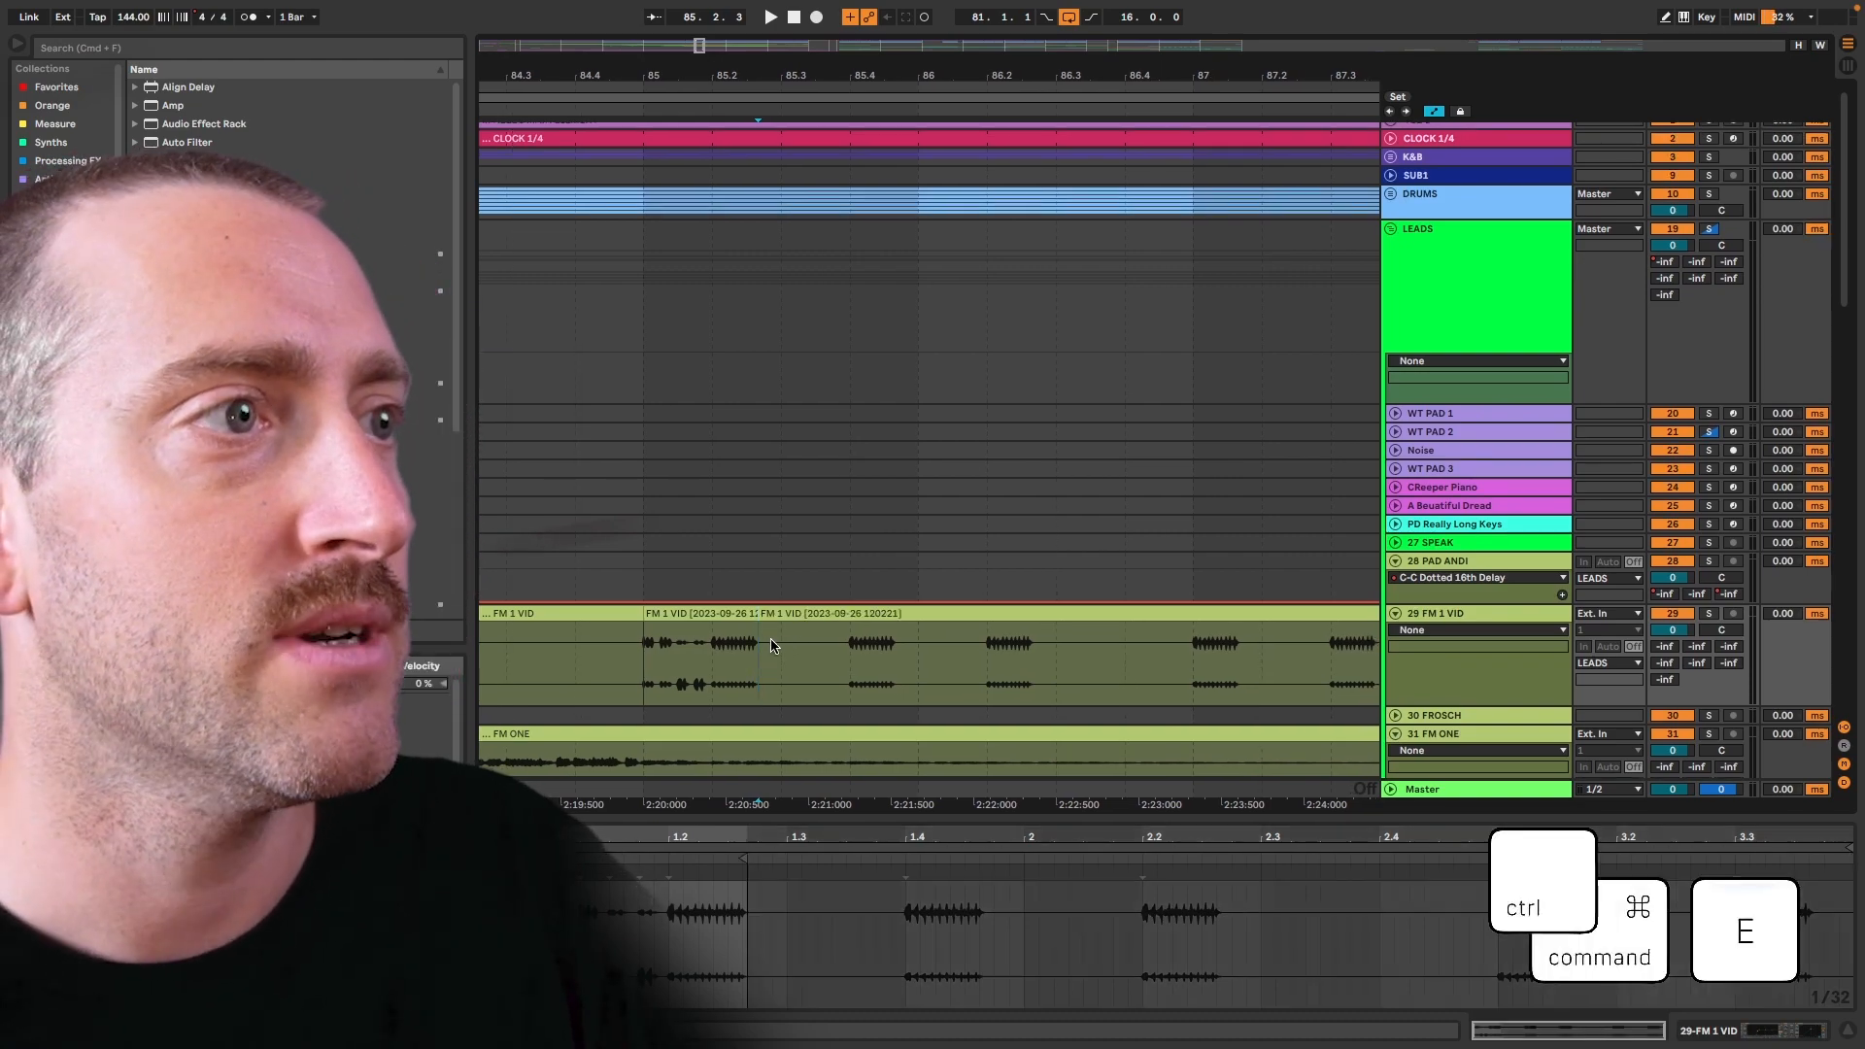
# Split the FM 1 VID clip at 86.2.1 and again after the sound there, and select the resulting slices
pyautogui.click(771, 646)
pyautogui.click(984, 662)
pyautogui.press('super+e')
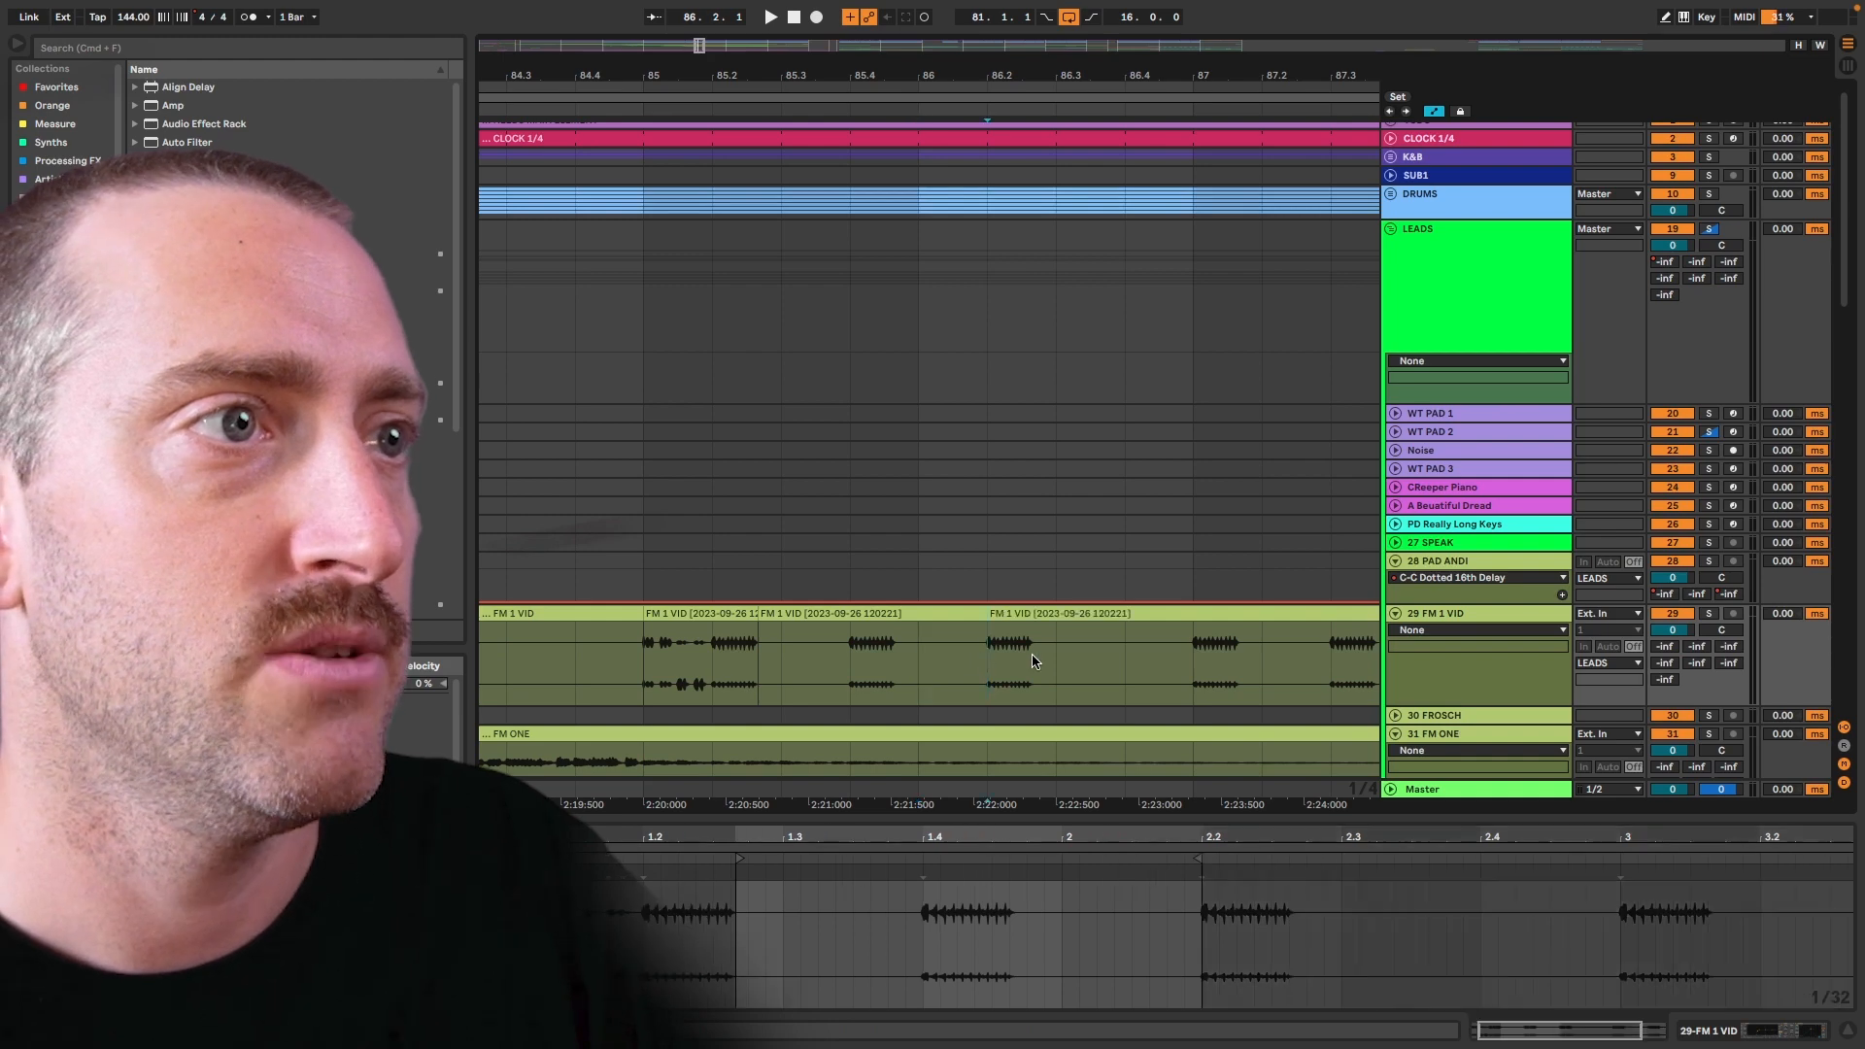
pyautogui.click(1054, 655)
pyautogui.press('super+e')
pyautogui.click(1010, 615)
pyautogui.moveTo(1009, 614)
pyautogui.mouseDown()
pyautogui.moveTo(1136, 633)
pyautogui.moveTo(991, 627)
pyautogui.mouseUp()
pyautogui.click(675, 615)
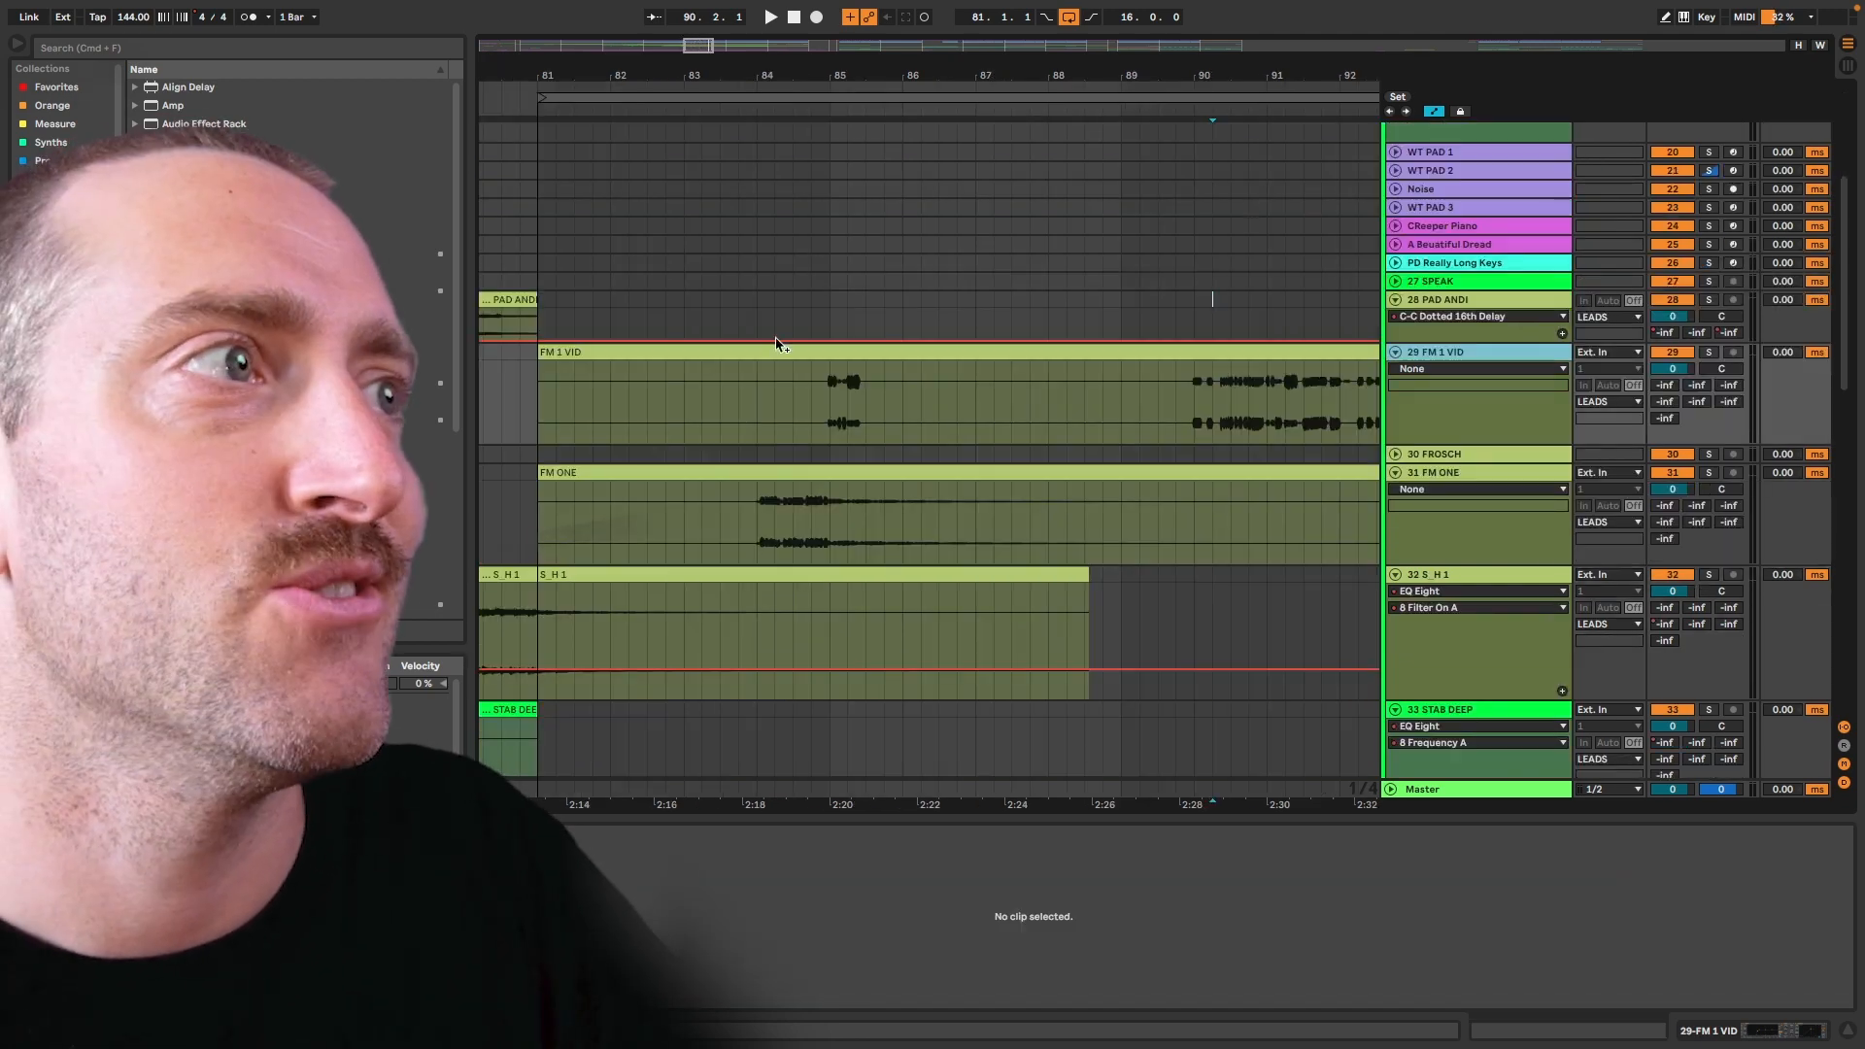
# Open the FM 1 VID clip's name for editing and leave it without entering a new name
pyautogui.click(743, 352)
pyautogui.press('ctrl+super+r')
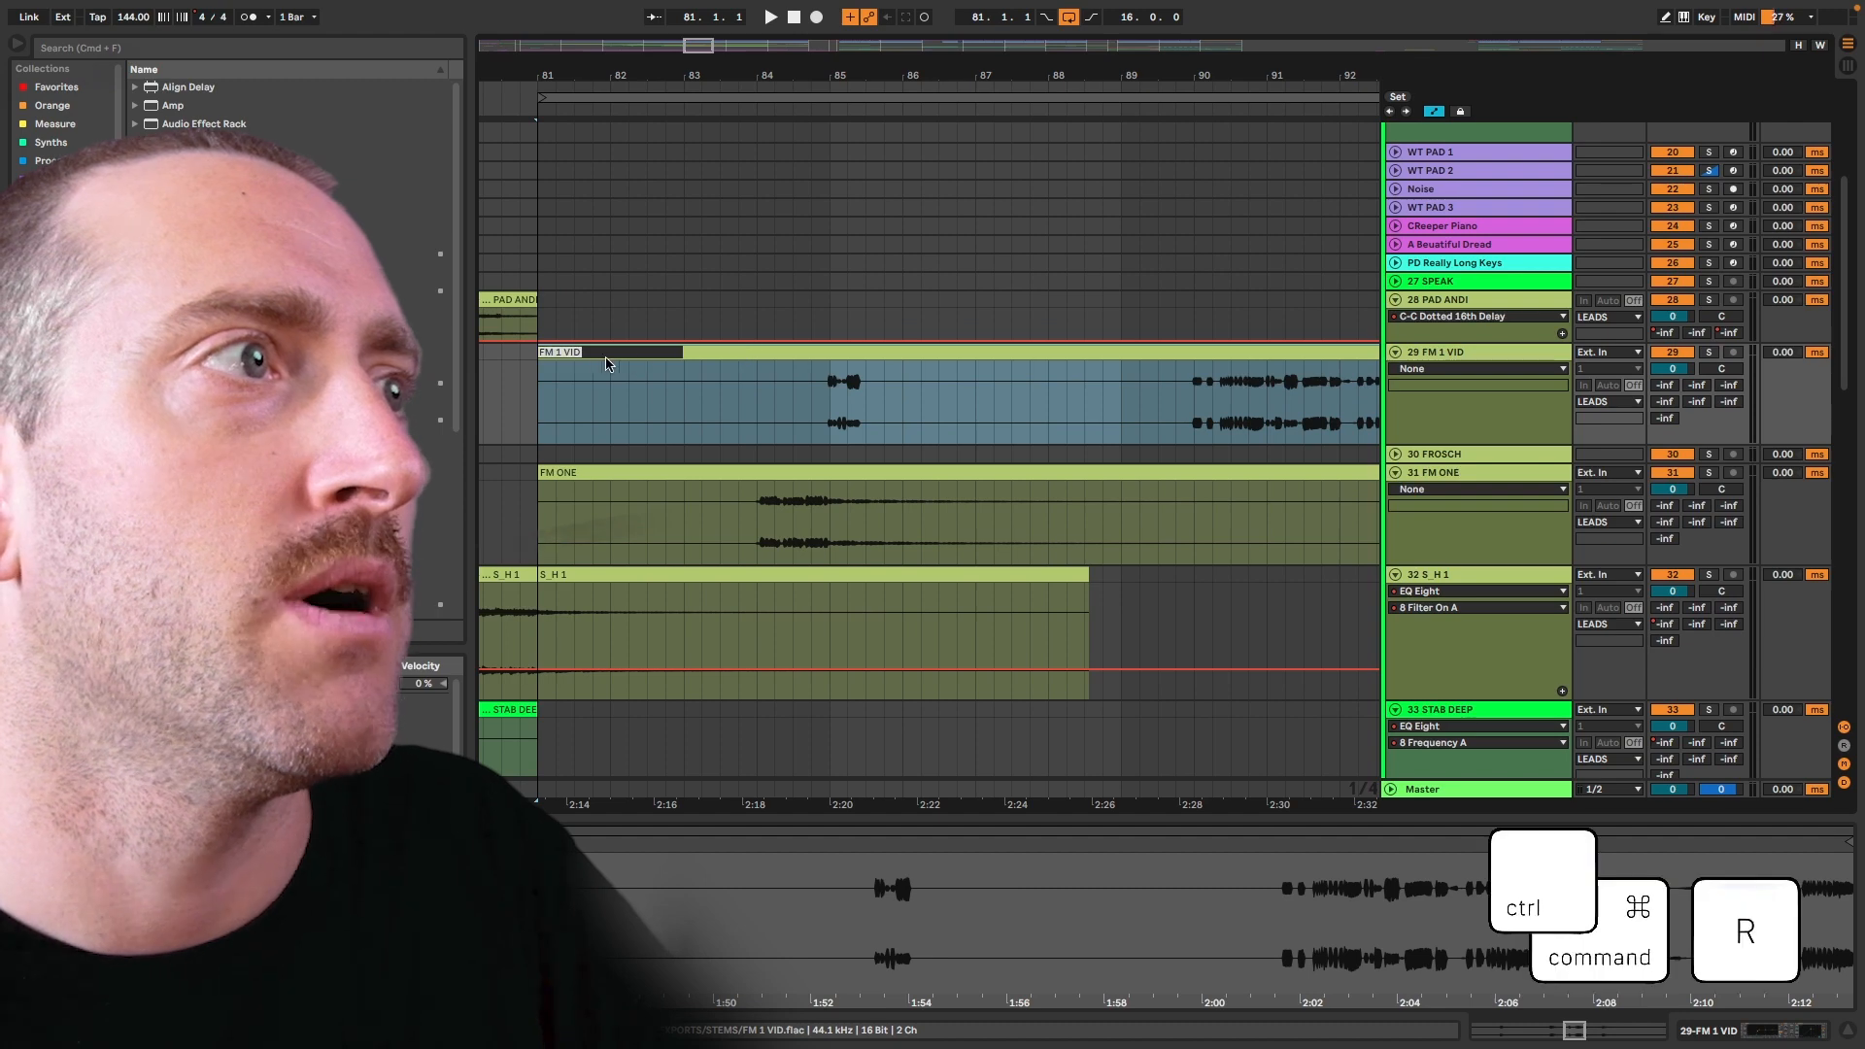
pyautogui.click(673, 391)
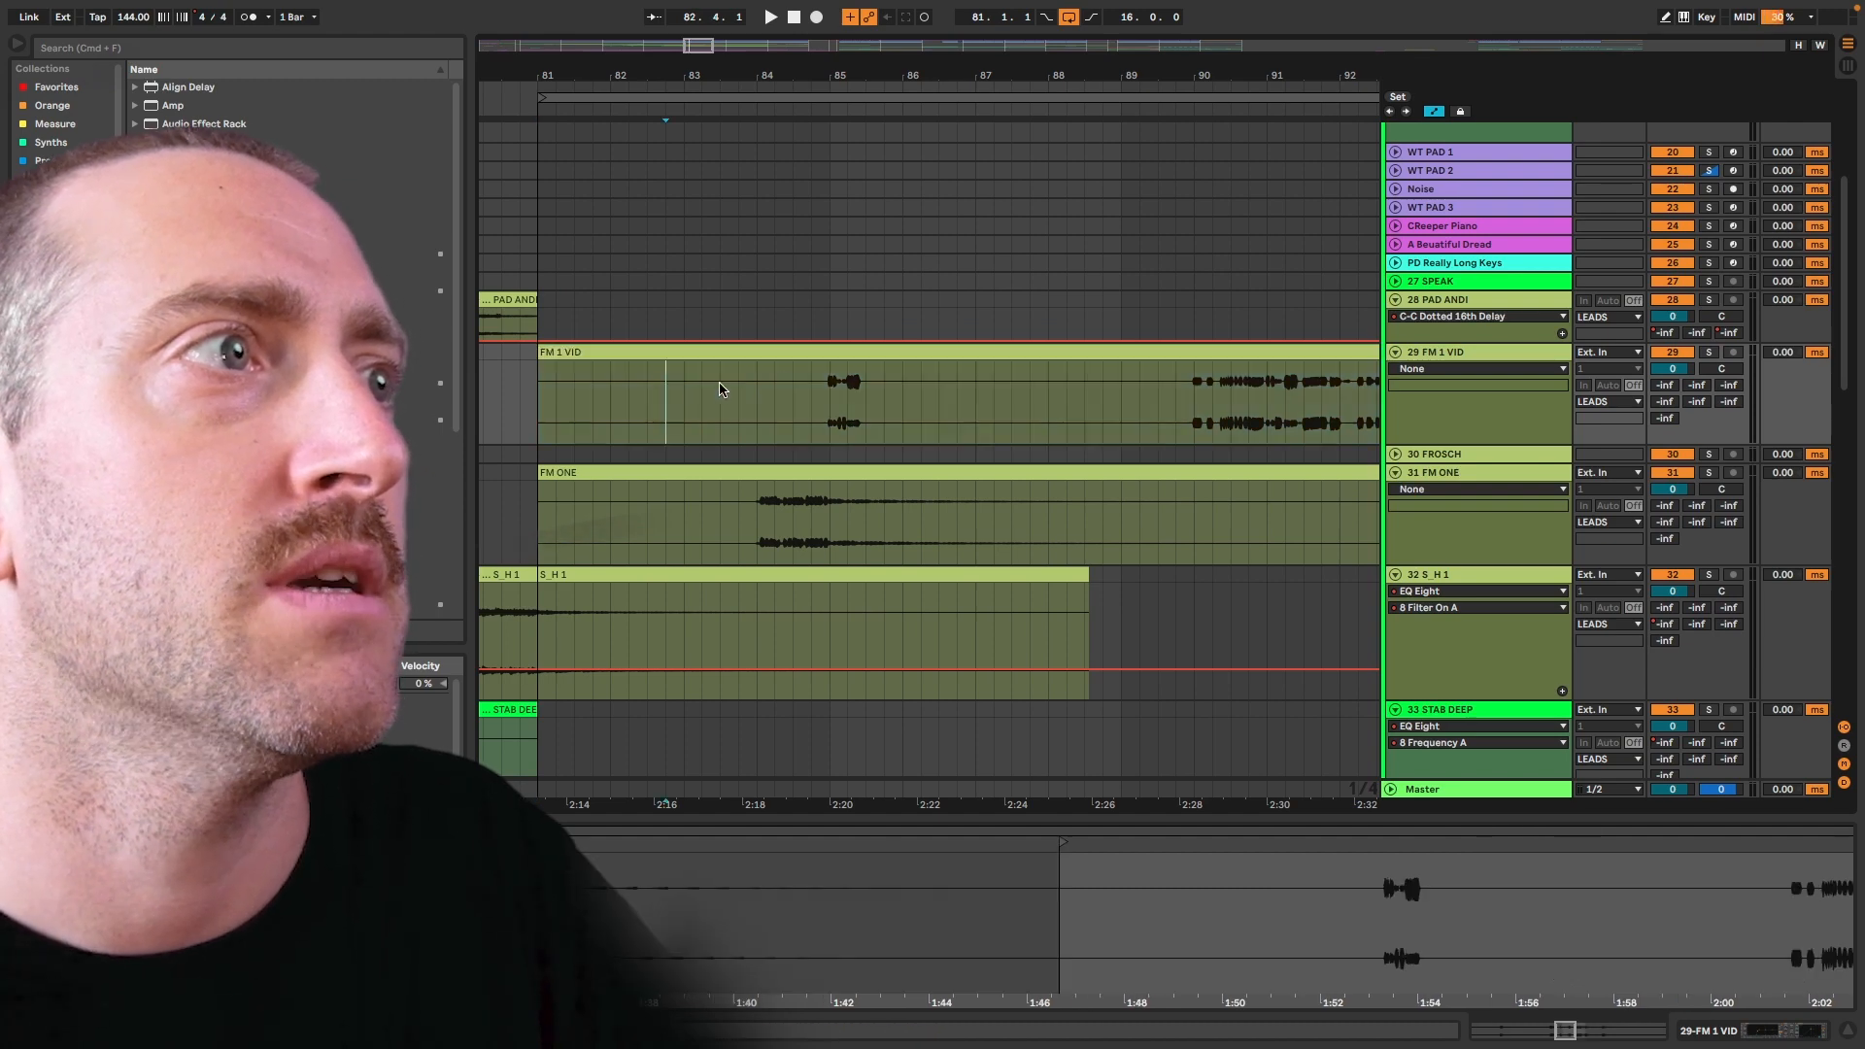
# Rename track 29 to FM 1 VID1 and move on through the name fields of the following tracks, starting with FROSCH
pyautogui.click(1473, 355)
pyautogui.press('ctrl+super+r')
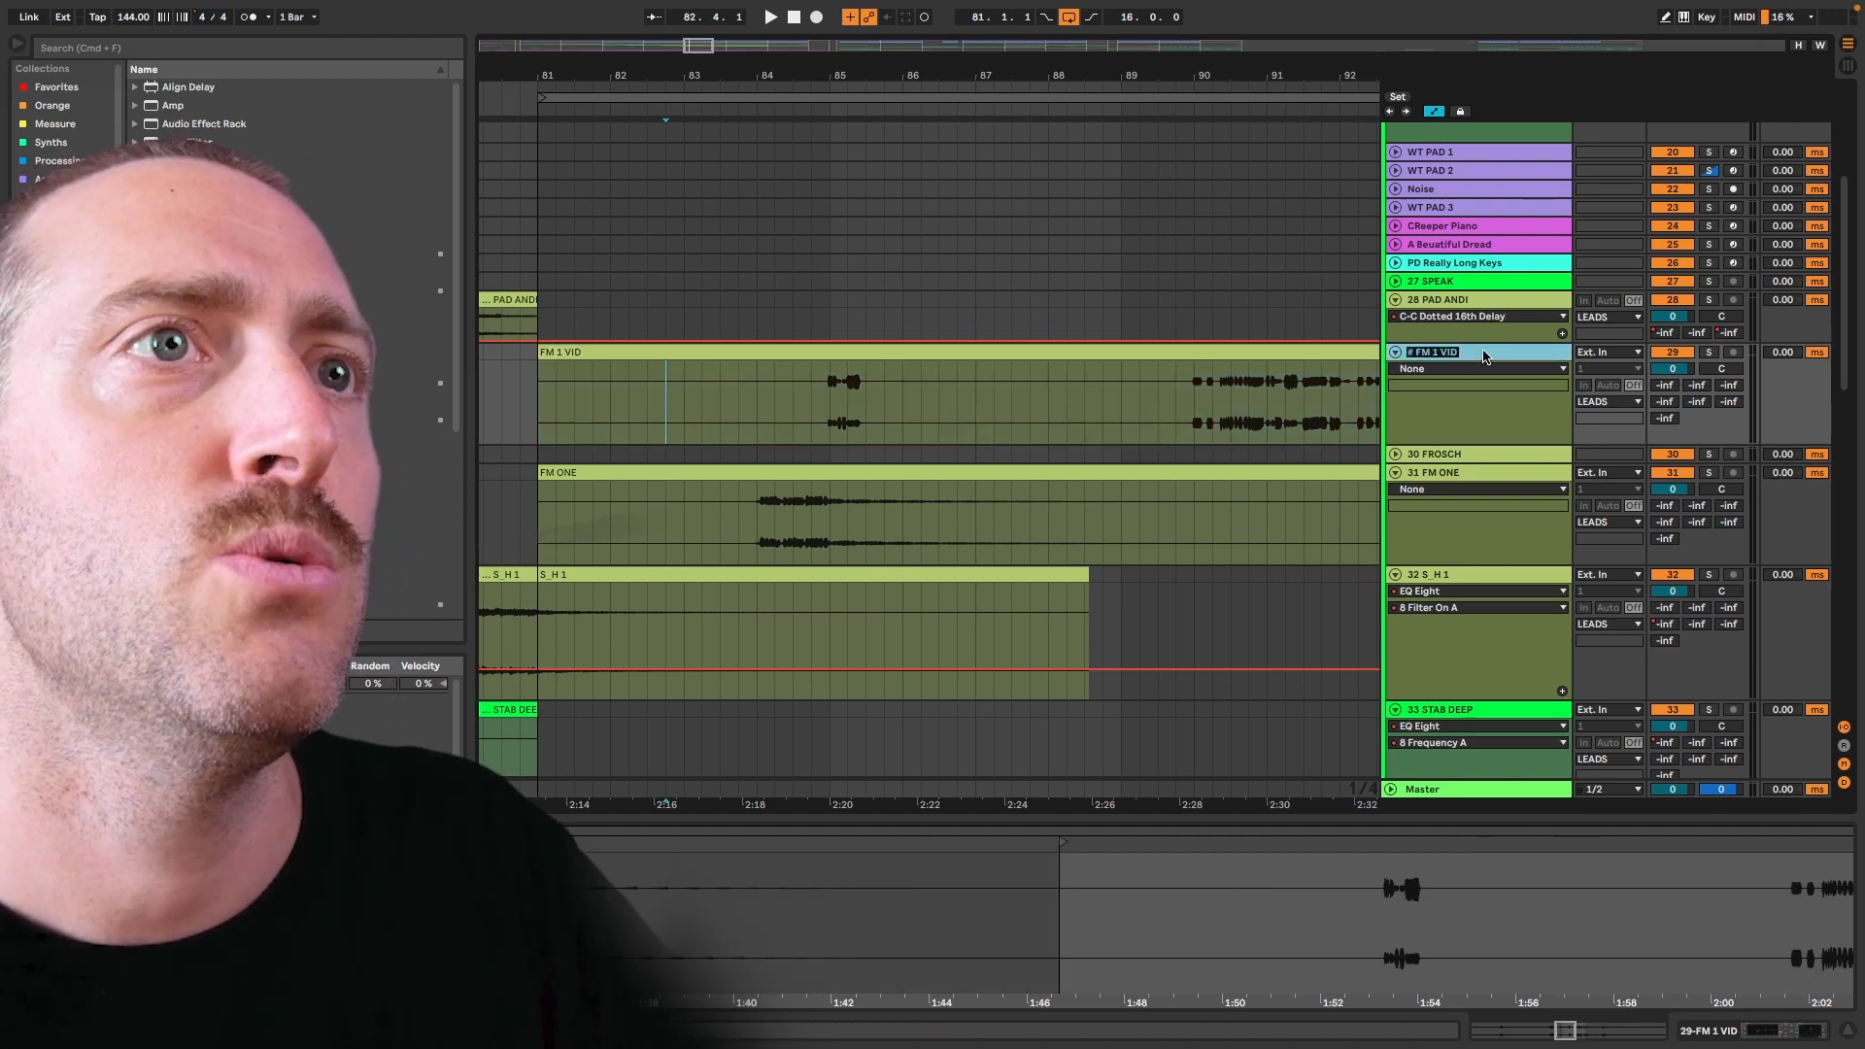
pyautogui.press('Return')
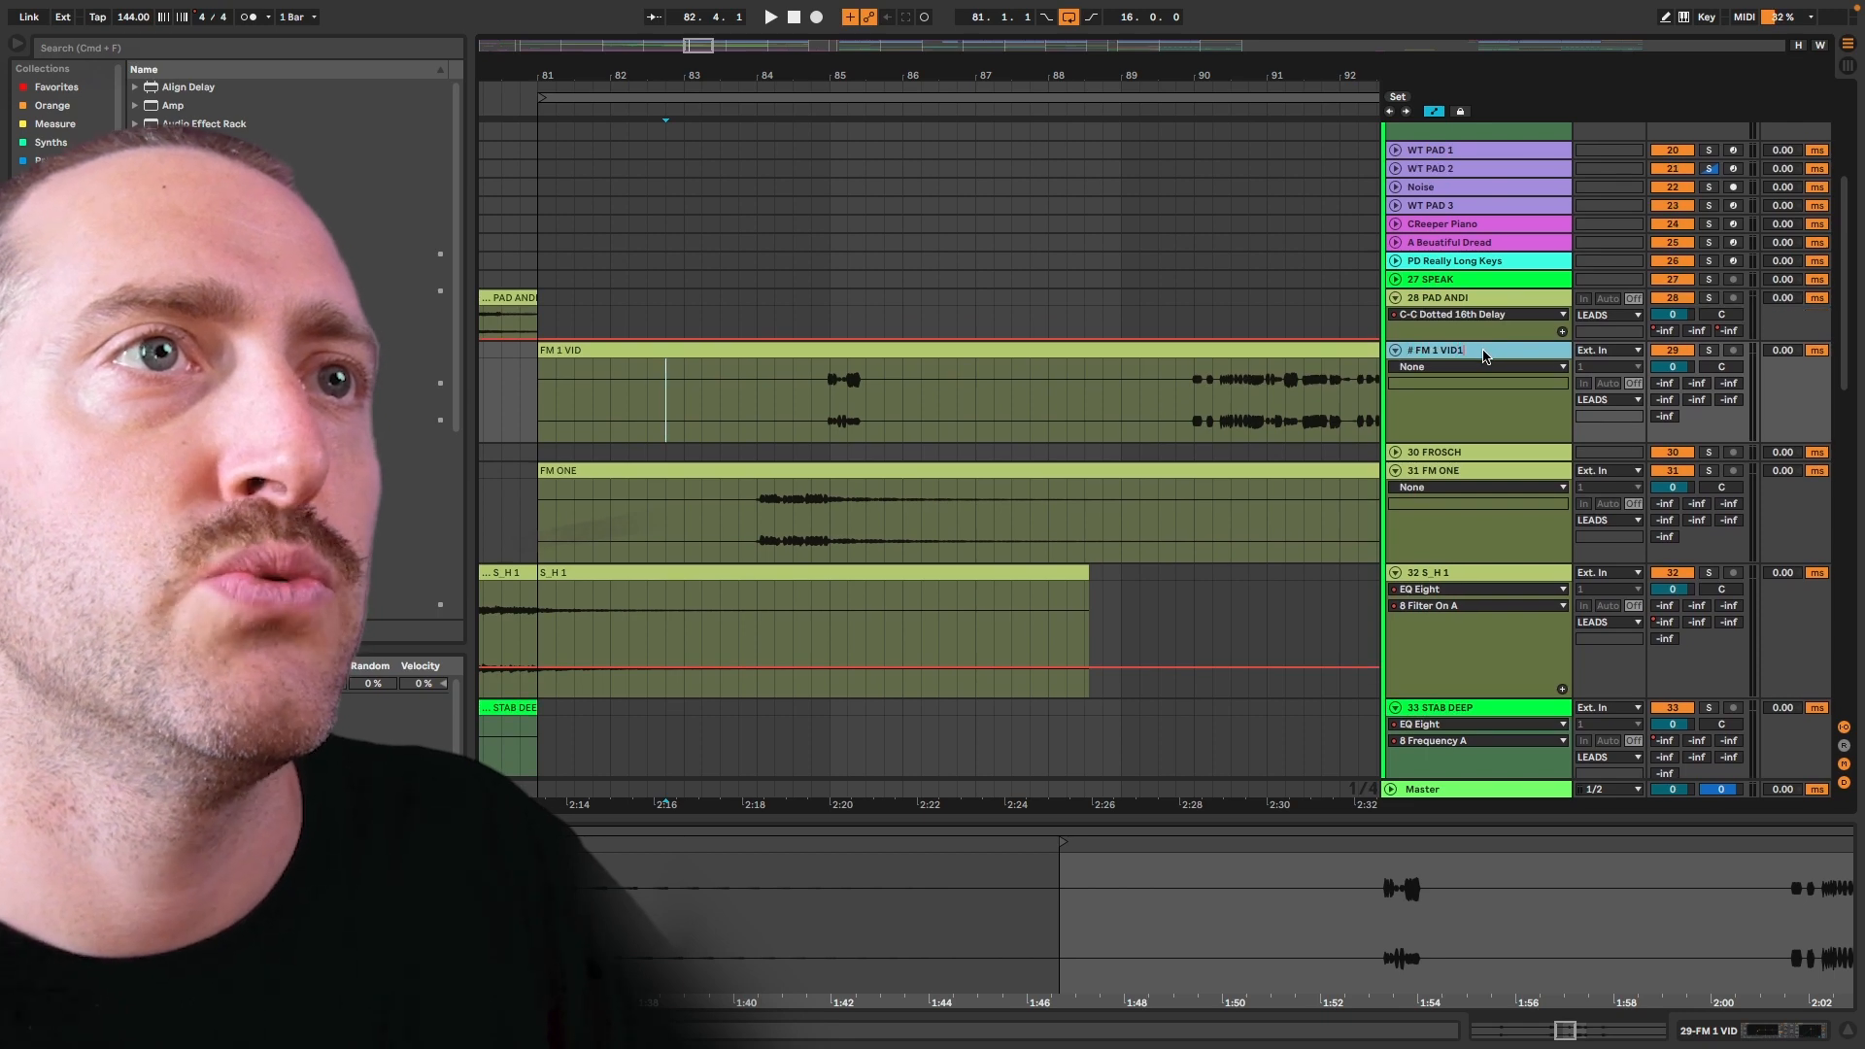
pyautogui.press('Tab')
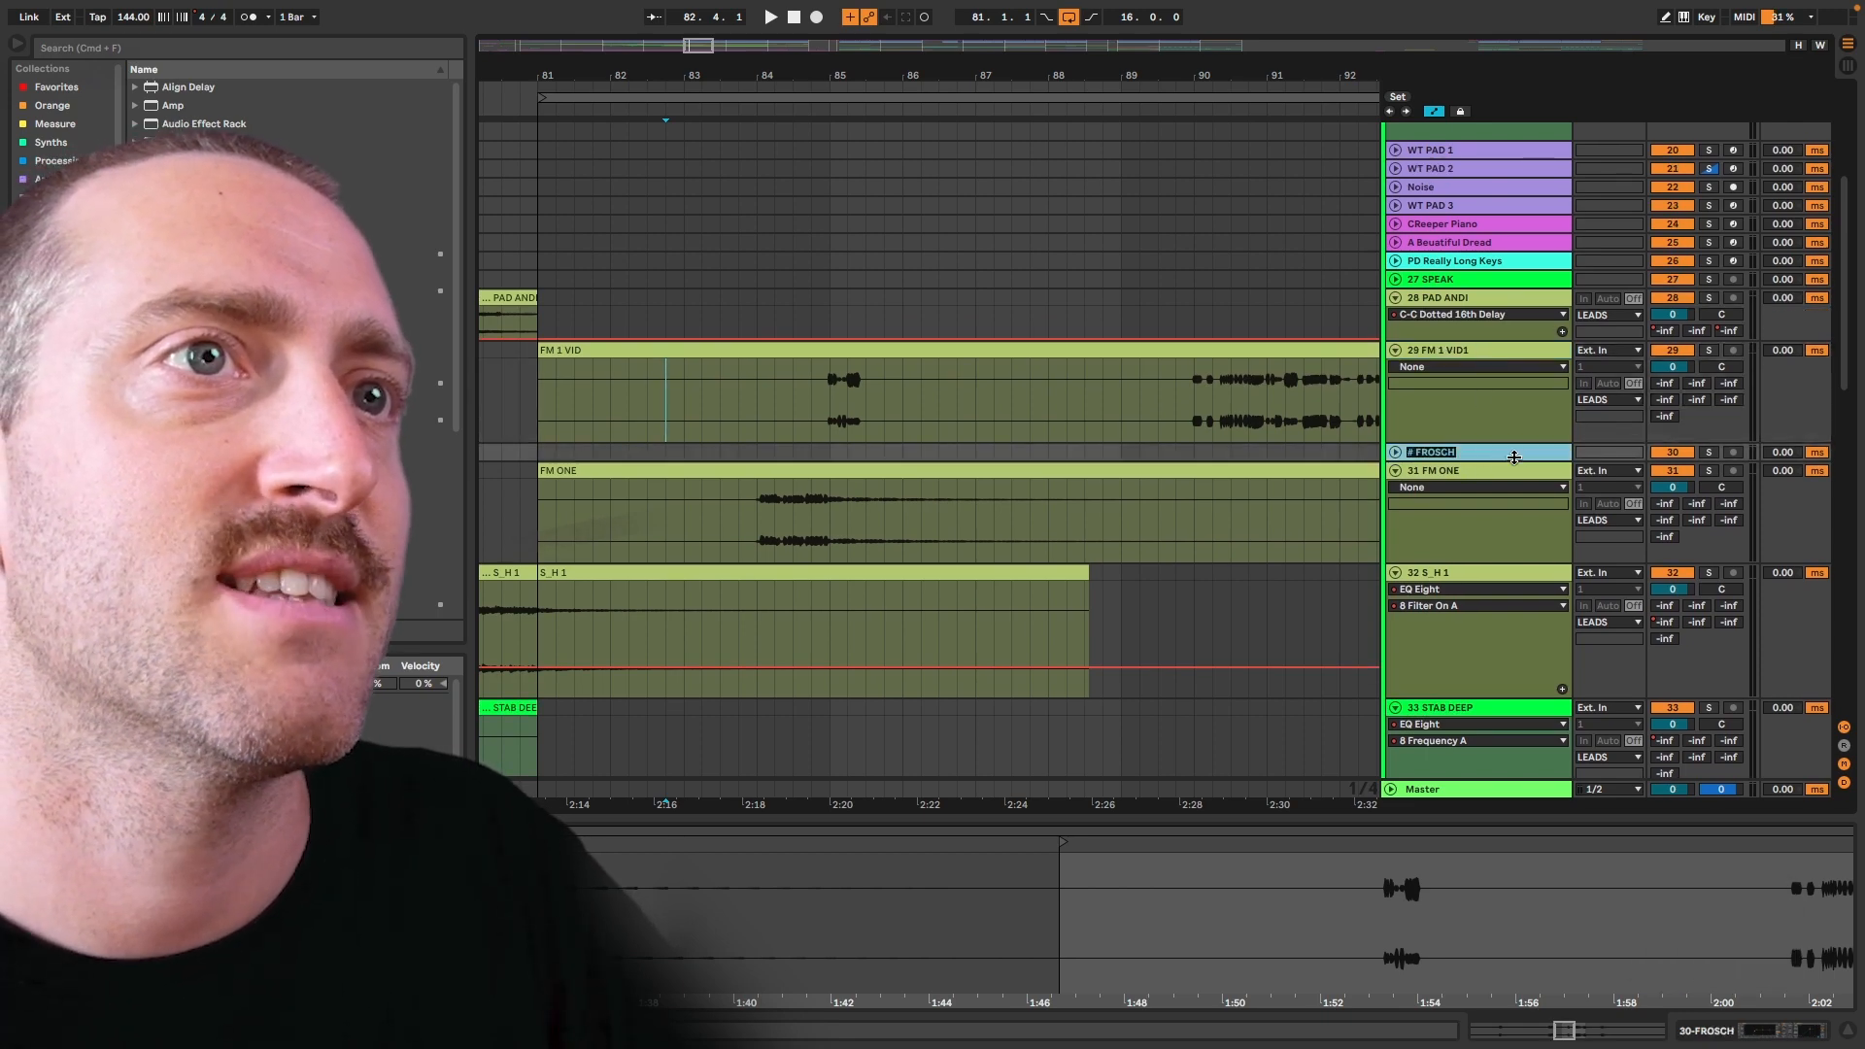
pyautogui.press('Tab')
pyautogui.press('Tab')
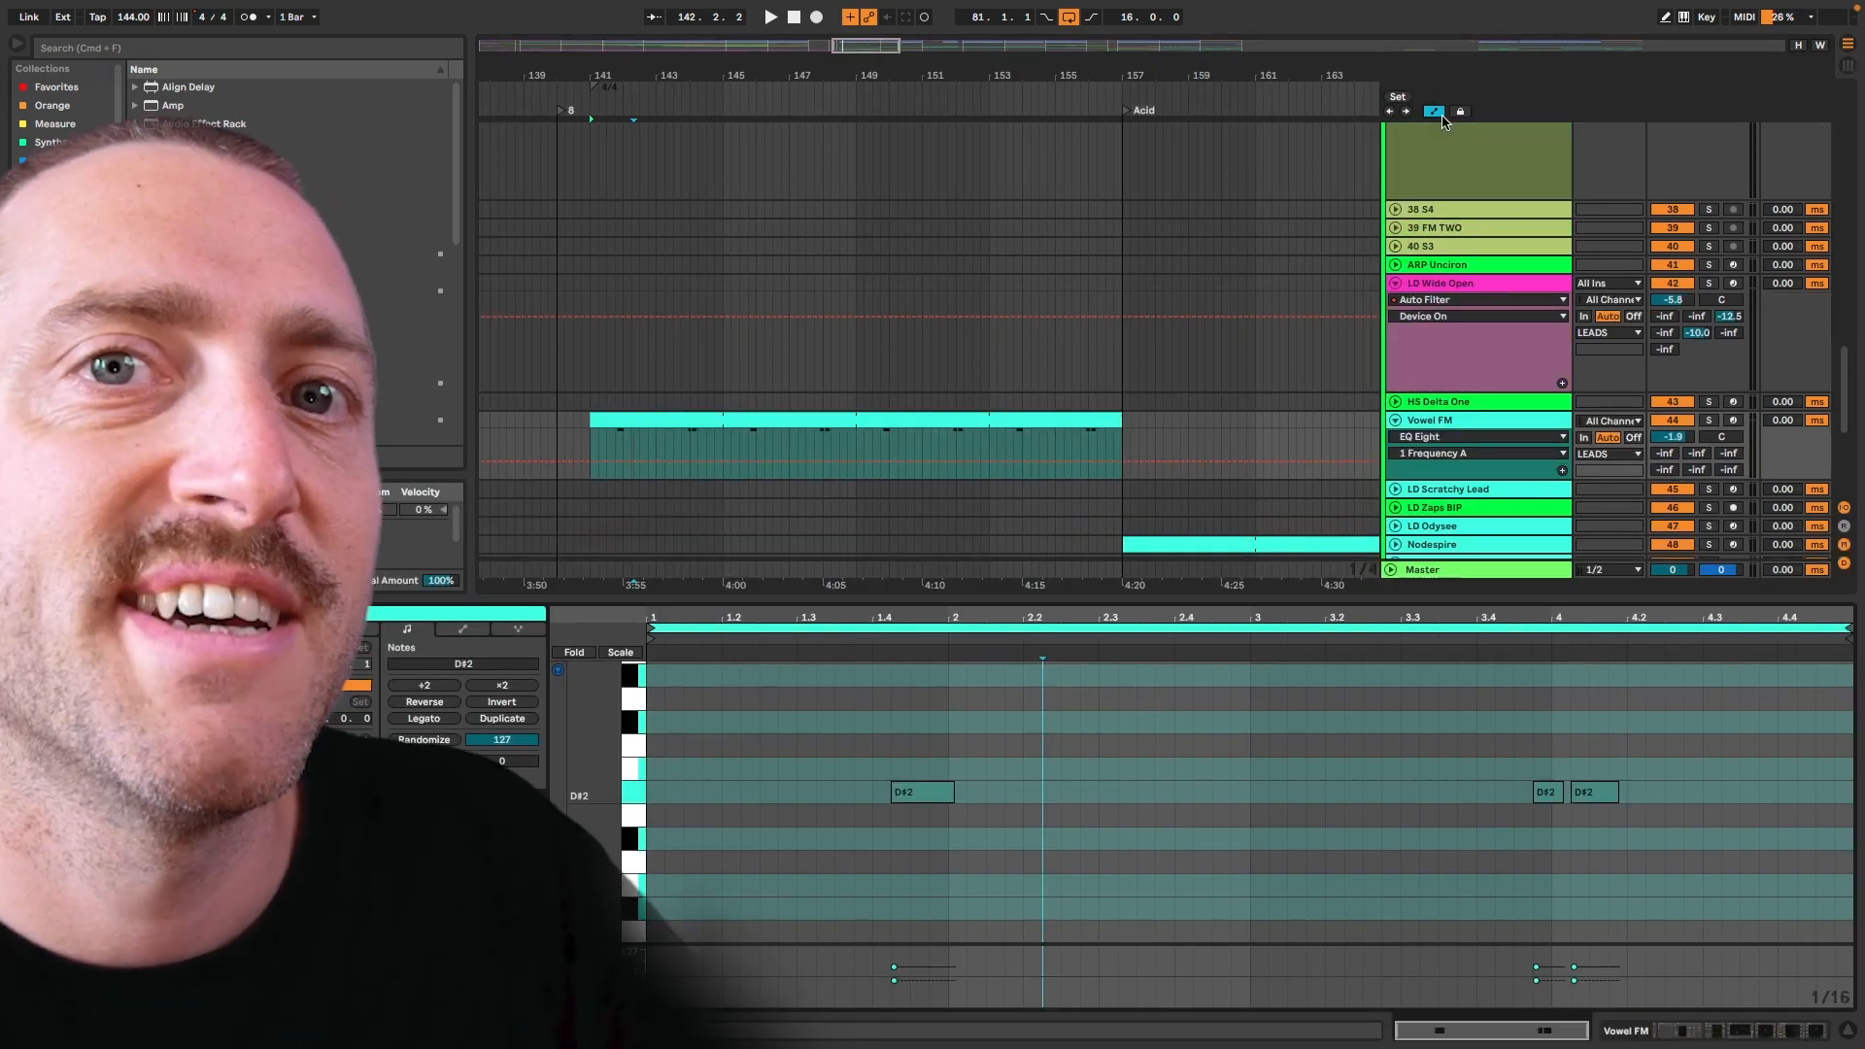
# Try selecting all notes in the Vowel FM MIDI clip, select its D#2 notes from the piano roll, and clear the selection
pyautogui.press('ctrl+super+a')
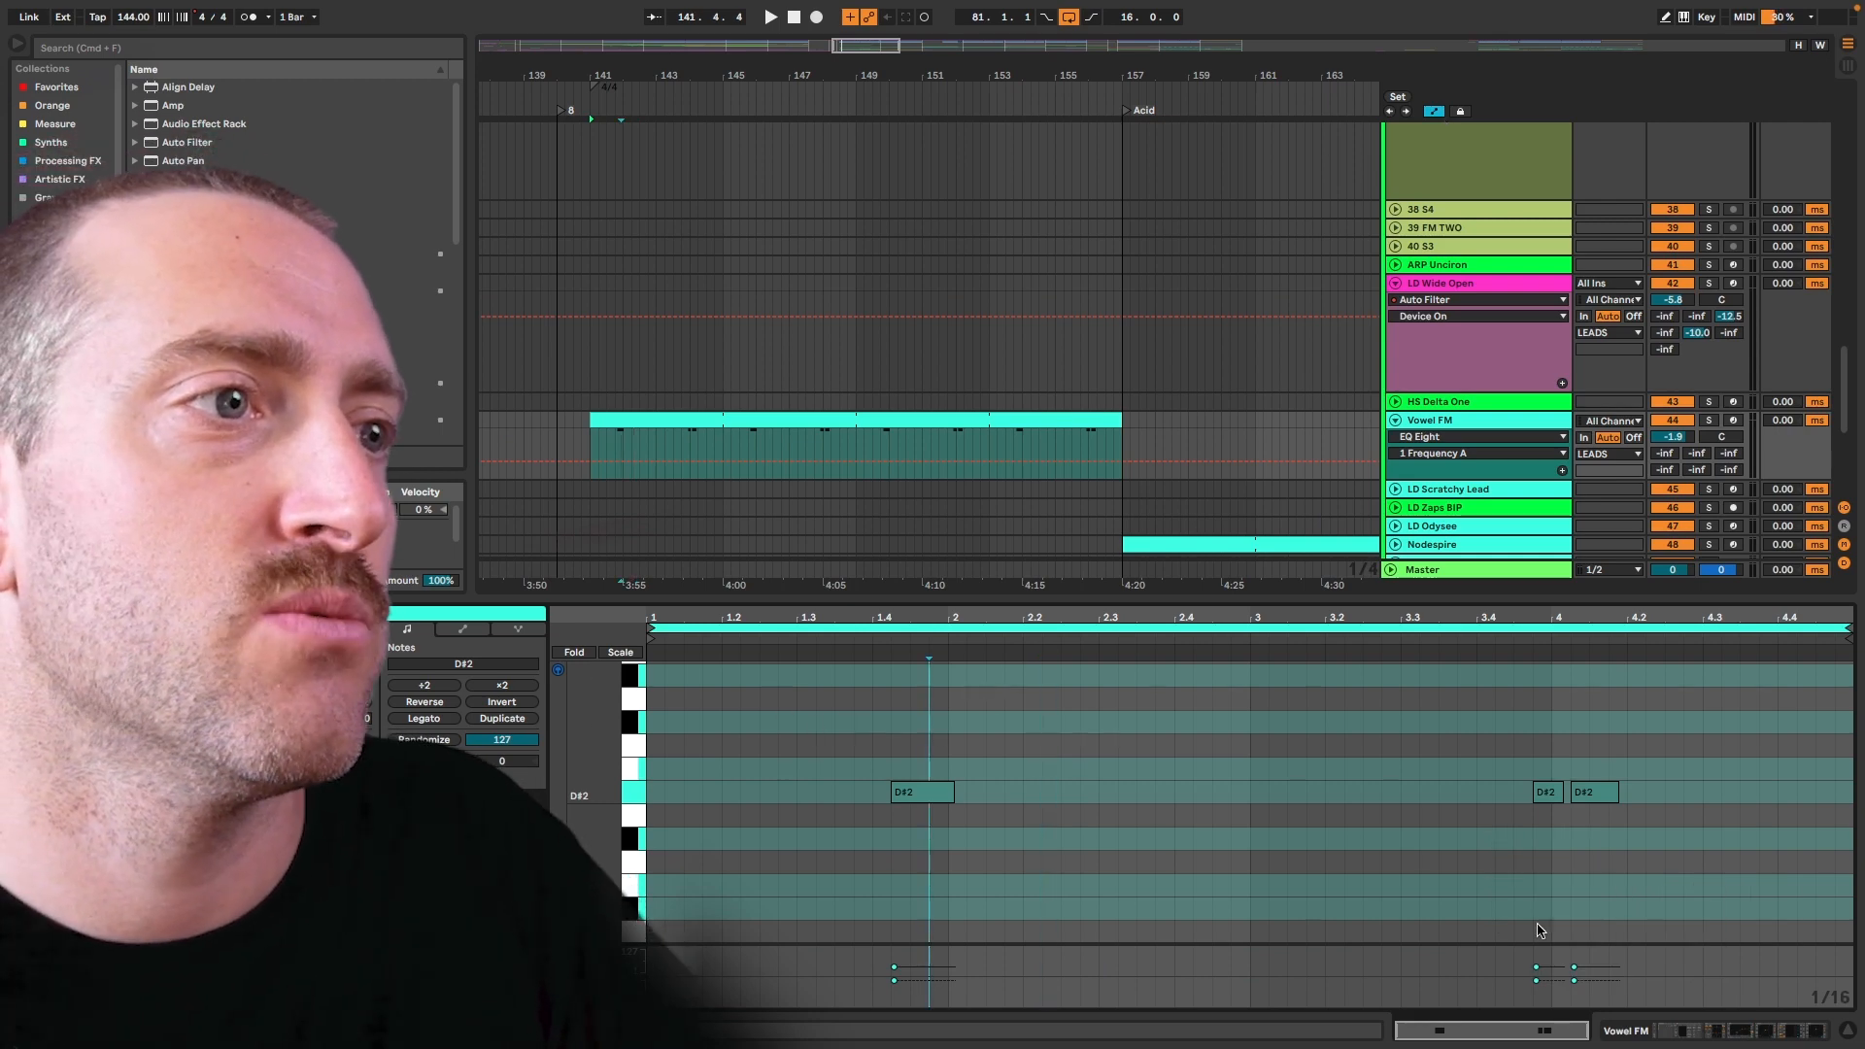
pyautogui.click(1096, 749)
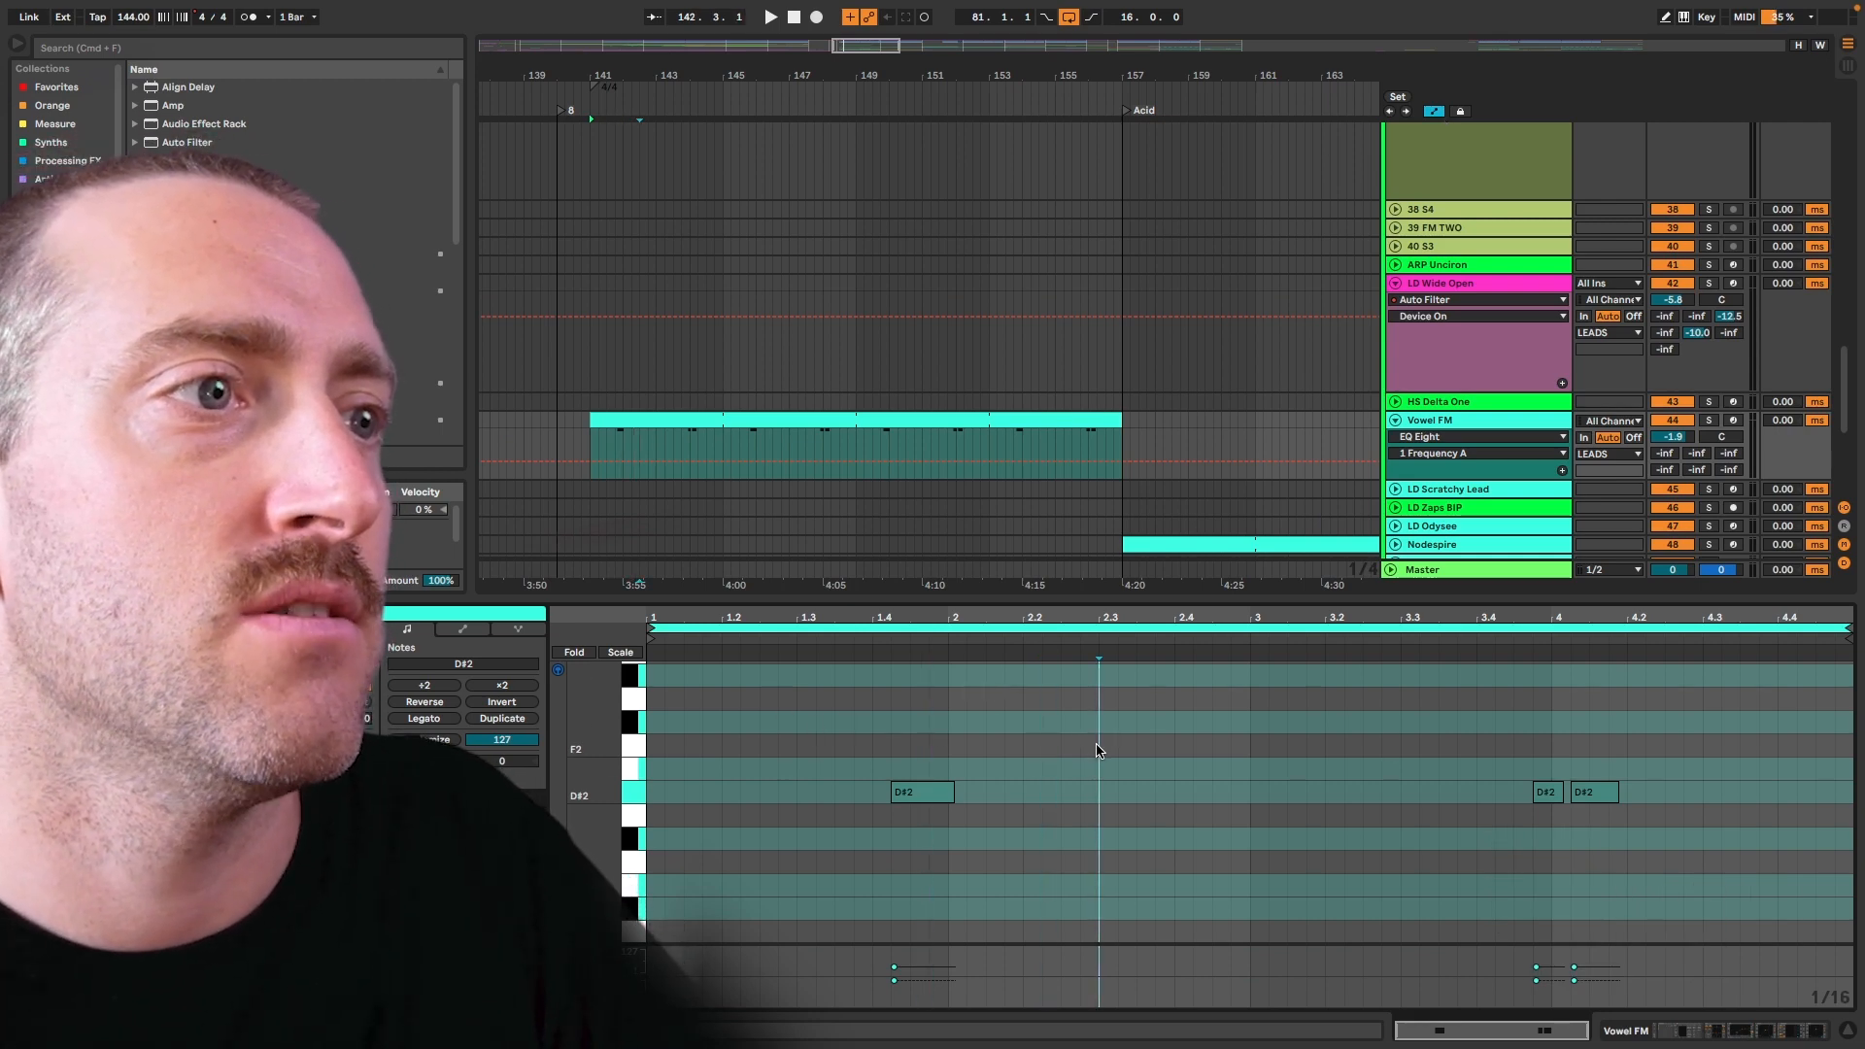
pyautogui.press('super+a')
pyautogui.click(1038, 721)
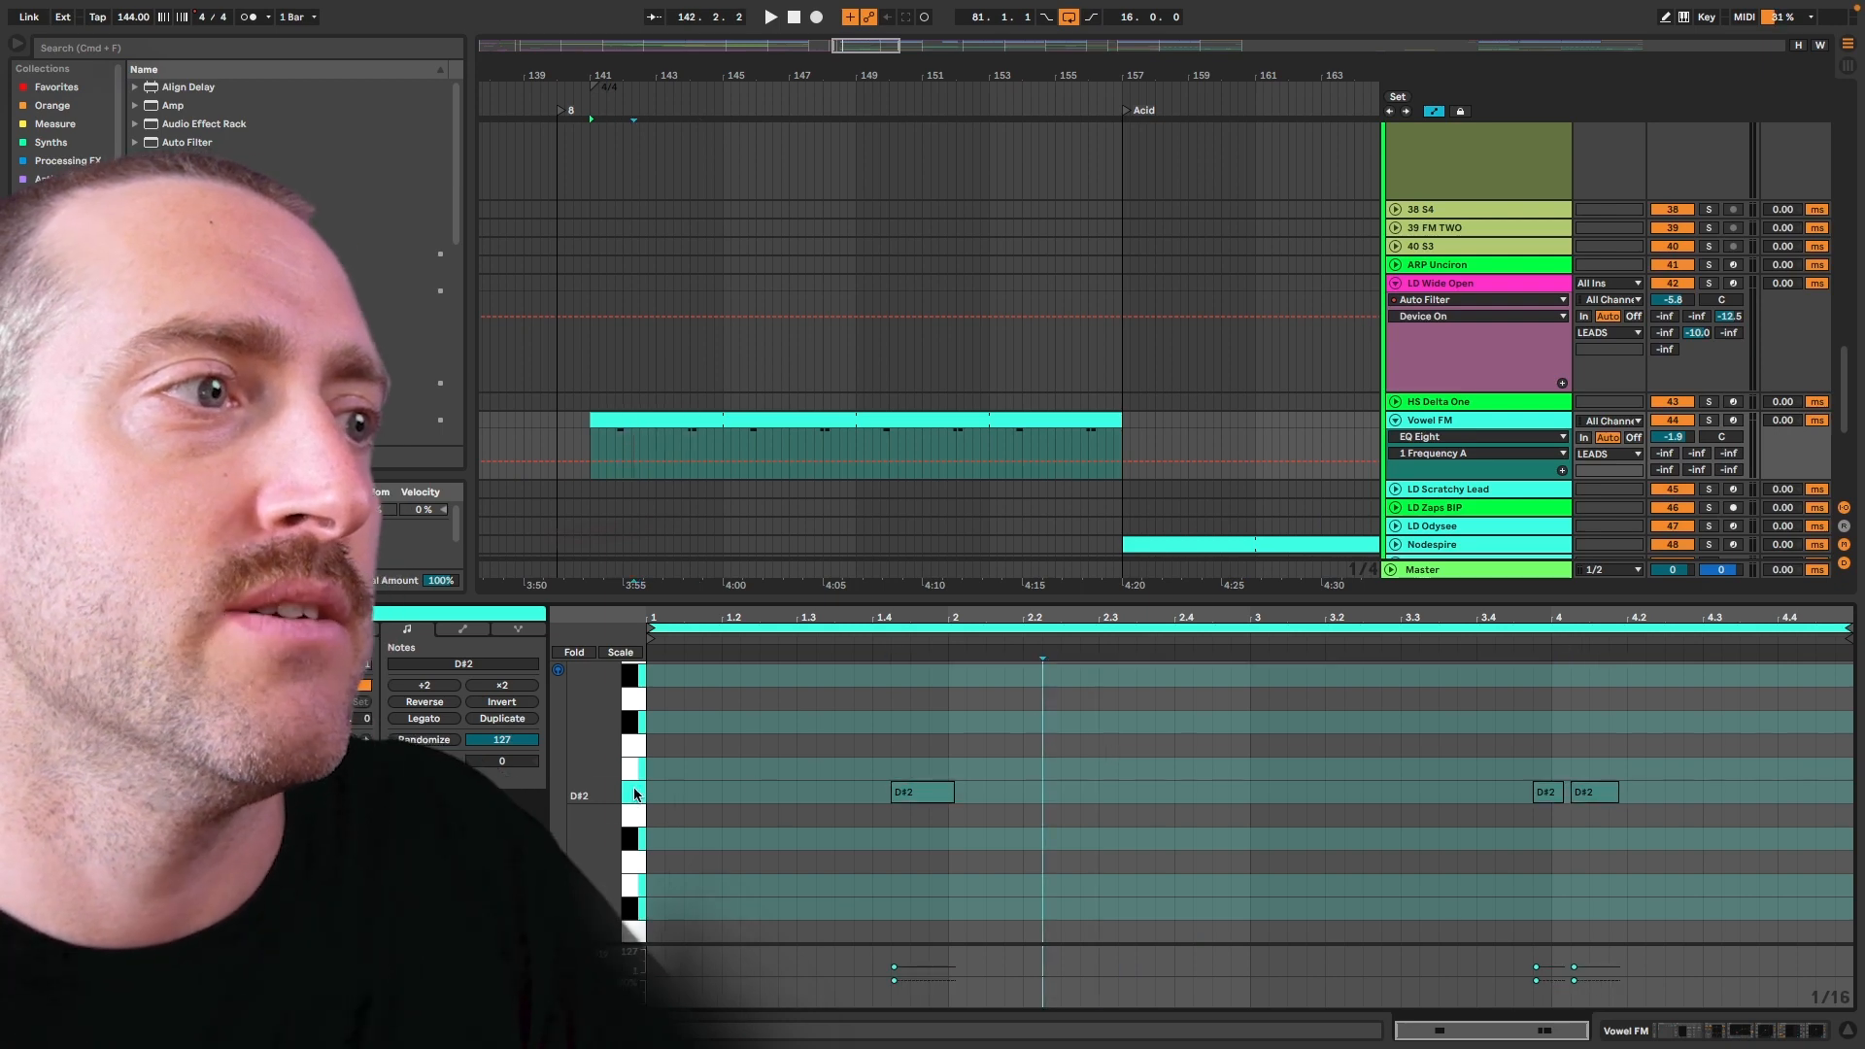
pyautogui.click(636, 795)
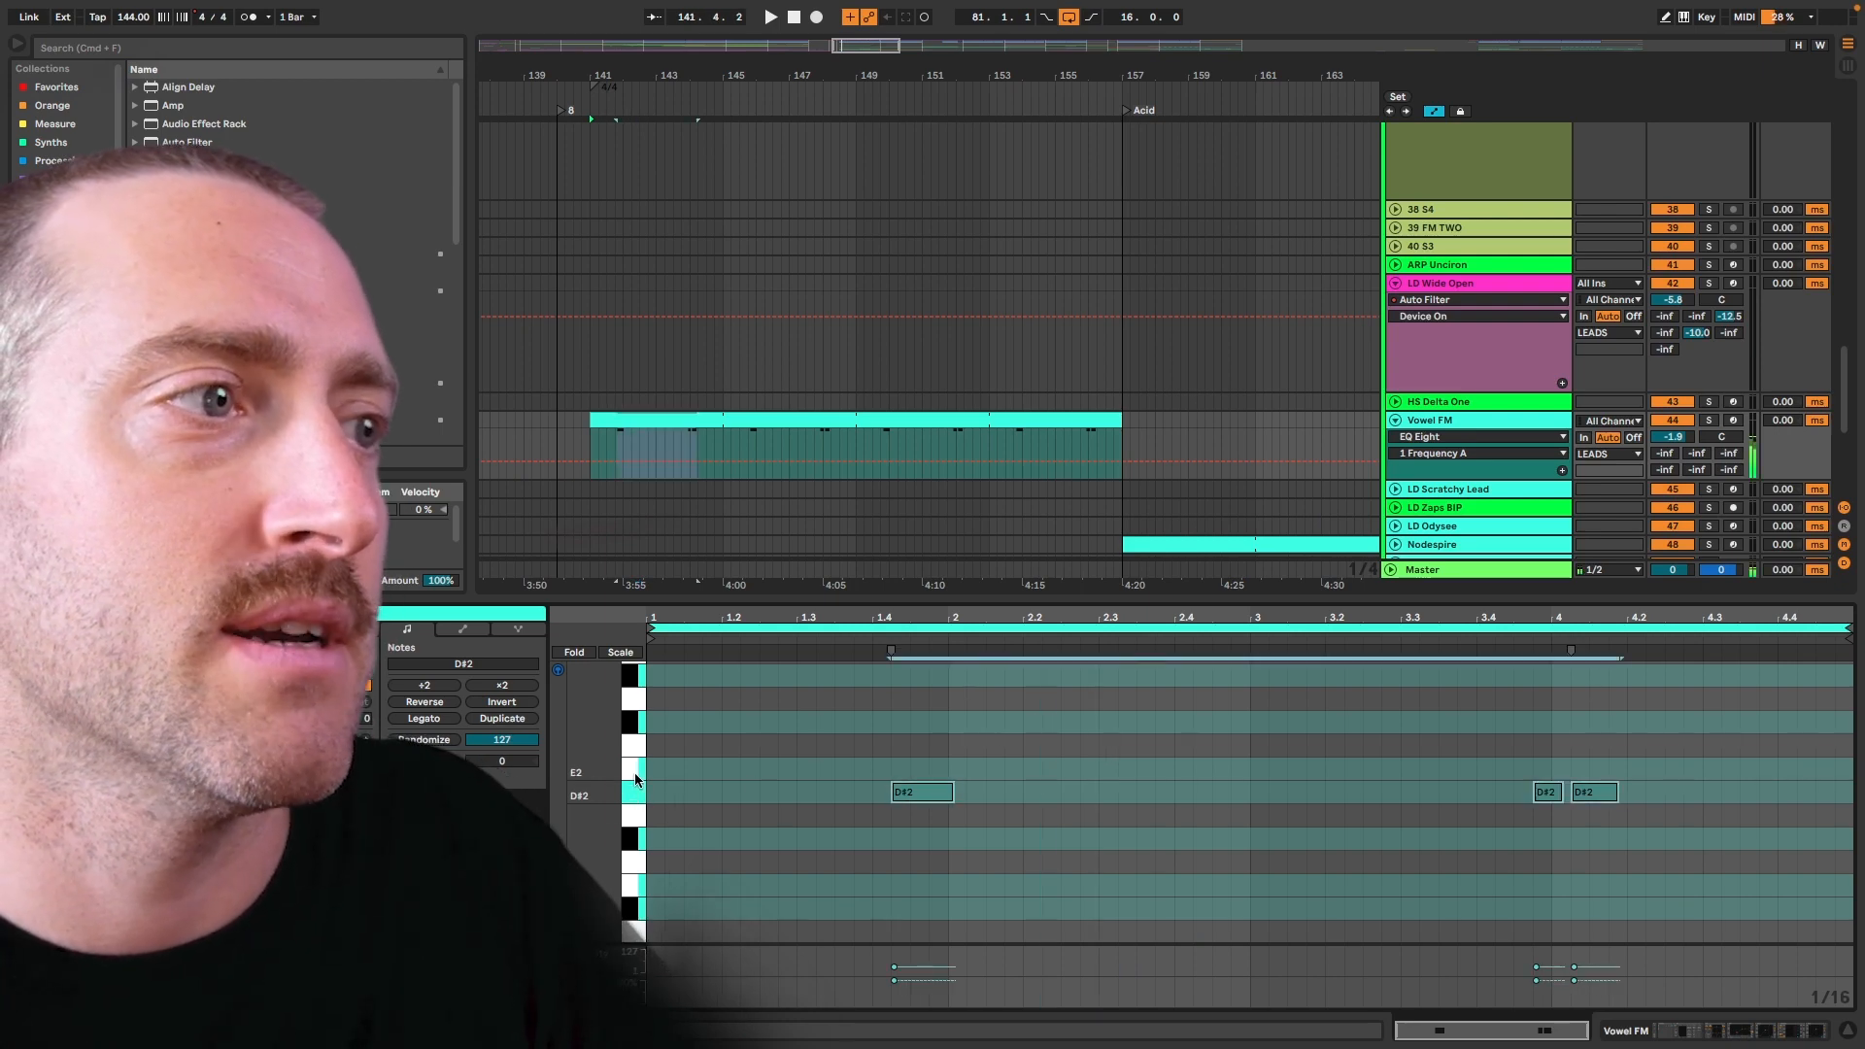
pyautogui.click(880, 362)
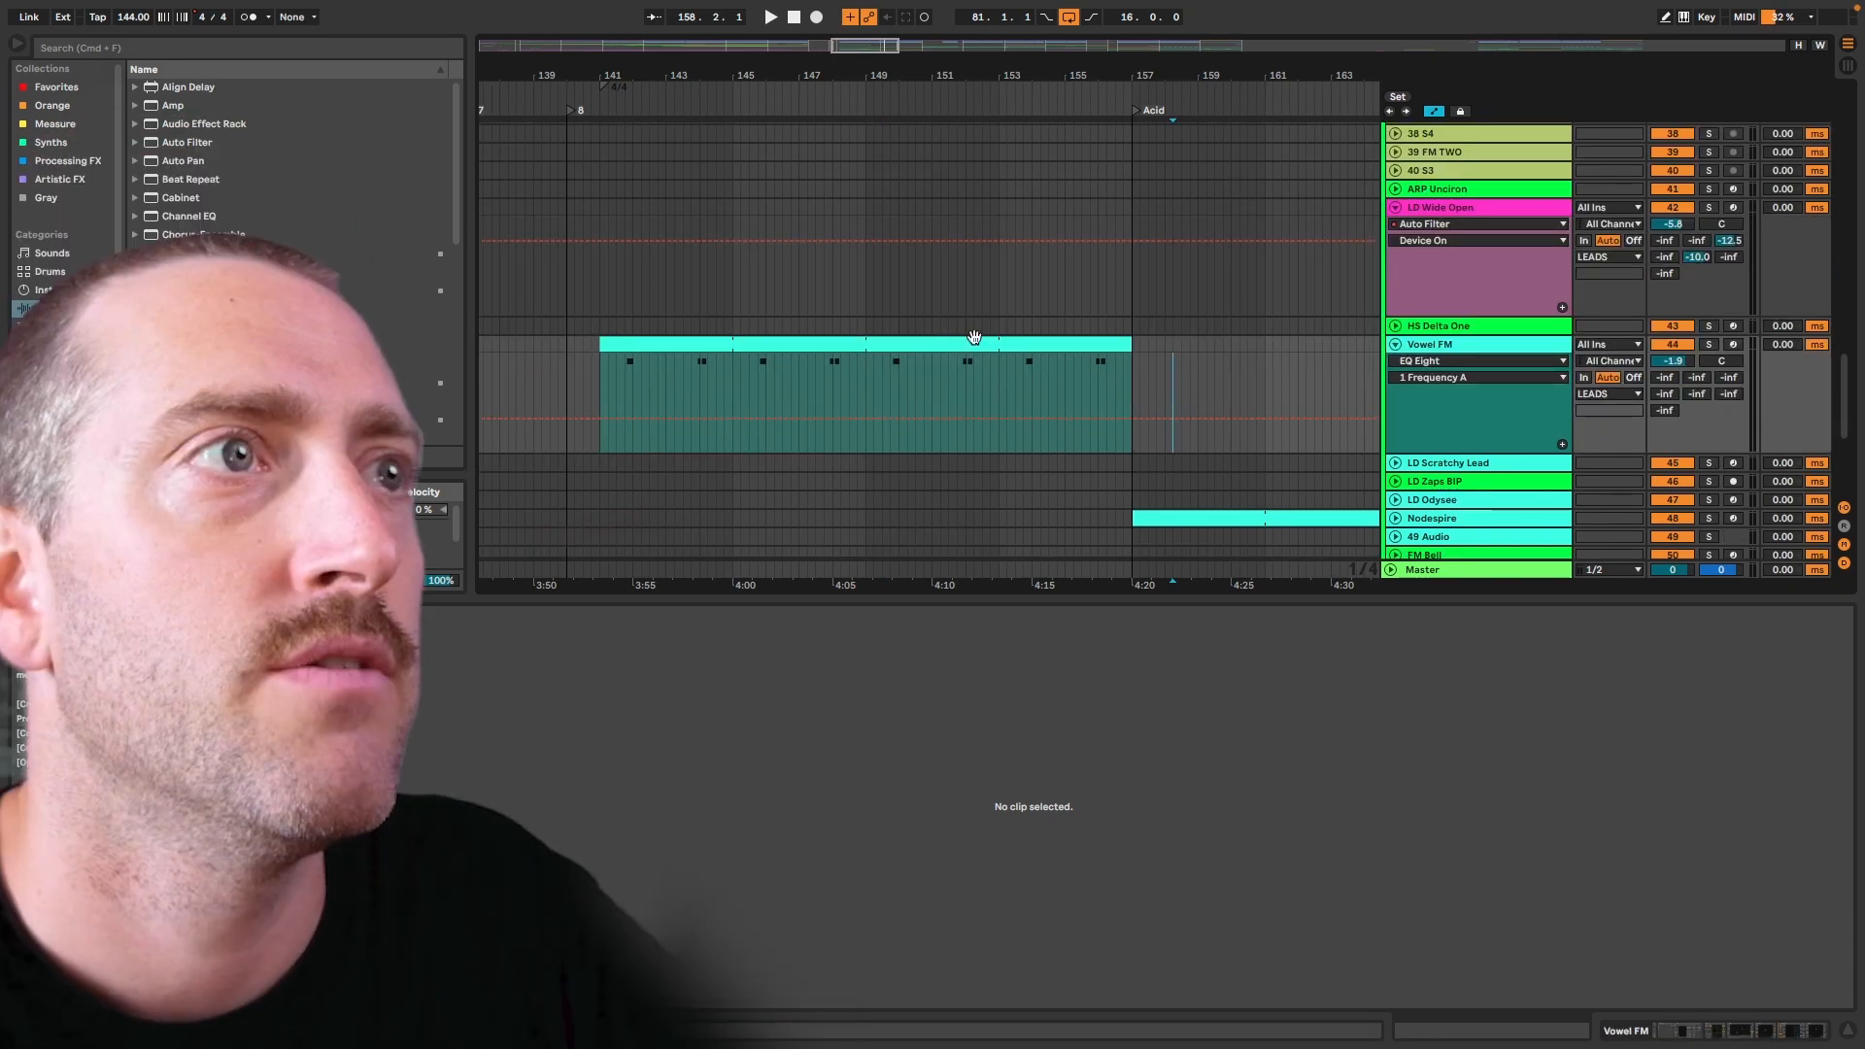
# Deactivate and reactivate the Vowel FM clips spanning bars 141 to 157
pyautogui.click(1080, 346)
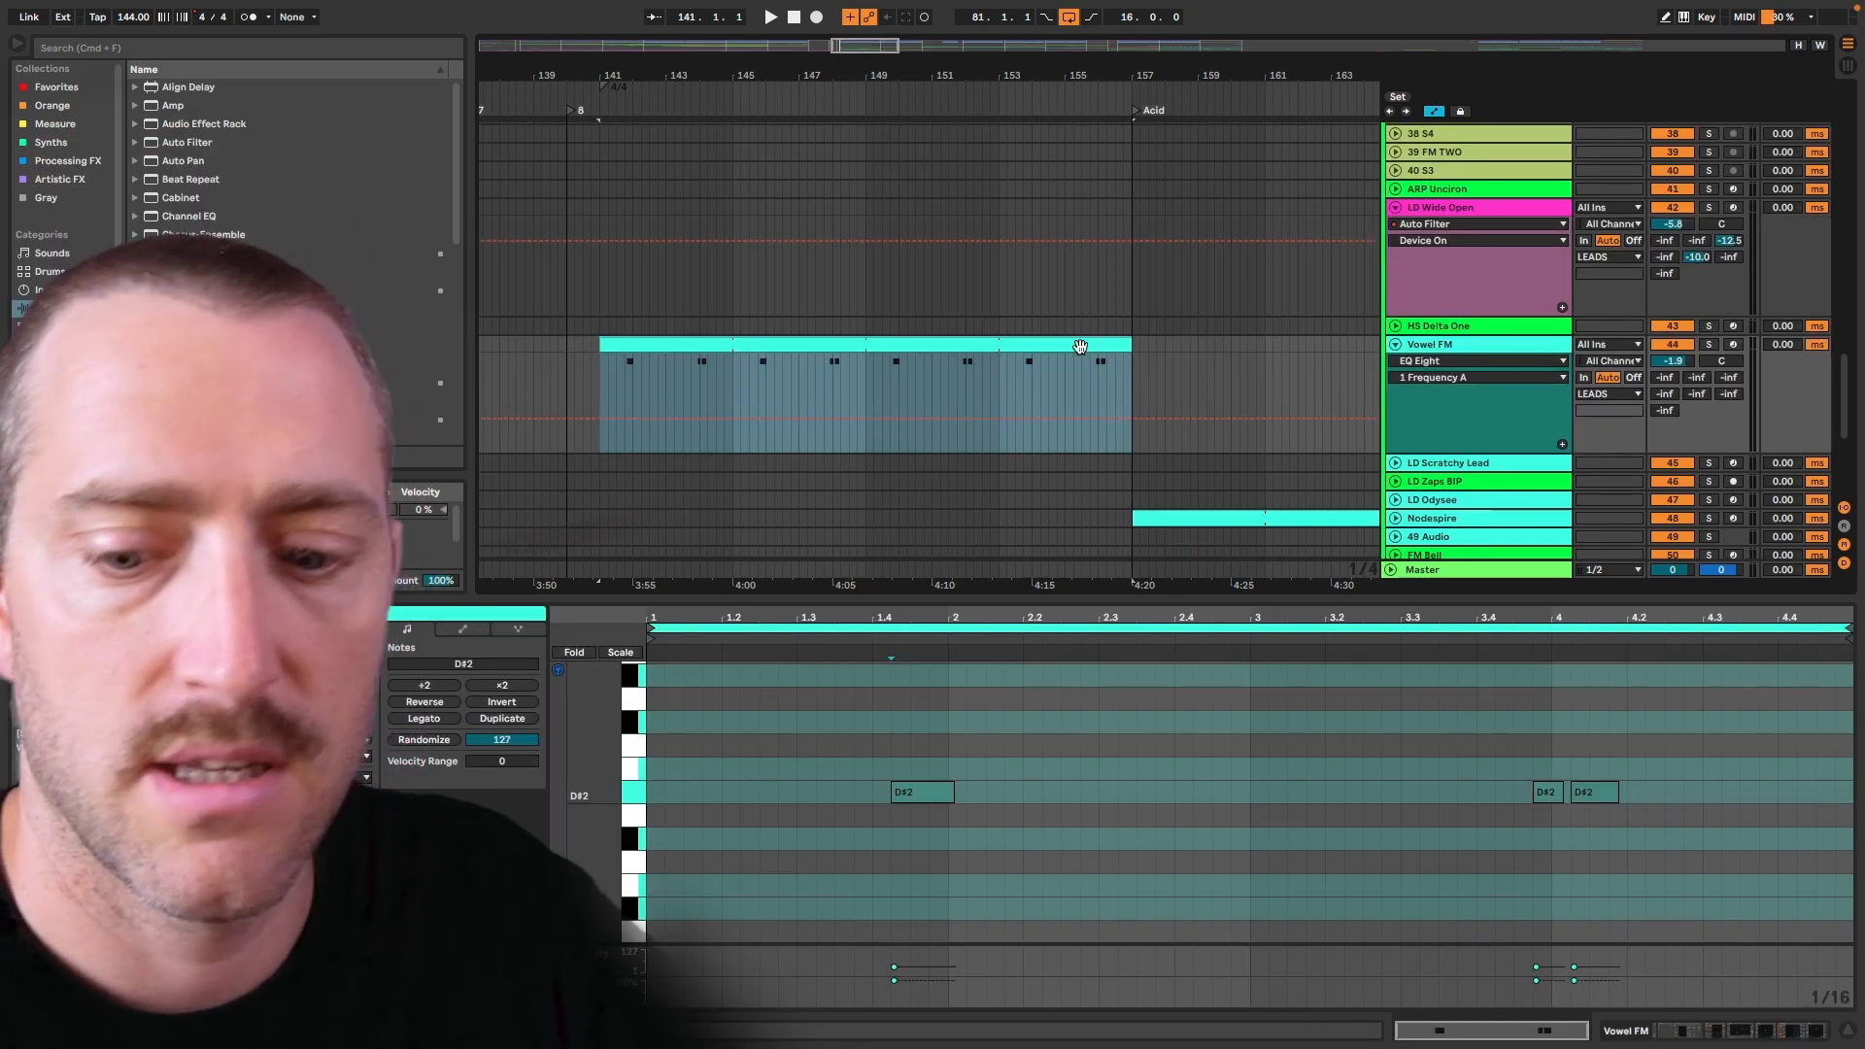
pyautogui.press('0')
pyautogui.press('0')
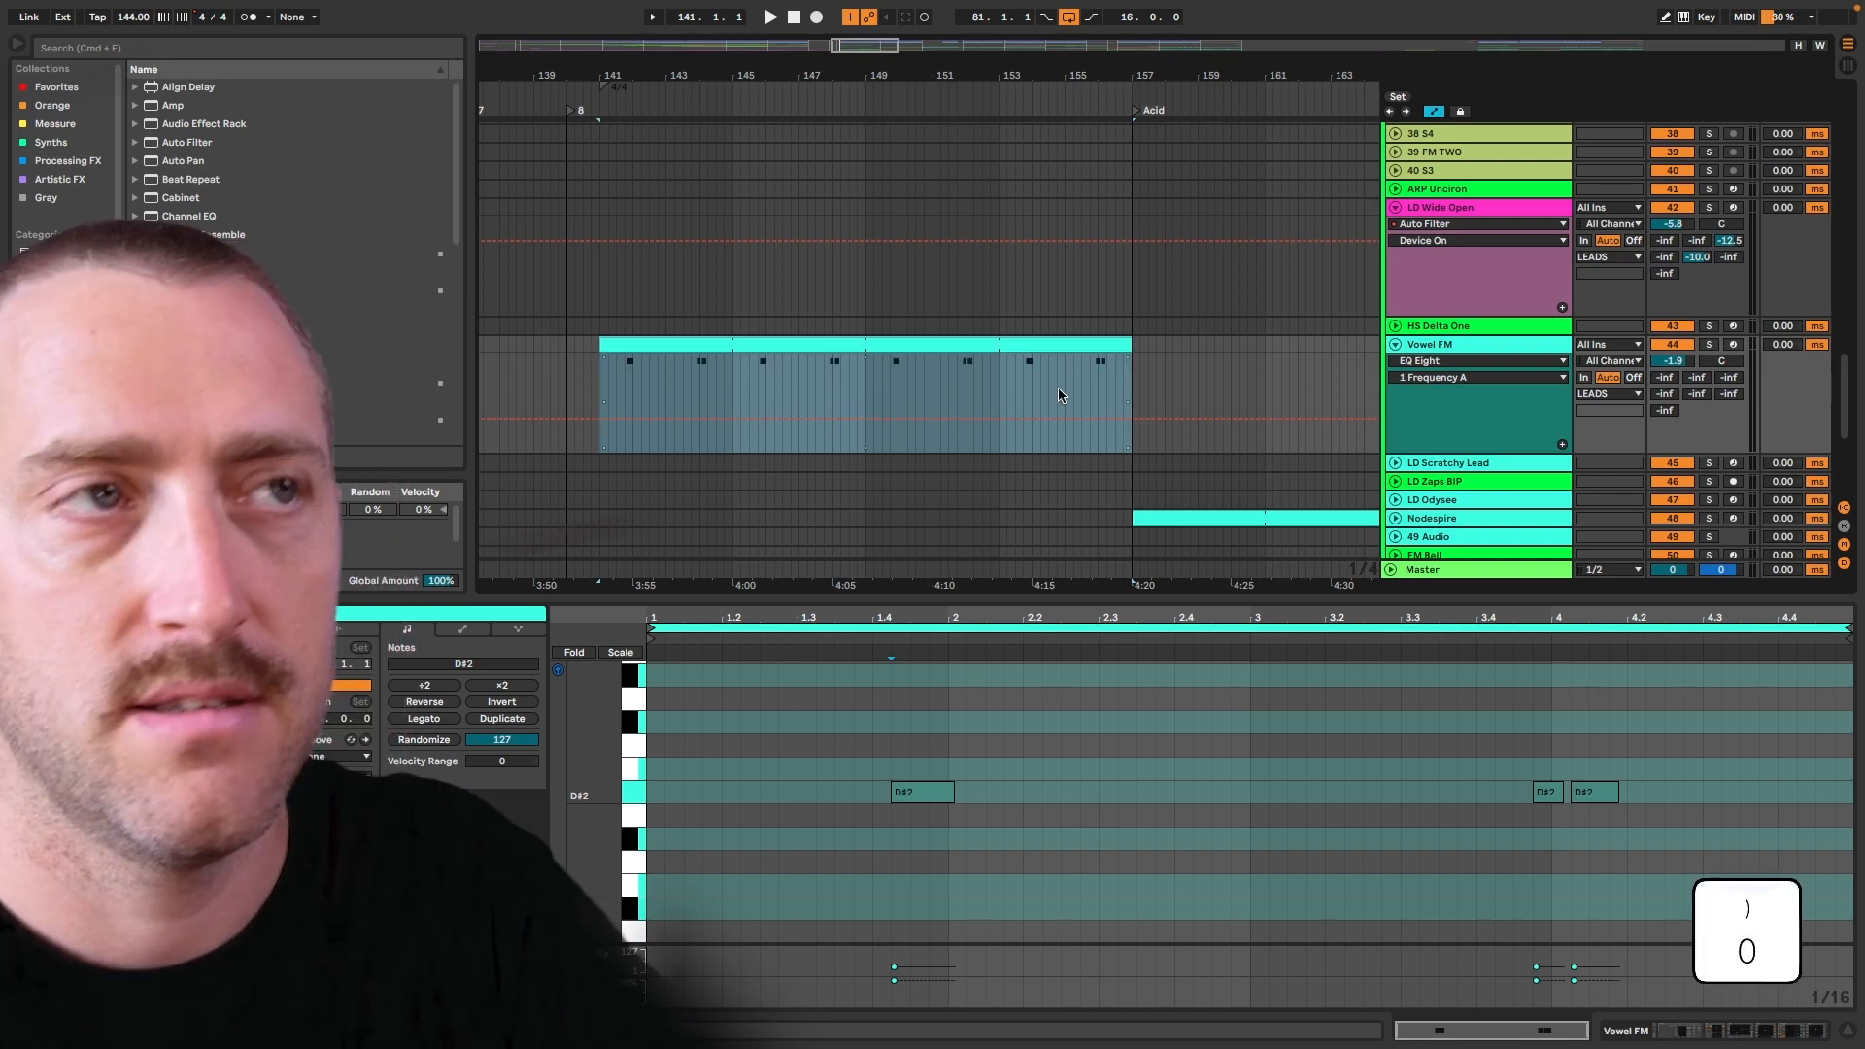
# Deactivate only the section of the Vowel FM clips from 151.2.1 to bar 153
pyautogui.moveTo(949, 379); pyautogui.dragTo(996, 379)
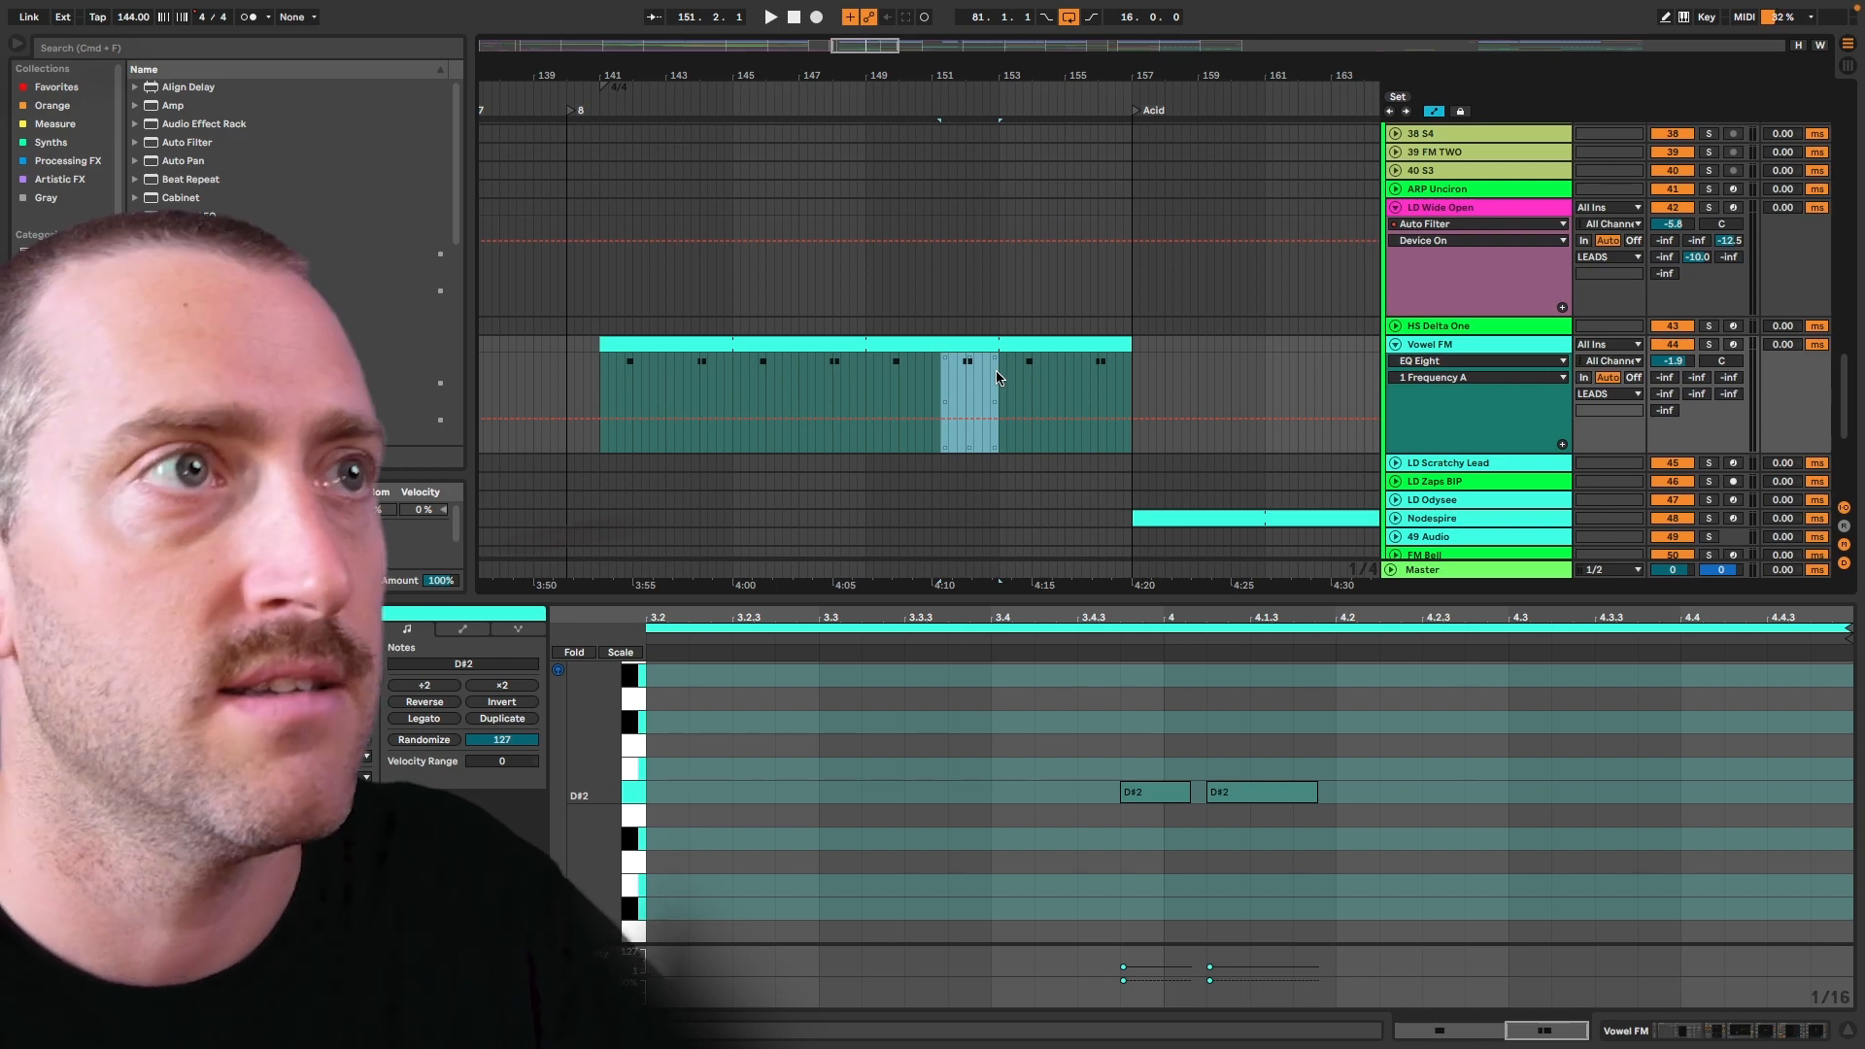
pyautogui.press('0')
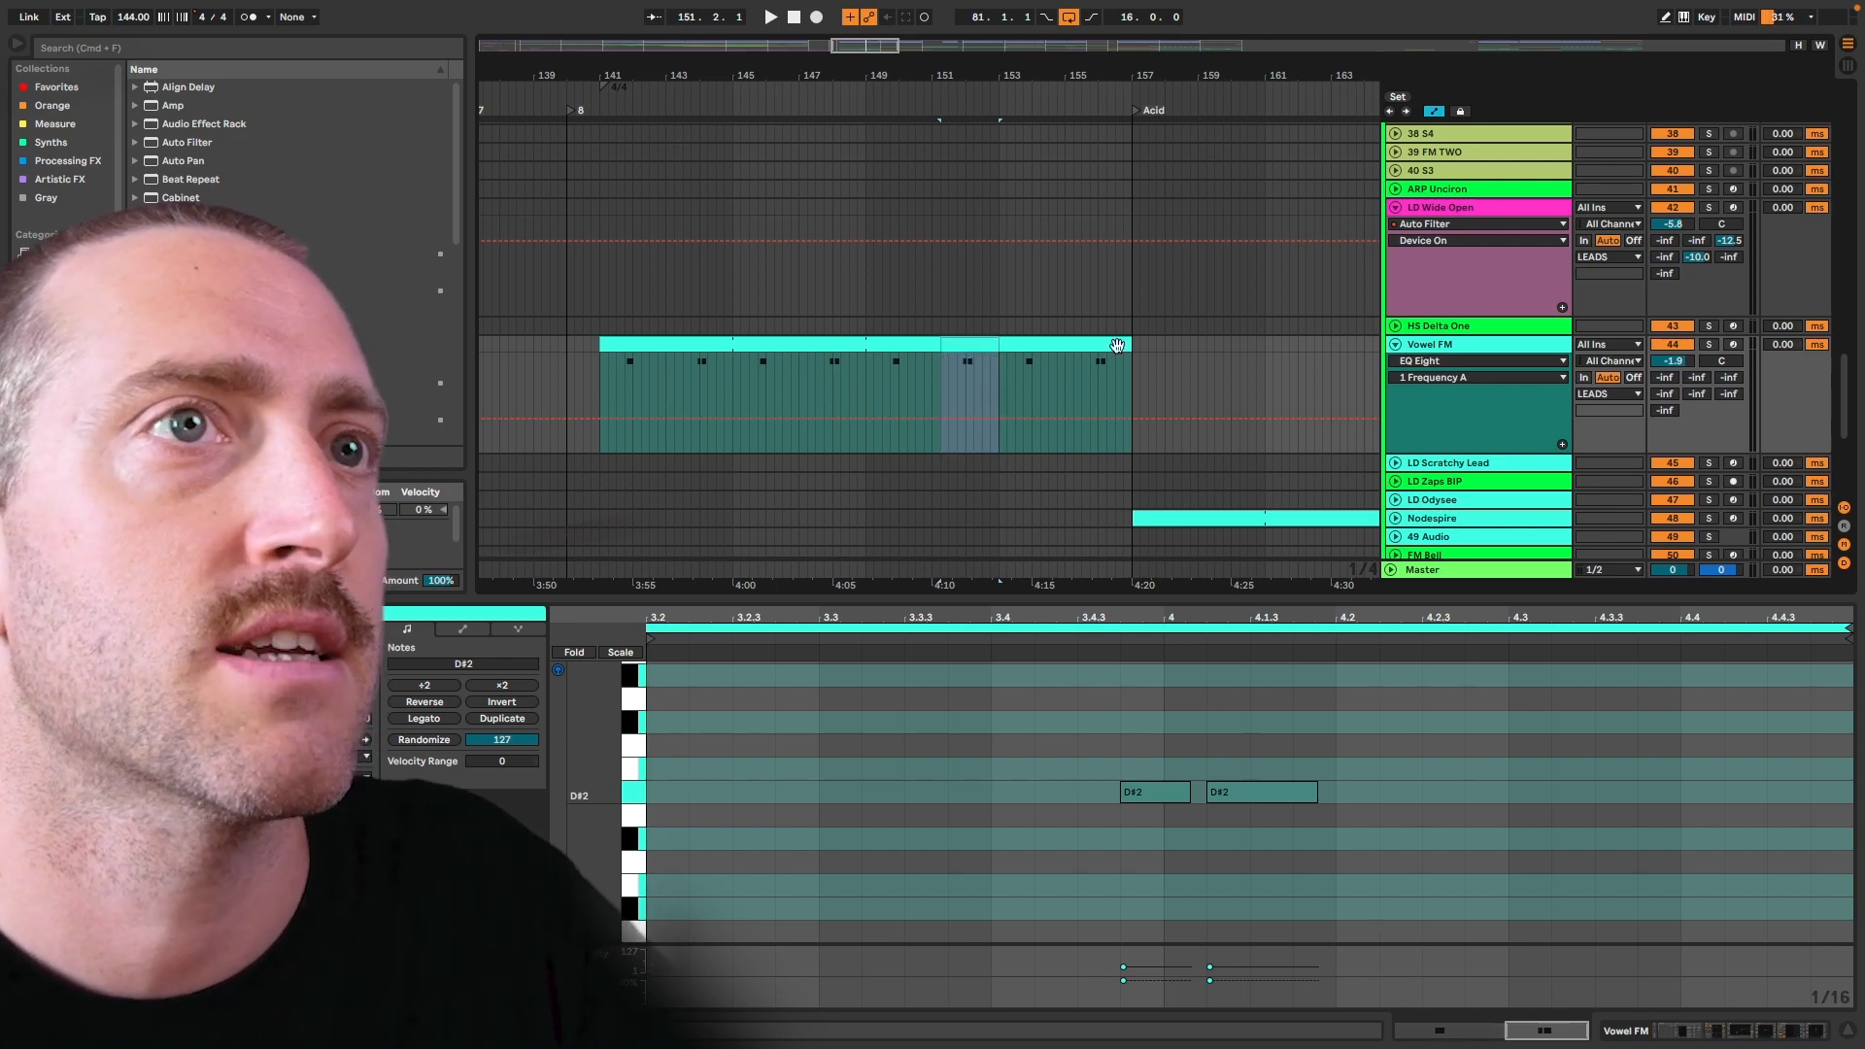
pyautogui.click(1151, 393)
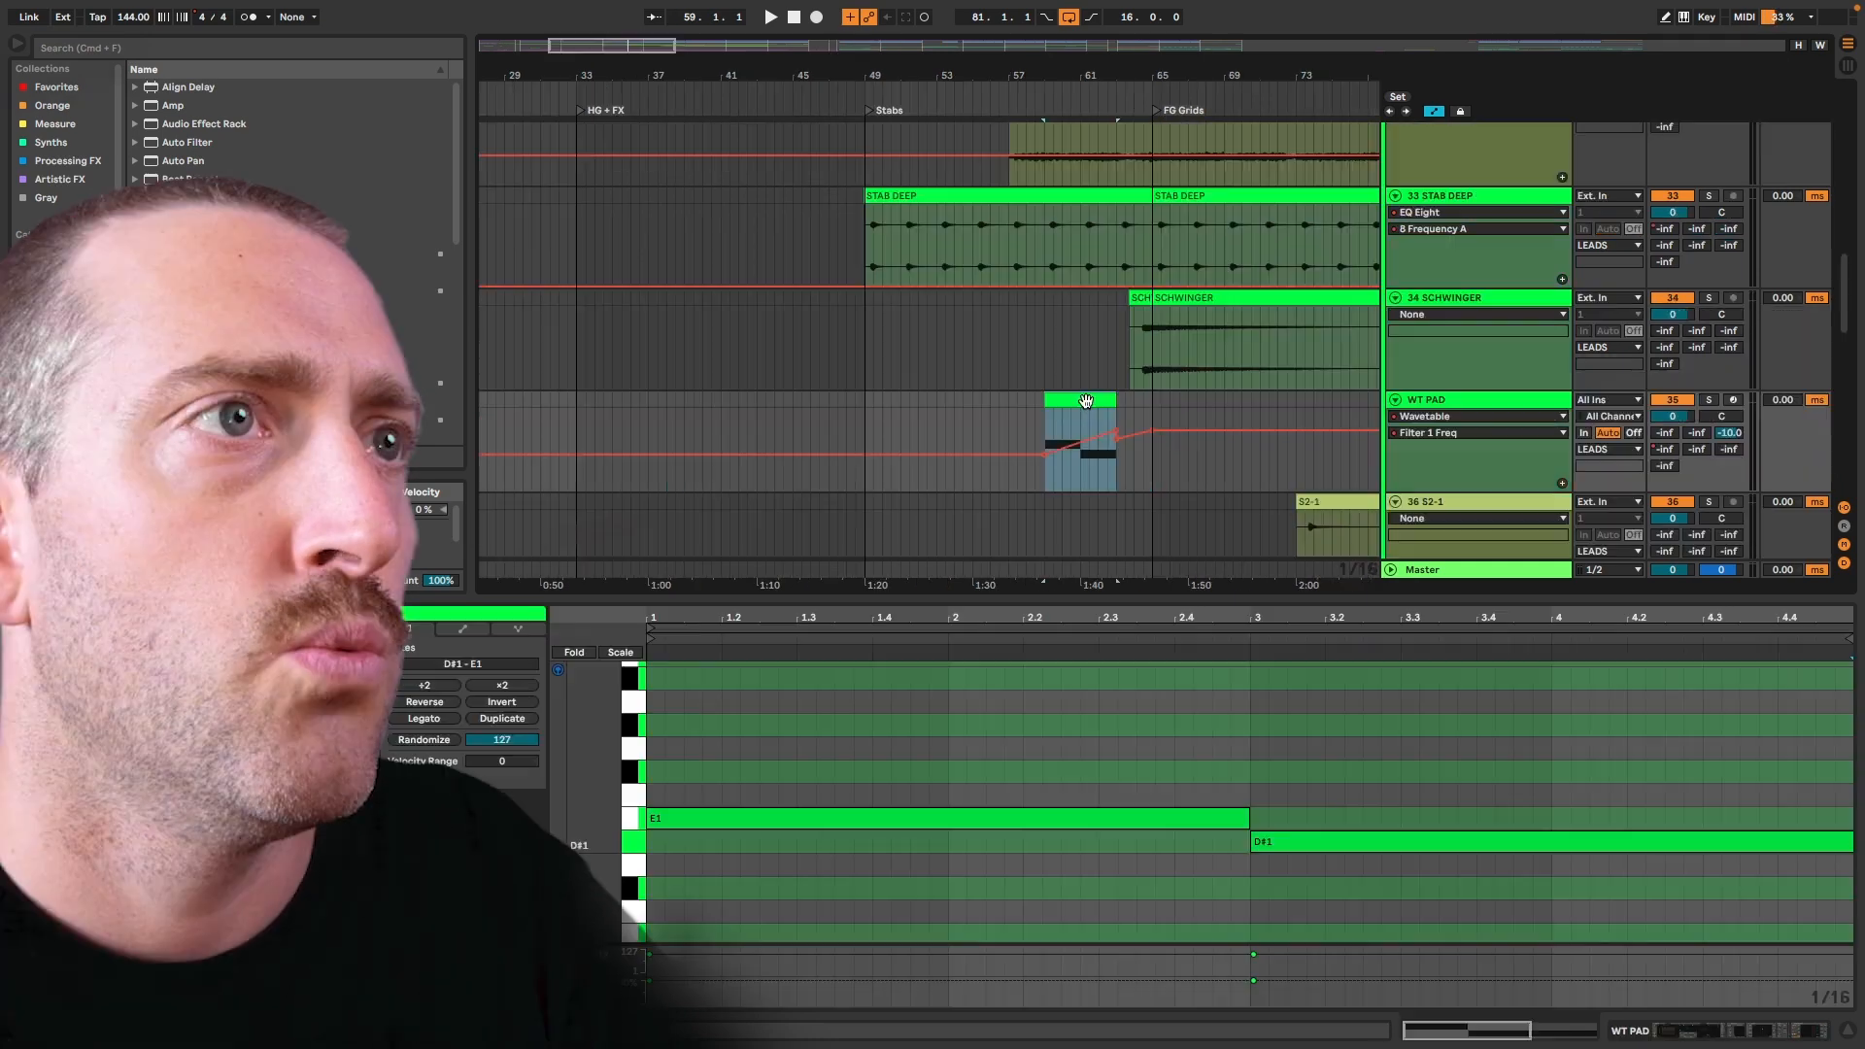
# Solo and unsolo the WT PAD track, and toggle its record arm
pyautogui.press('s')
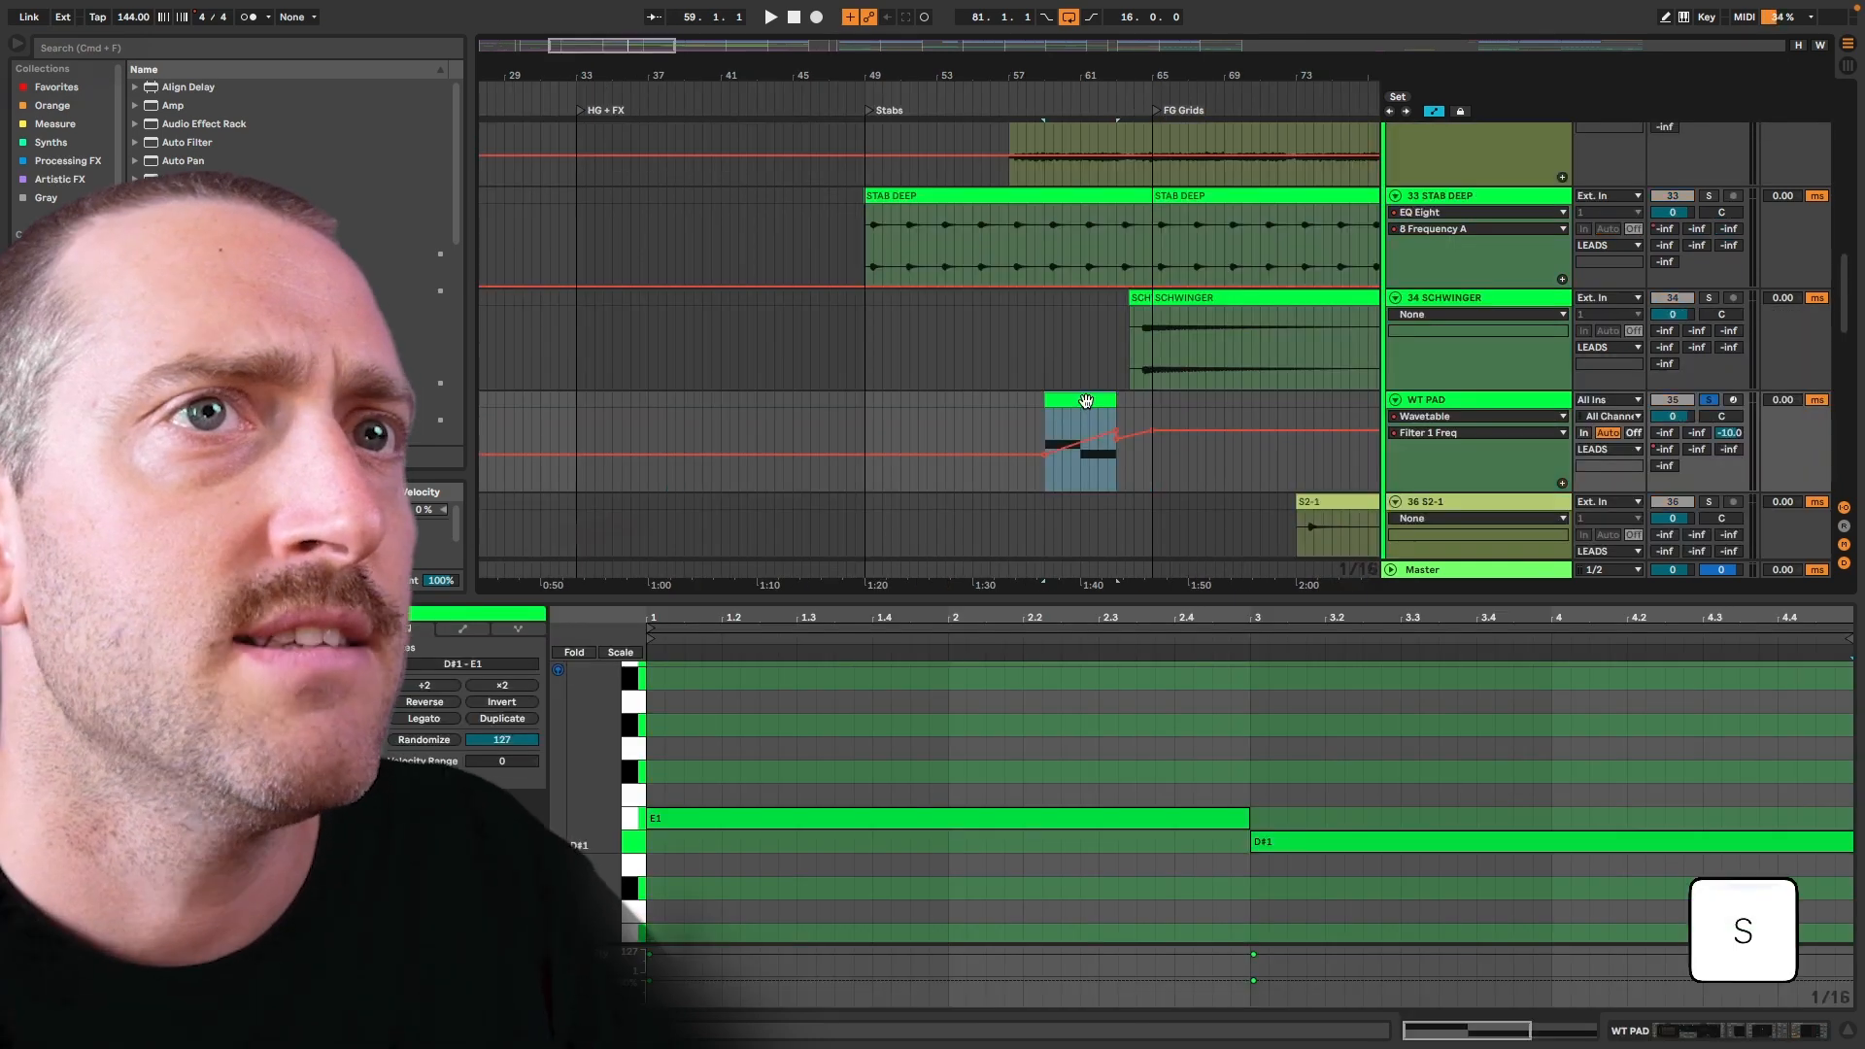
pyautogui.press('s')
pyautogui.press('c')
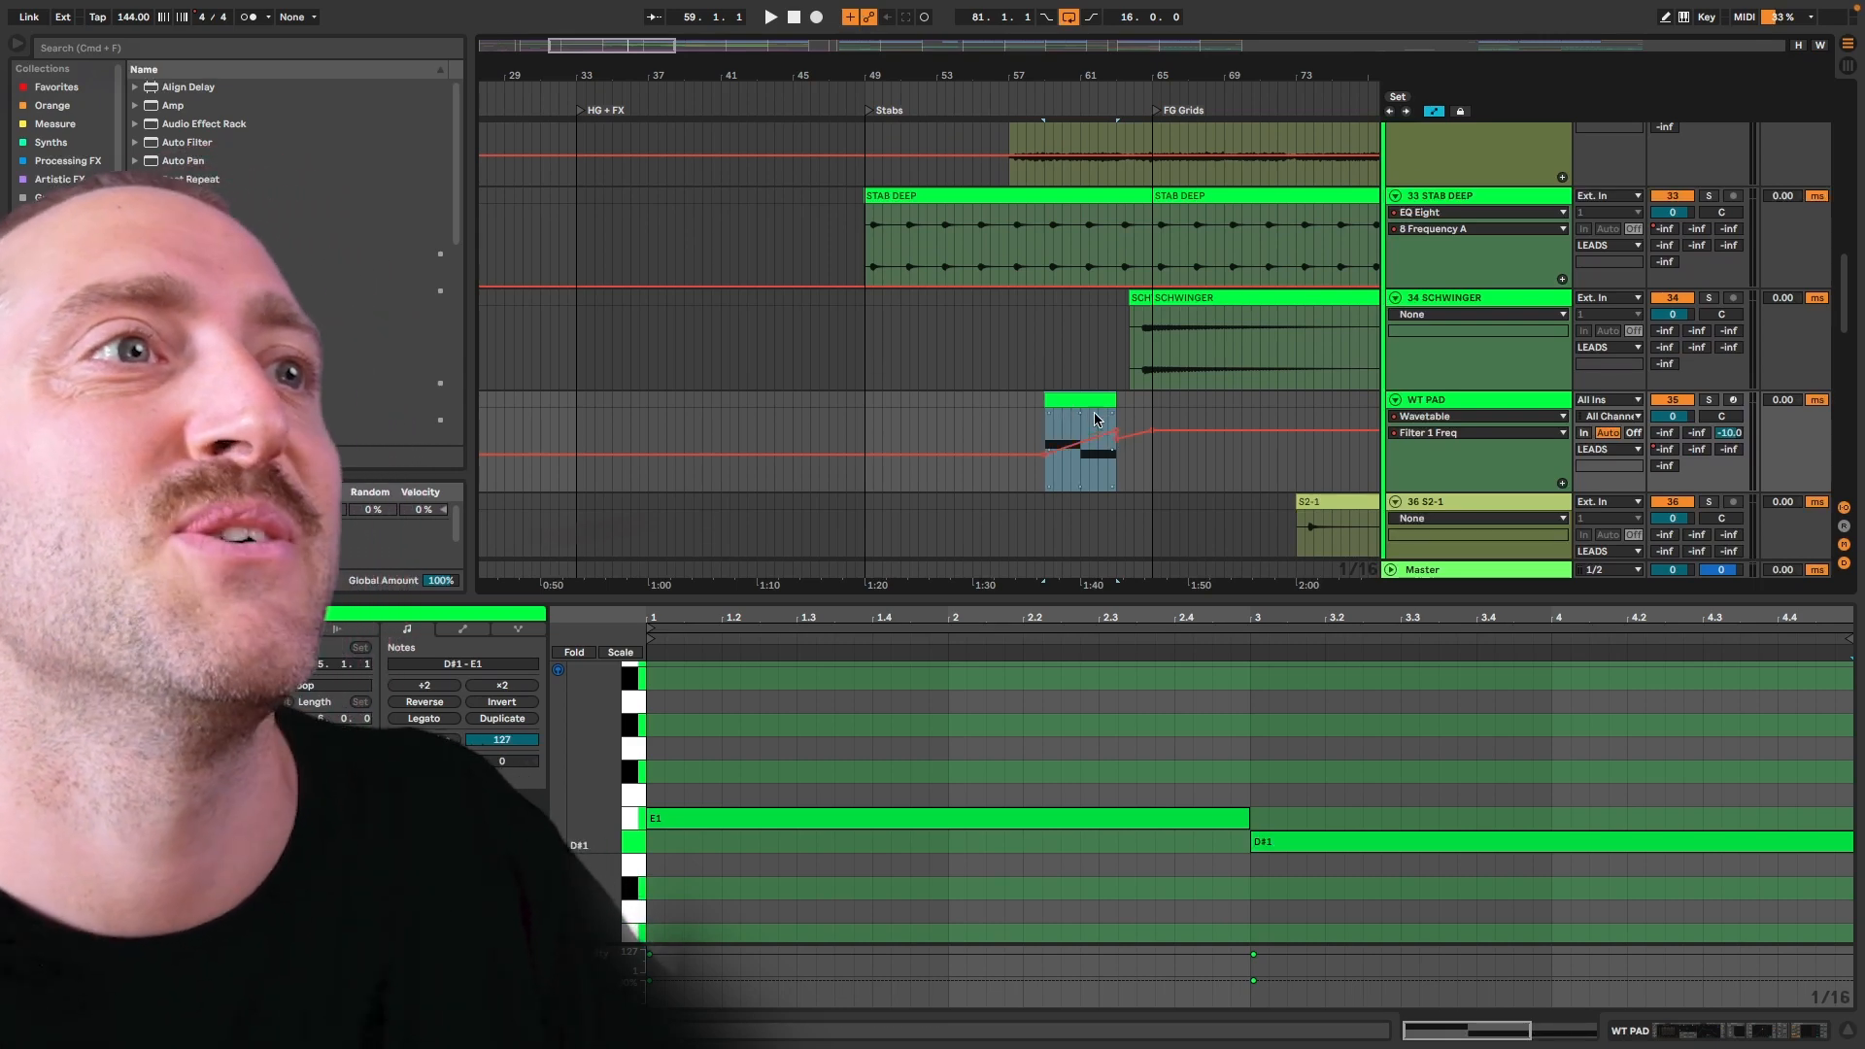
# Duplicate the WT PAD clip that starts at bar 59, cut the duplicate, and paste it around bar 65
pyautogui.press('super+d')
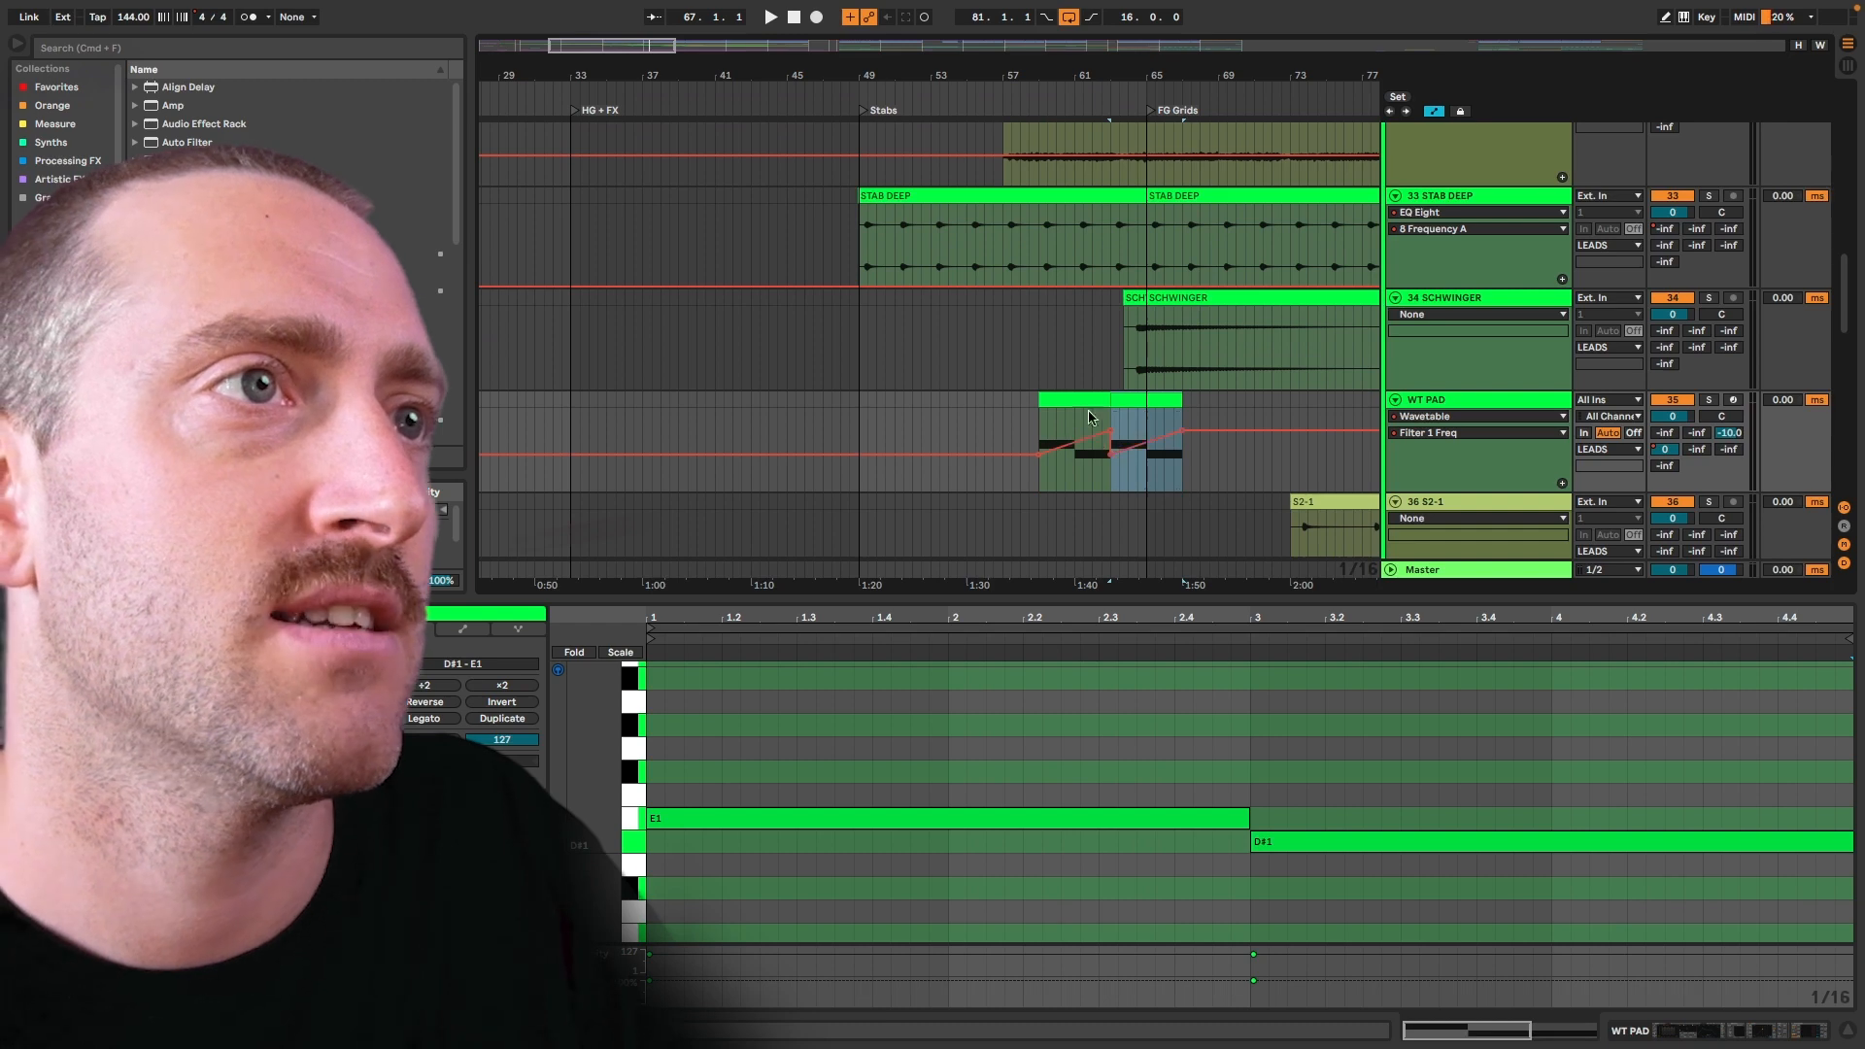
pyautogui.press('super+x')
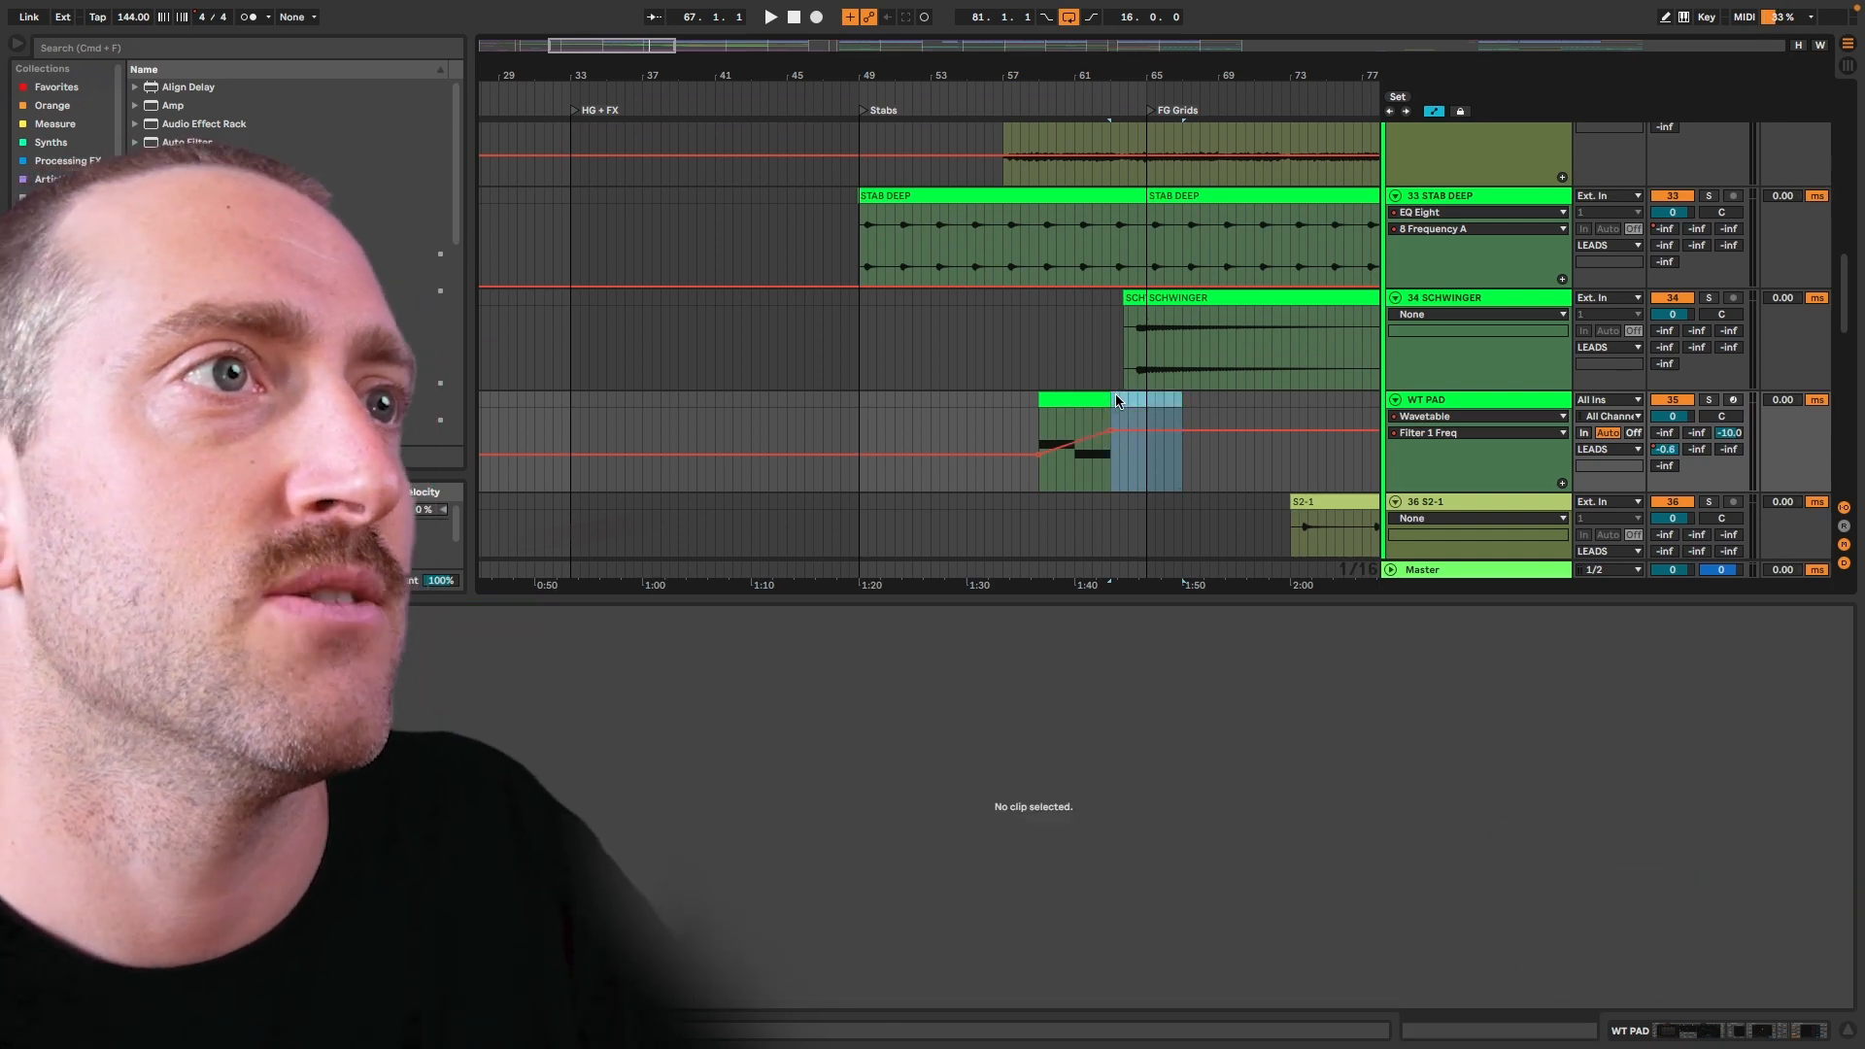
pyautogui.click(1148, 402)
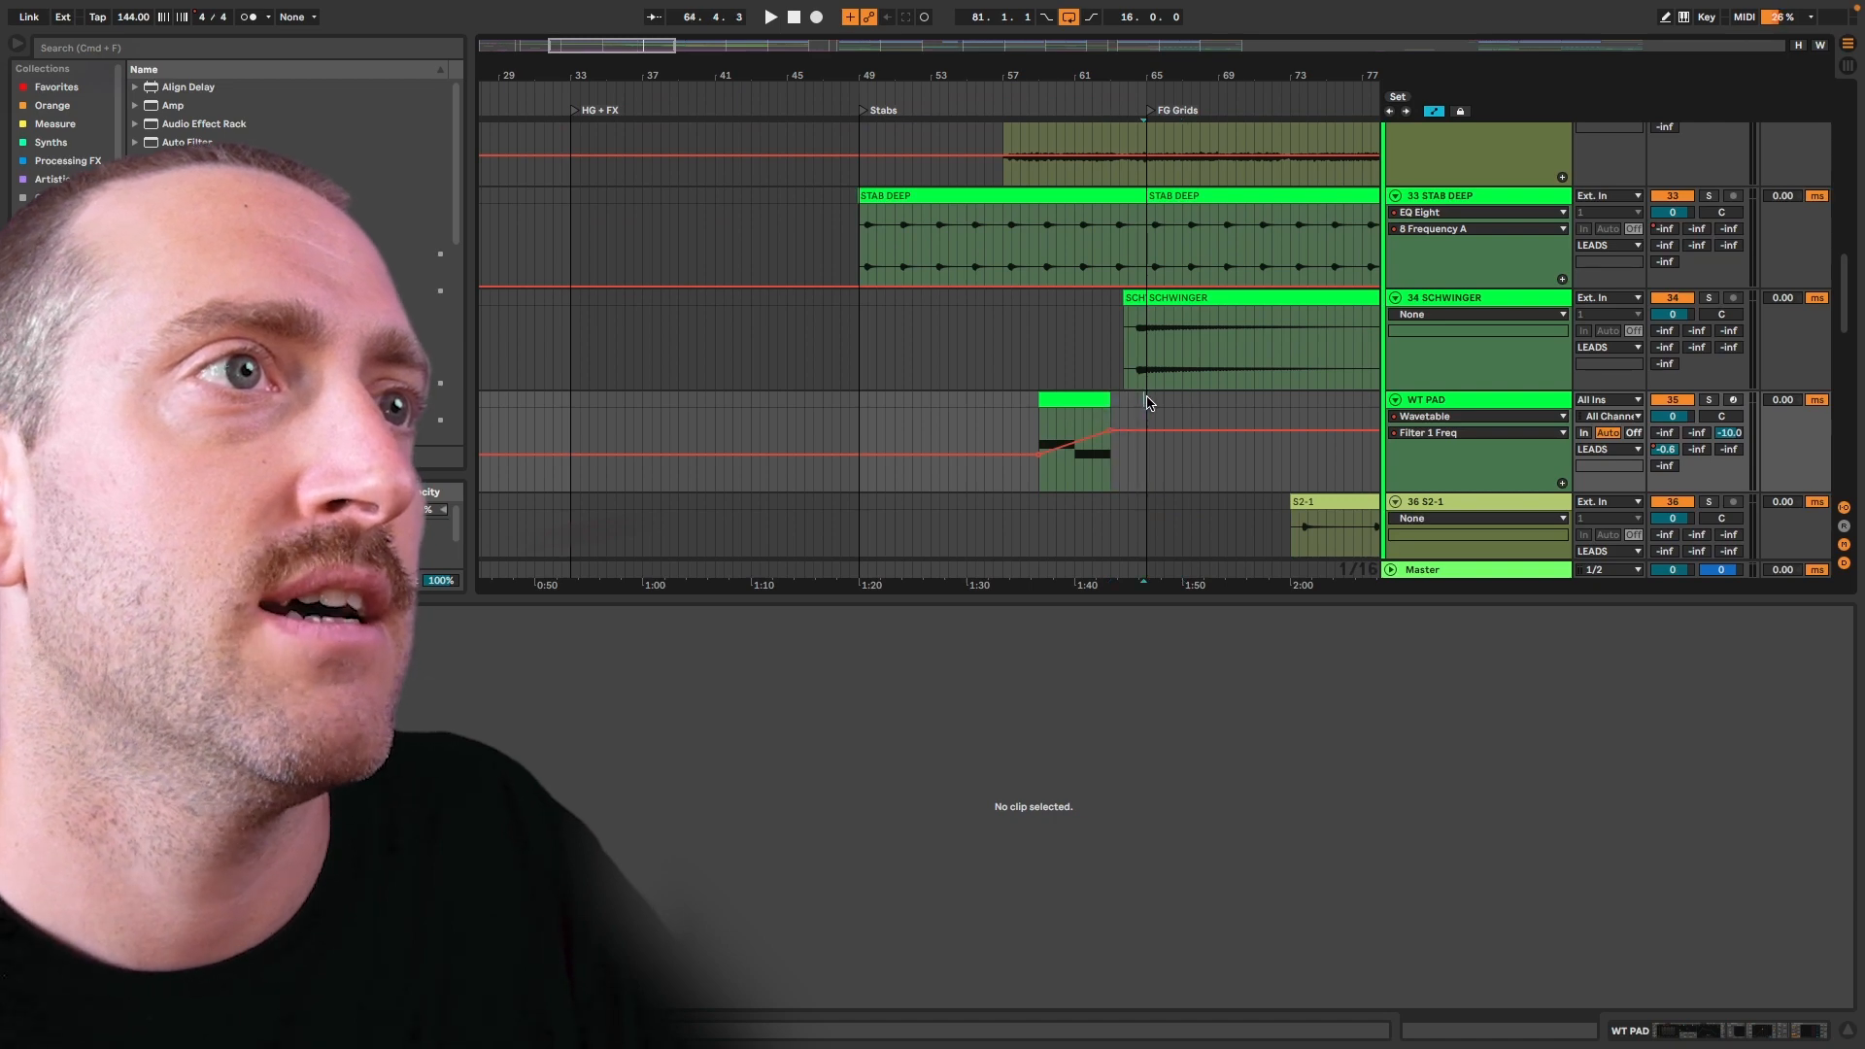
pyautogui.press('super+v')
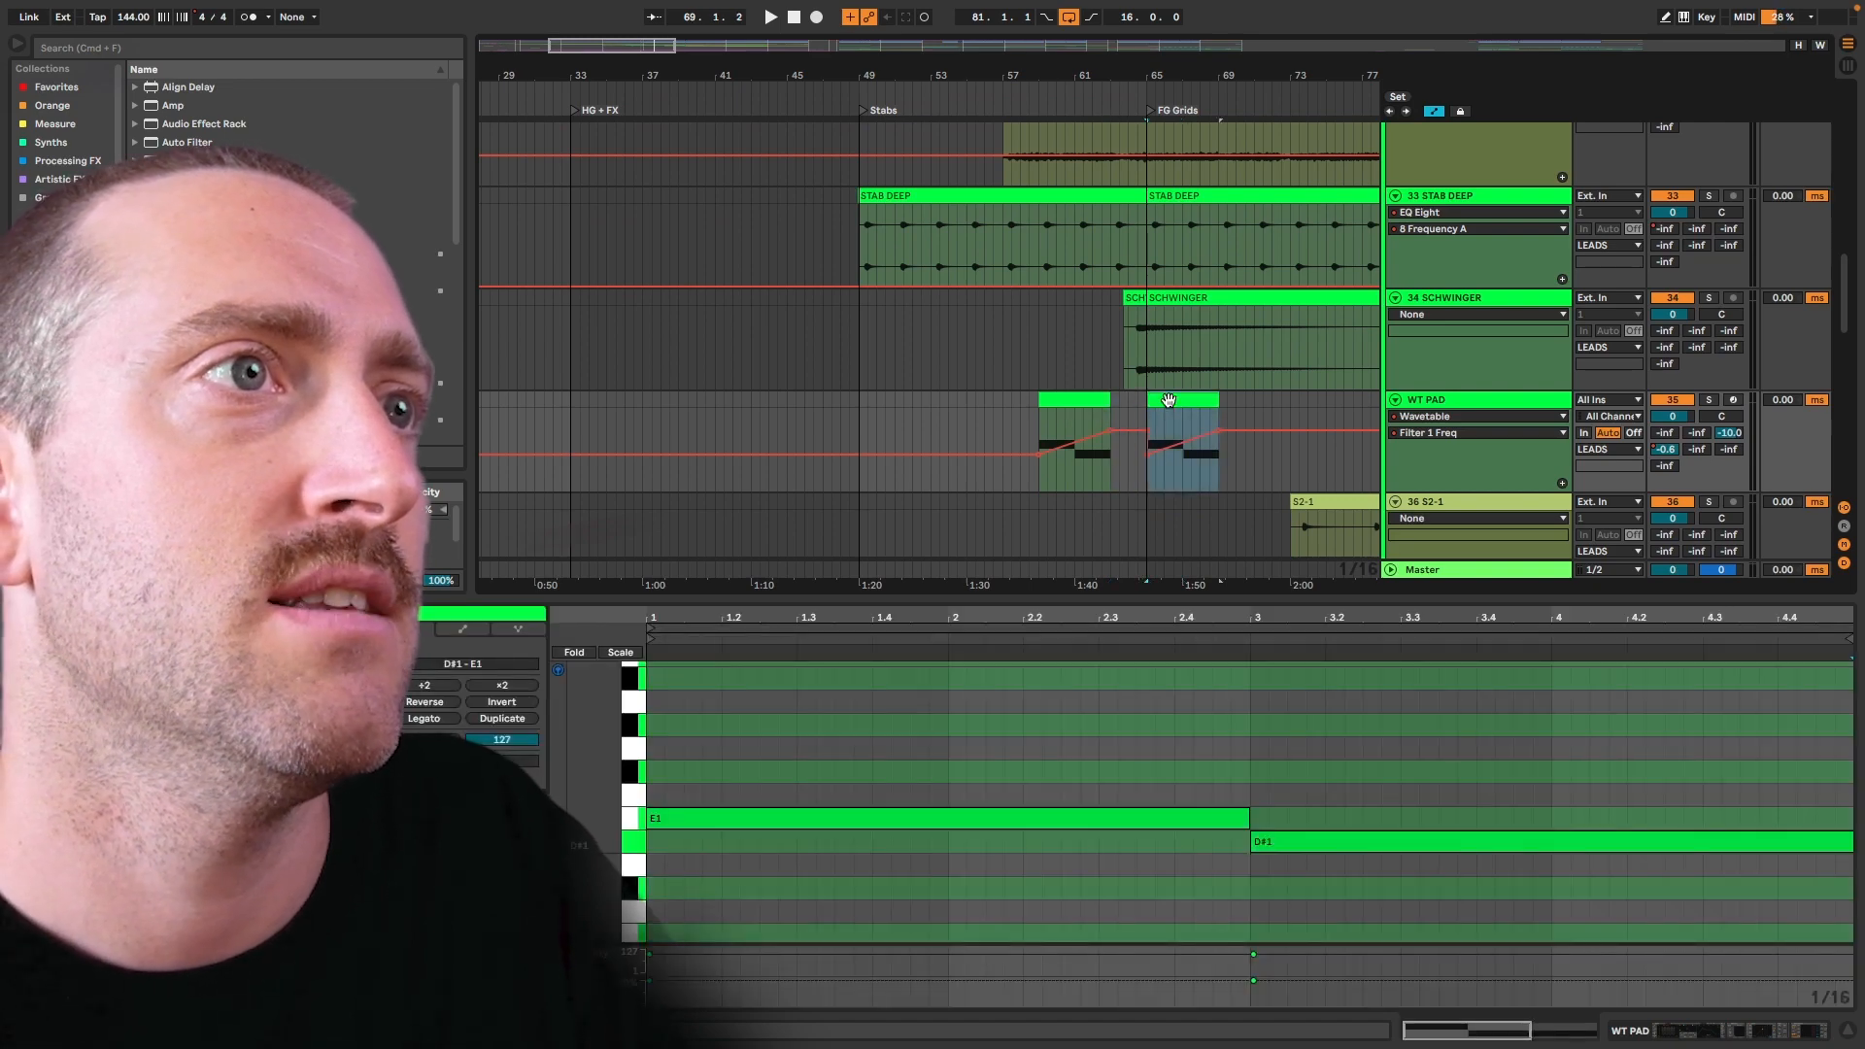
pyautogui.press('ctrl+super+v')
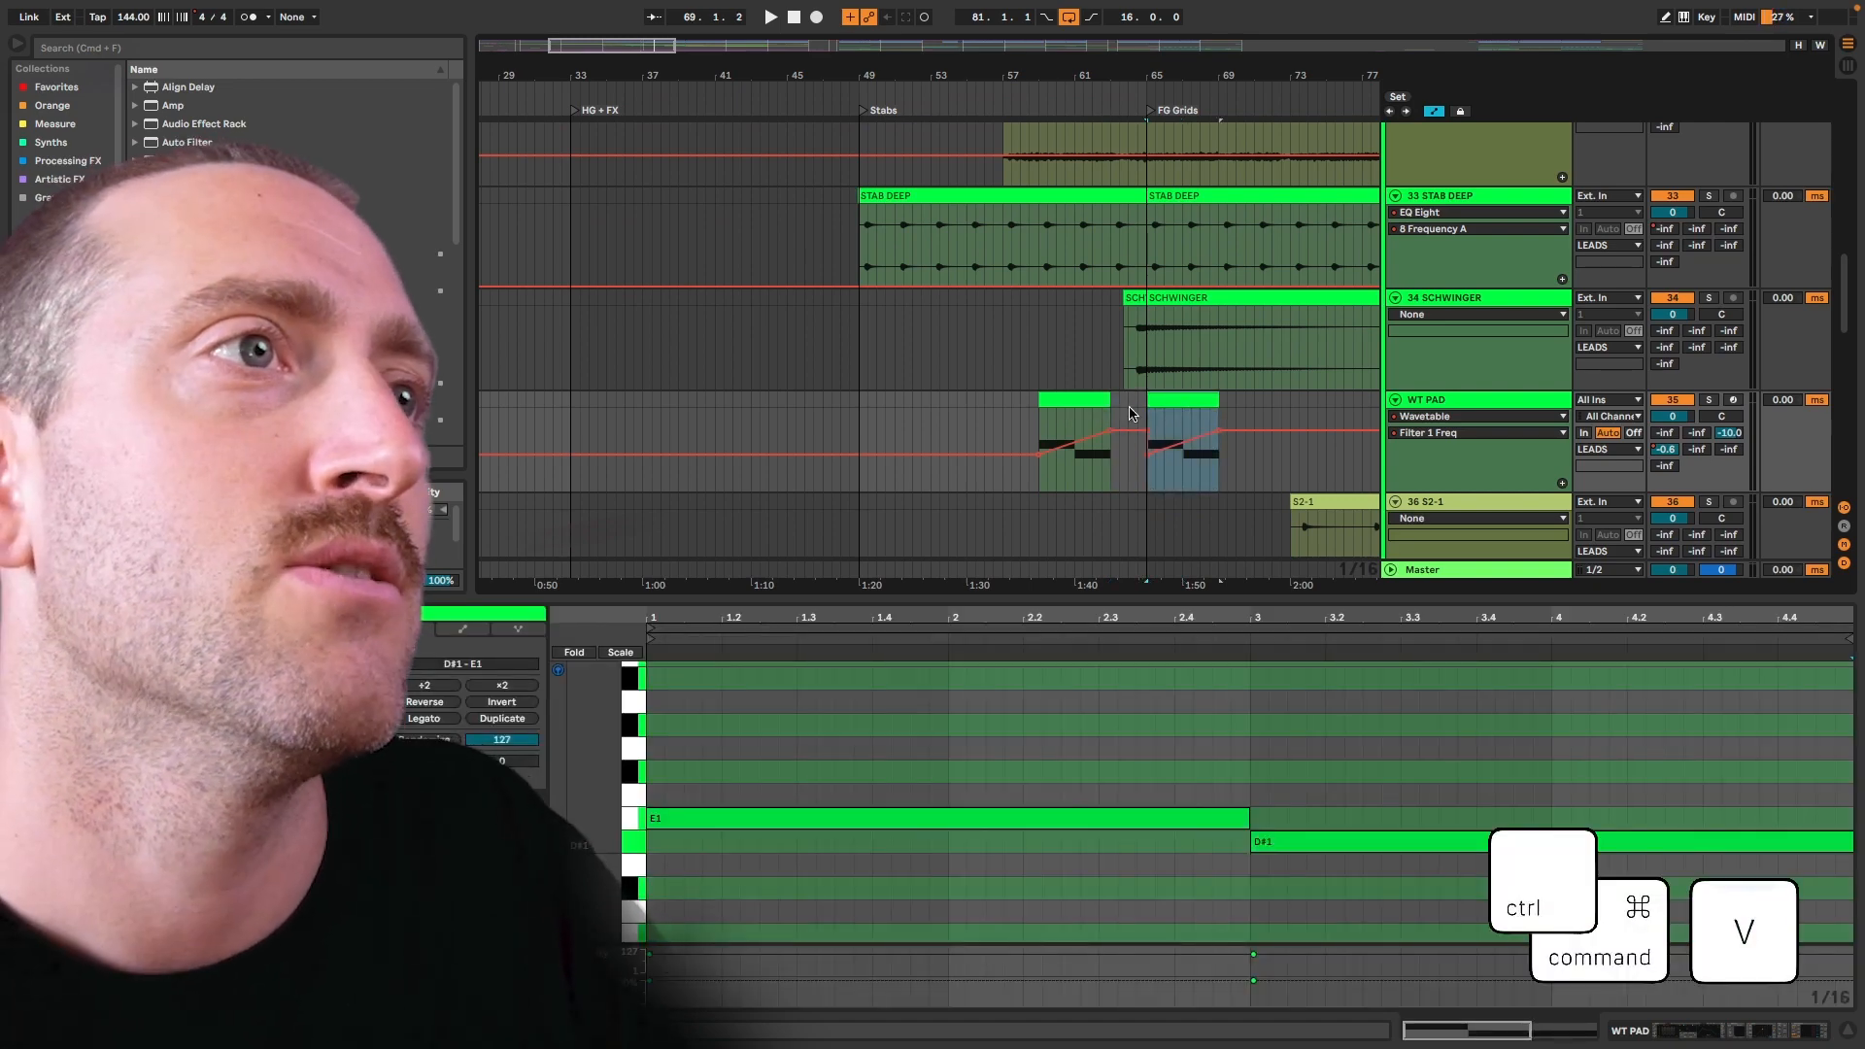
# Copy the WT PAD clip and paste three more copies on its track, near bars 72, 79 and 86
pyautogui.press('ctrl+super+c')
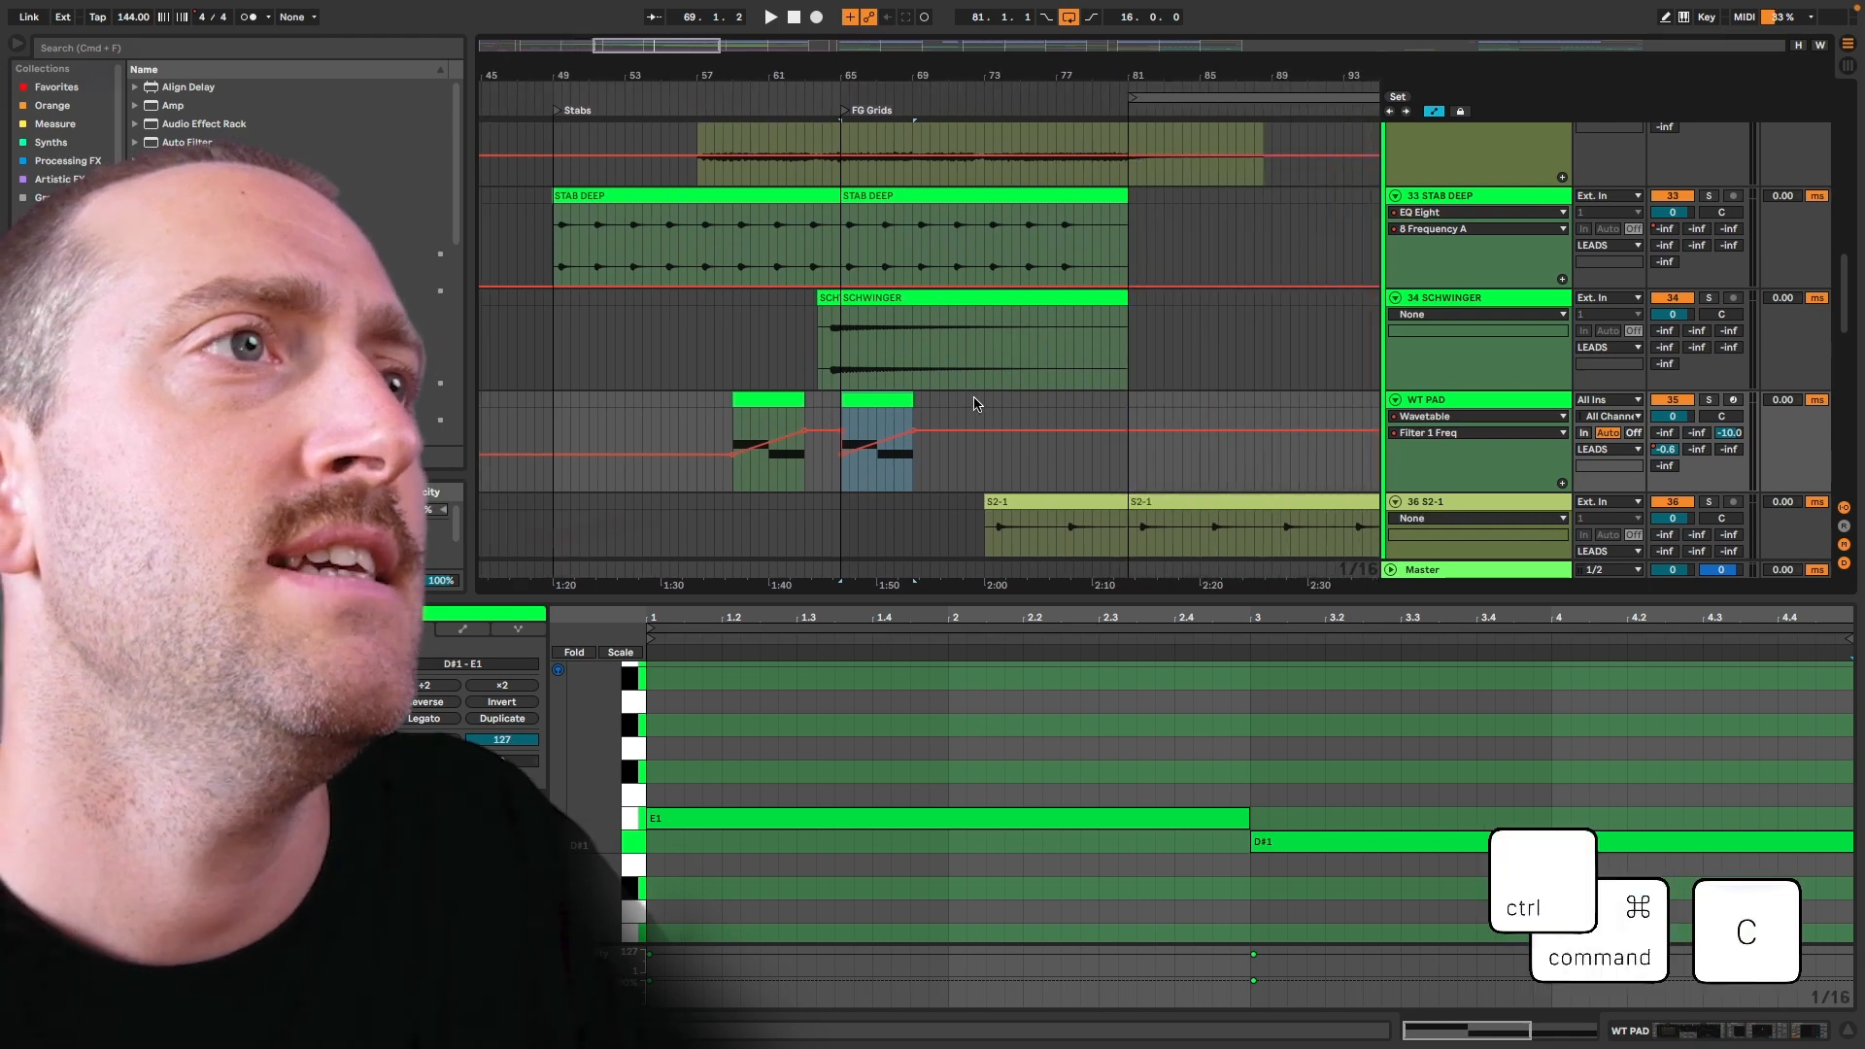
pyautogui.click(964, 401)
pyautogui.press('ctrl+super+v')
pyautogui.click(1094, 401)
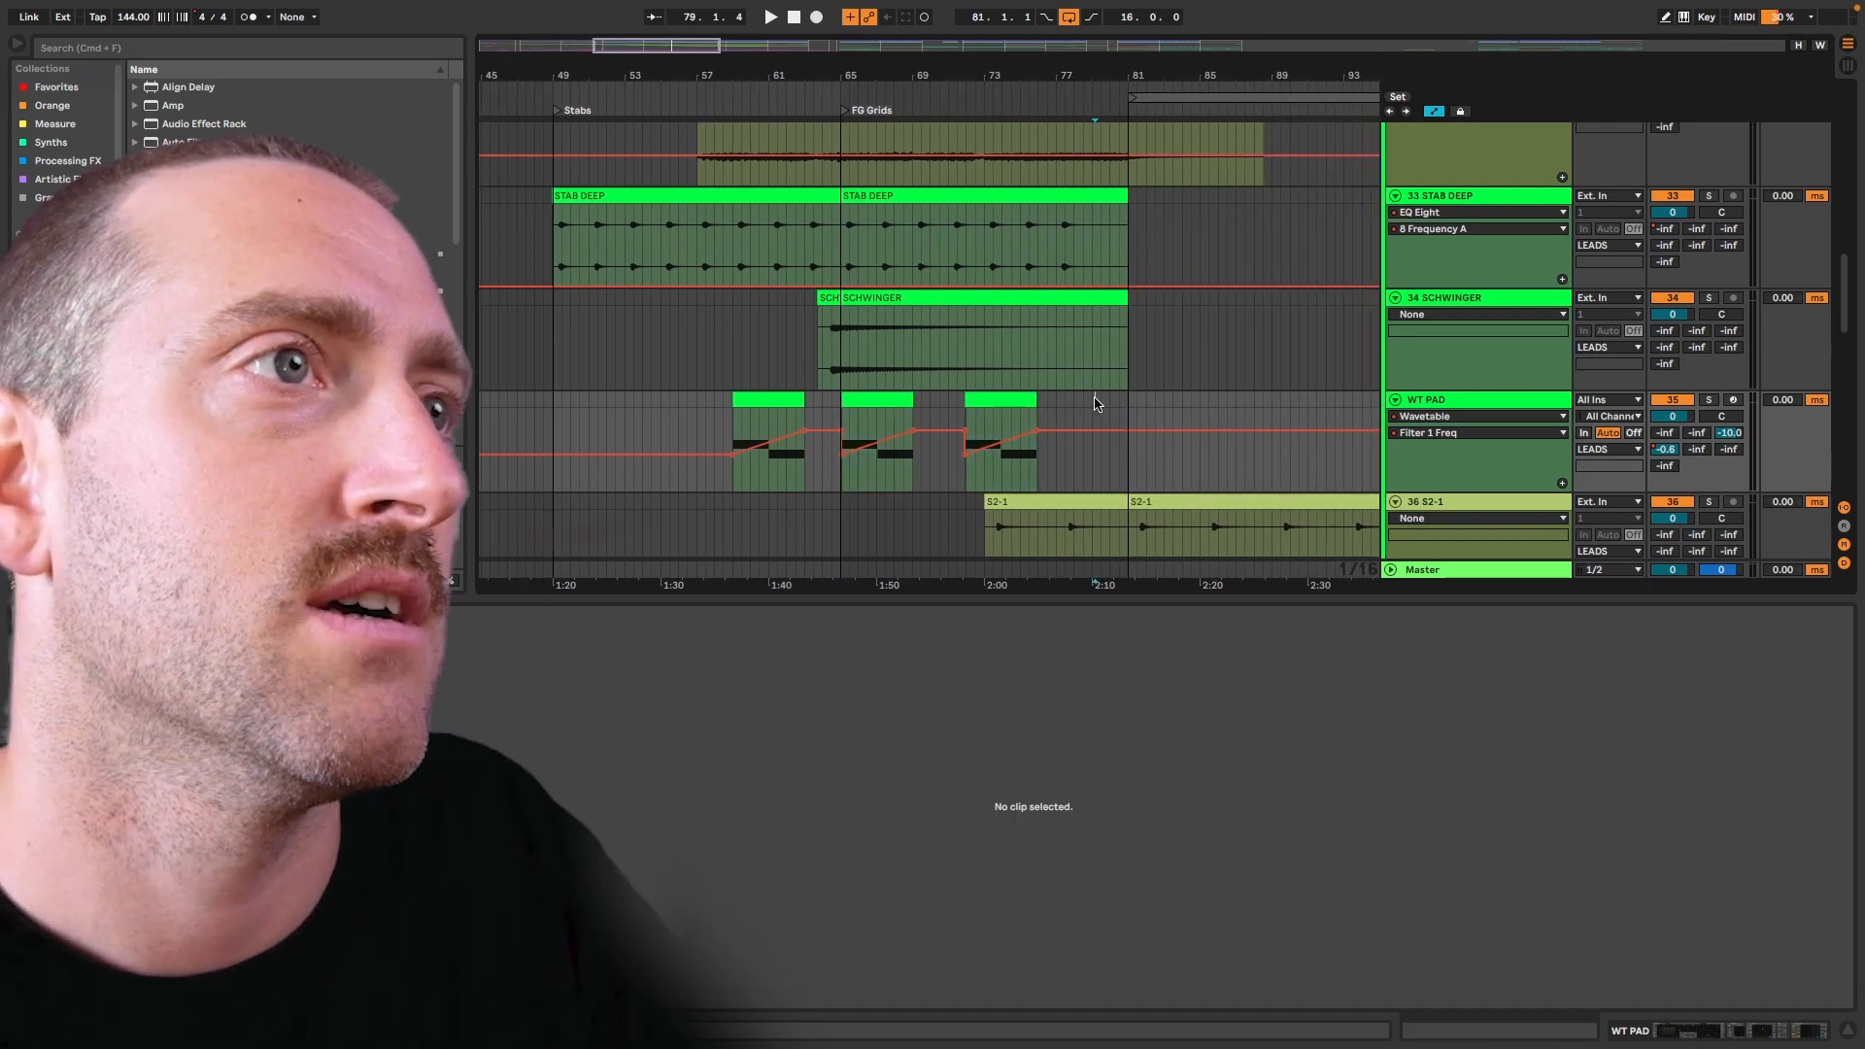
pyautogui.press('ctrl+super+v')
pyautogui.click(1172, 401)
pyautogui.press('ctrl+super+v')
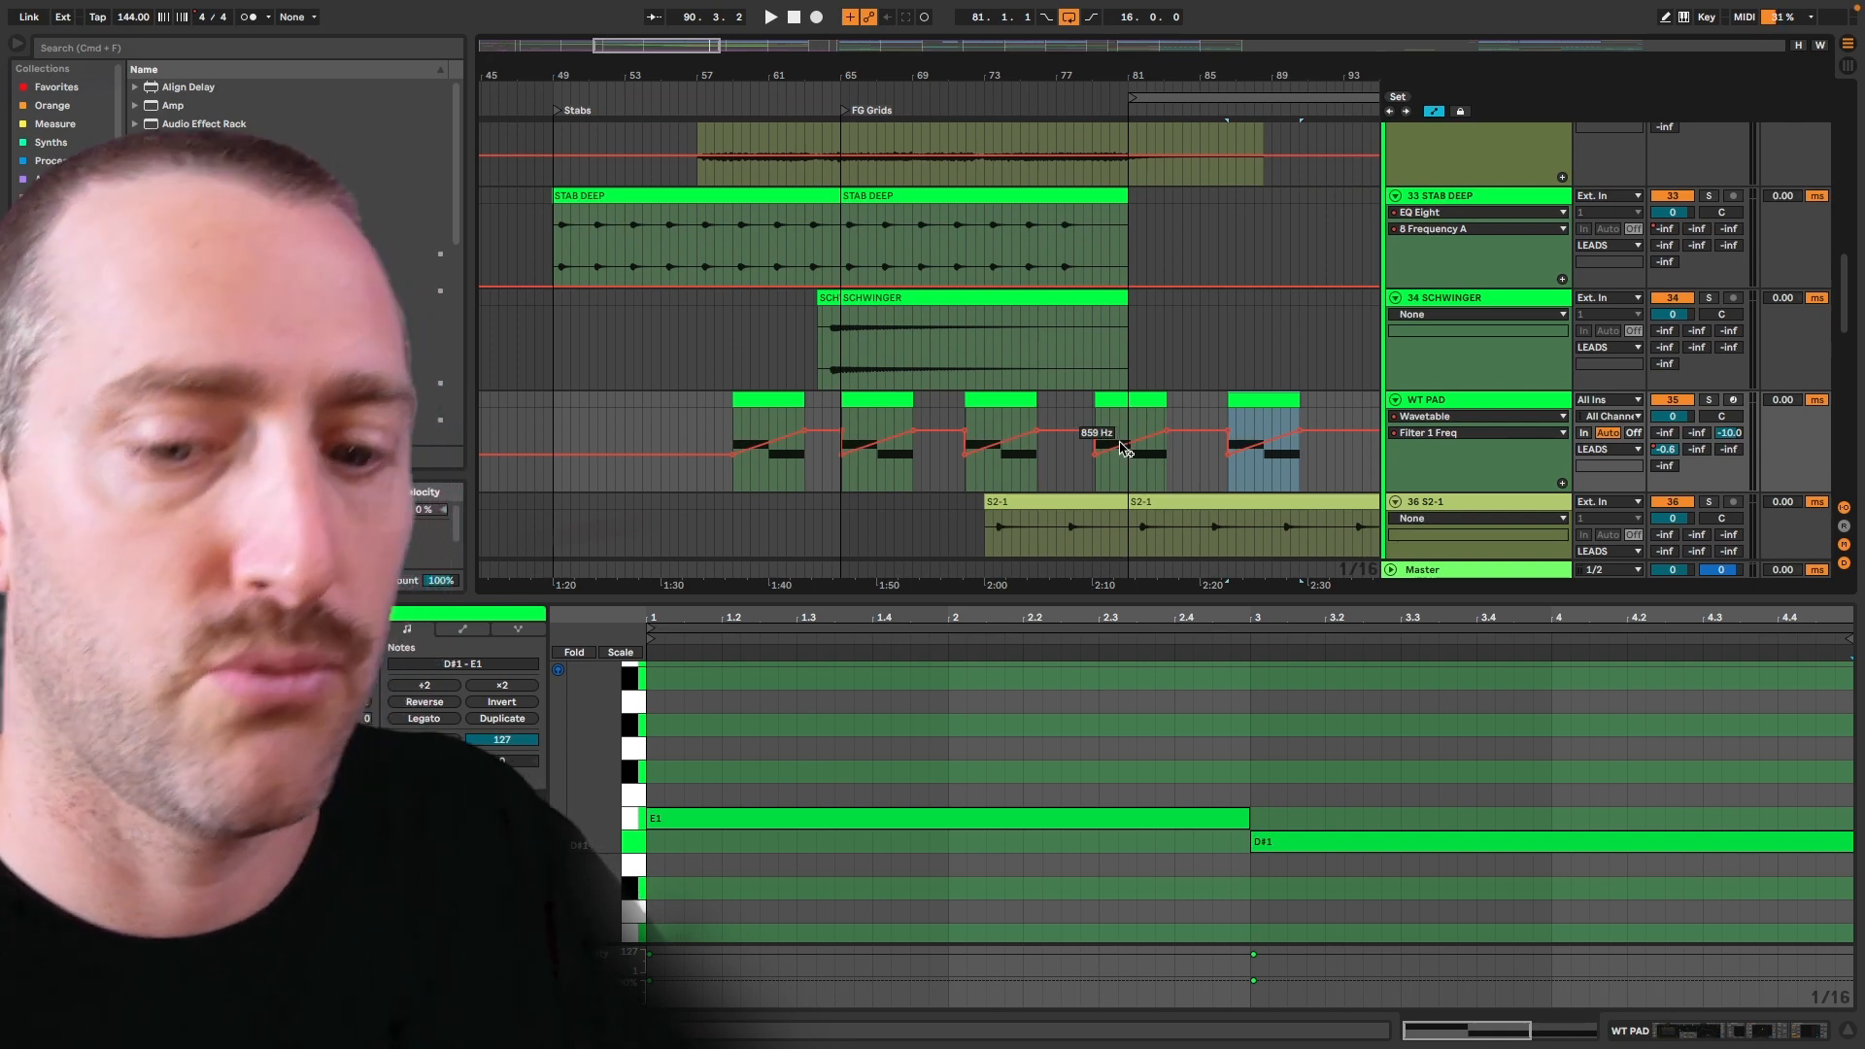
# Undo the pasted WT PAD clip copies
pyautogui.press('super+z')
pyautogui.press('super+z')
pyautogui.press('super+z')
pyautogui.press('super+z')
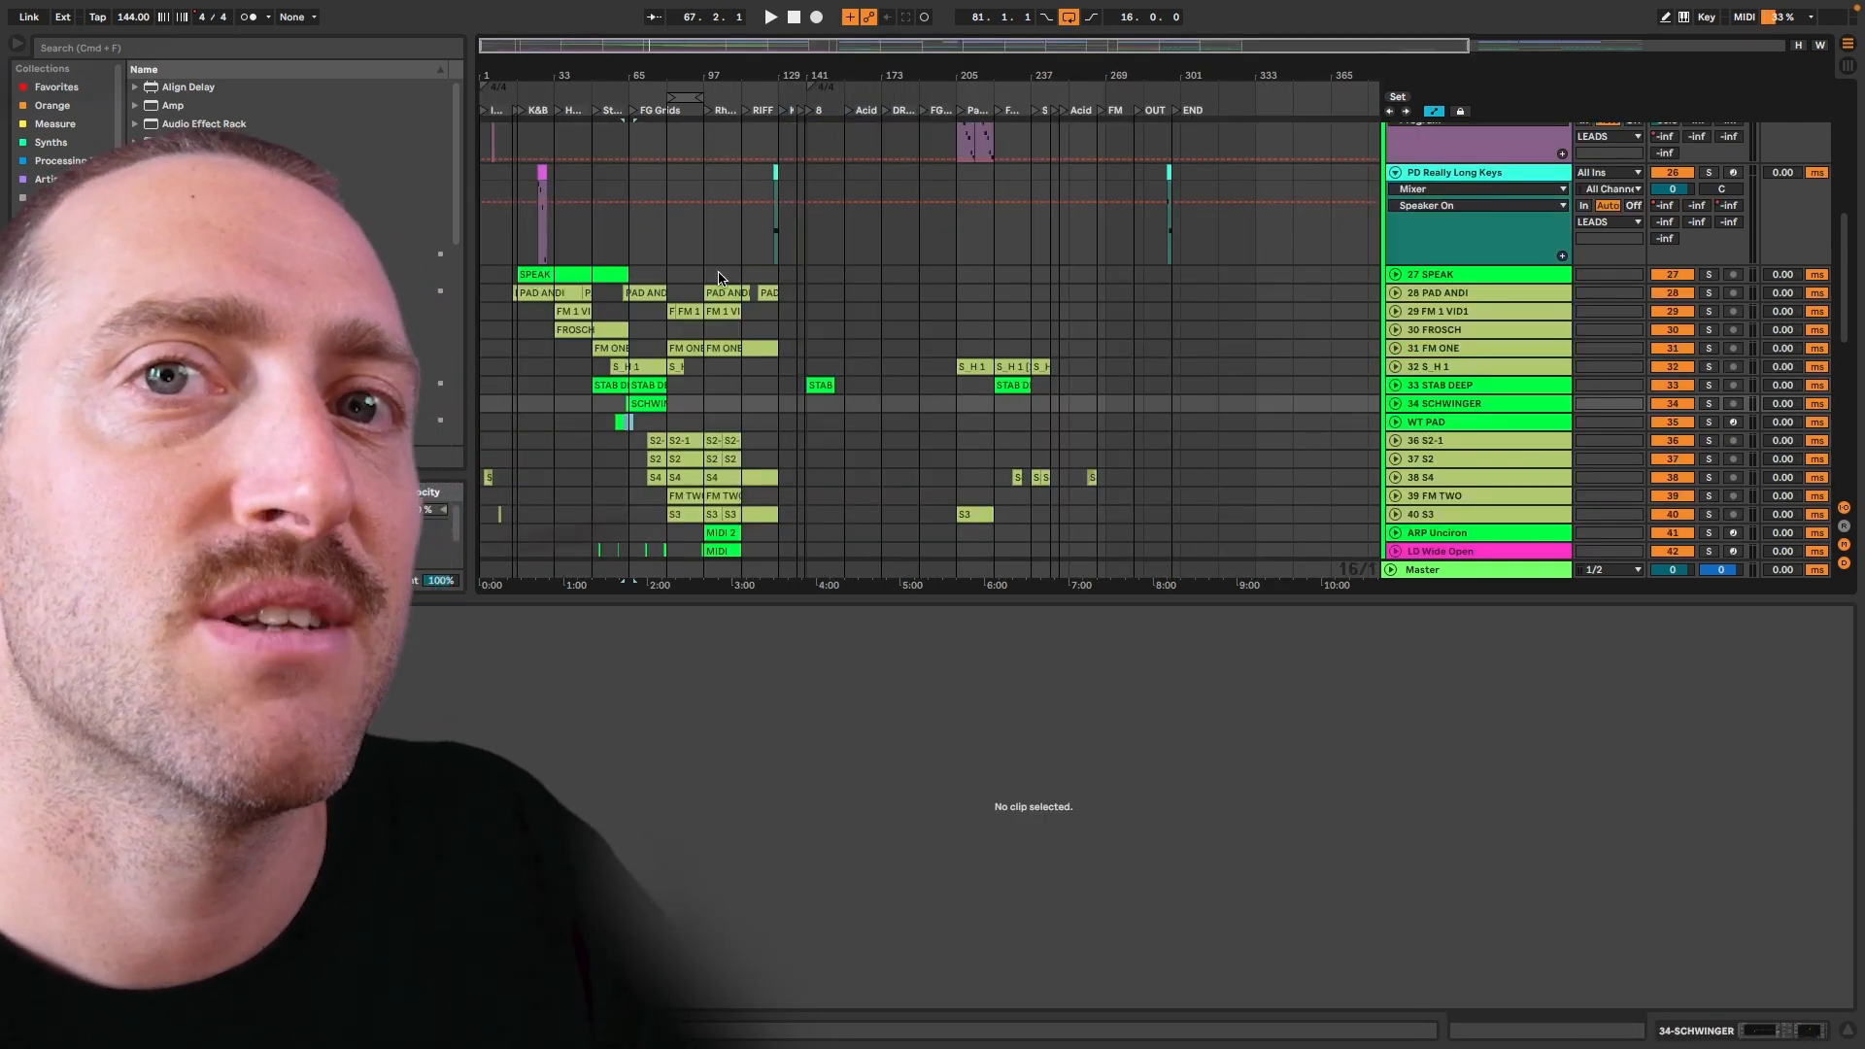
# Select bars 97 to 113 in the arrangement and duplicate that time range across all tracks
pyautogui.moveTo(707, 249); pyautogui.dragTo(738, 250)
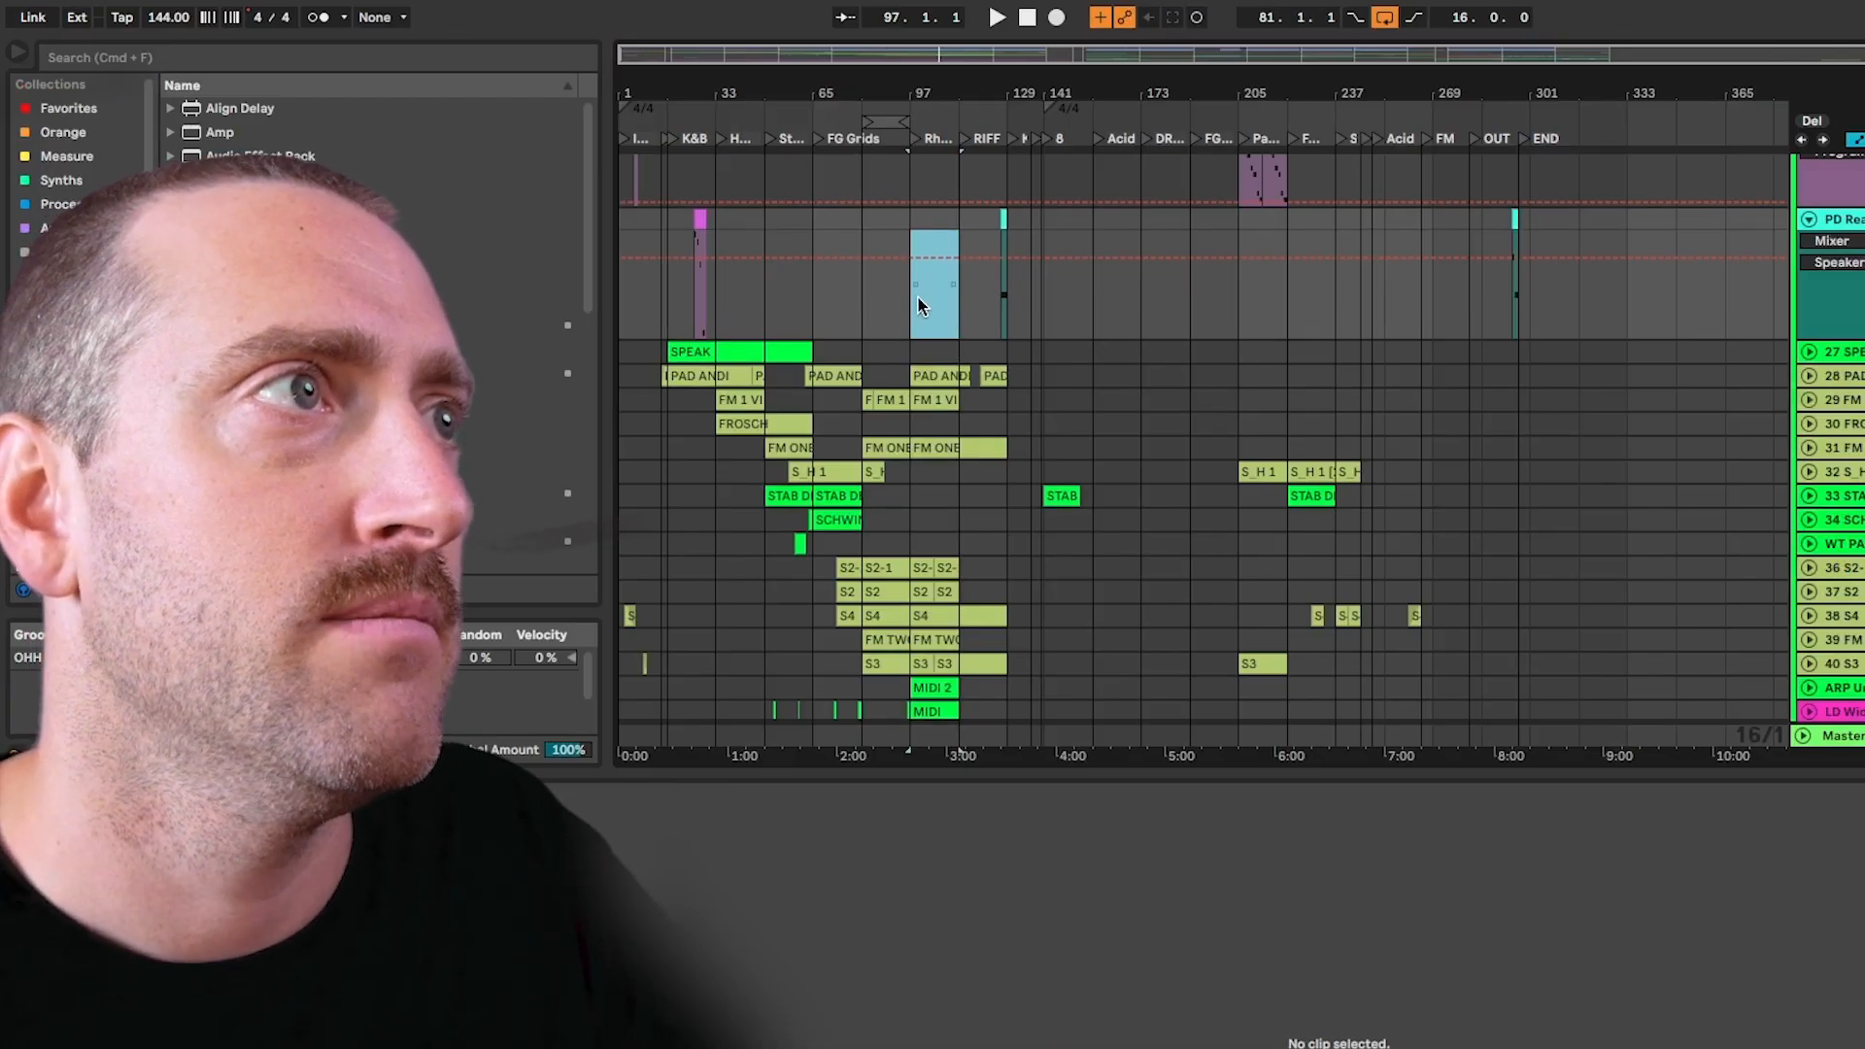
pyautogui.hscroll(1, 917, 297)
pyautogui.press('ctrl+super+shift+d')
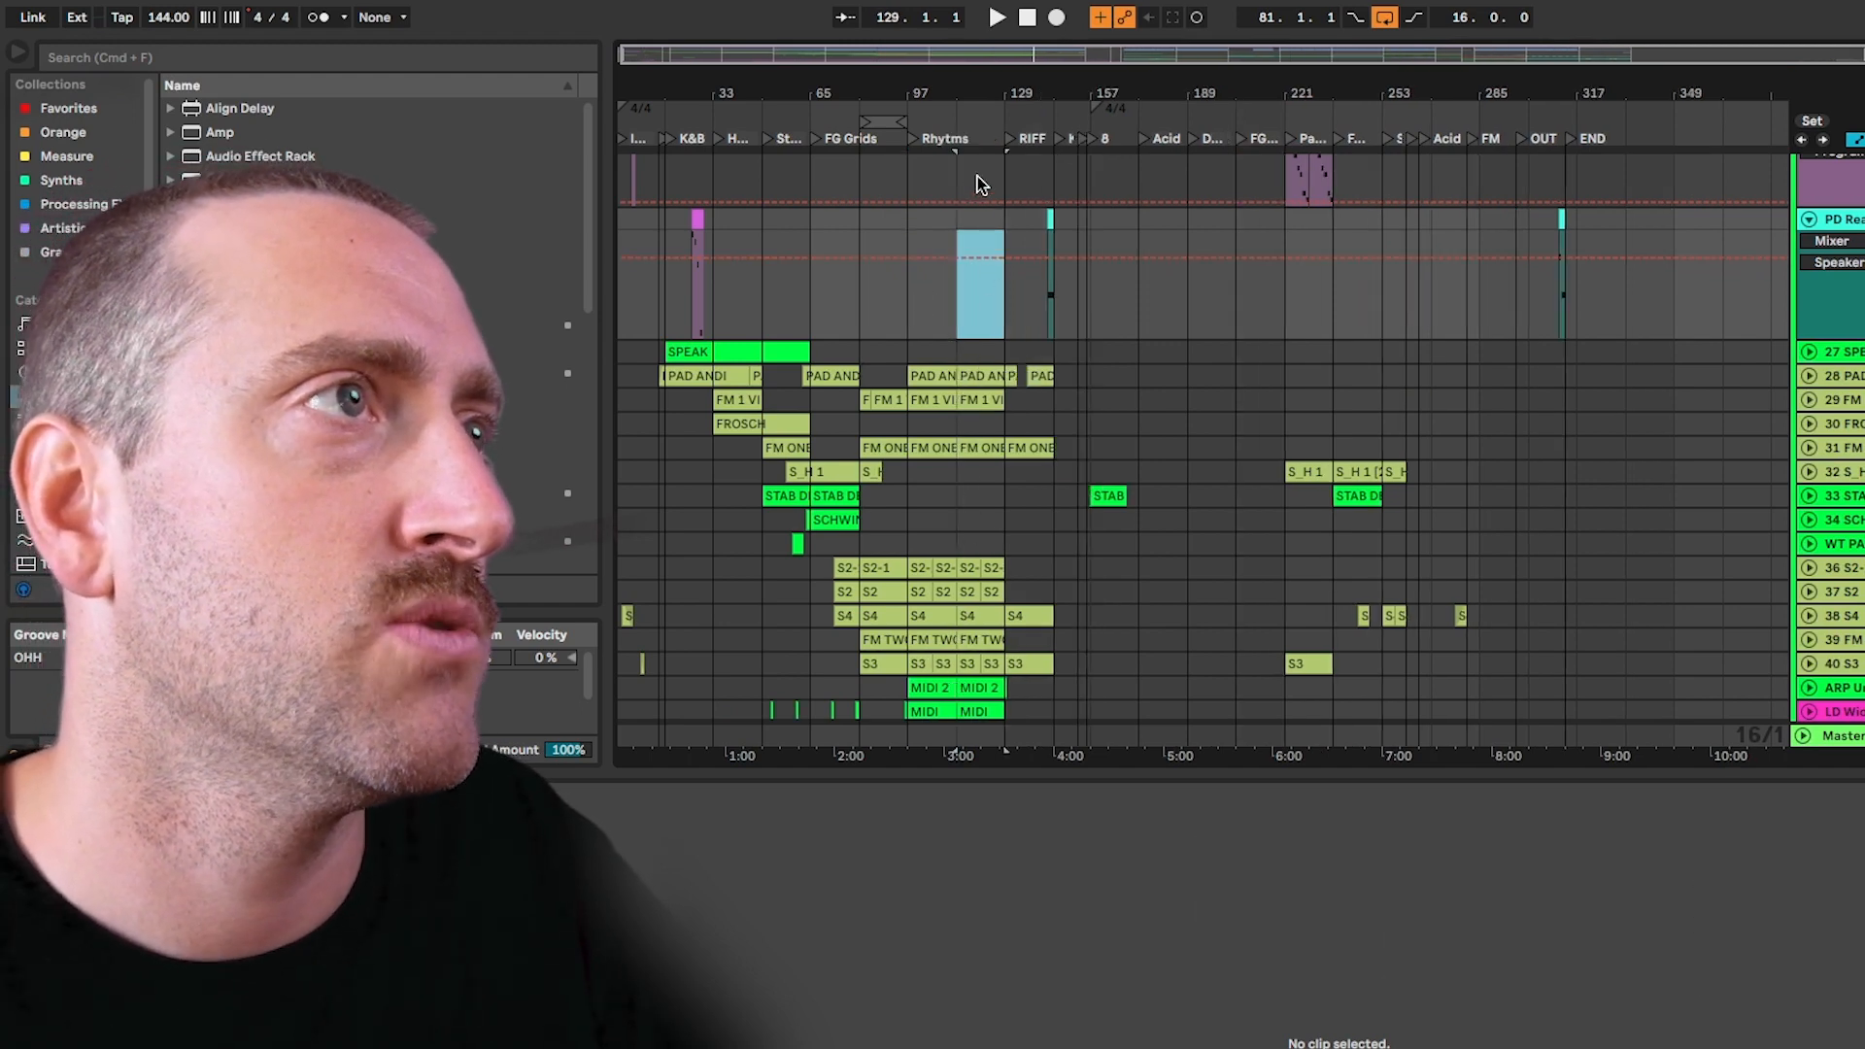
# Cut bars 113 to 129 as a time range across all tracks, paste it back, and undo the paste
pyautogui.press('ctrl+super+shift+x')
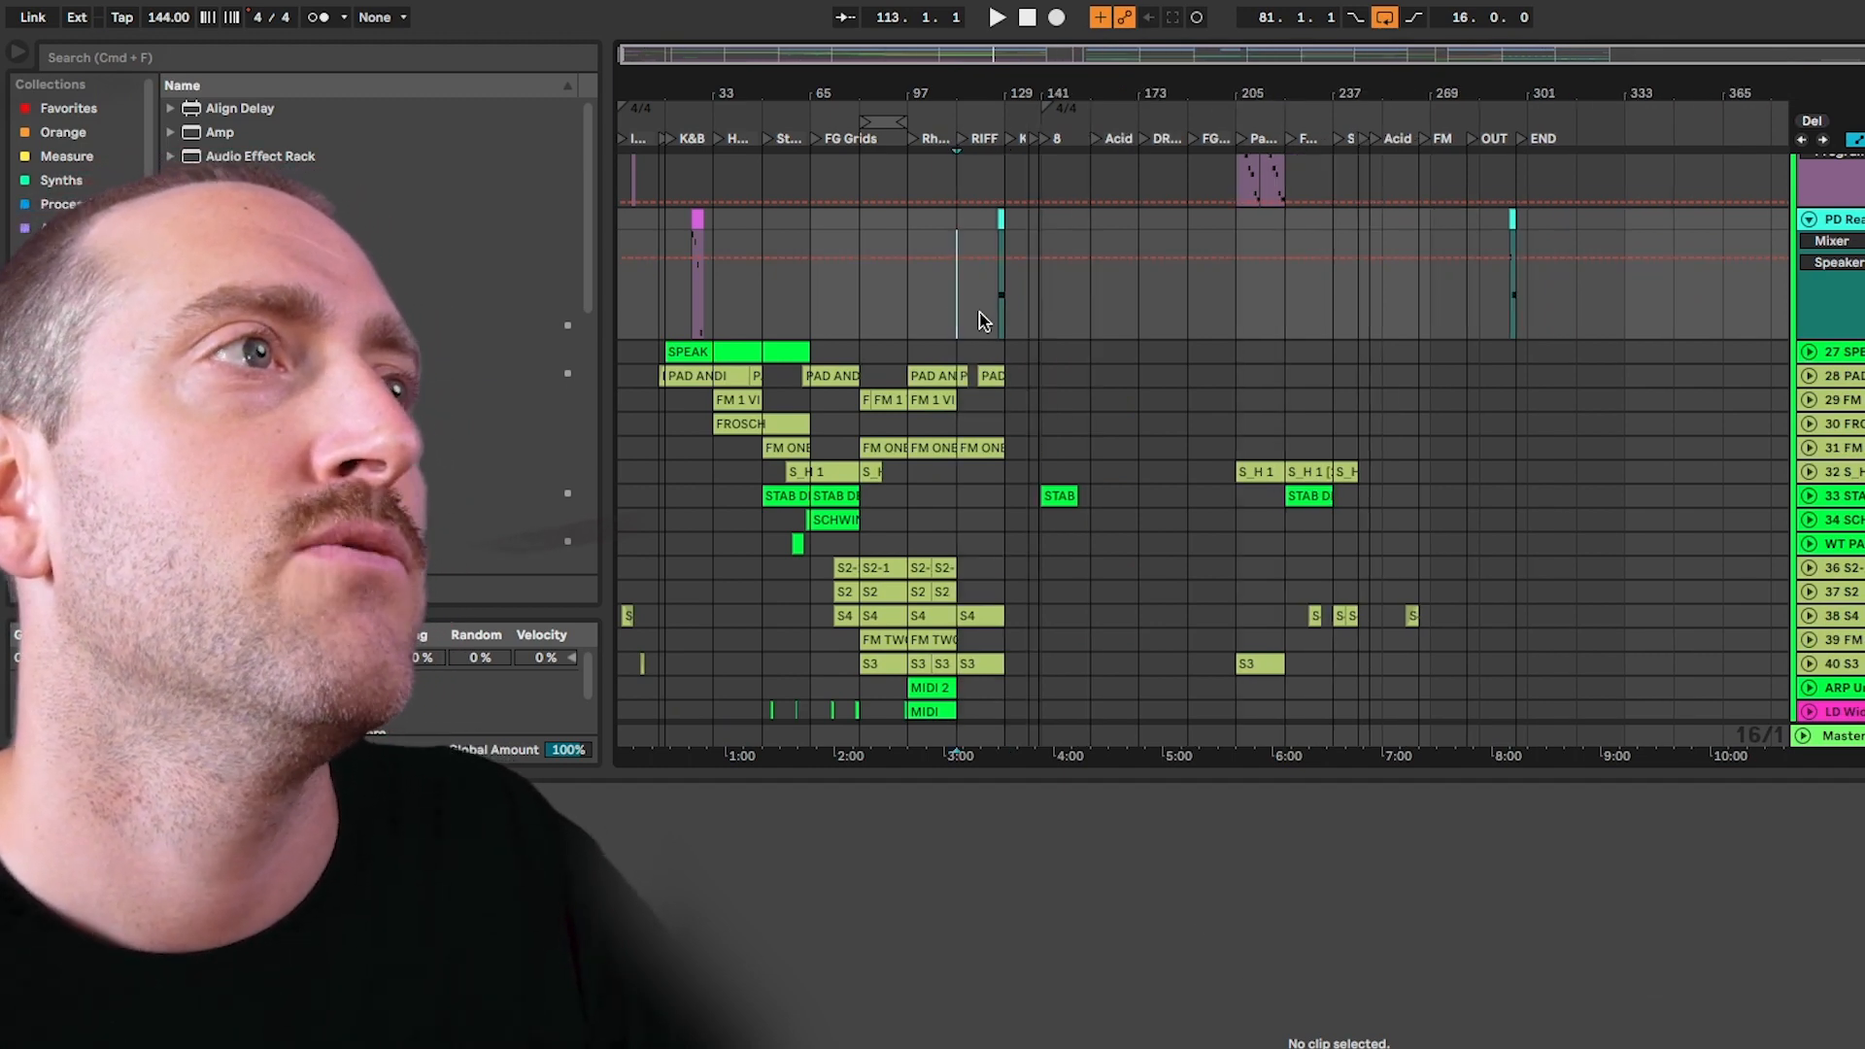
pyautogui.press('ctrl+super+shift+v')
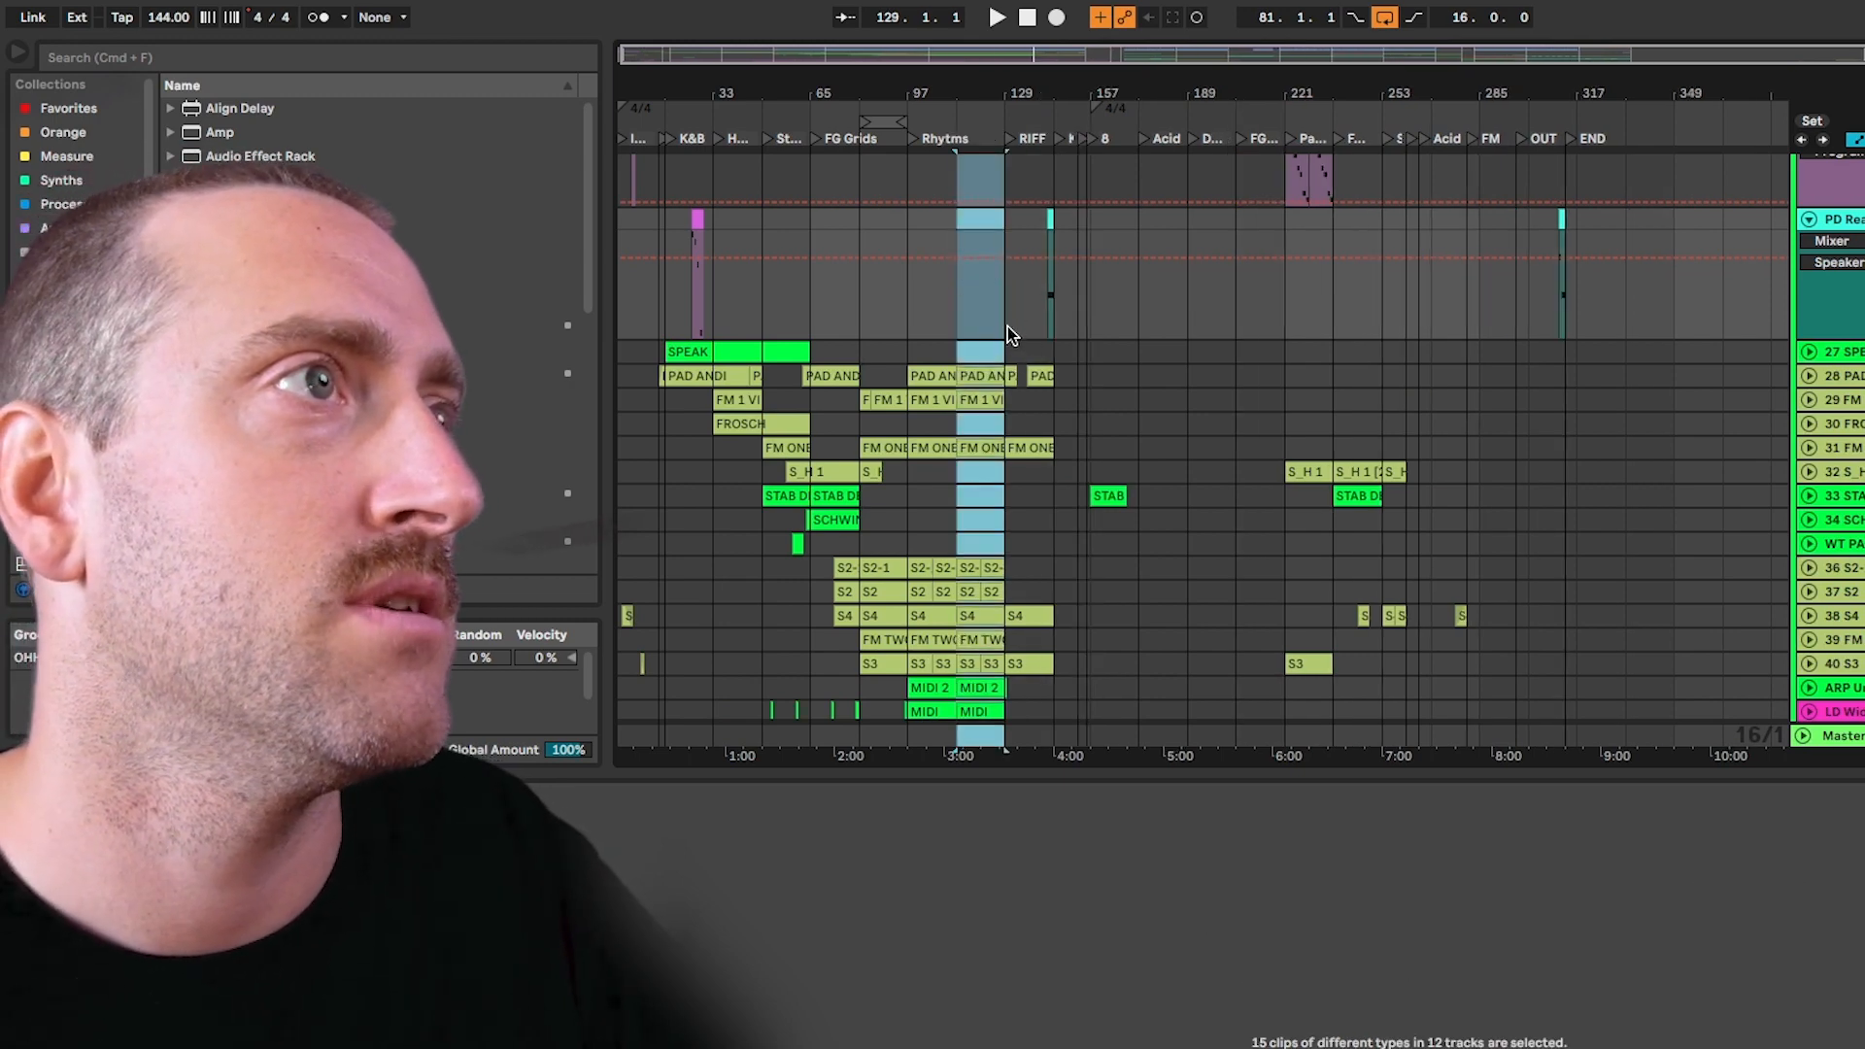
pyautogui.press('super+z')
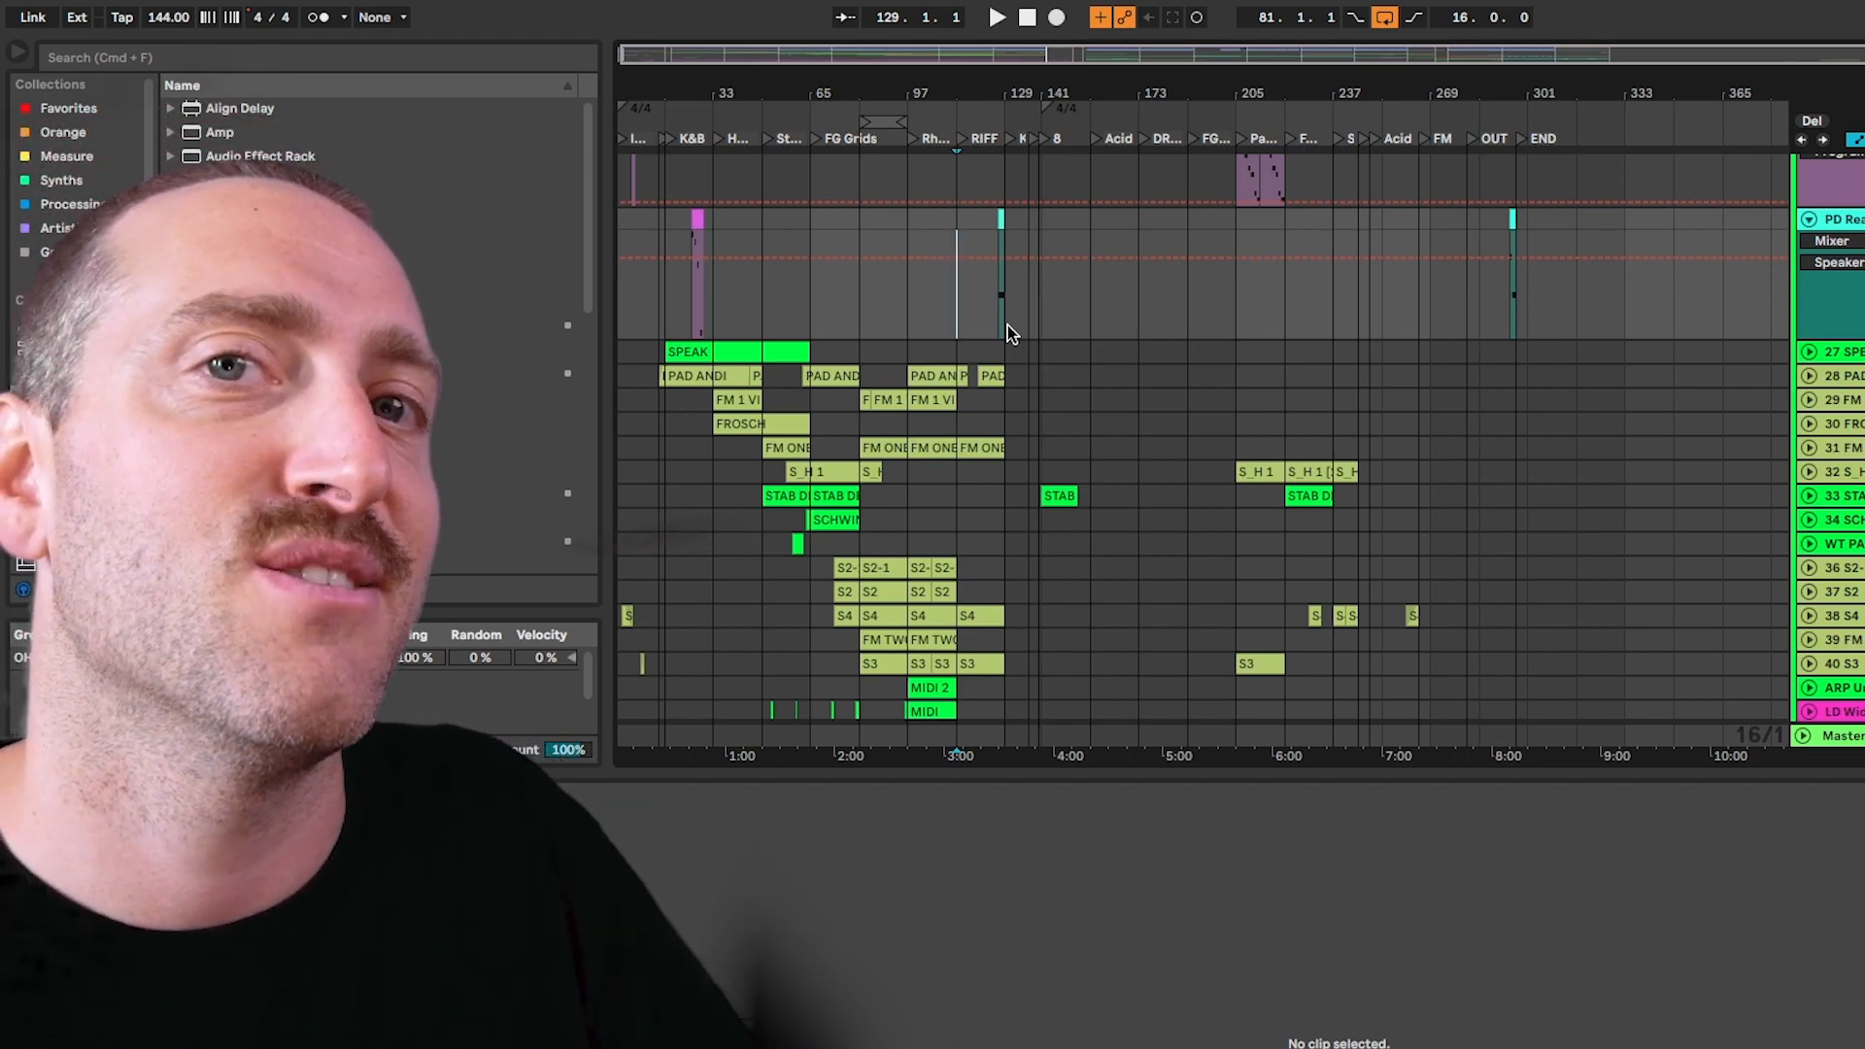
pyautogui.moveTo(860, 290); pyautogui.dragTo(907, 296)
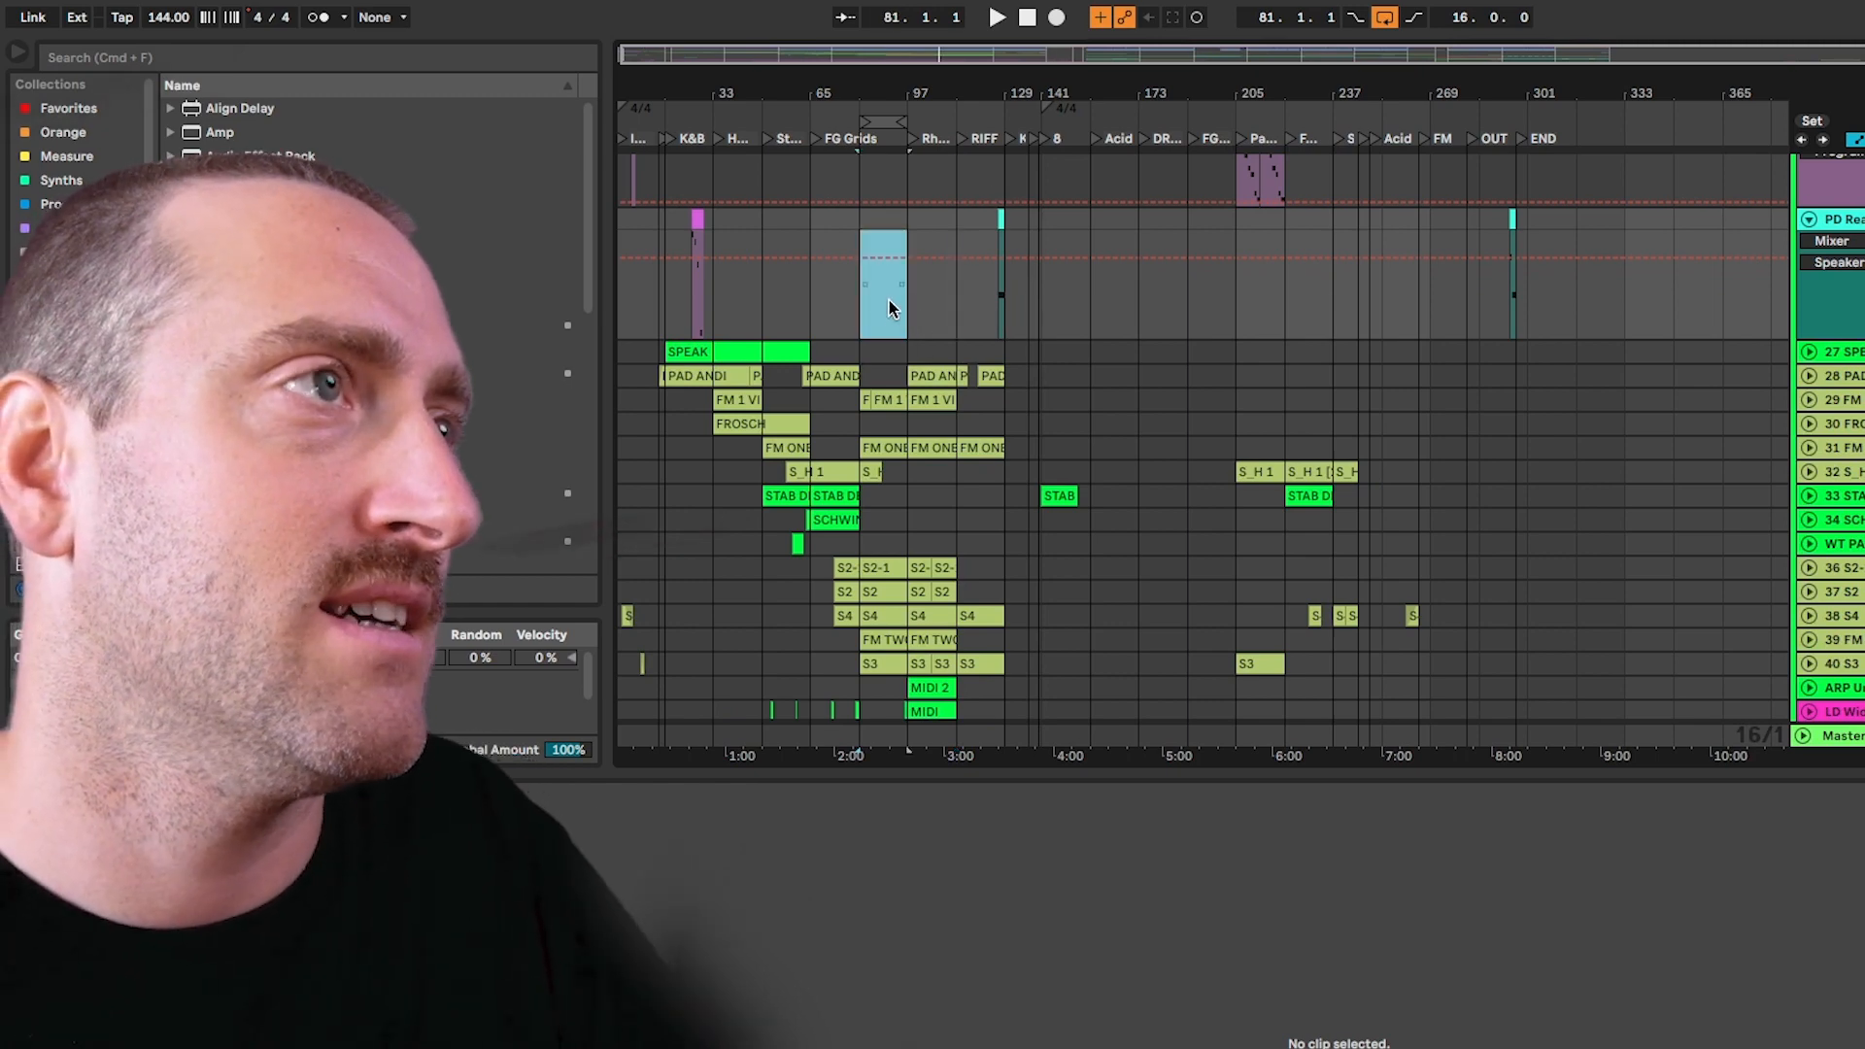
pyautogui.click(772, 299)
pyautogui.click(903, 307)
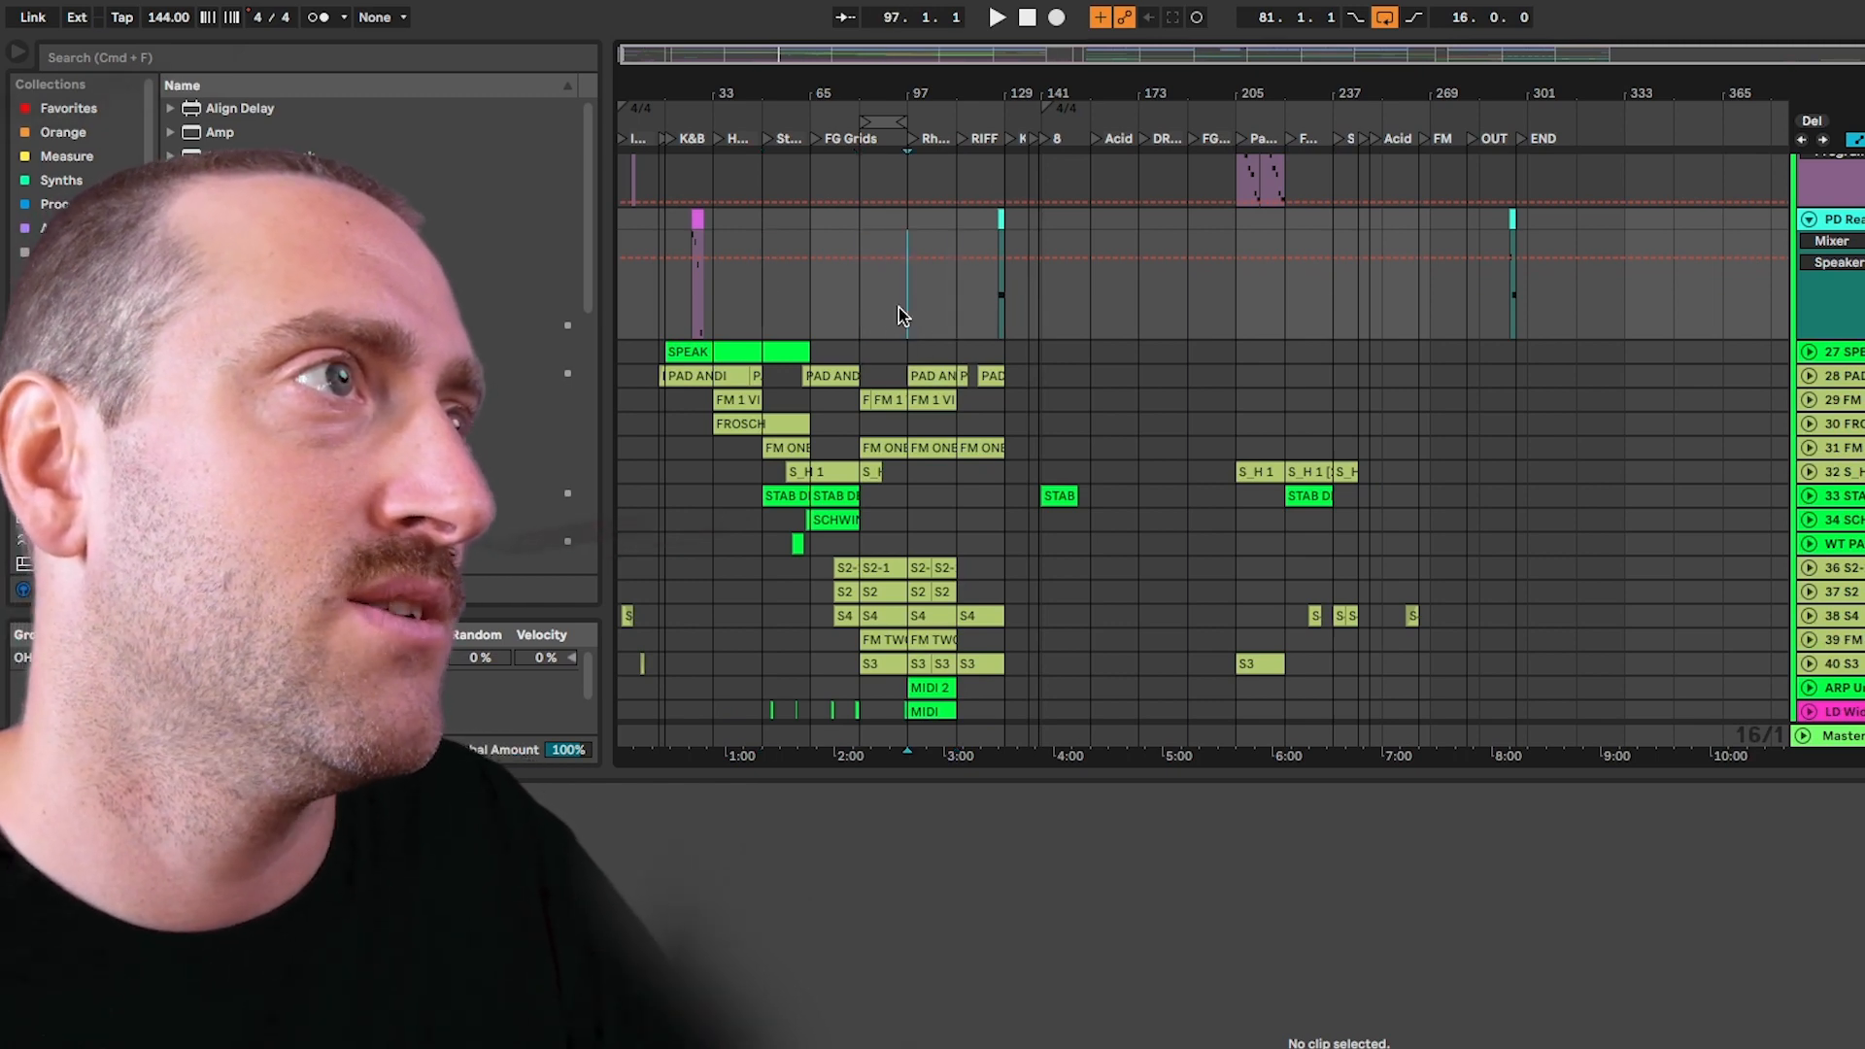
pyautogui.moveTo(860, 309); pyautogui.dragTo(903, 312)
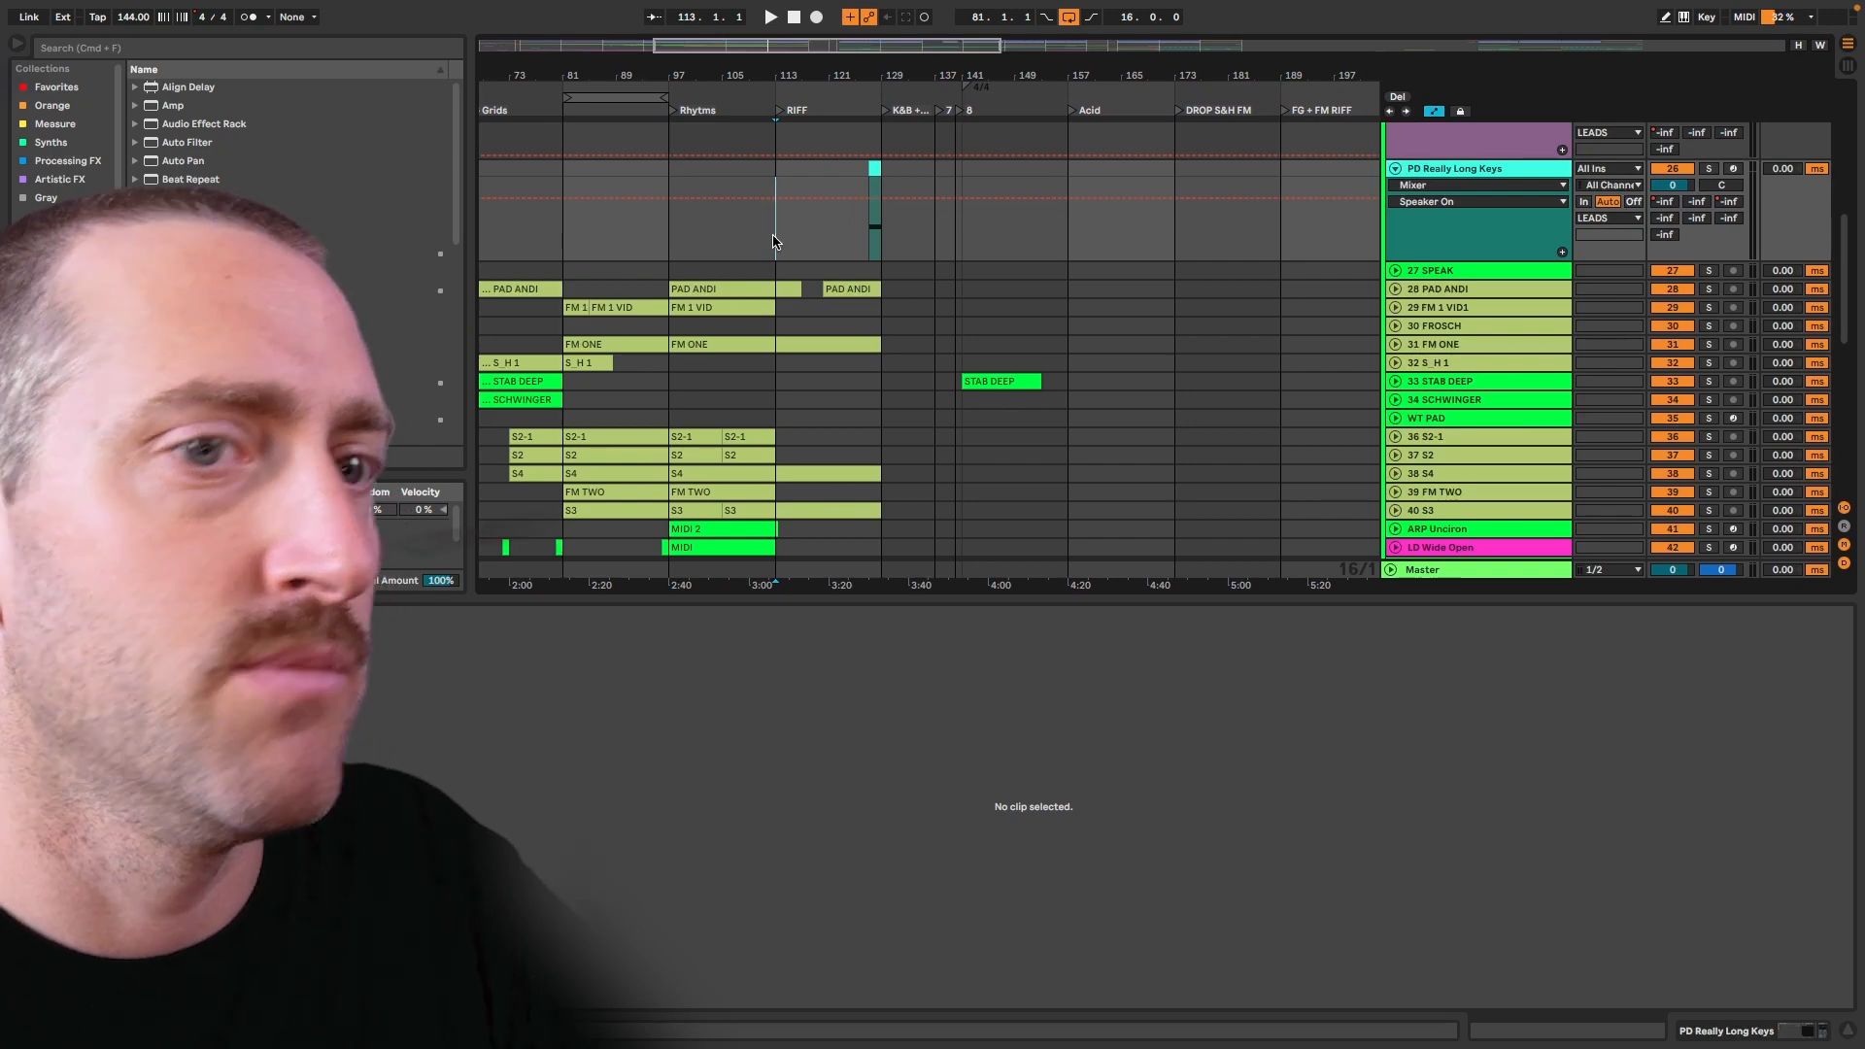
# Insert 16 bars of empty time at bar 113, and select bars 97 to 113 on the PD Really Long Keys track
pyautogui.press('super+i')
pyautogui.write('18')
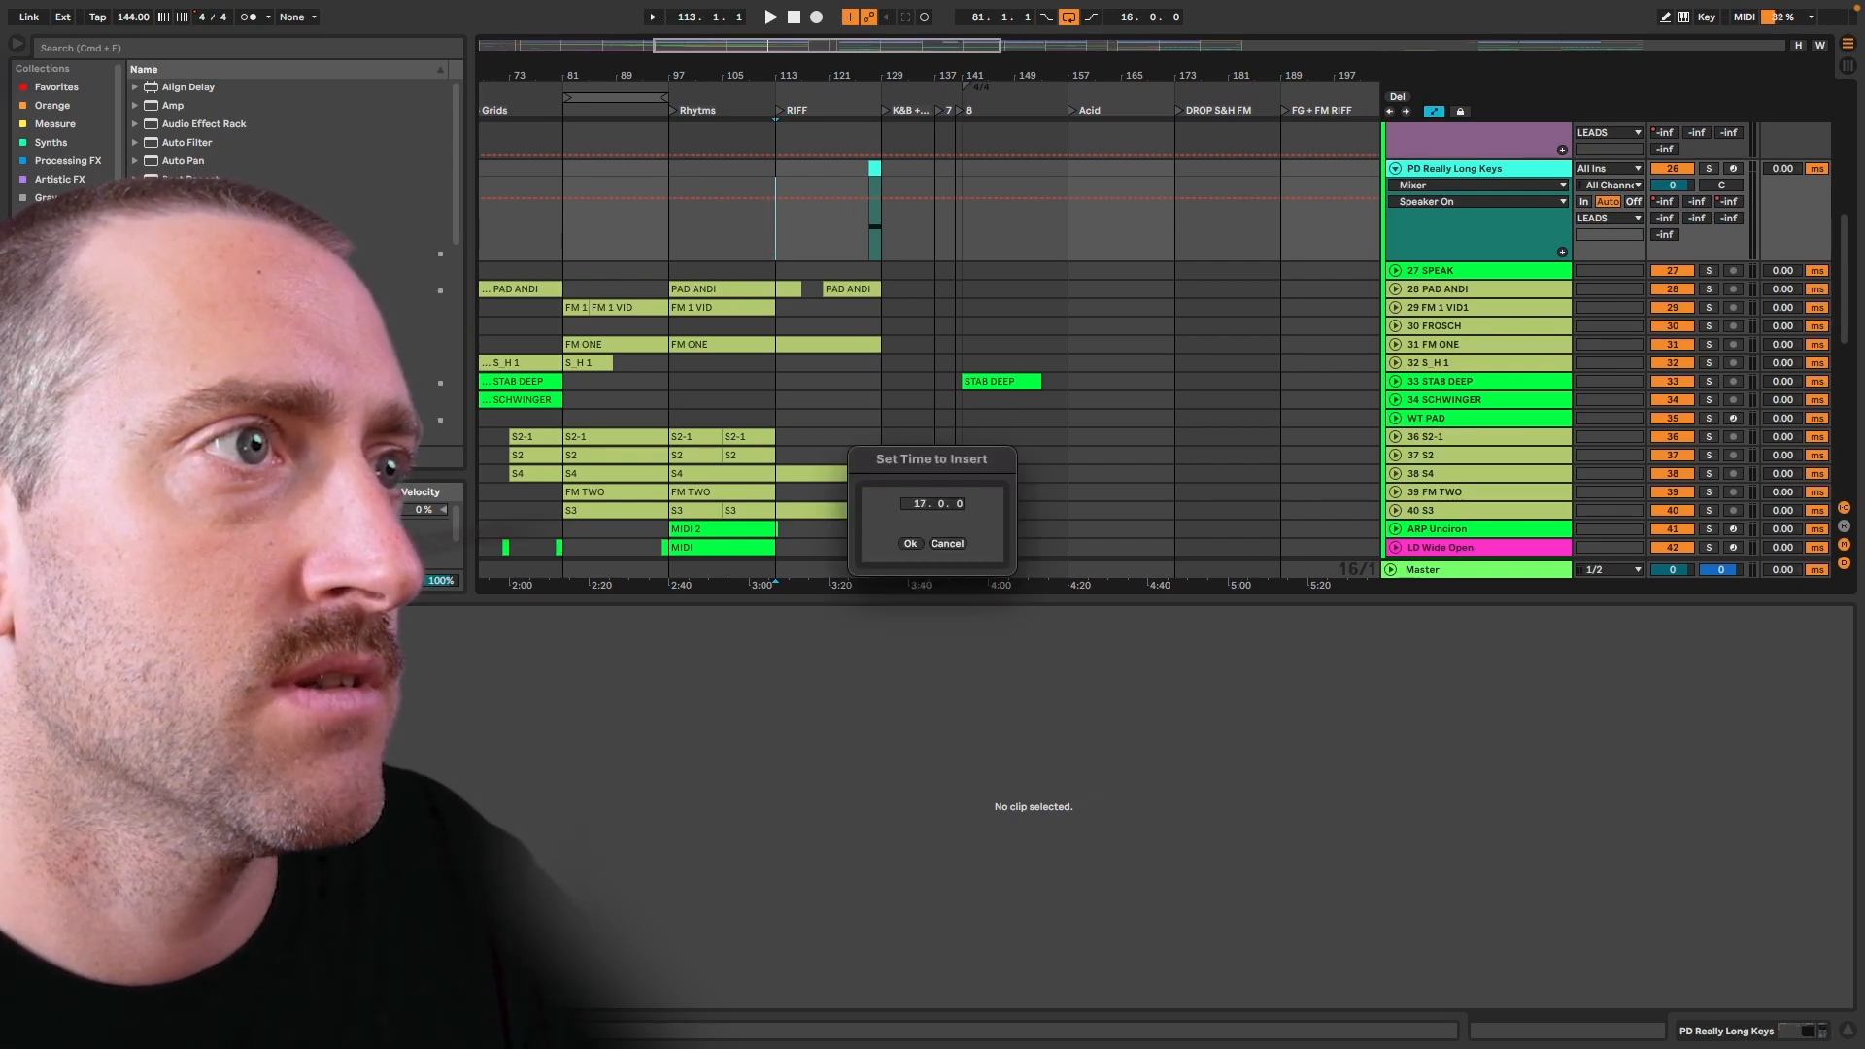
pyautogui.click(908, 546)
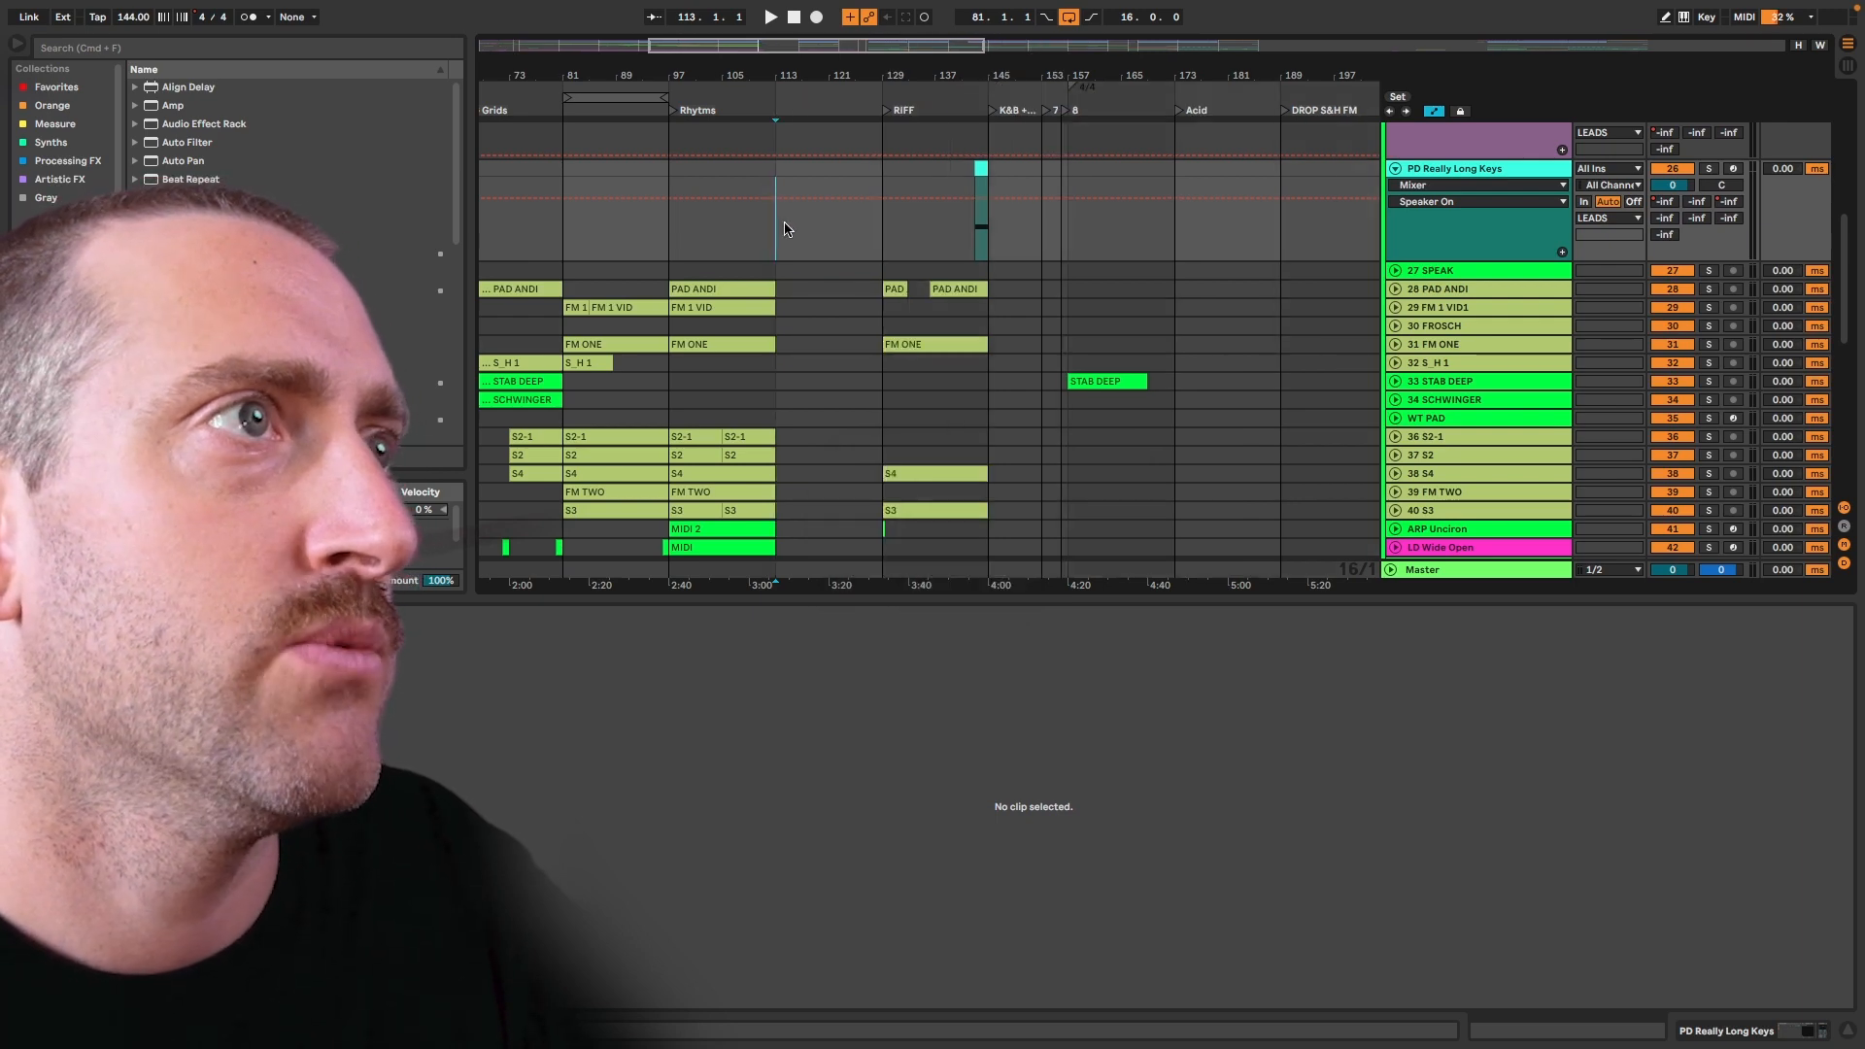
pyautogui.moveTo(878, 224); pyautogui.dragTo(794, 227)
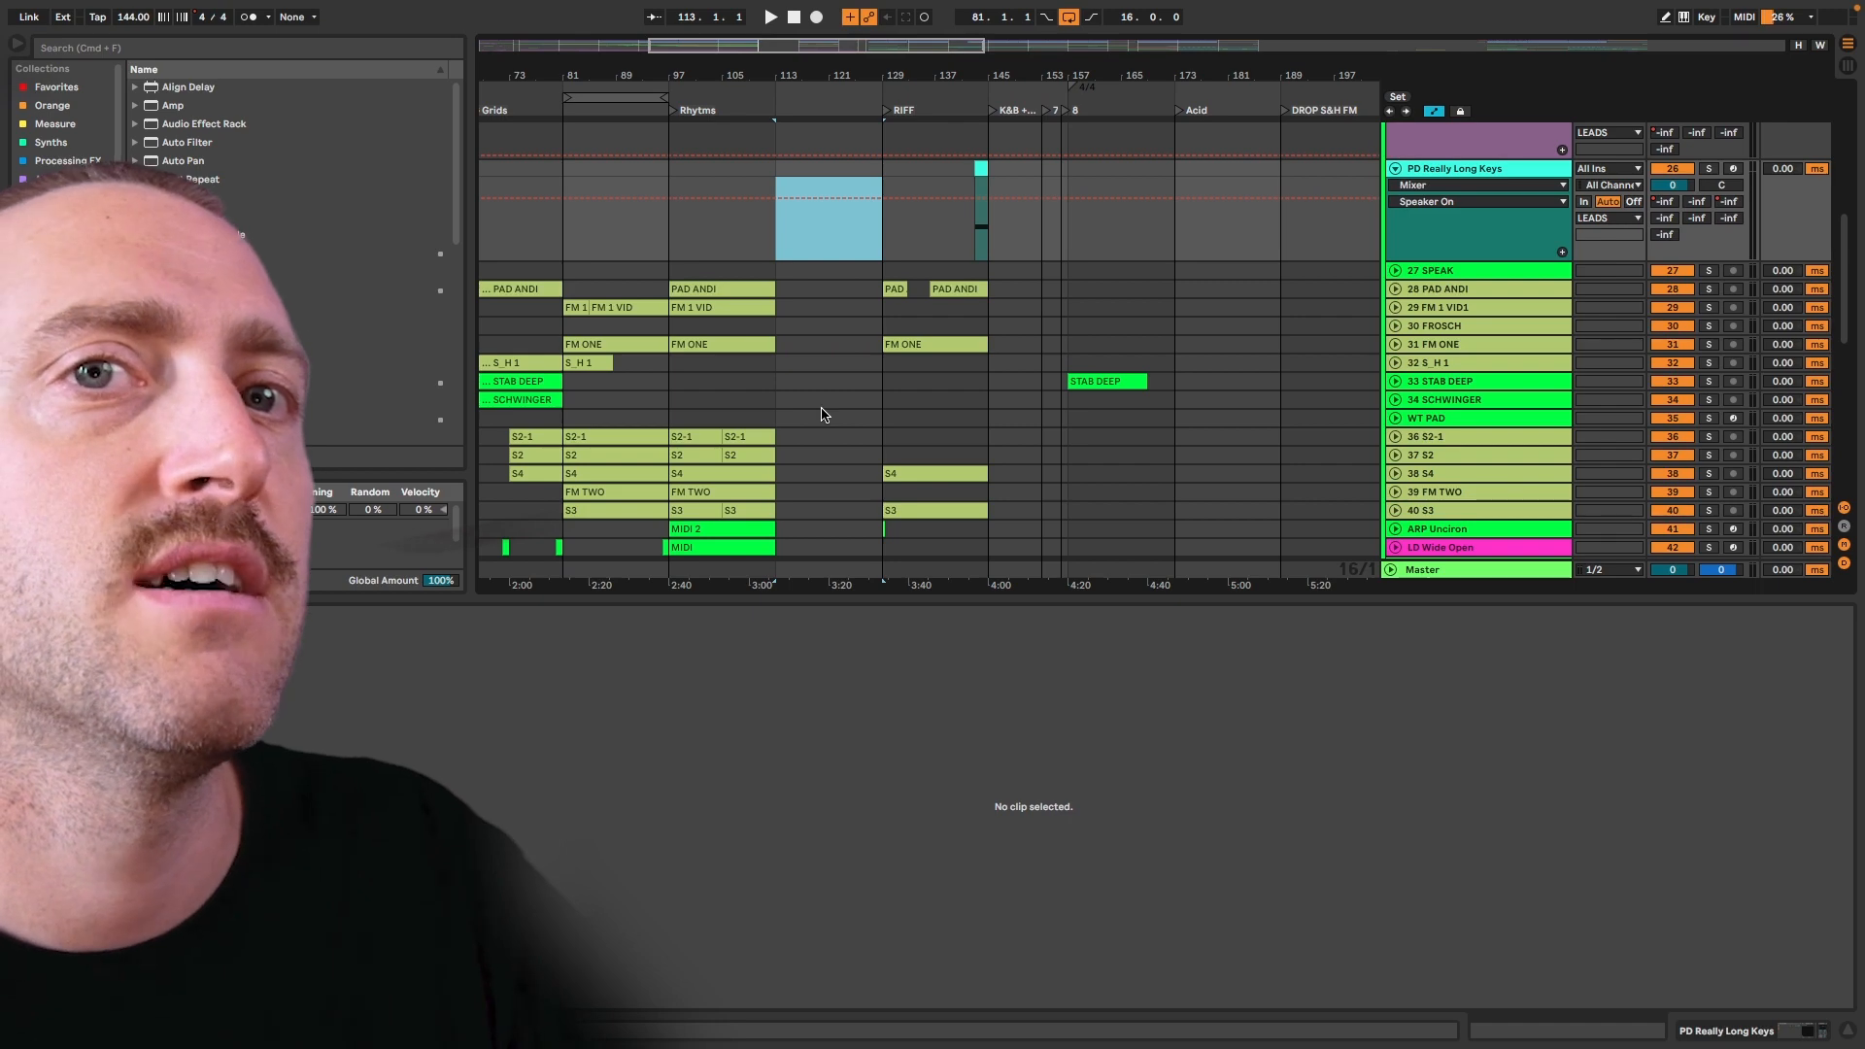
pyautogui.press('Left')
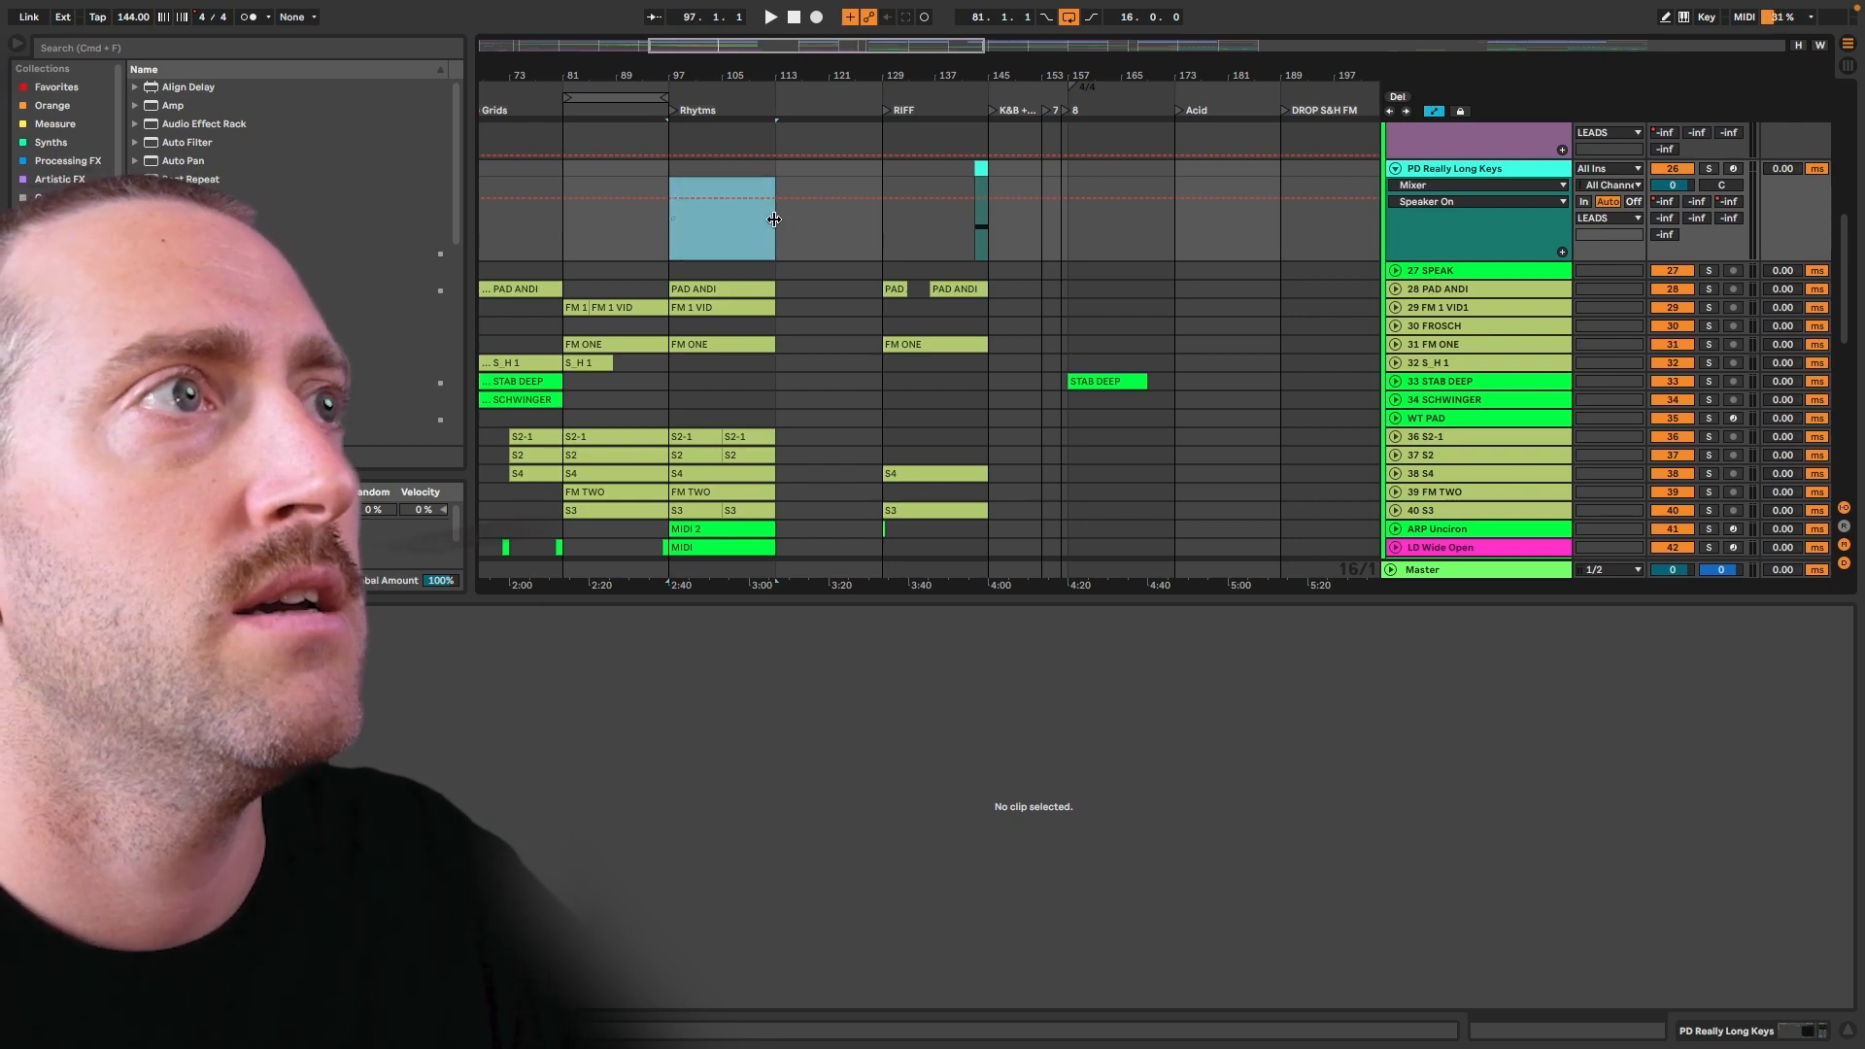
# Switch to Session View, launch scene 30 to hear it, and return to Arrangement View
pyautogui.press('Tab')
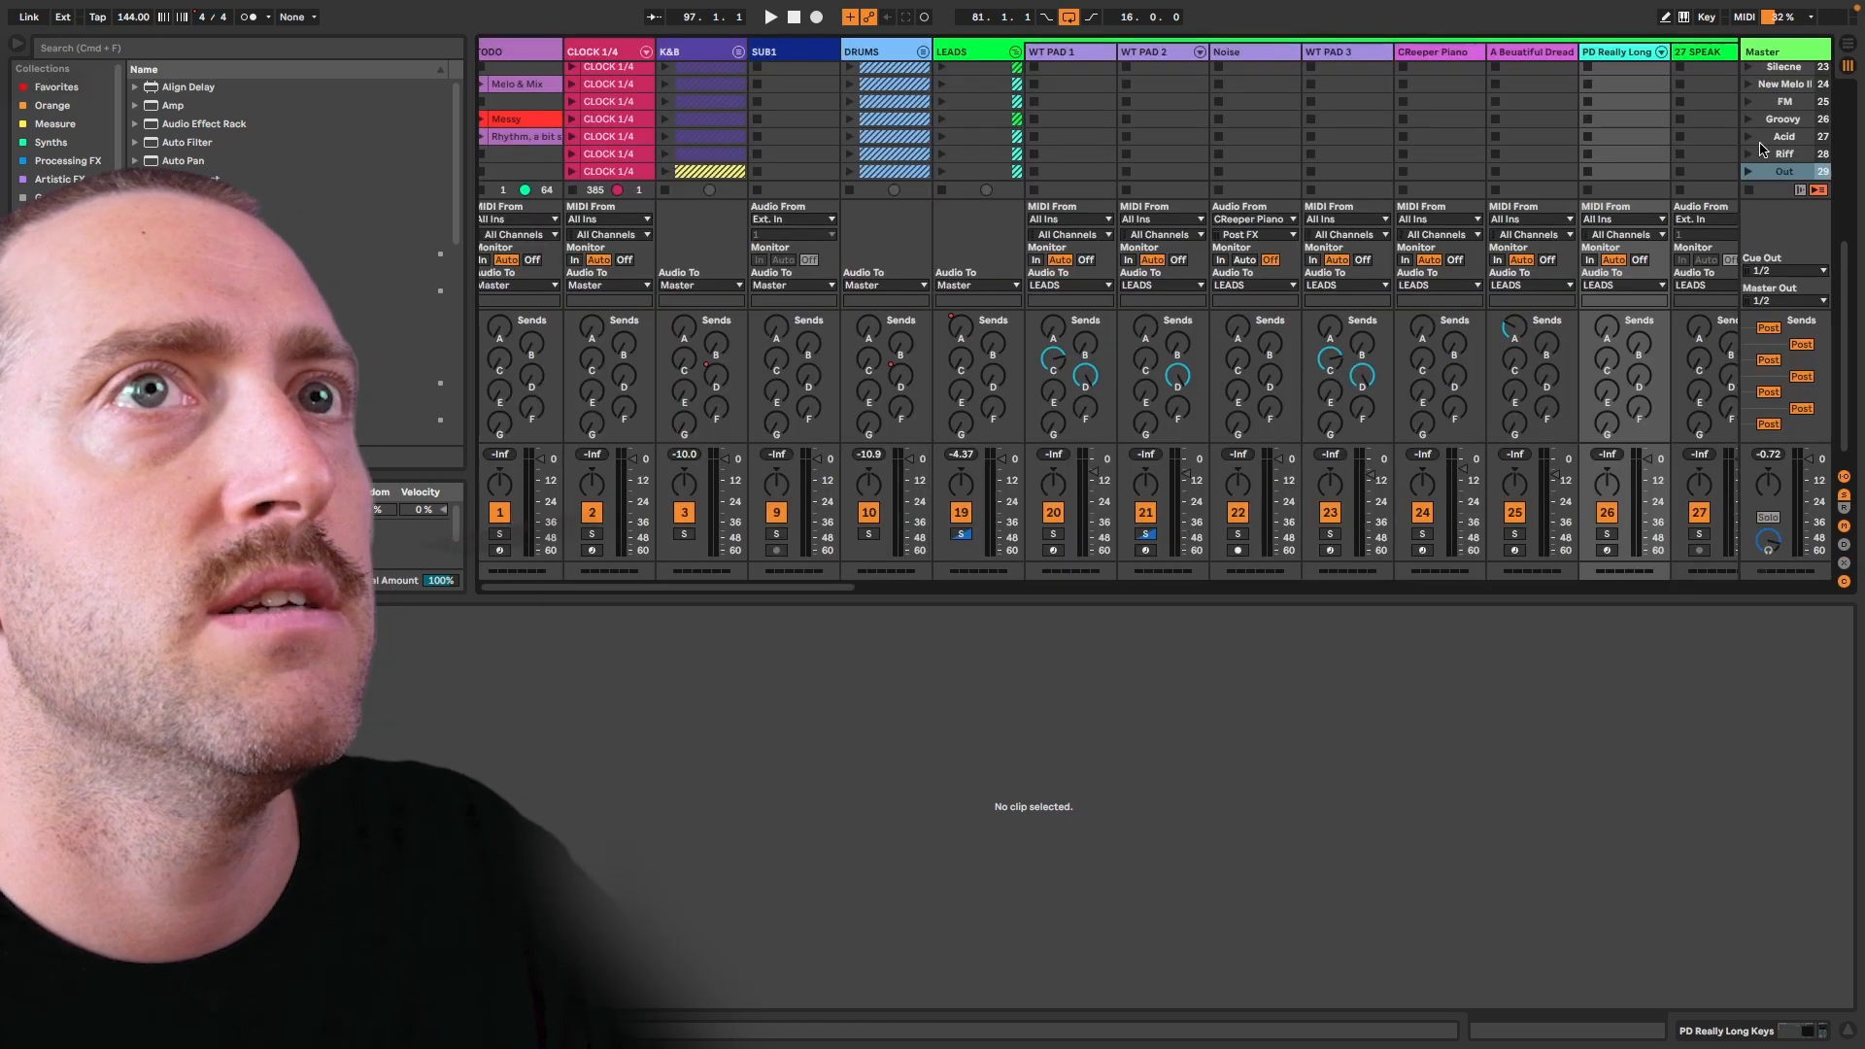
pyautogui.press('Down')
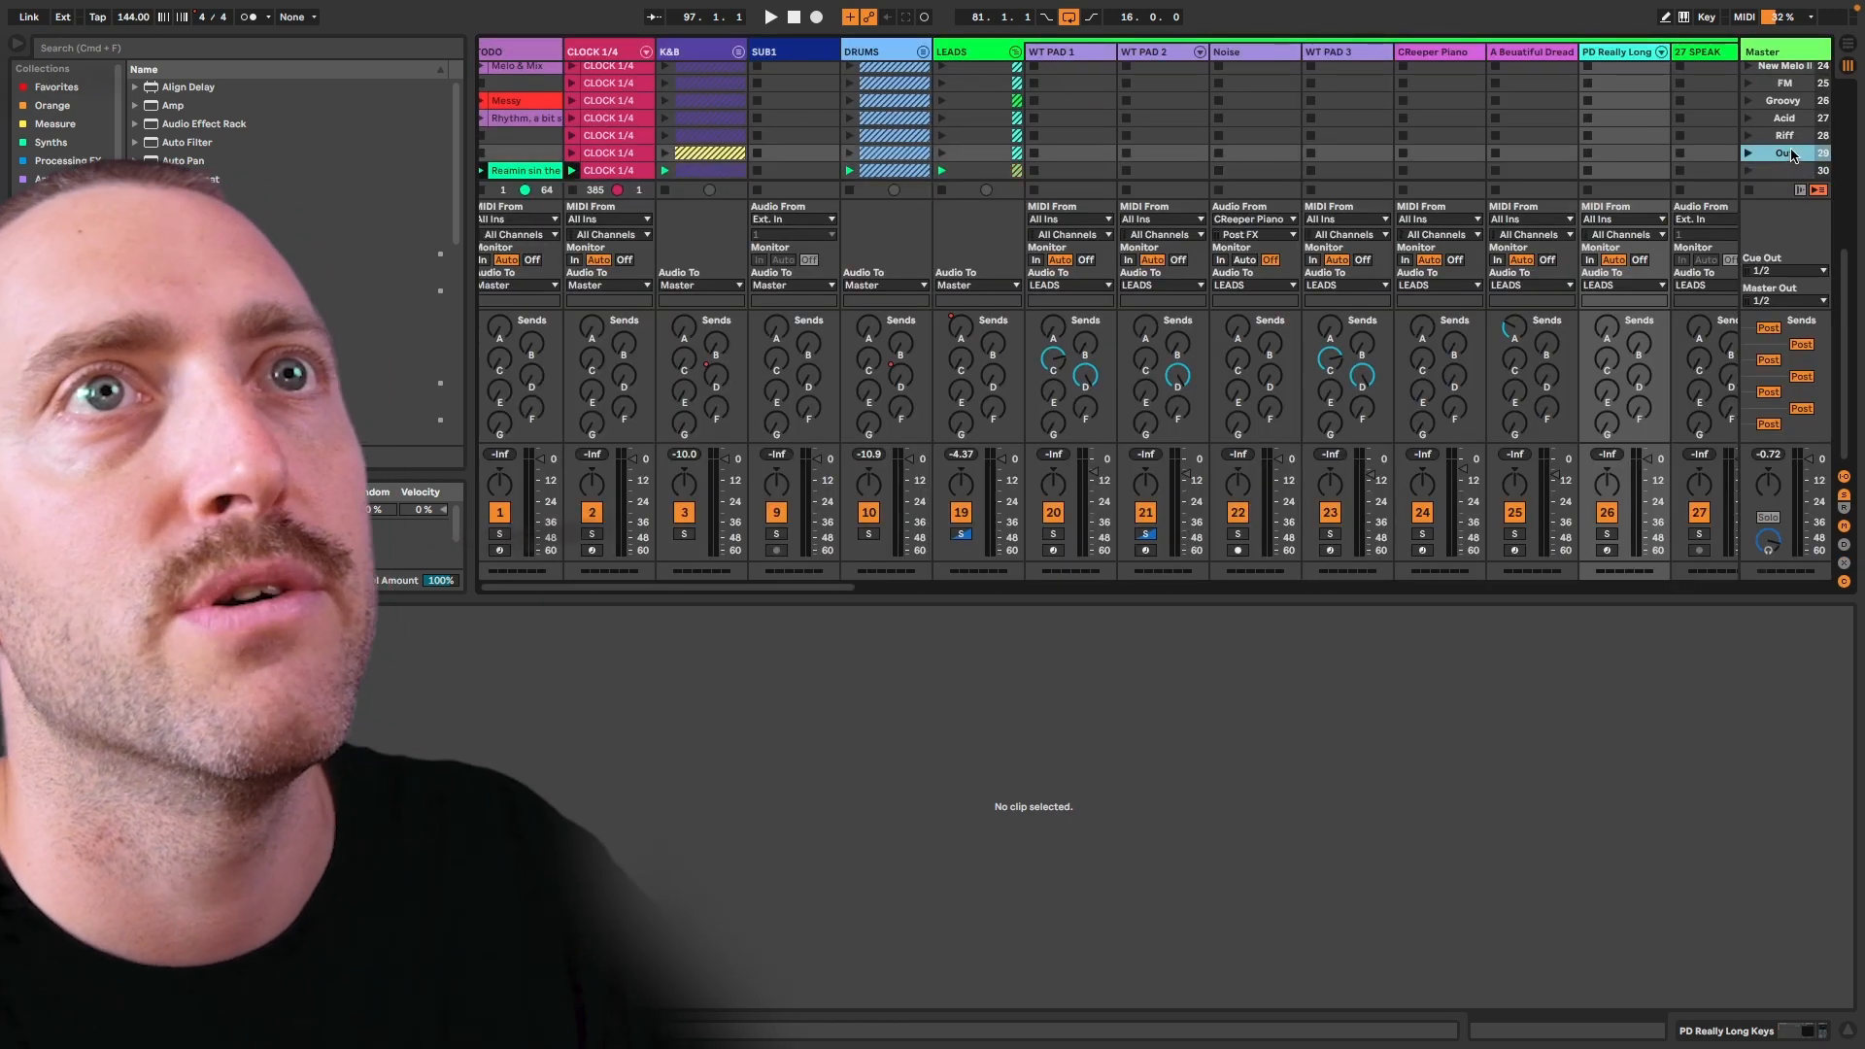
pyautogui.click(1782, 84)
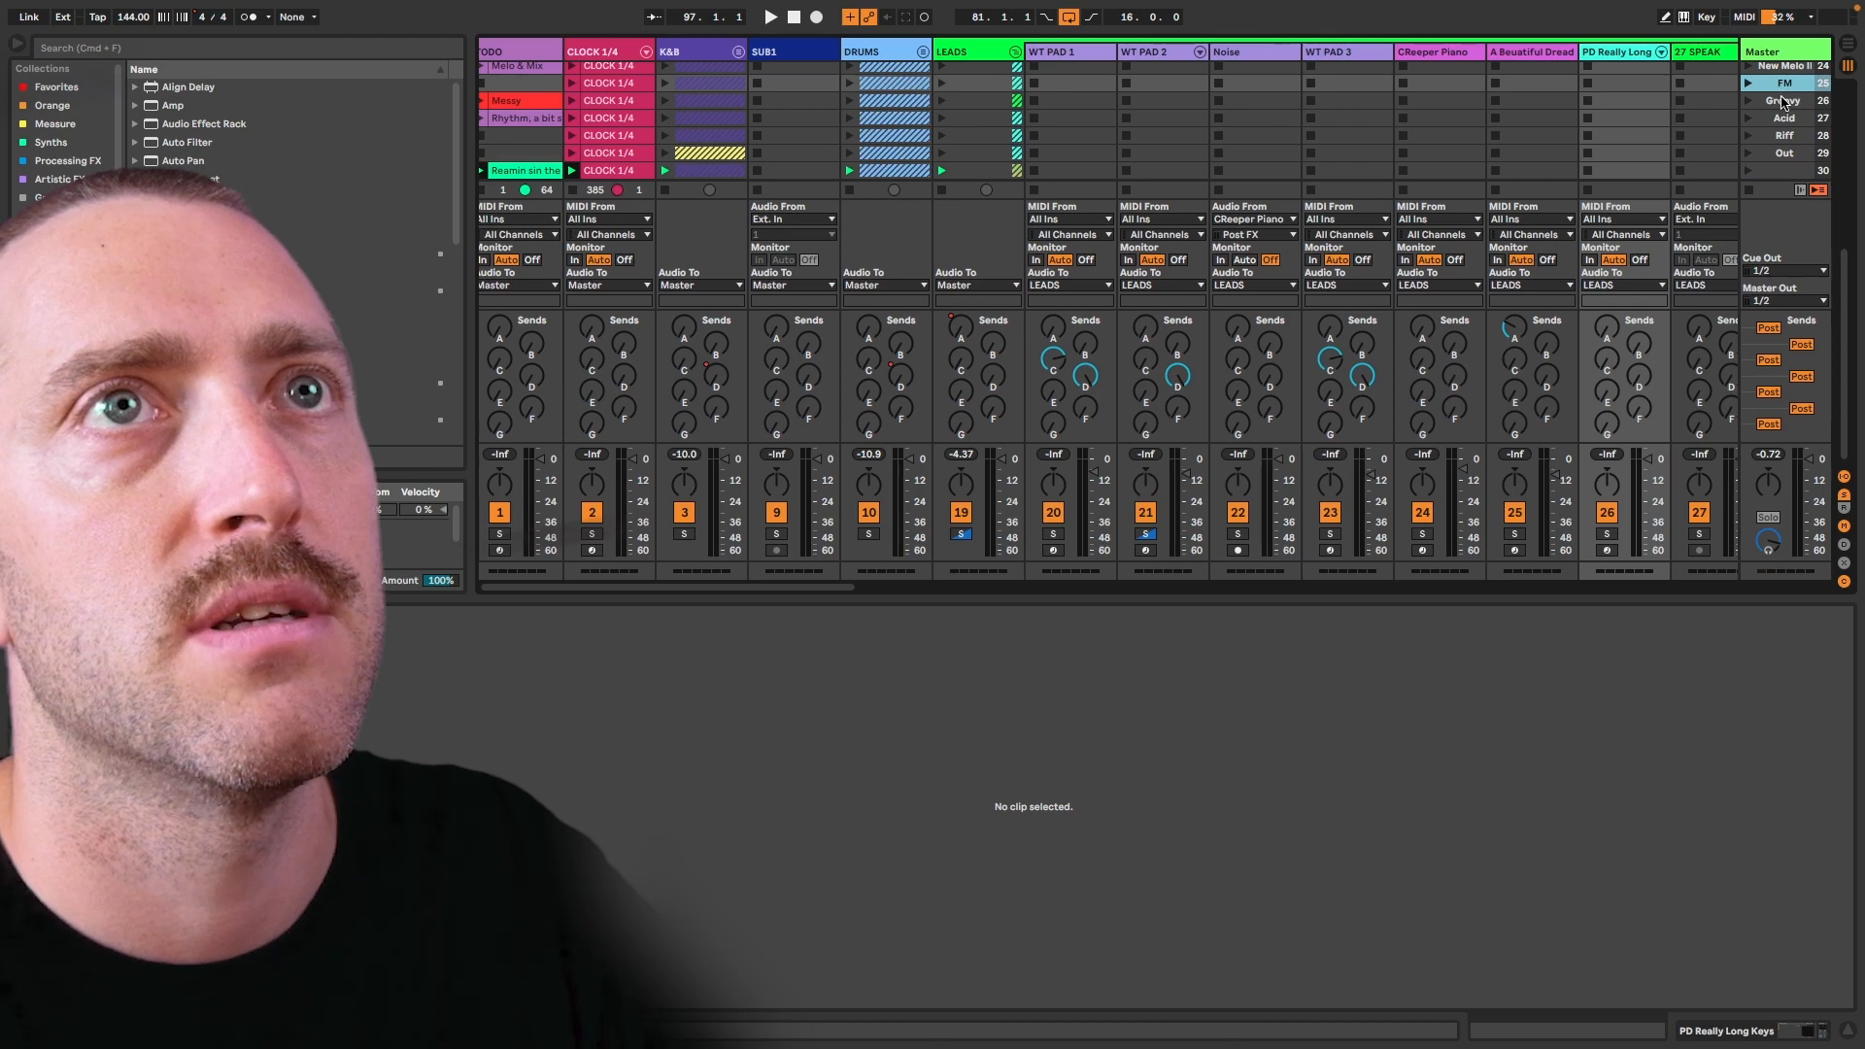
pyautogui.click(1792, 170)
pyautogui.click(1749, 172)
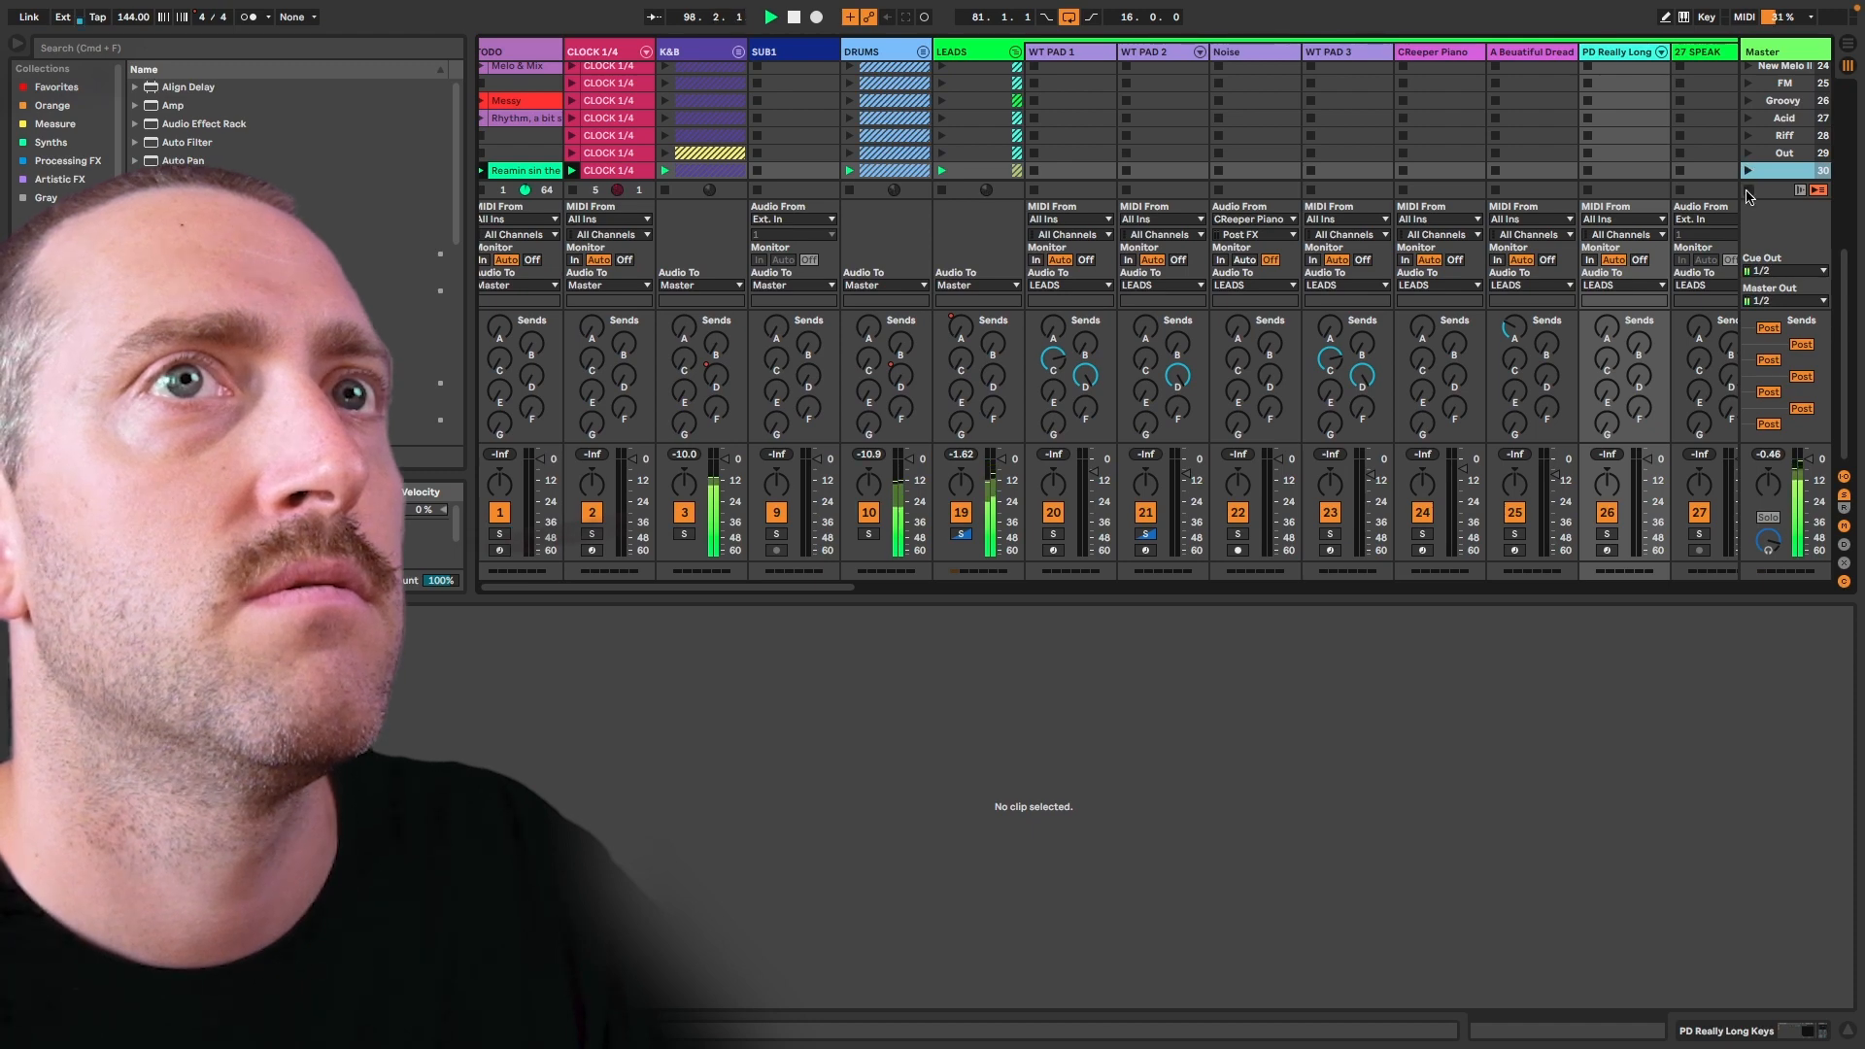
pyautogui.press('Tab')
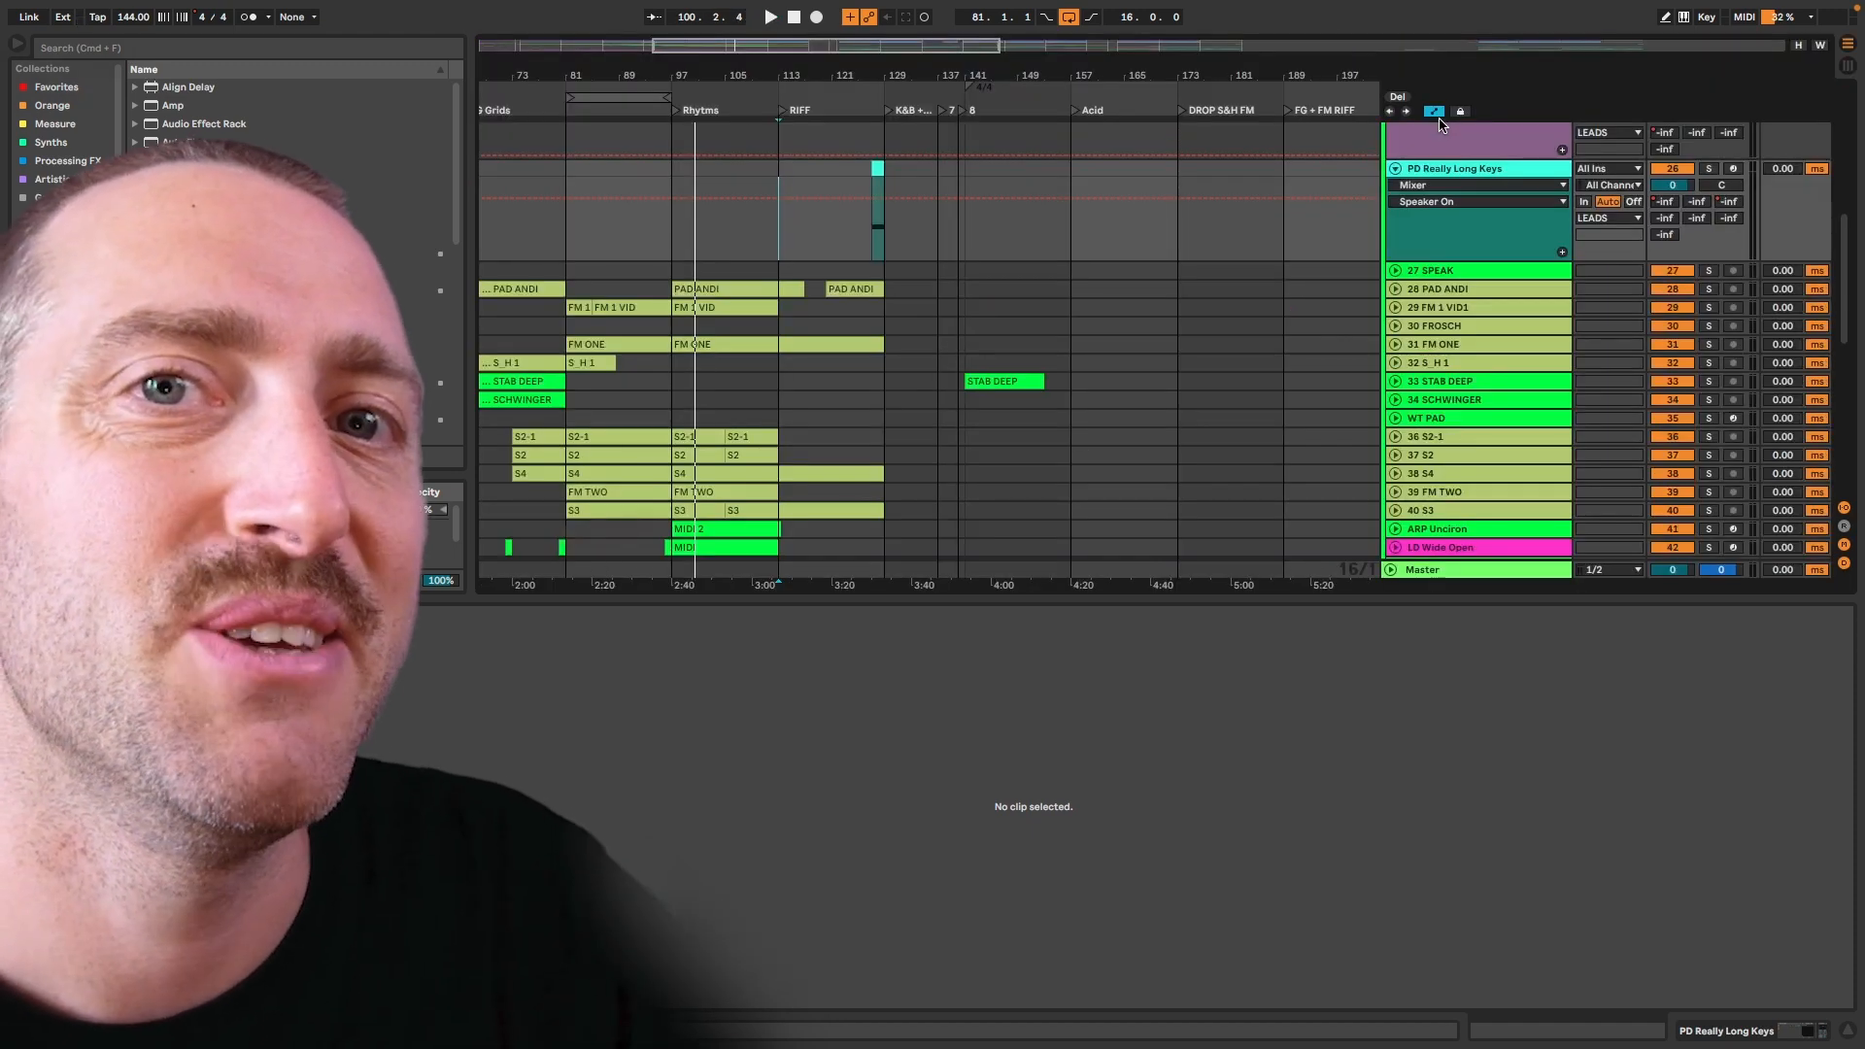
# Insert a new audio track and a new MIDI track below the 32 S_H 1 track
pyautogui.click(1448, 366)
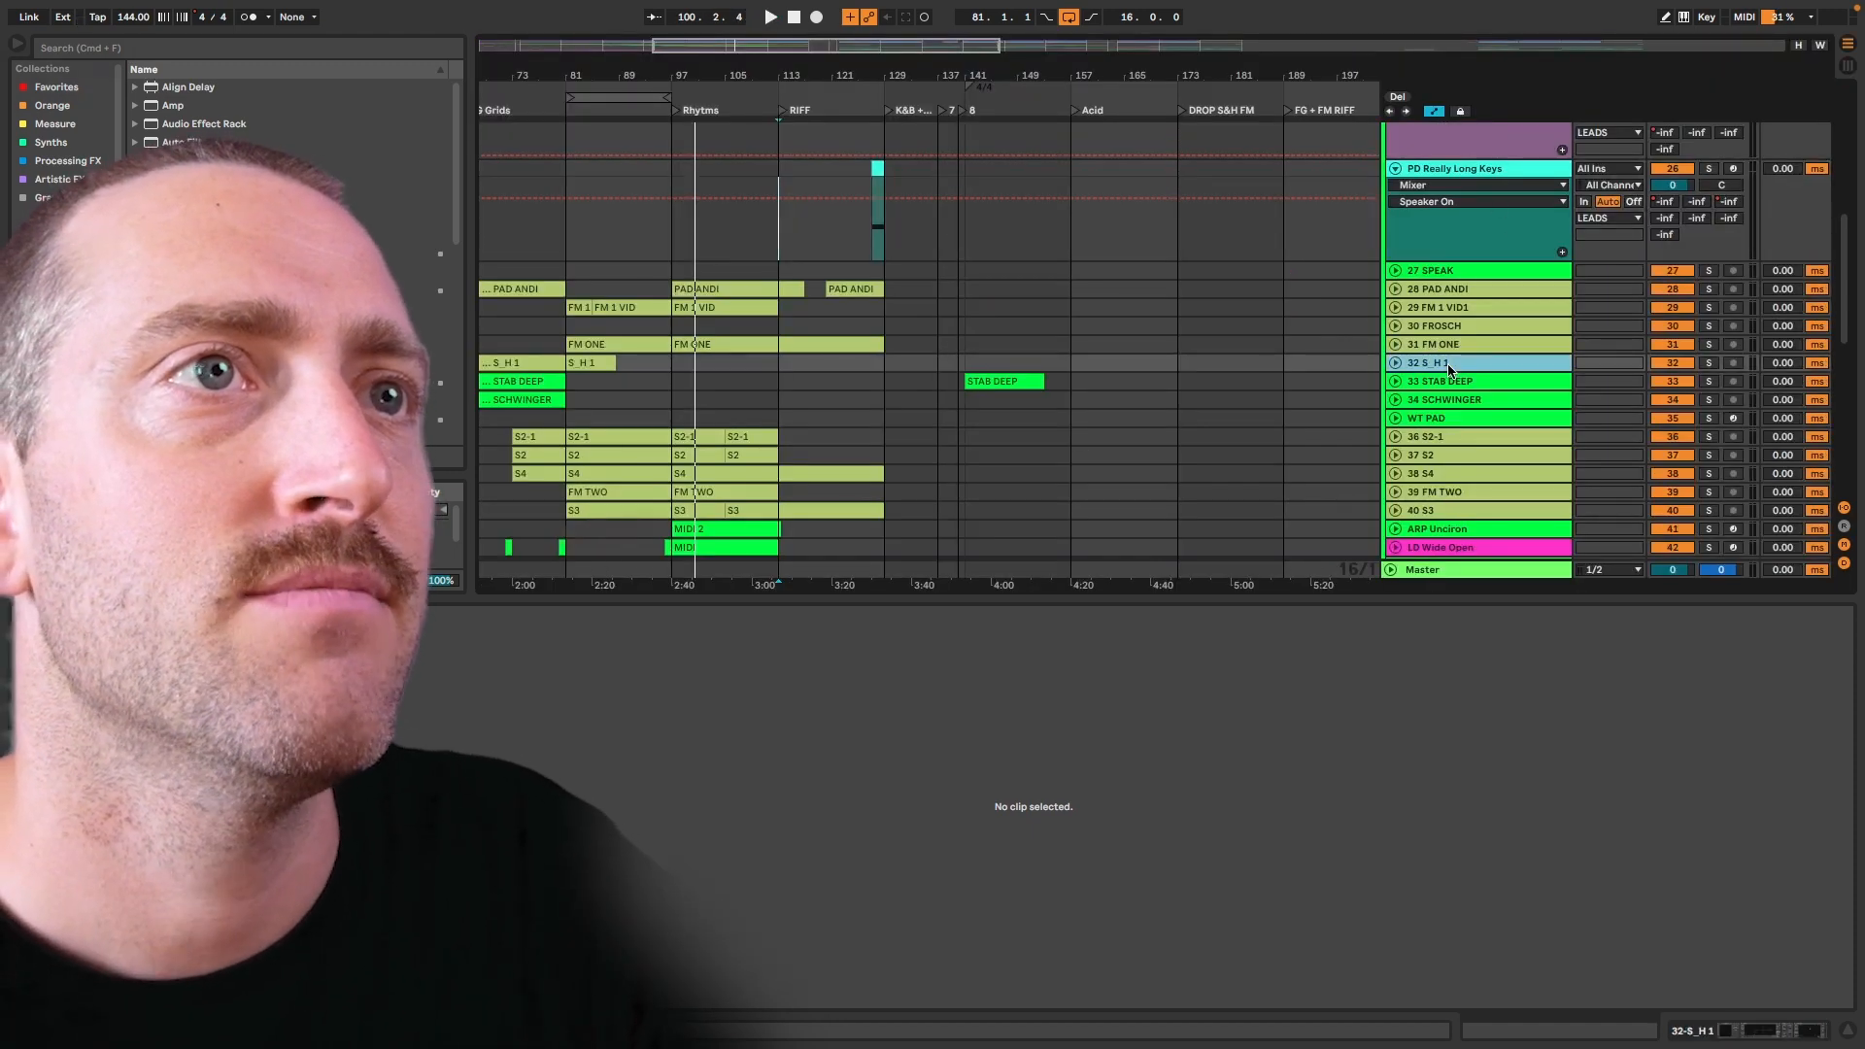
pyautogui.press('super+t')
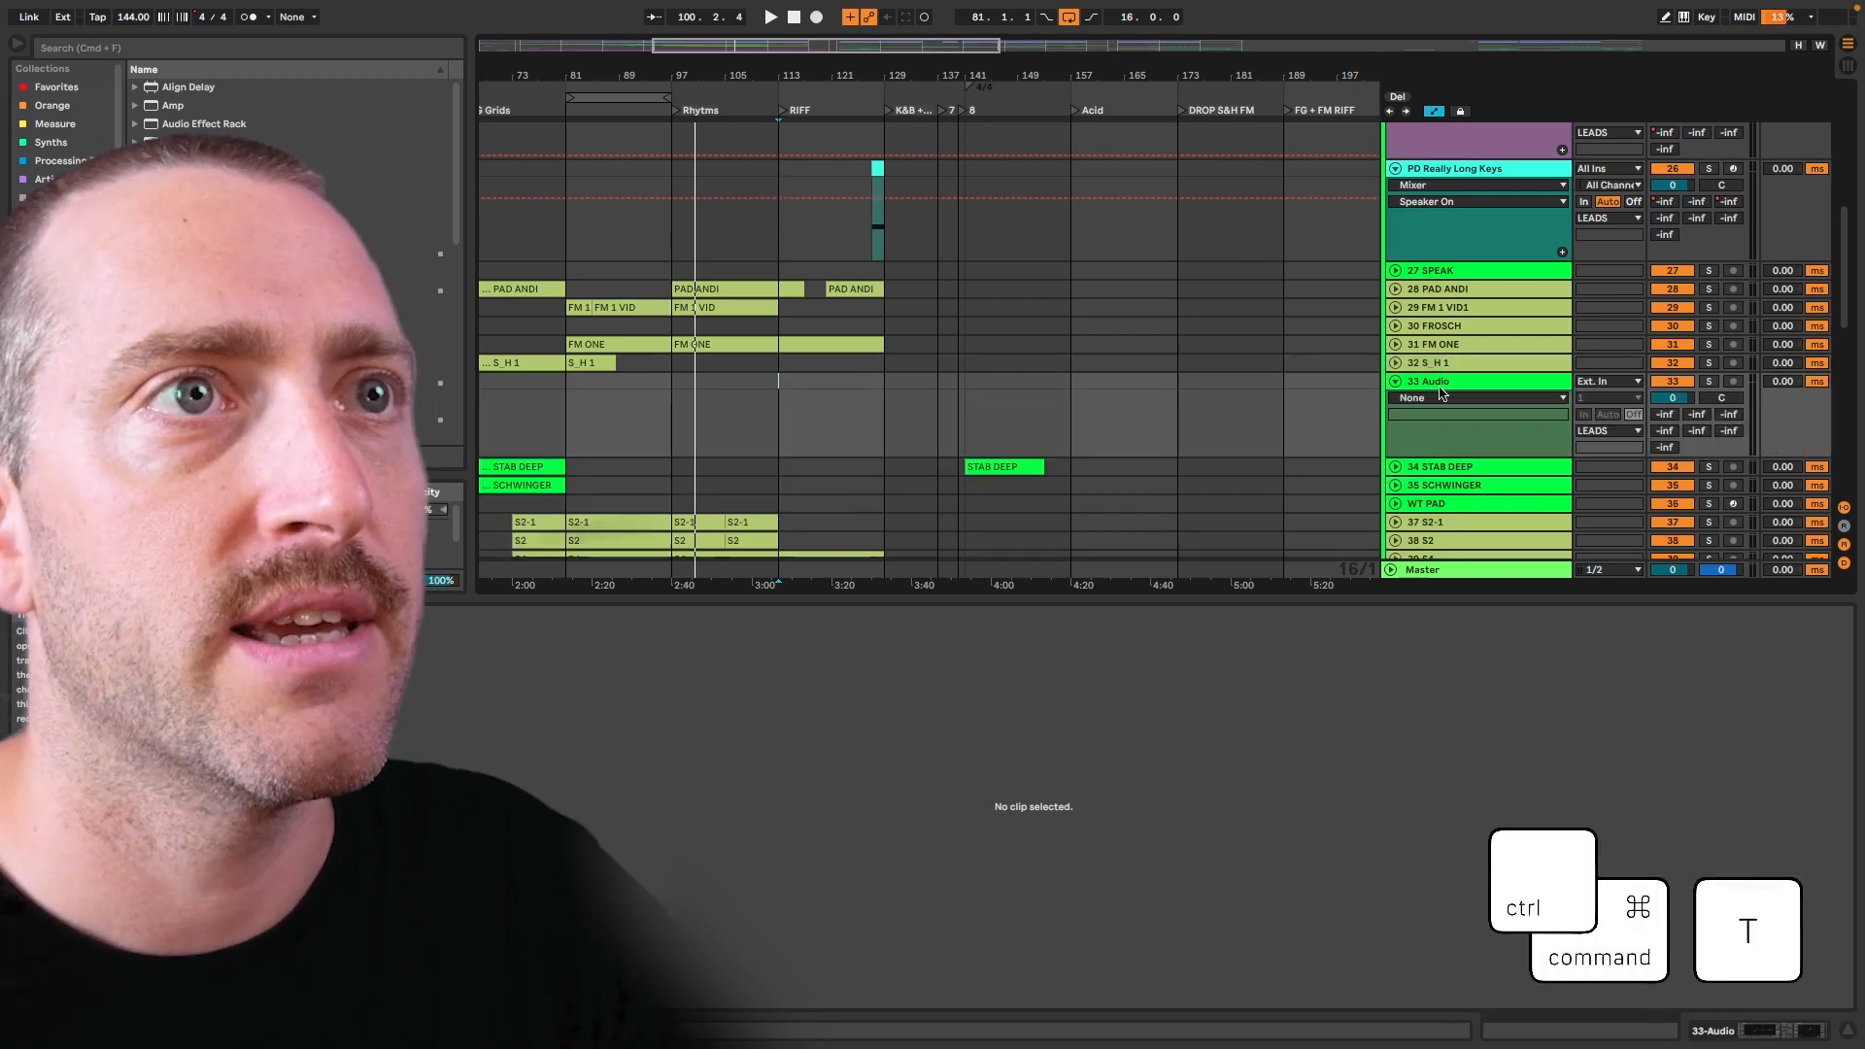
pyautogui.press('super+shift+t')
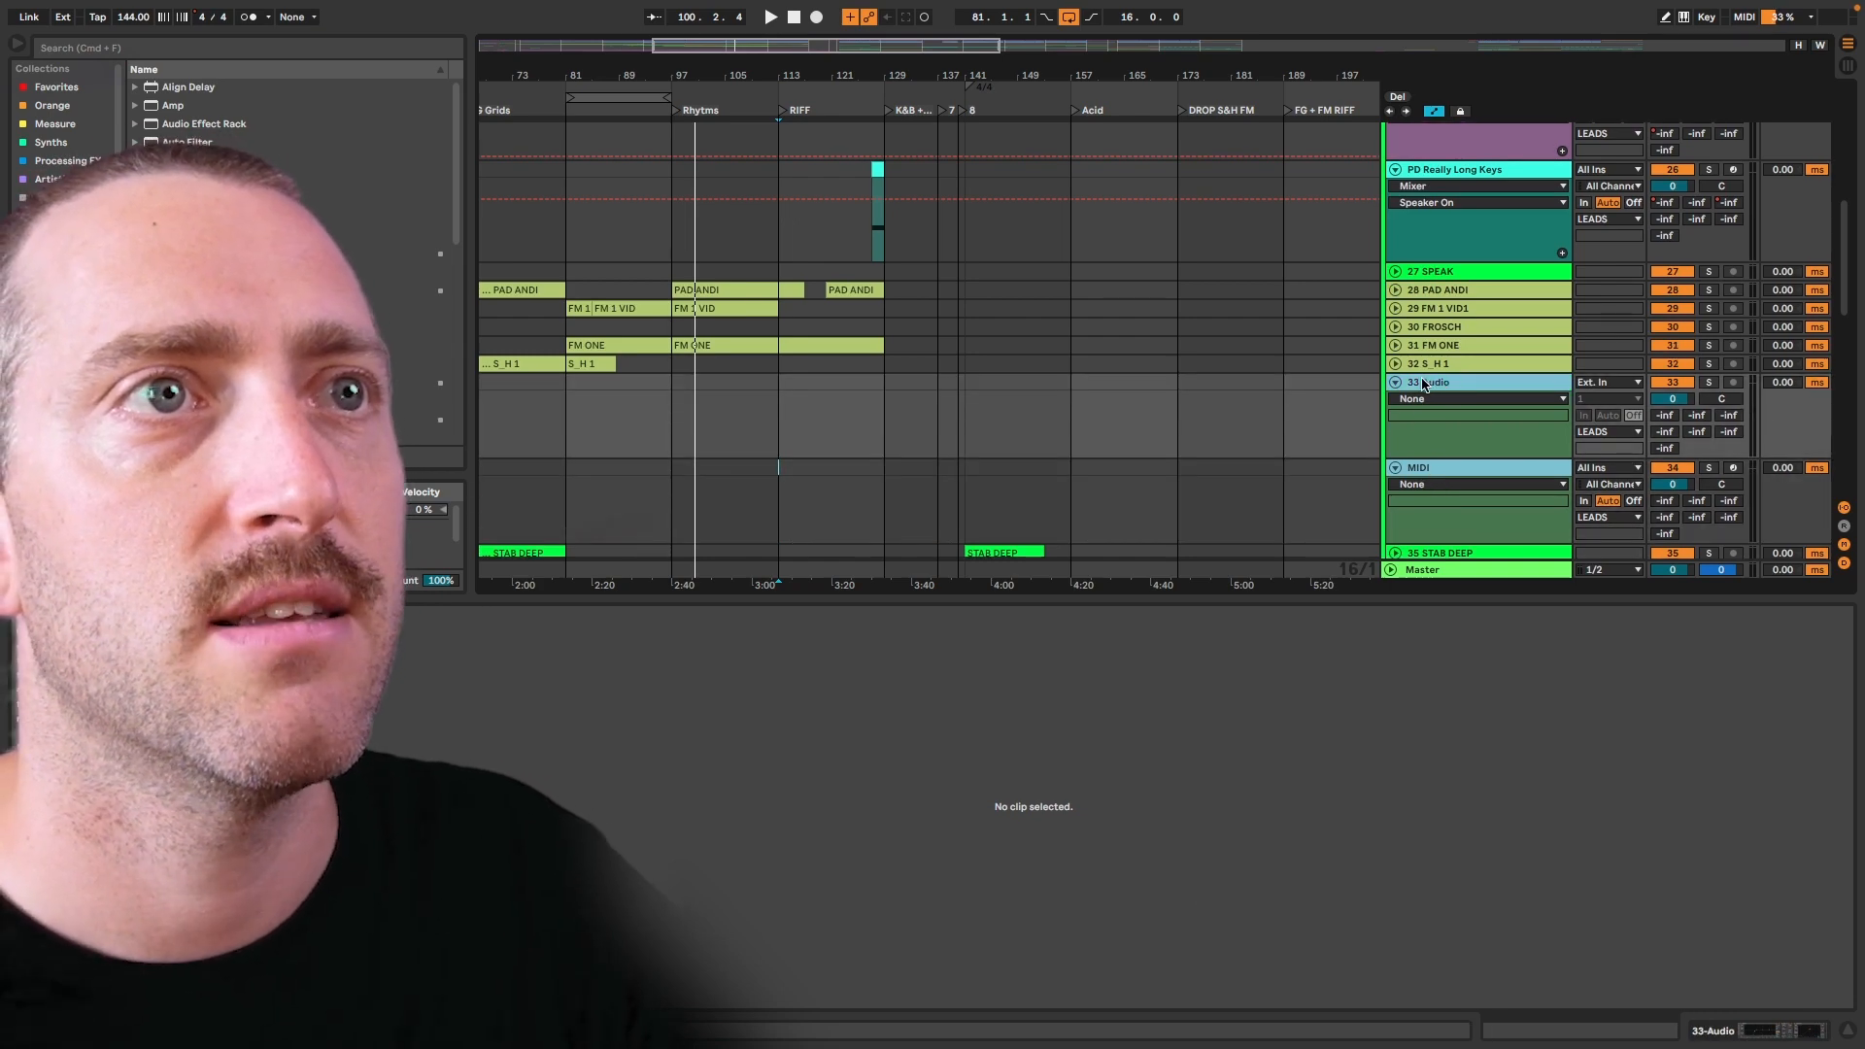
# Group the new audio and MIDI tracks under the name "Our New Leads", and delete the group
pyautogui.press('ctrl+super+g')
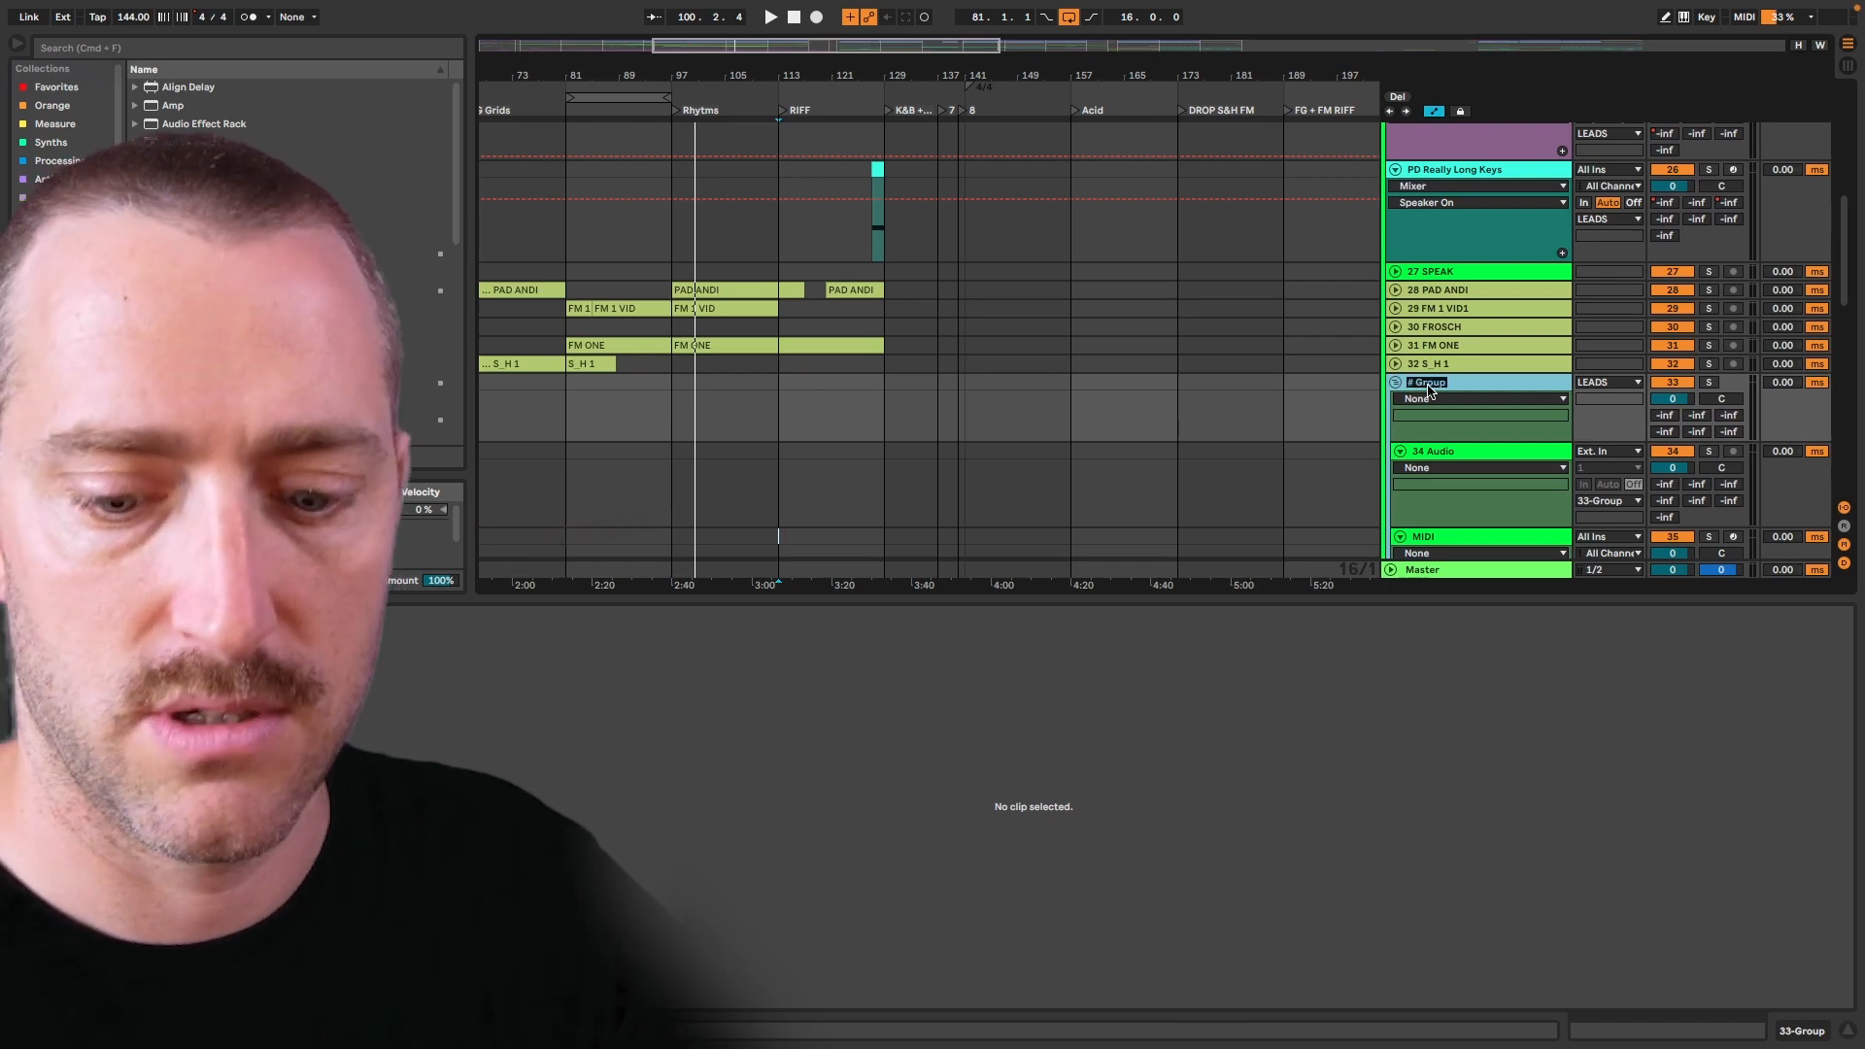
pyautogui.write('Our New Leads')
pyautogui.press('Return')
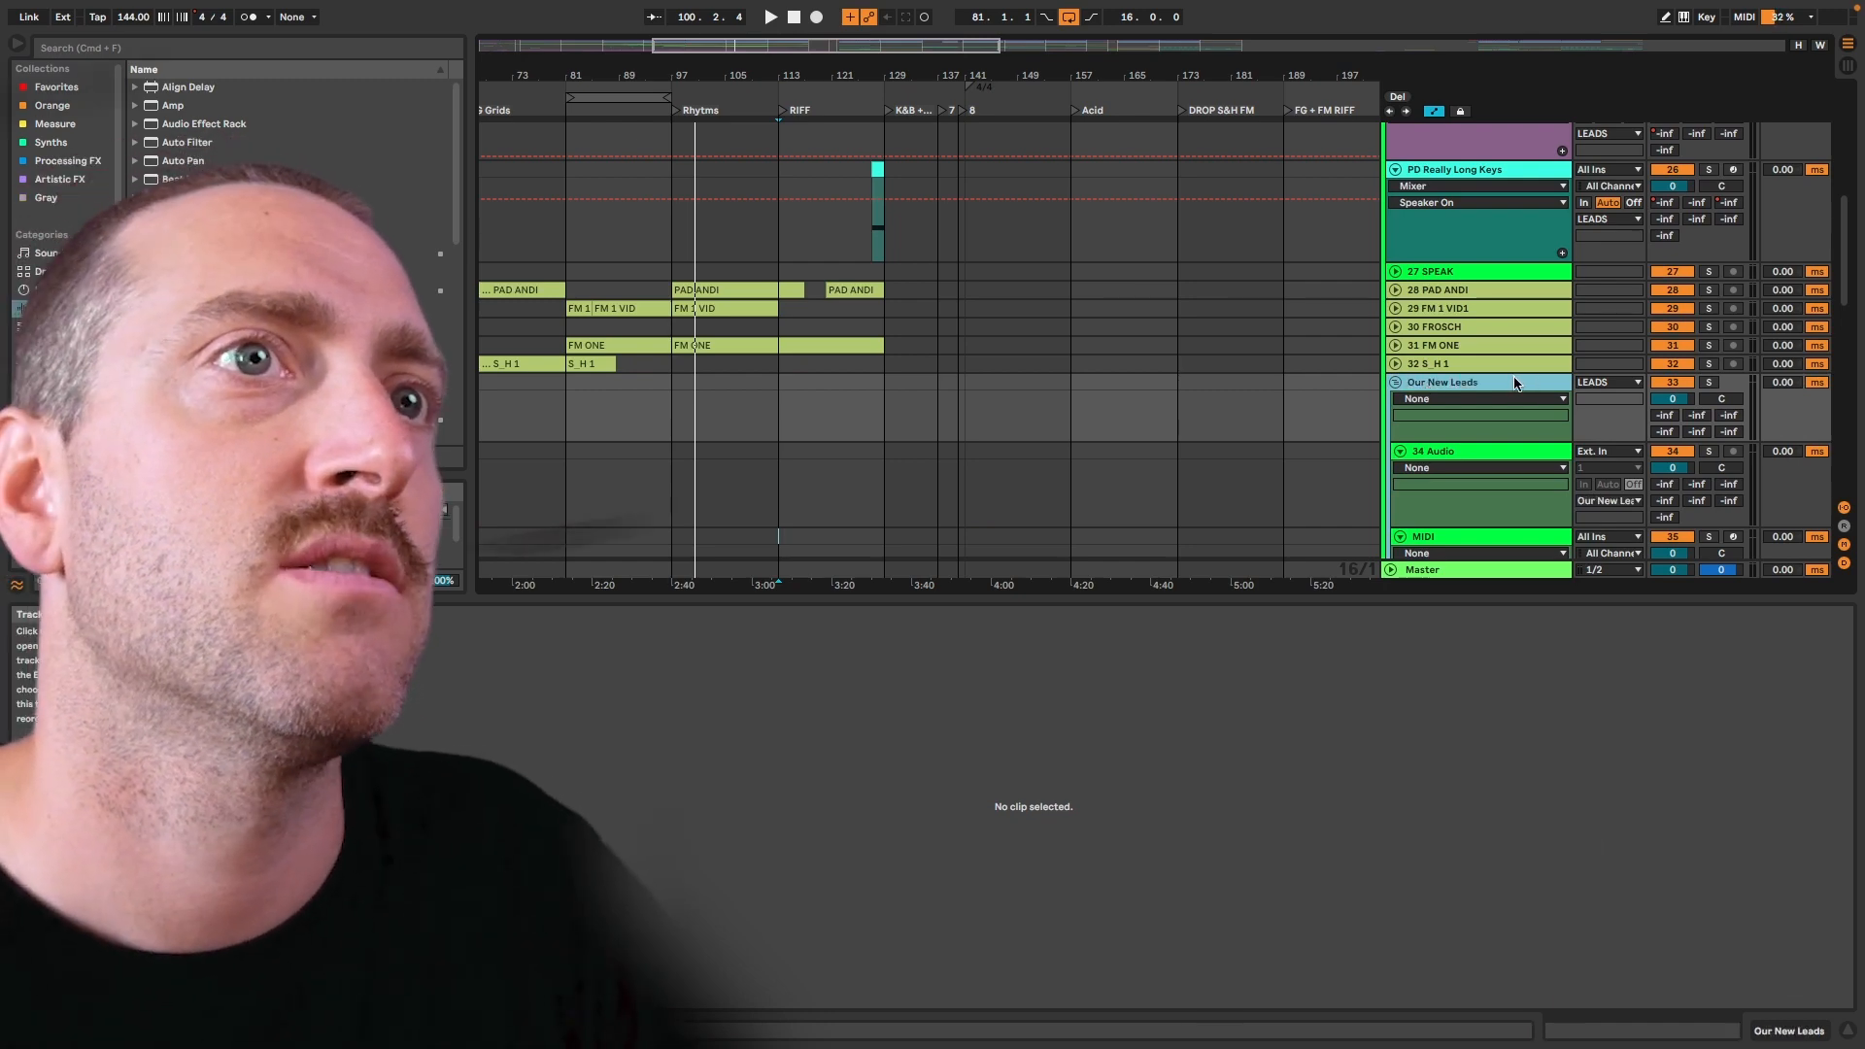
pyautogui.press('Delete')
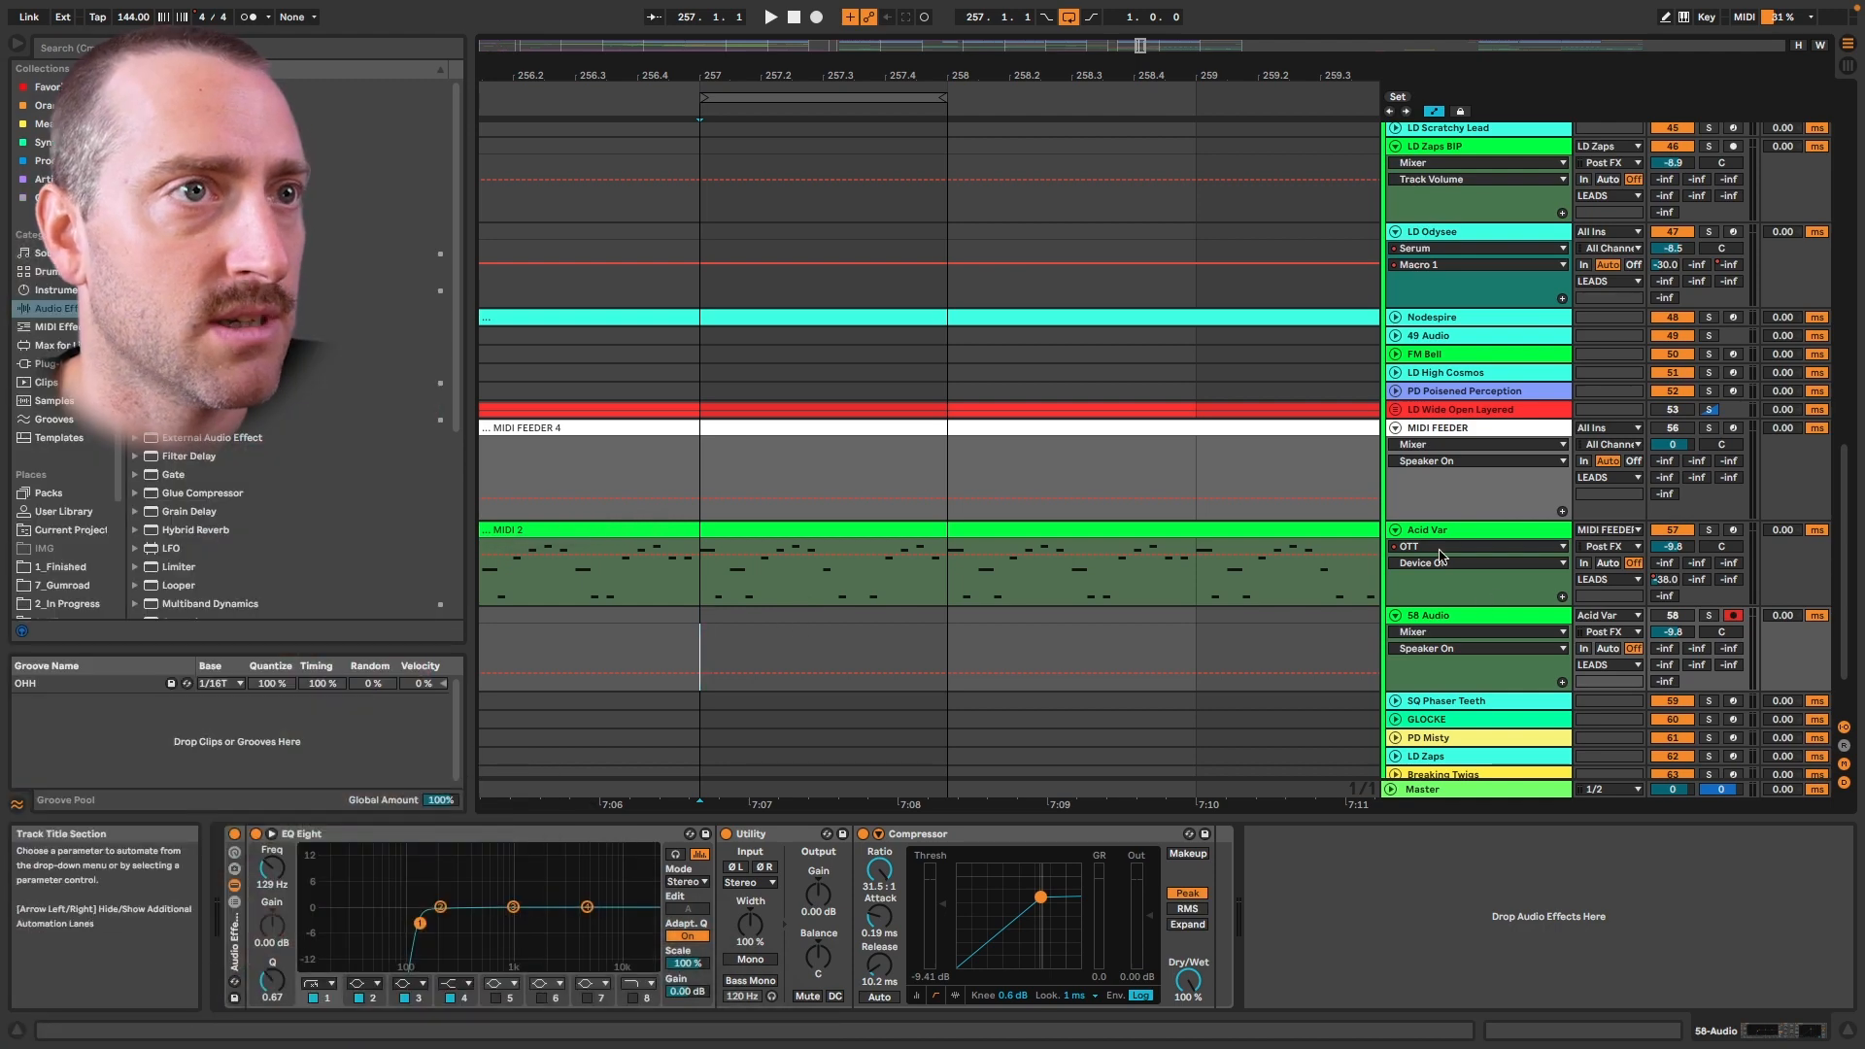
# Record looped takes of the Acid Var track onto the armed 58 Audio track over bar 257, and briefly solo that track
pyautogui.click(1480, 529)
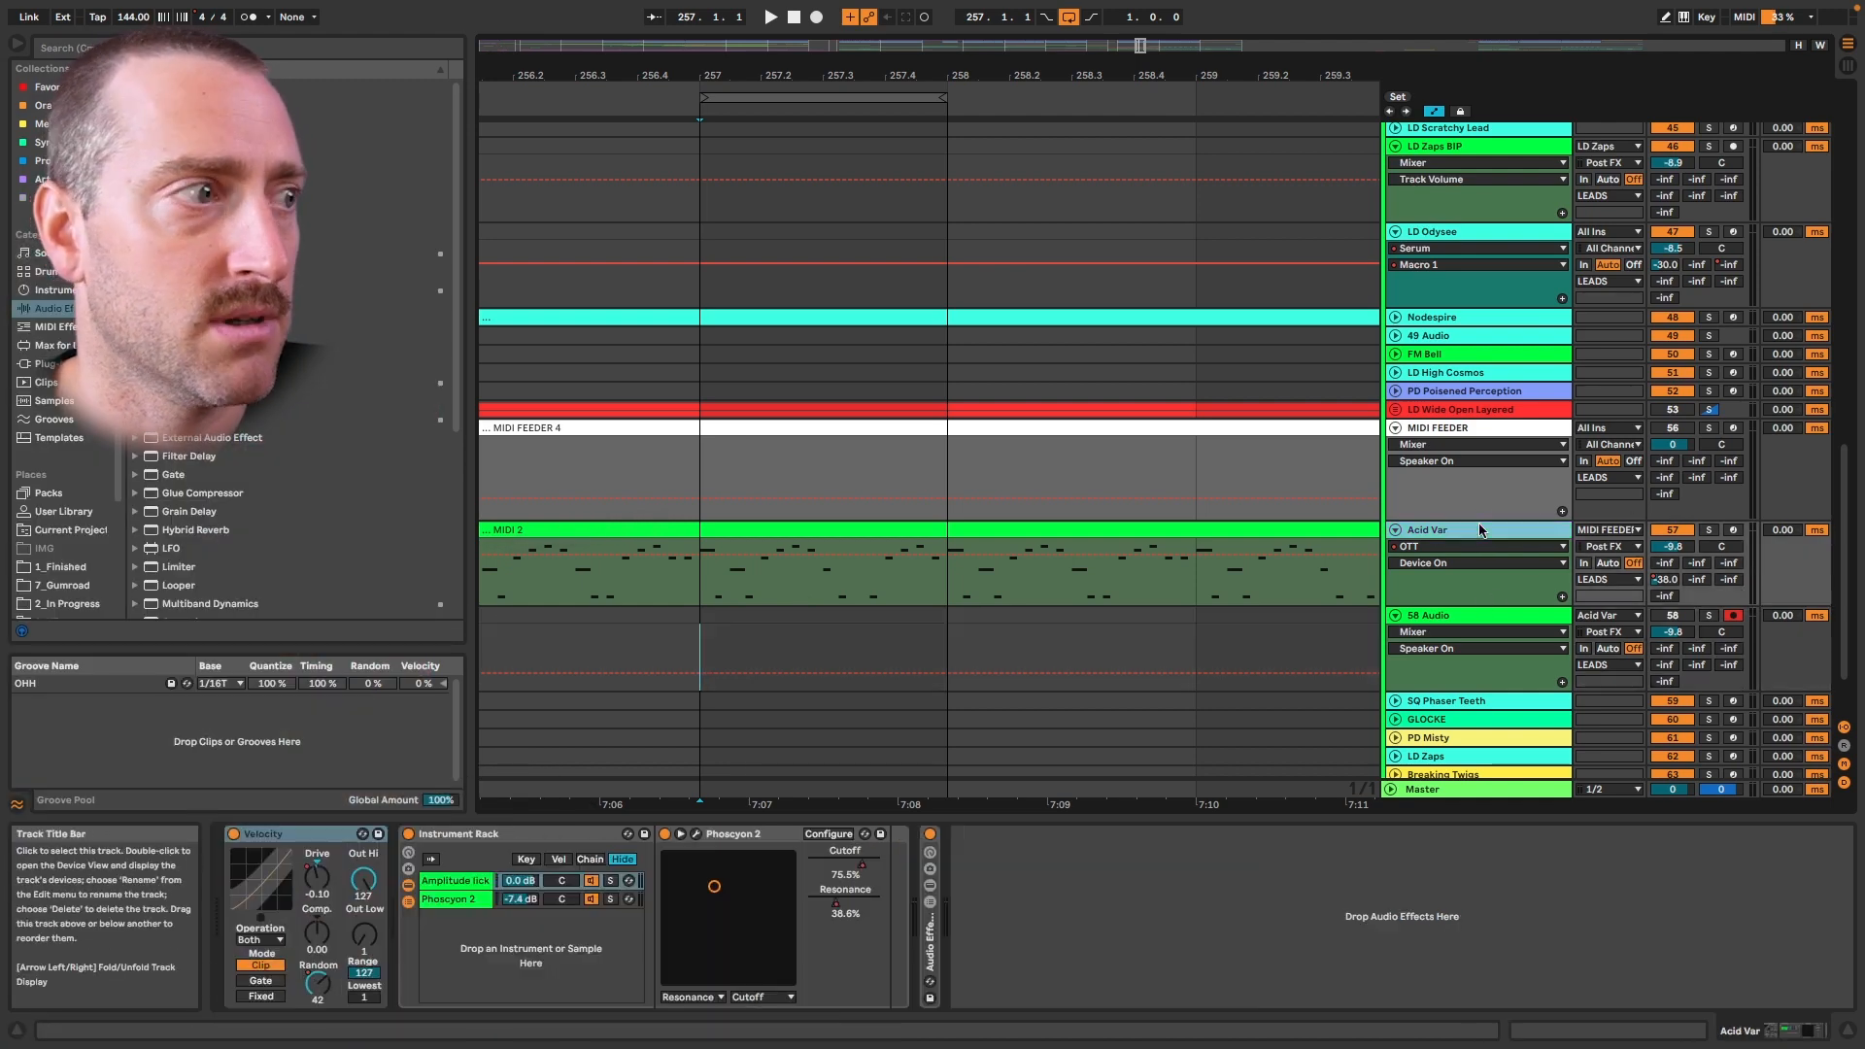
pyautogui.click(1480, 615)
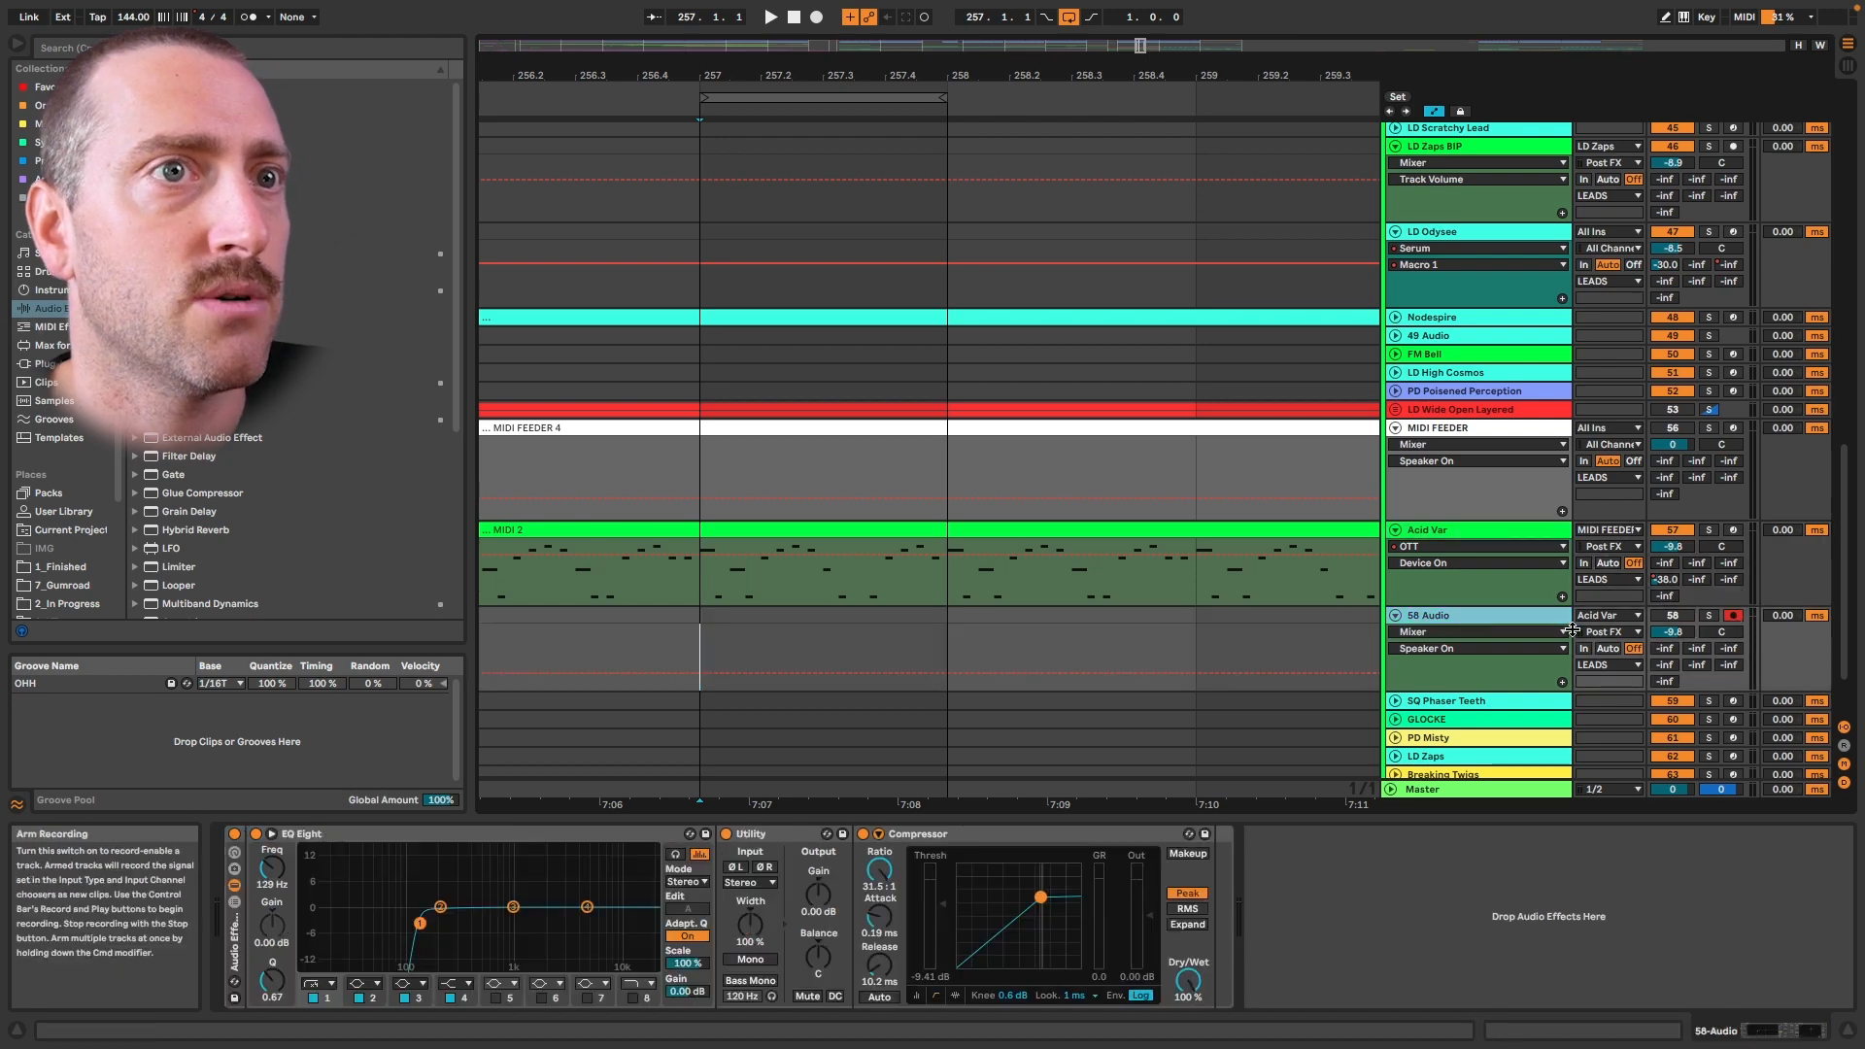
pyautogui.moveTo(701, 632); pyautogui.dragTo(932, 629)
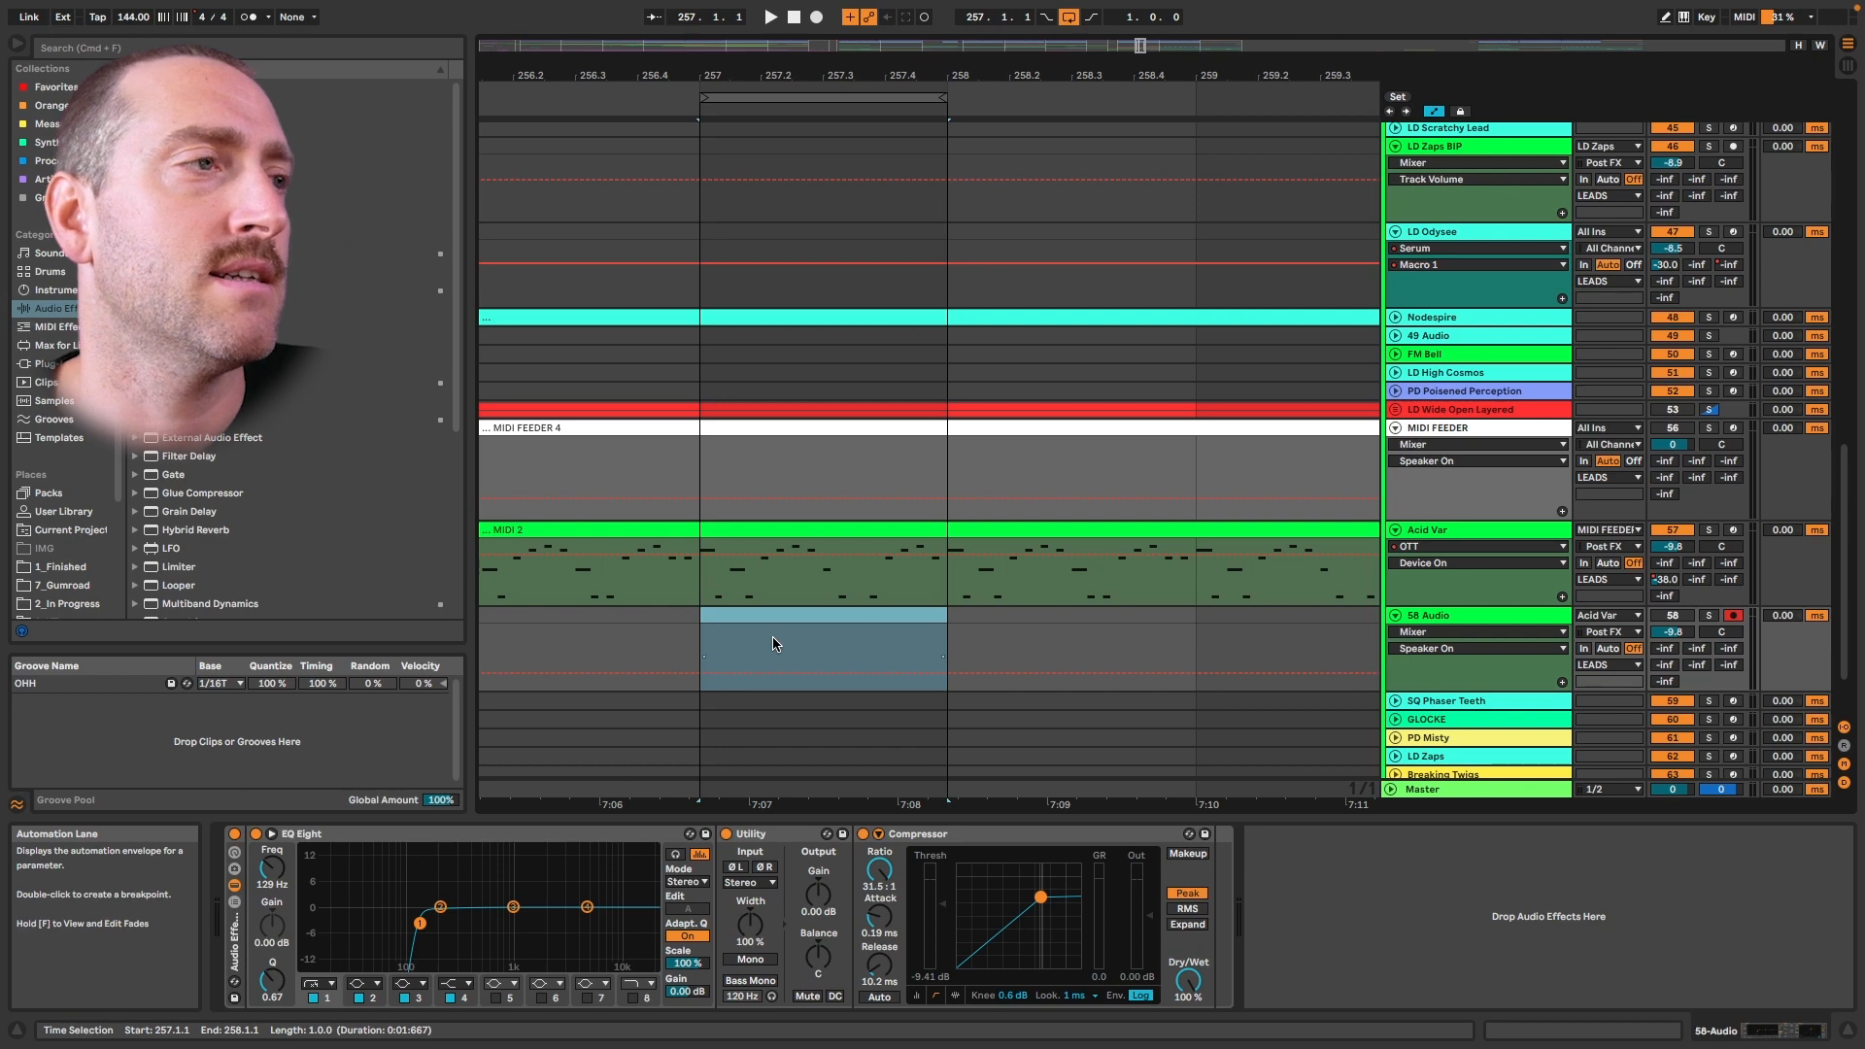
pyautogui.press('F9')
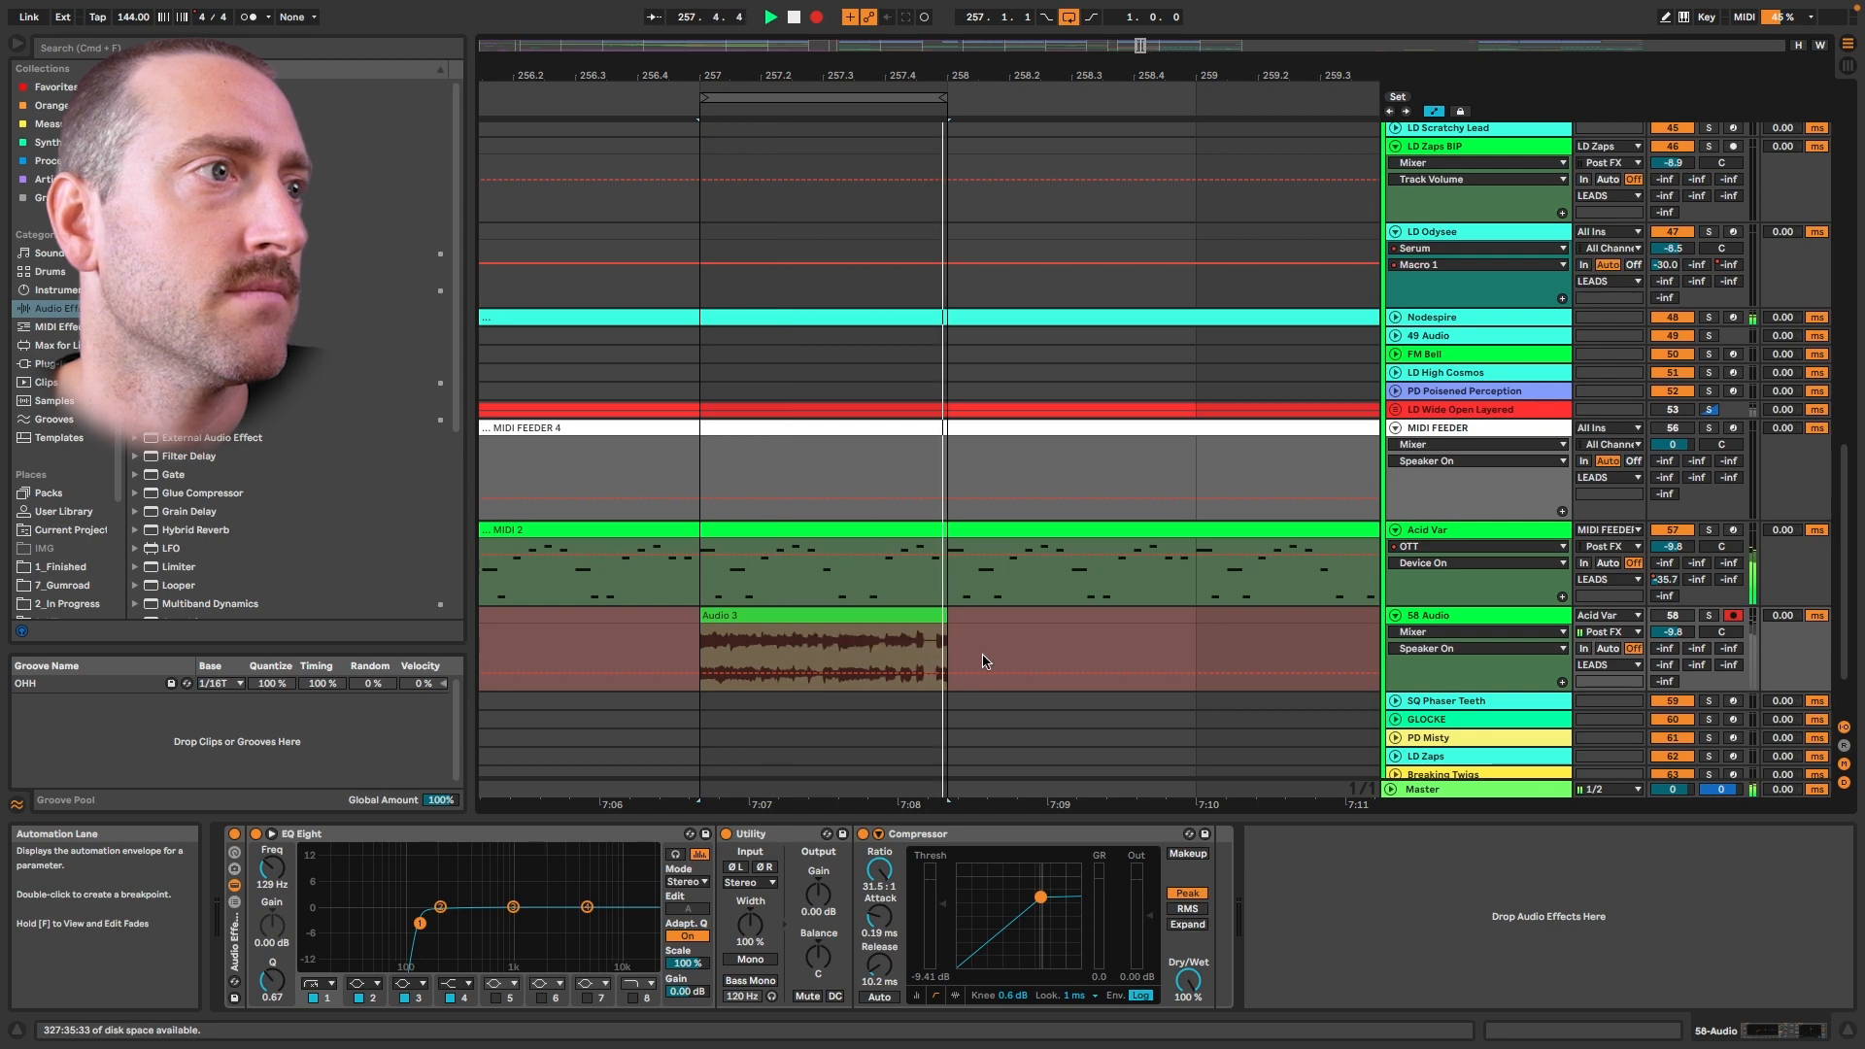
pyautogui.press('space')
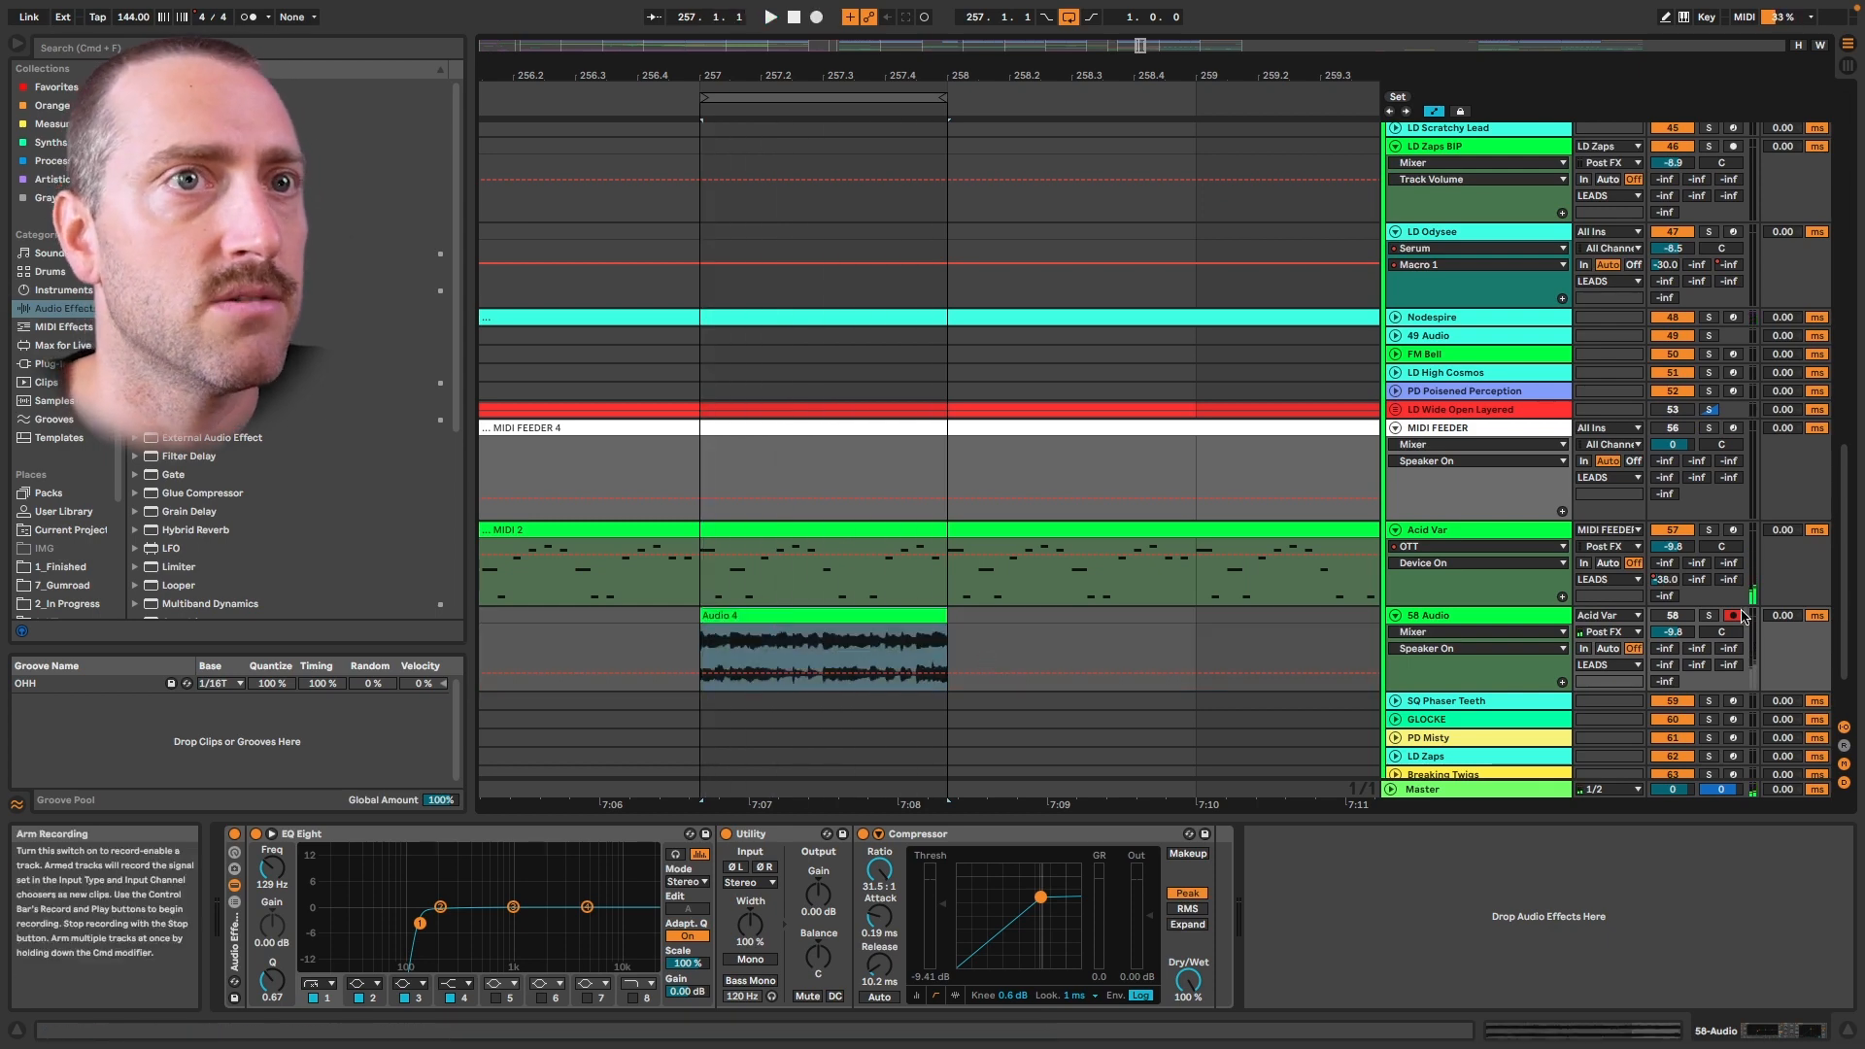
pyautogui.click(1709, 614)
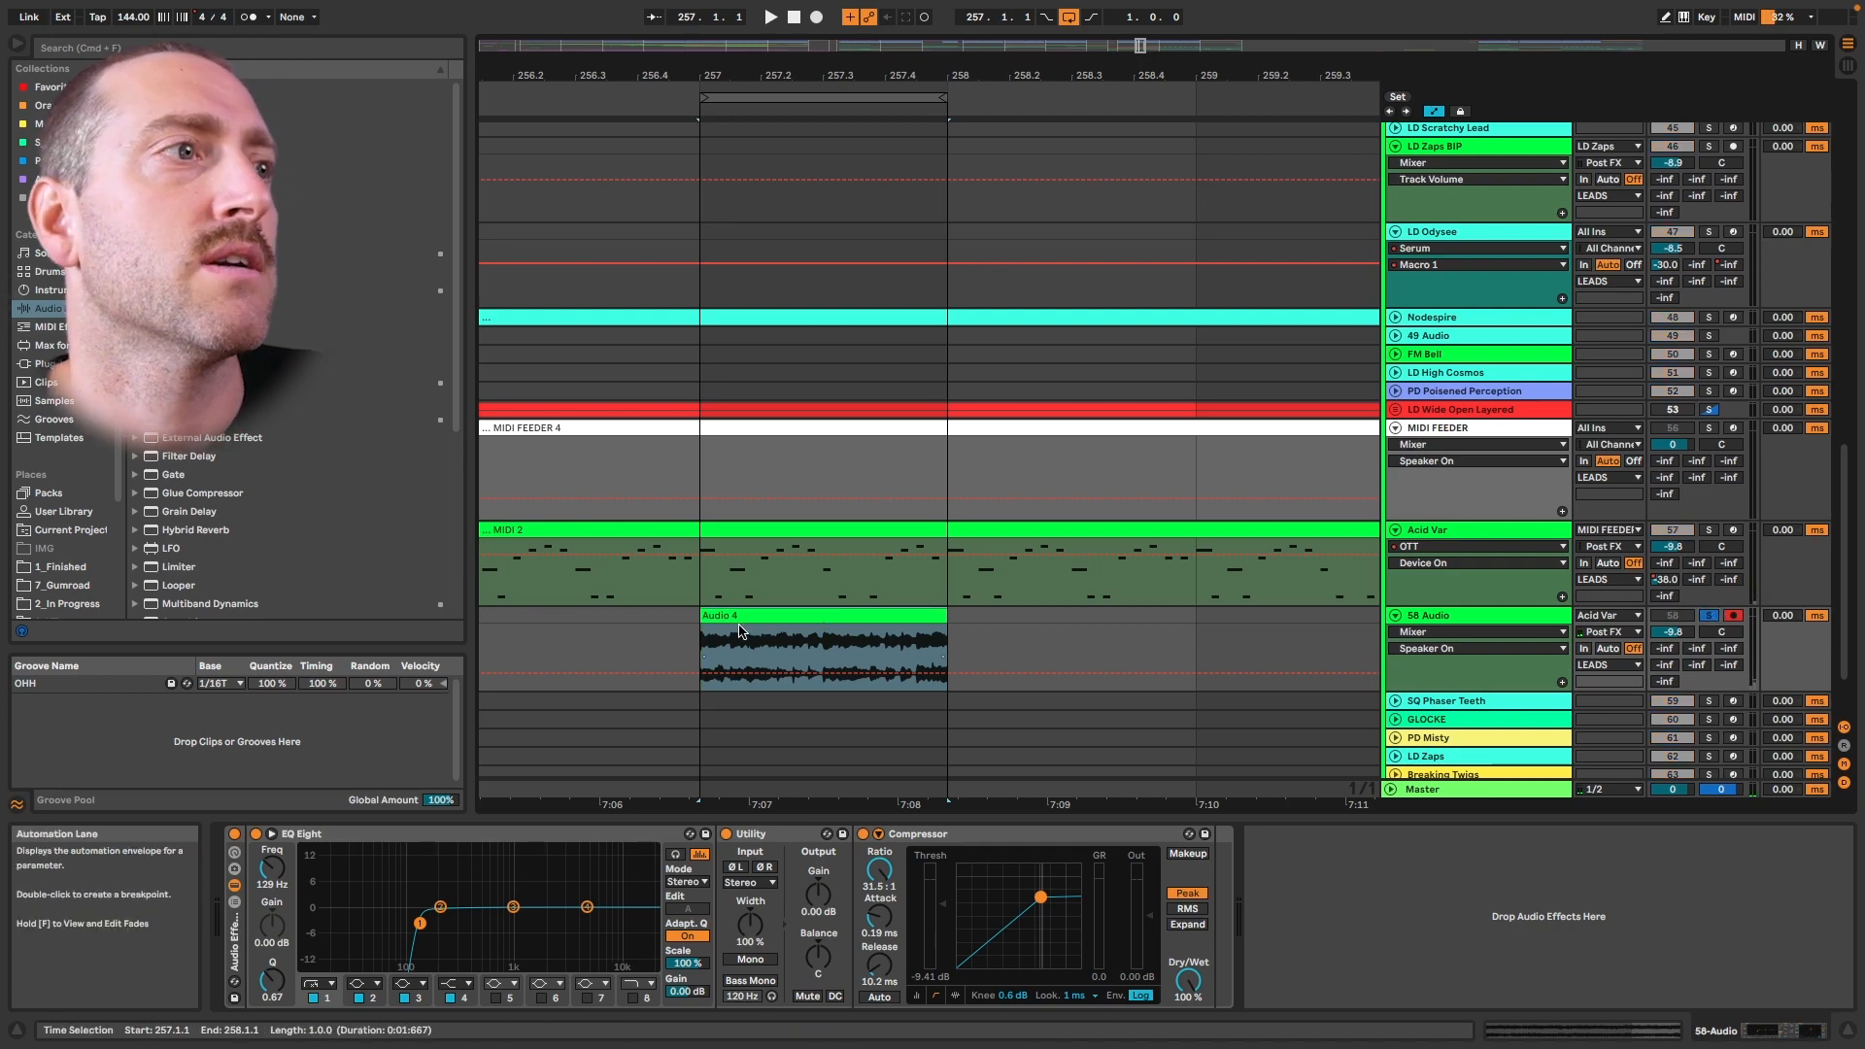
pyautogui.click(1709, 615)
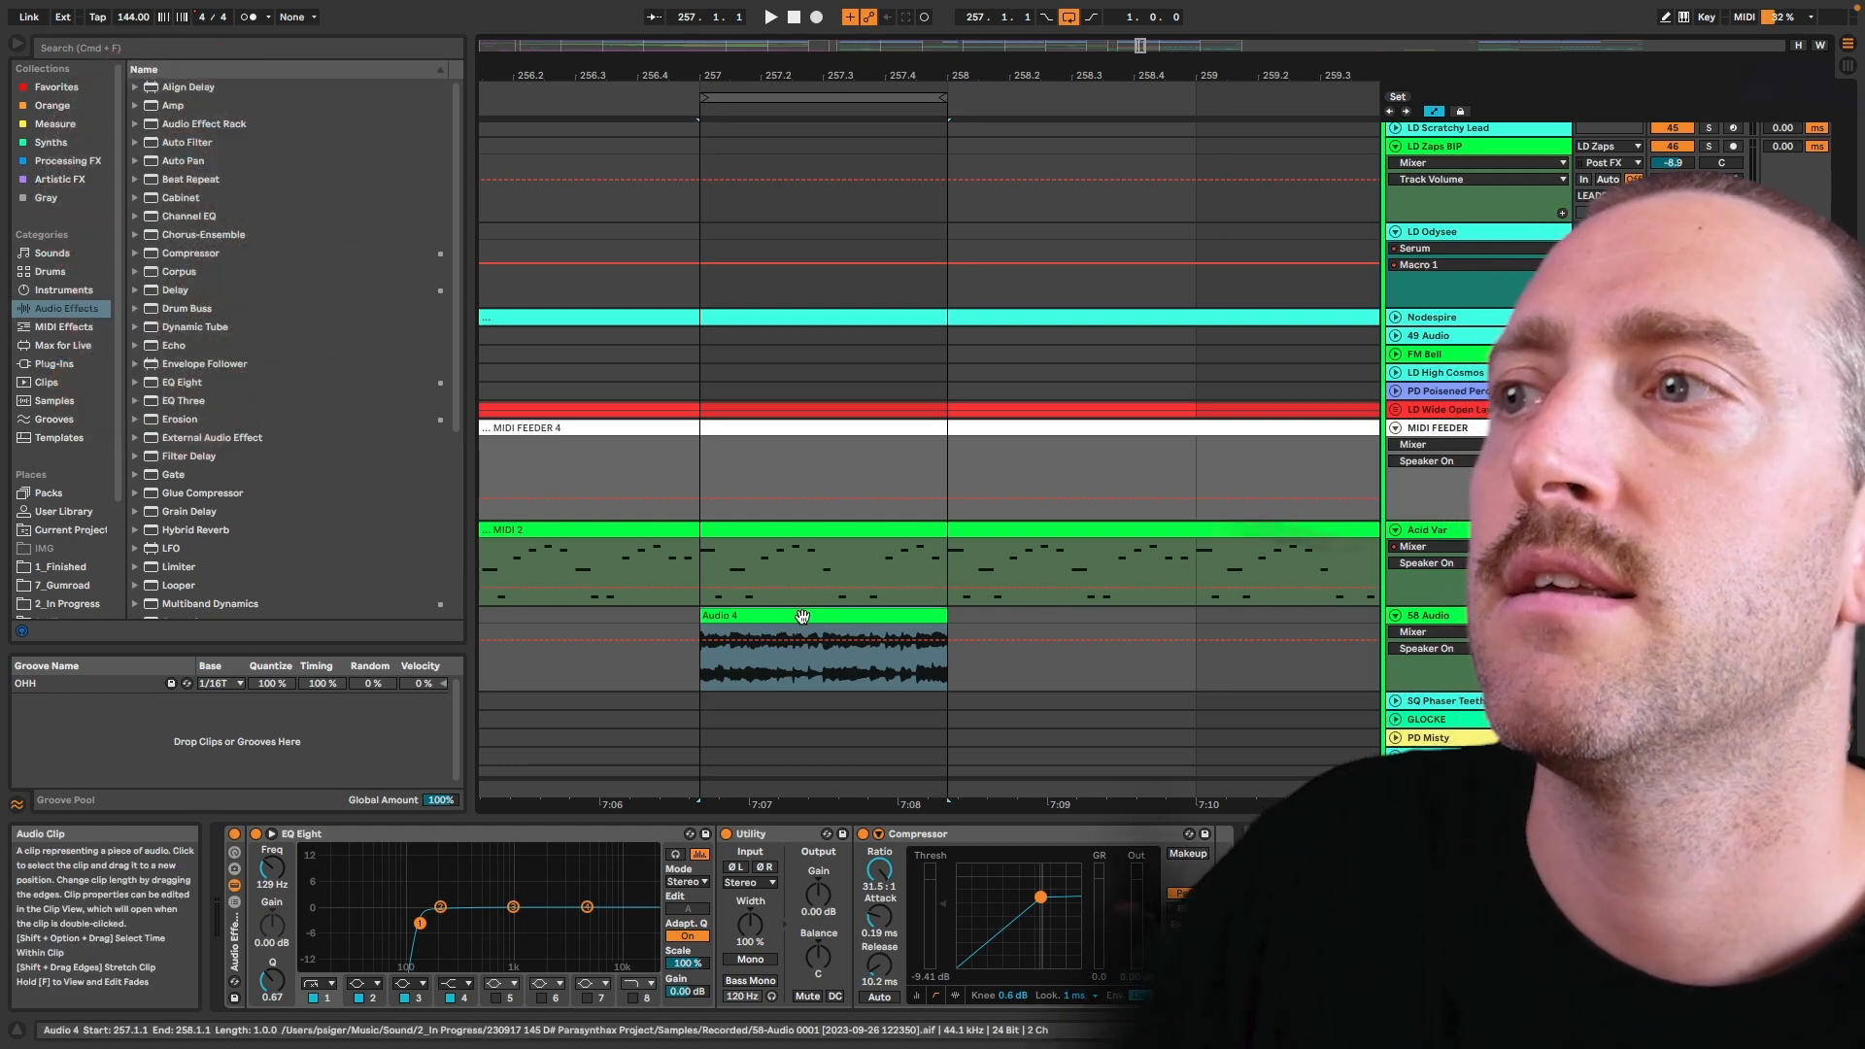
# Cycle the recorded clip on the 58 Audio track through its loop takes and back to Audio 4
pyautogui.scroll(1, 762, 666)
pyautogui.scroll(1, 761, 670)
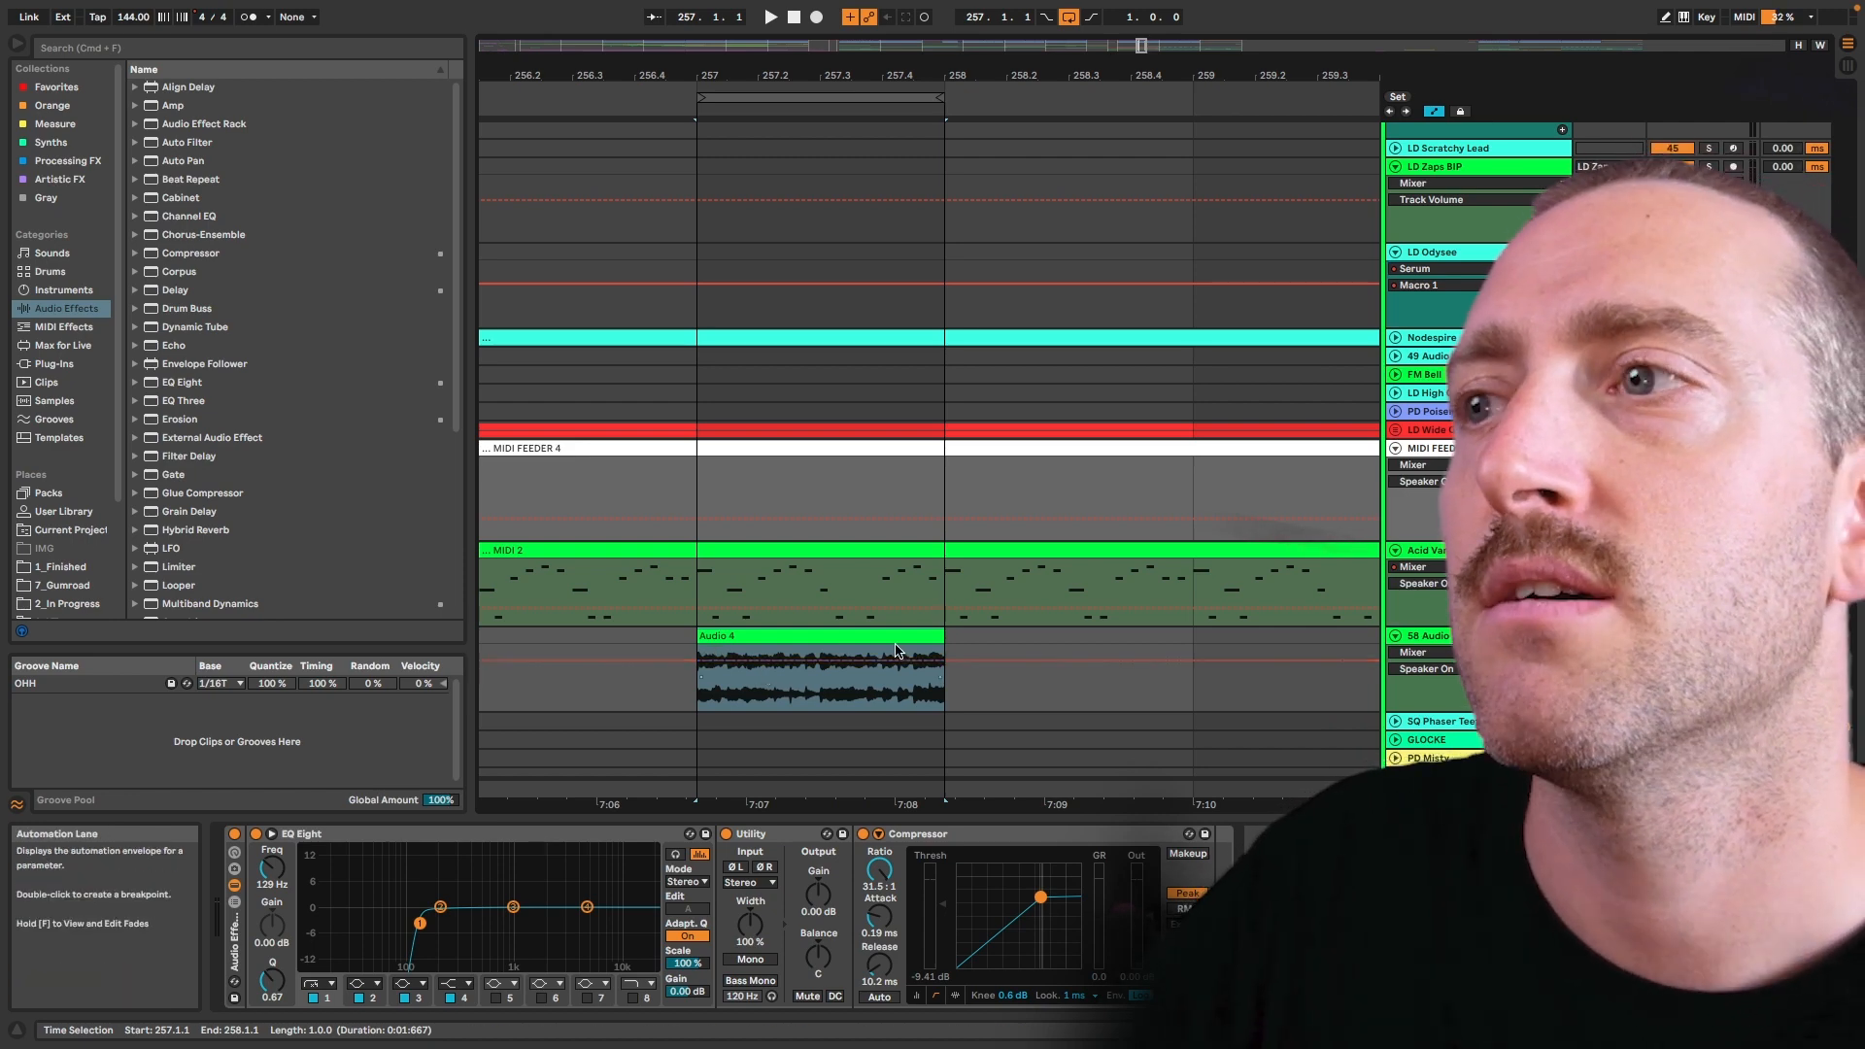
pyautogui.scroll(-2, 763, 675)
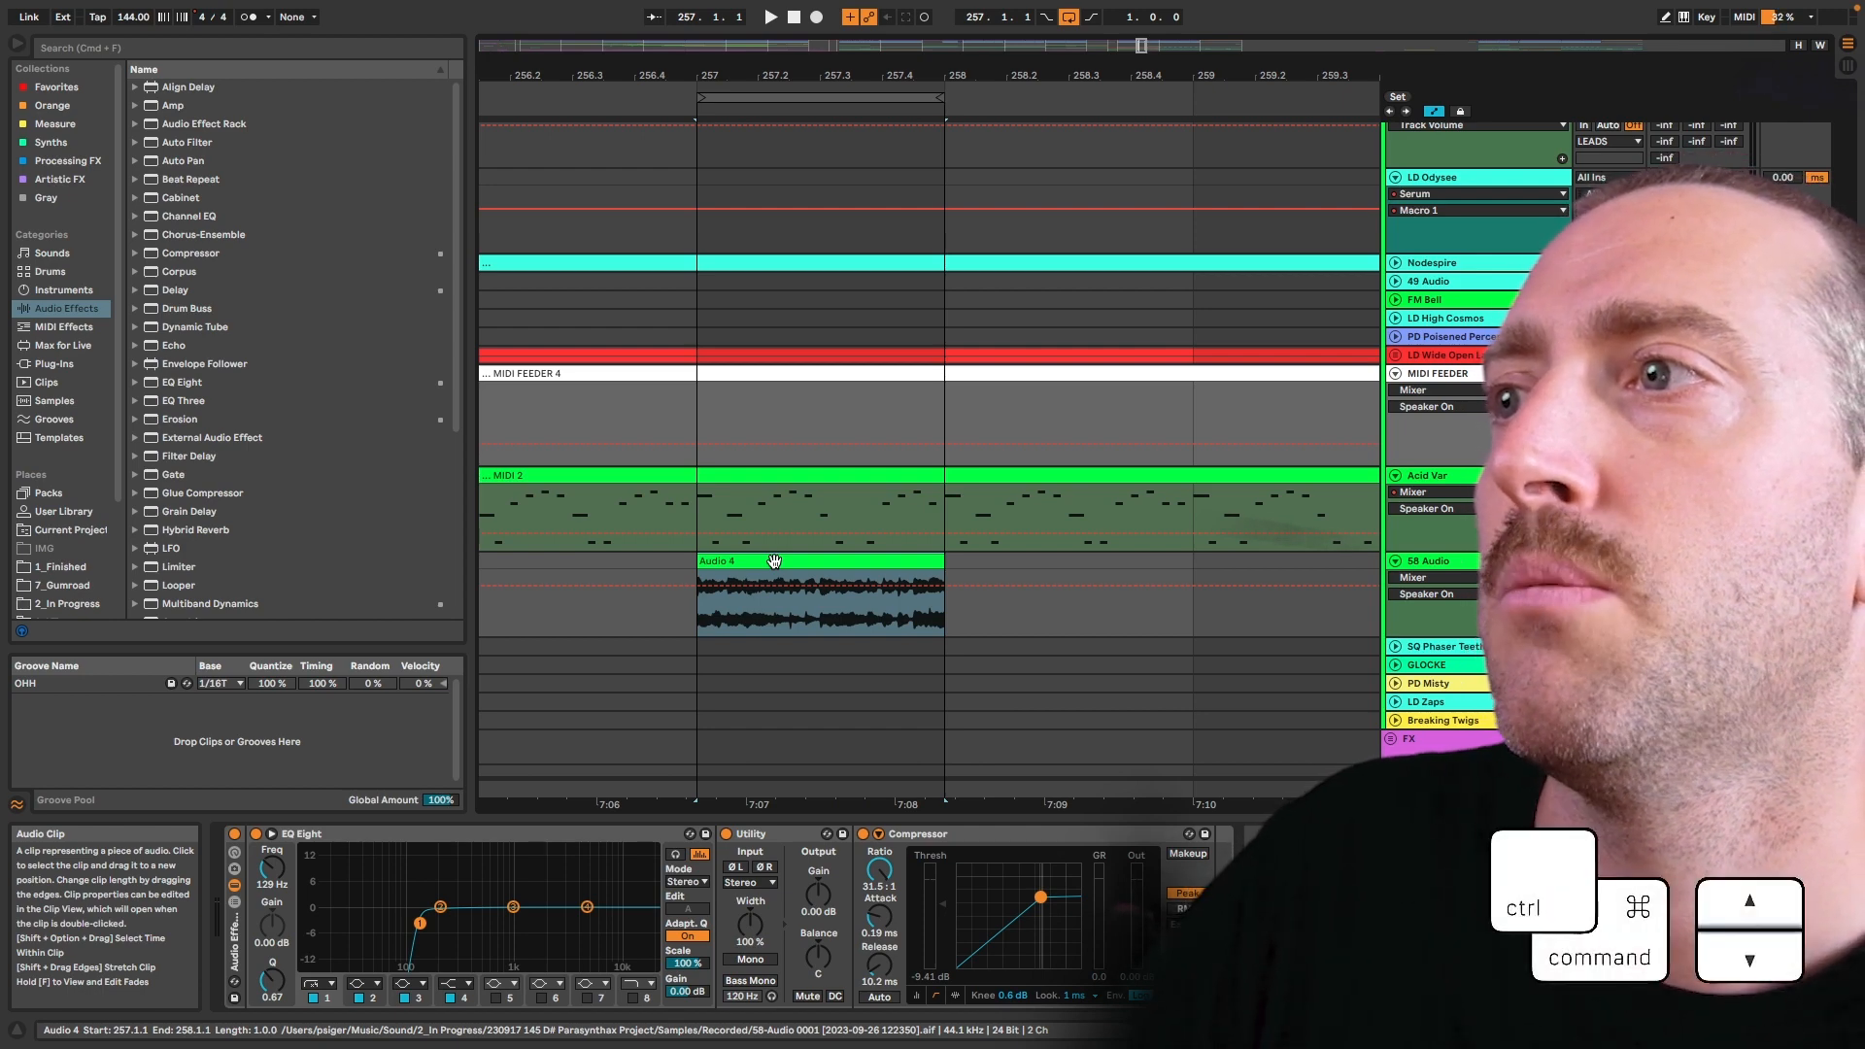
pyautogui.press('super+Down')
pyautogui.press('super+Down')
pyautogui.press('super+Down')
pyautogui.press('super+Down')
pyautogui.press('super+Down')
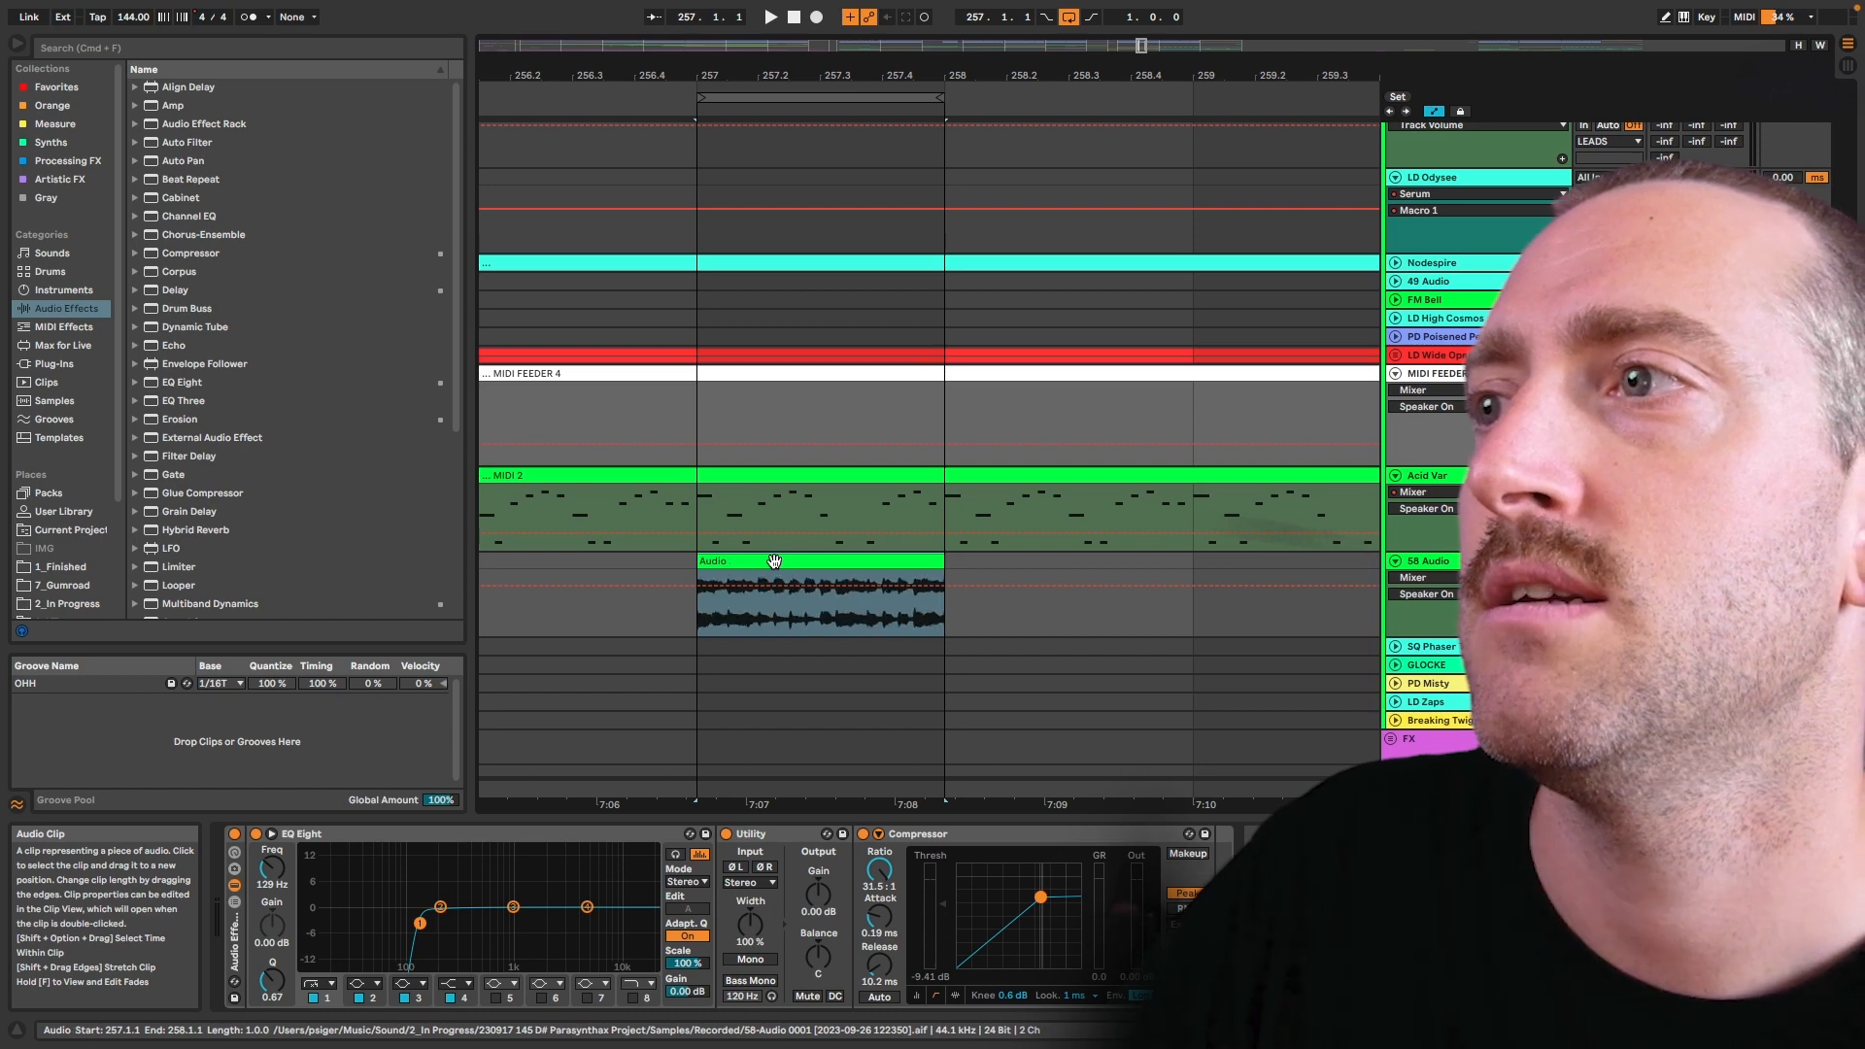
pyautogui.press('super+Down')
pyautogui.press('super+Down')
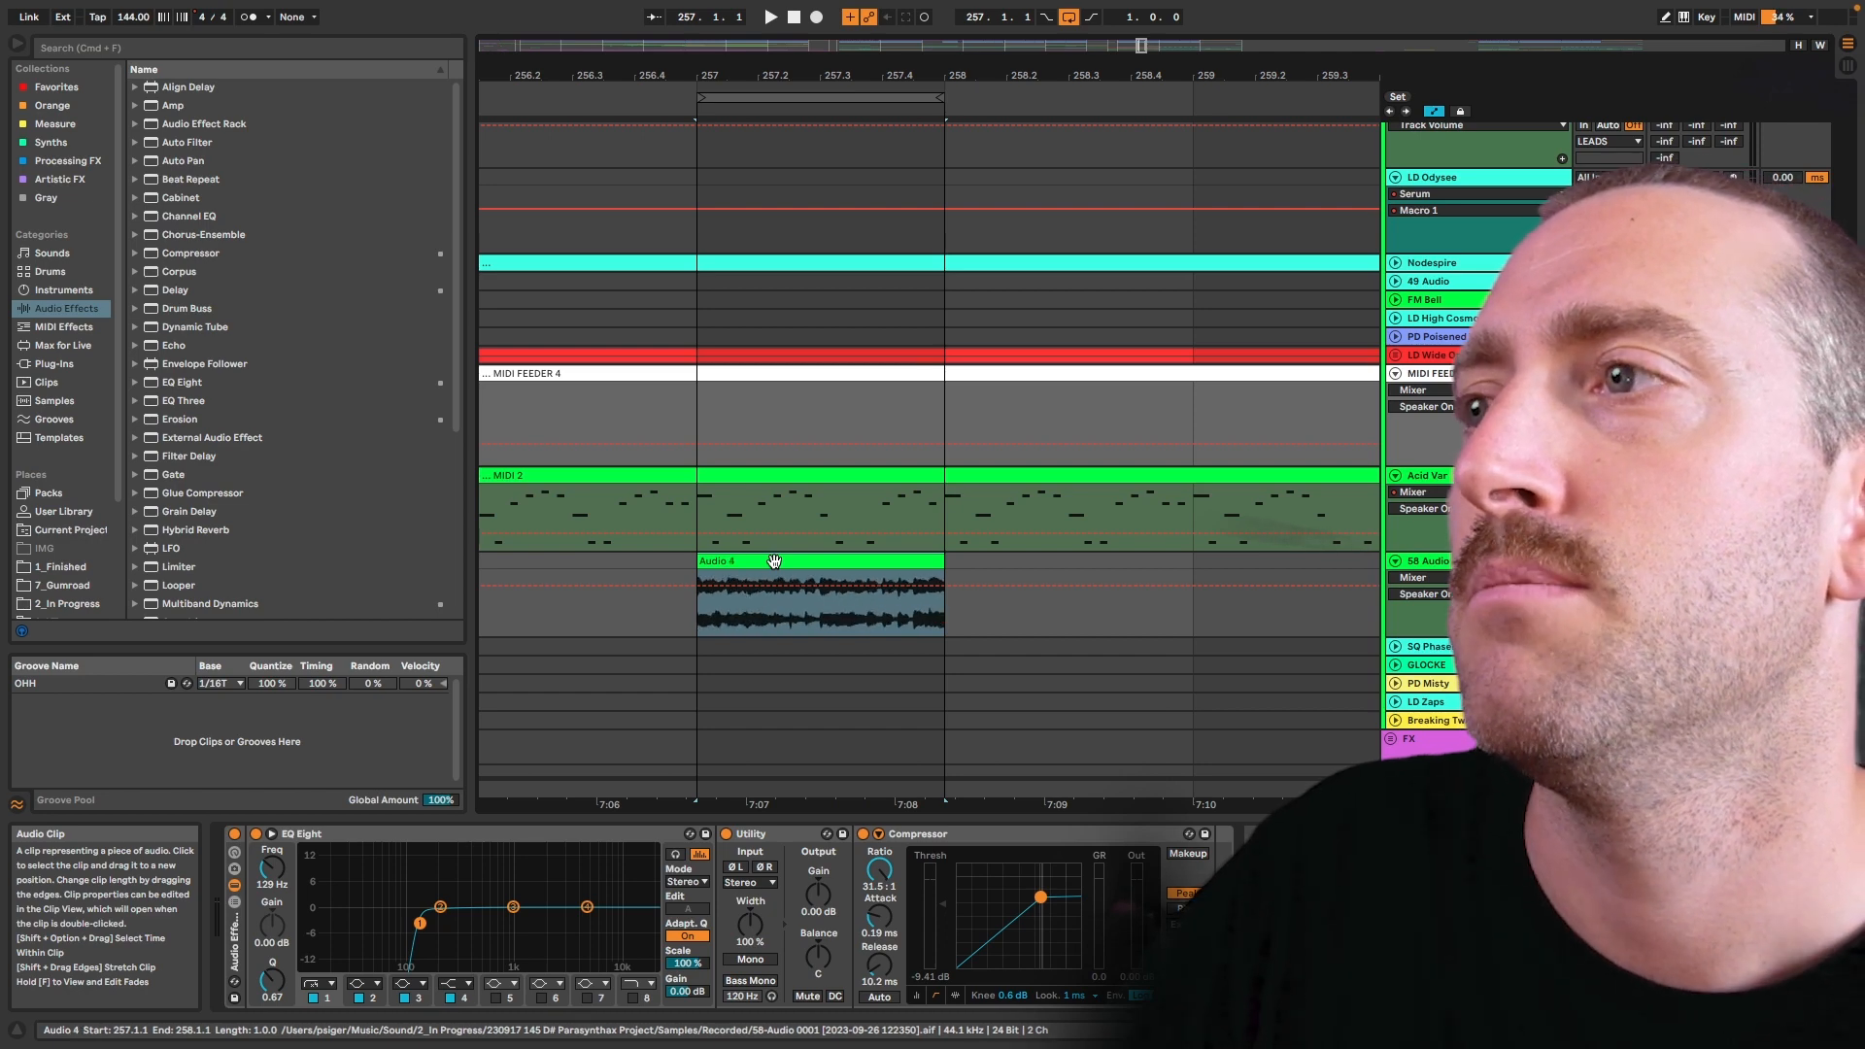
# Play the loop while switching the recorded clip to the Audio 3 and Audio 2 takes, and stop playback
pyautogui.press('space')
pyautogui.press('super+Up')
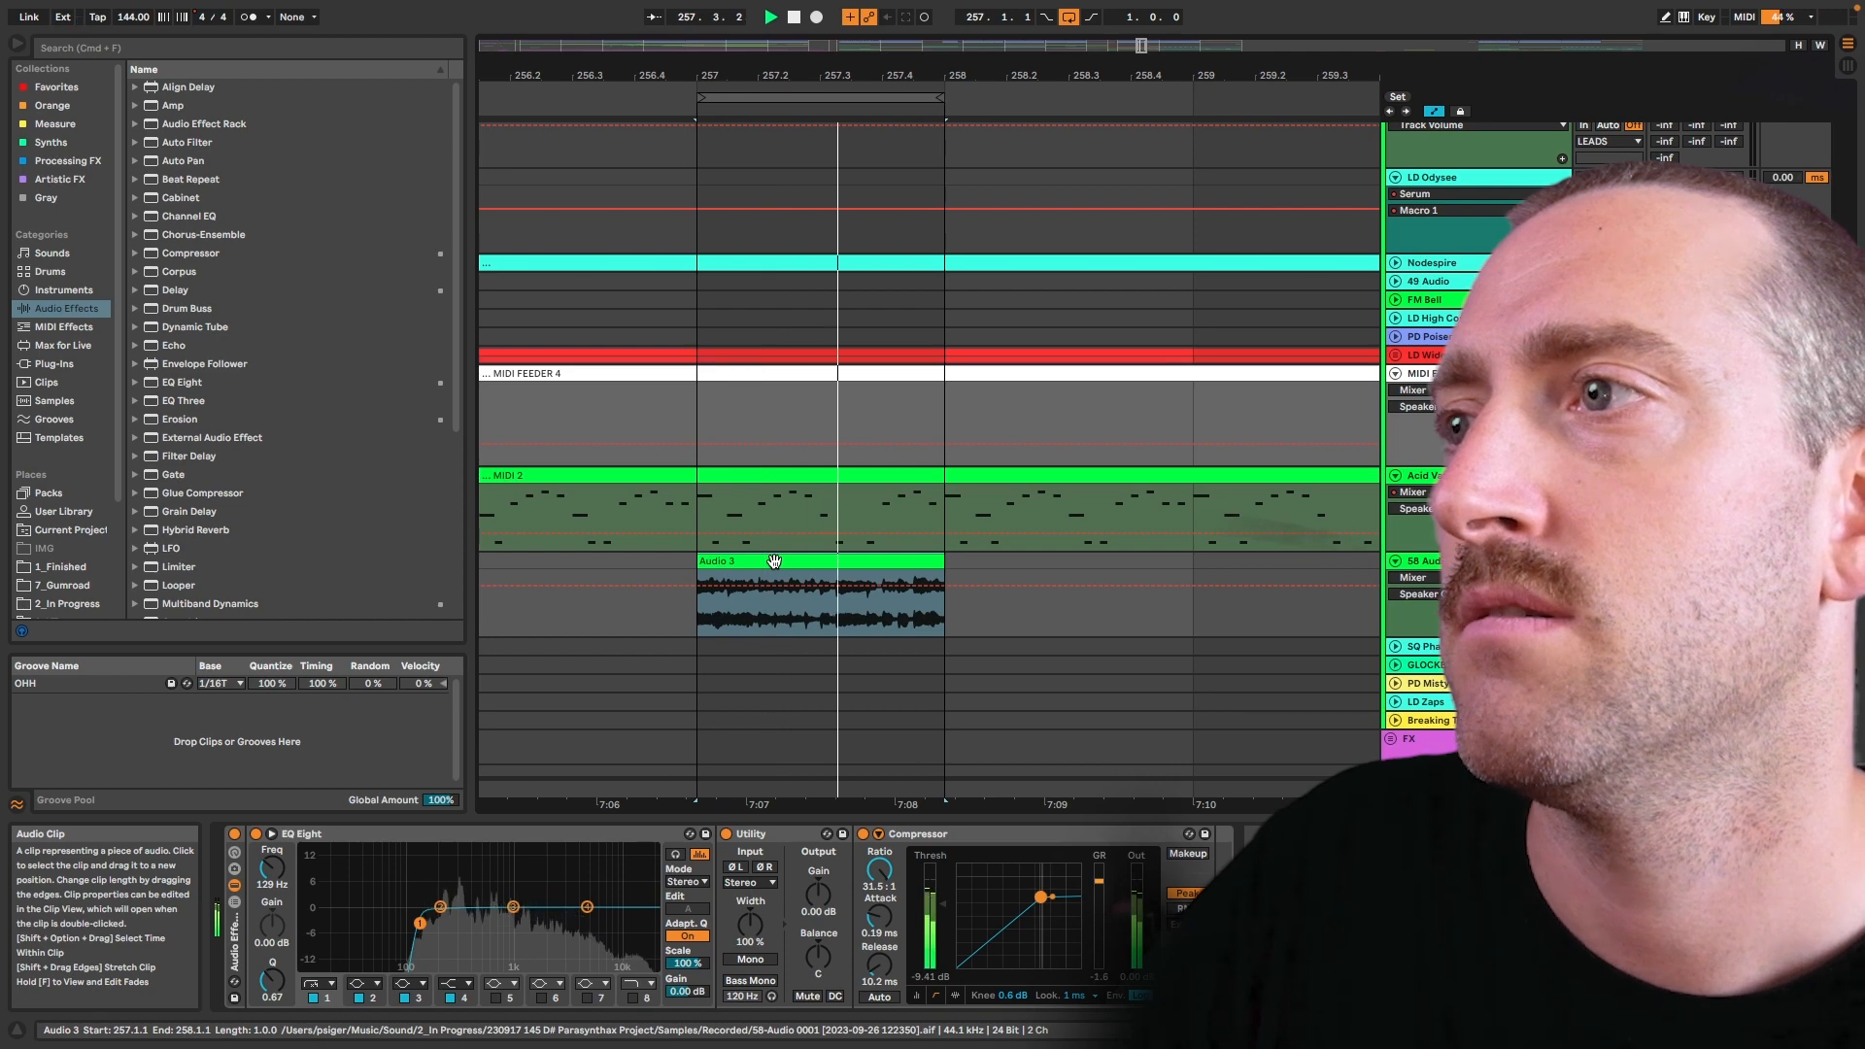
pyautogui.press('super+Up')
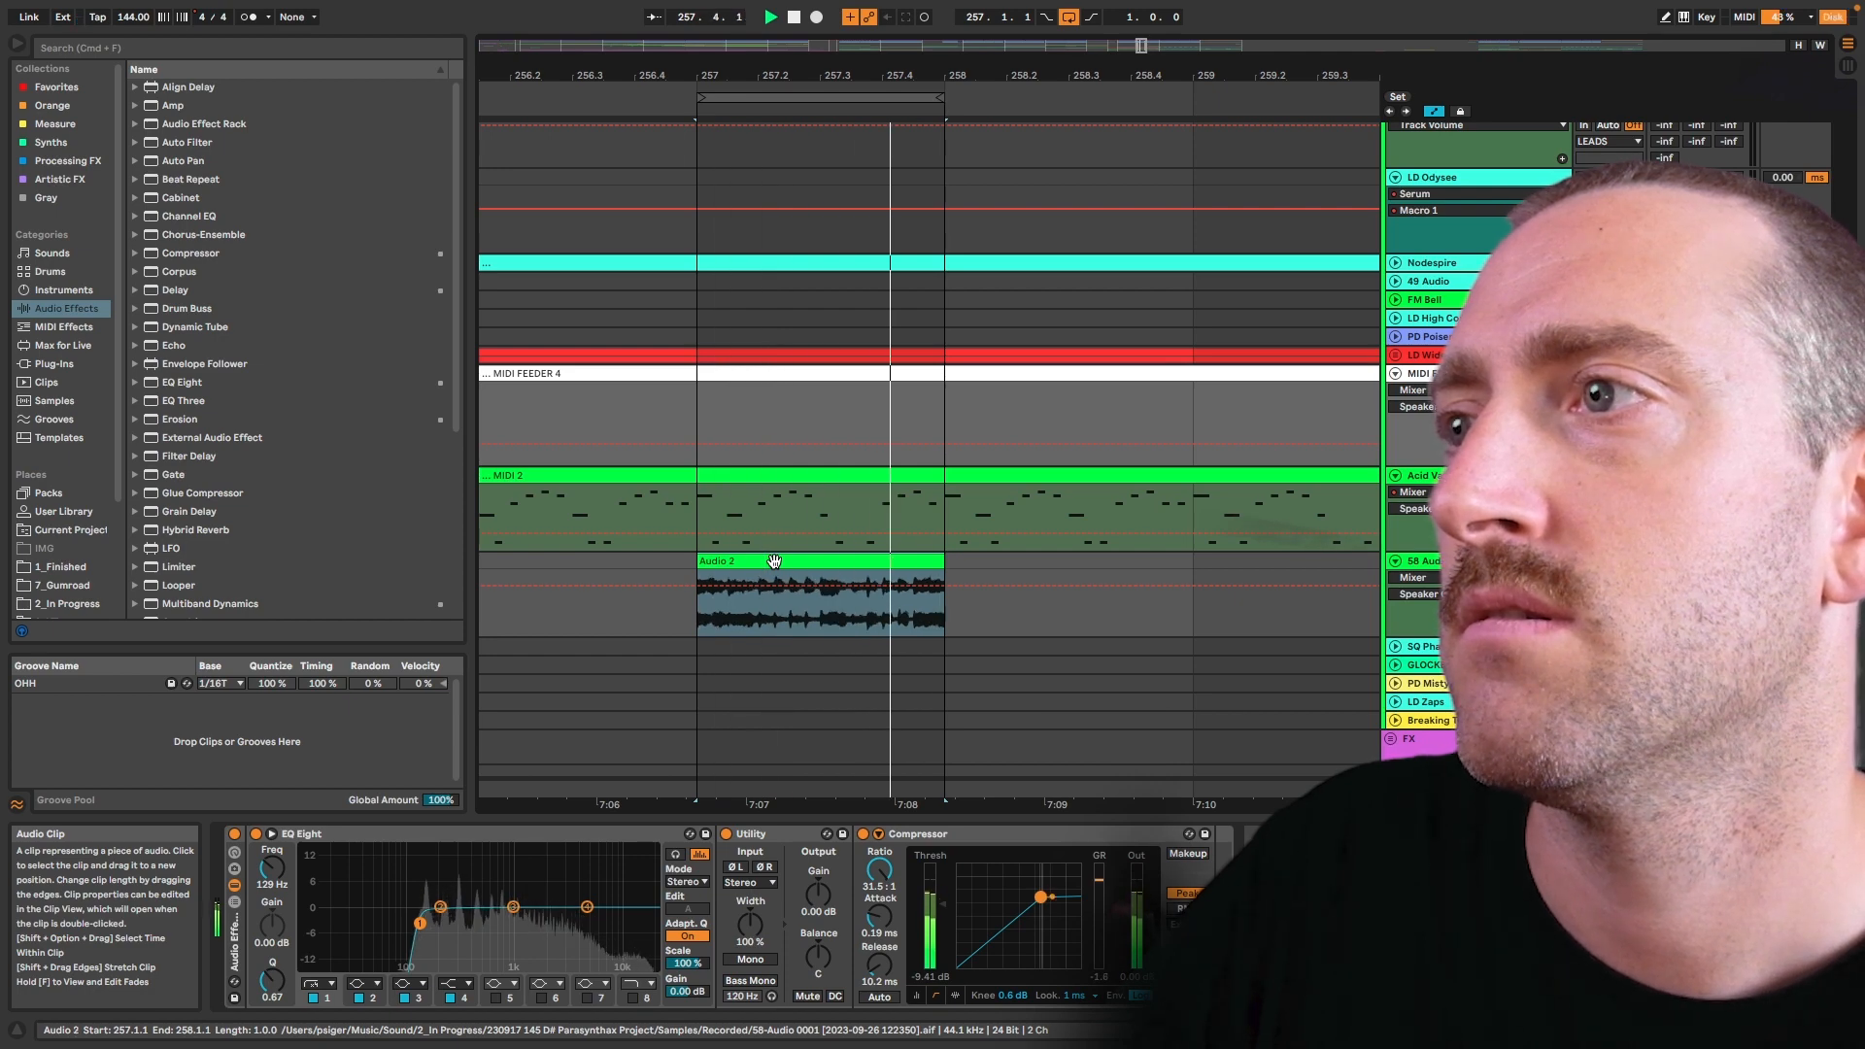
pyautogui.press('space')
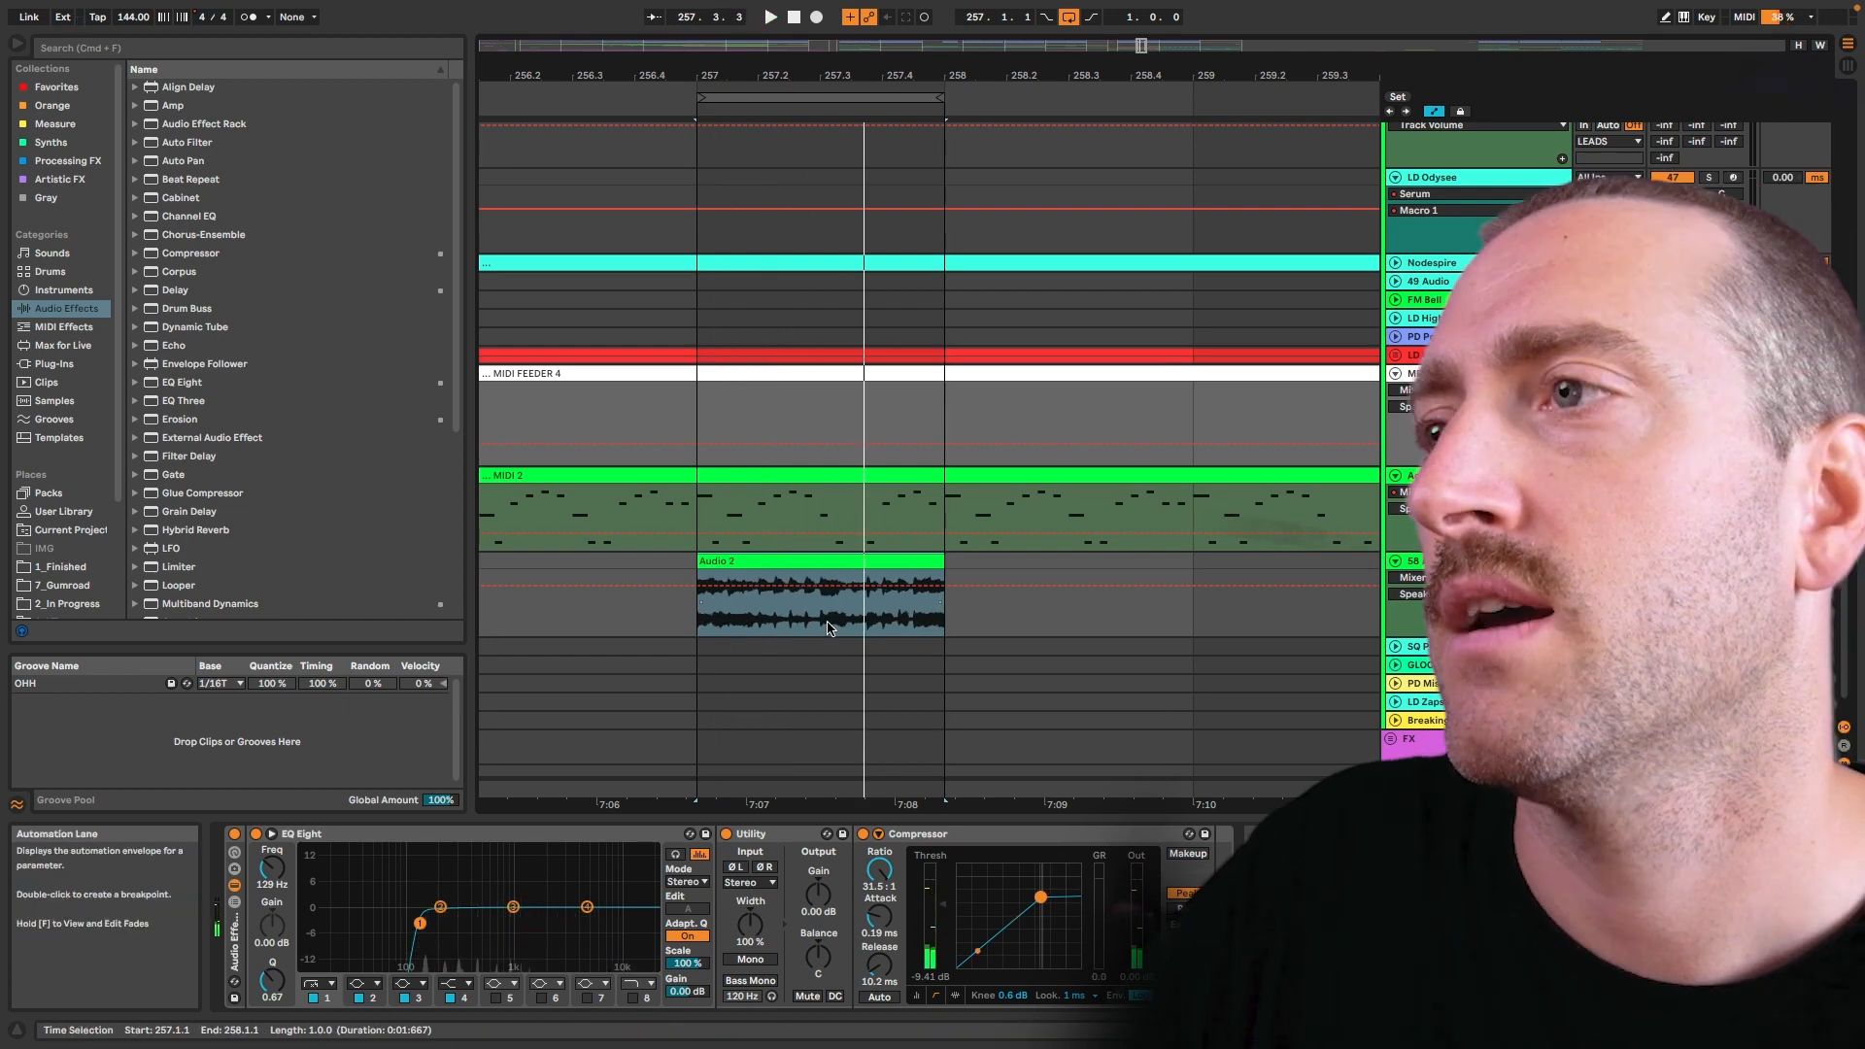
# Split the recorded clip on the 58 Audio track at 257.2.2, and select bars 257 to 259 on the Acid Var track
pyautogui.click(778, 611)
pyautogui.moveTo(700, 603); pyautogui.dragTo(774, 608)
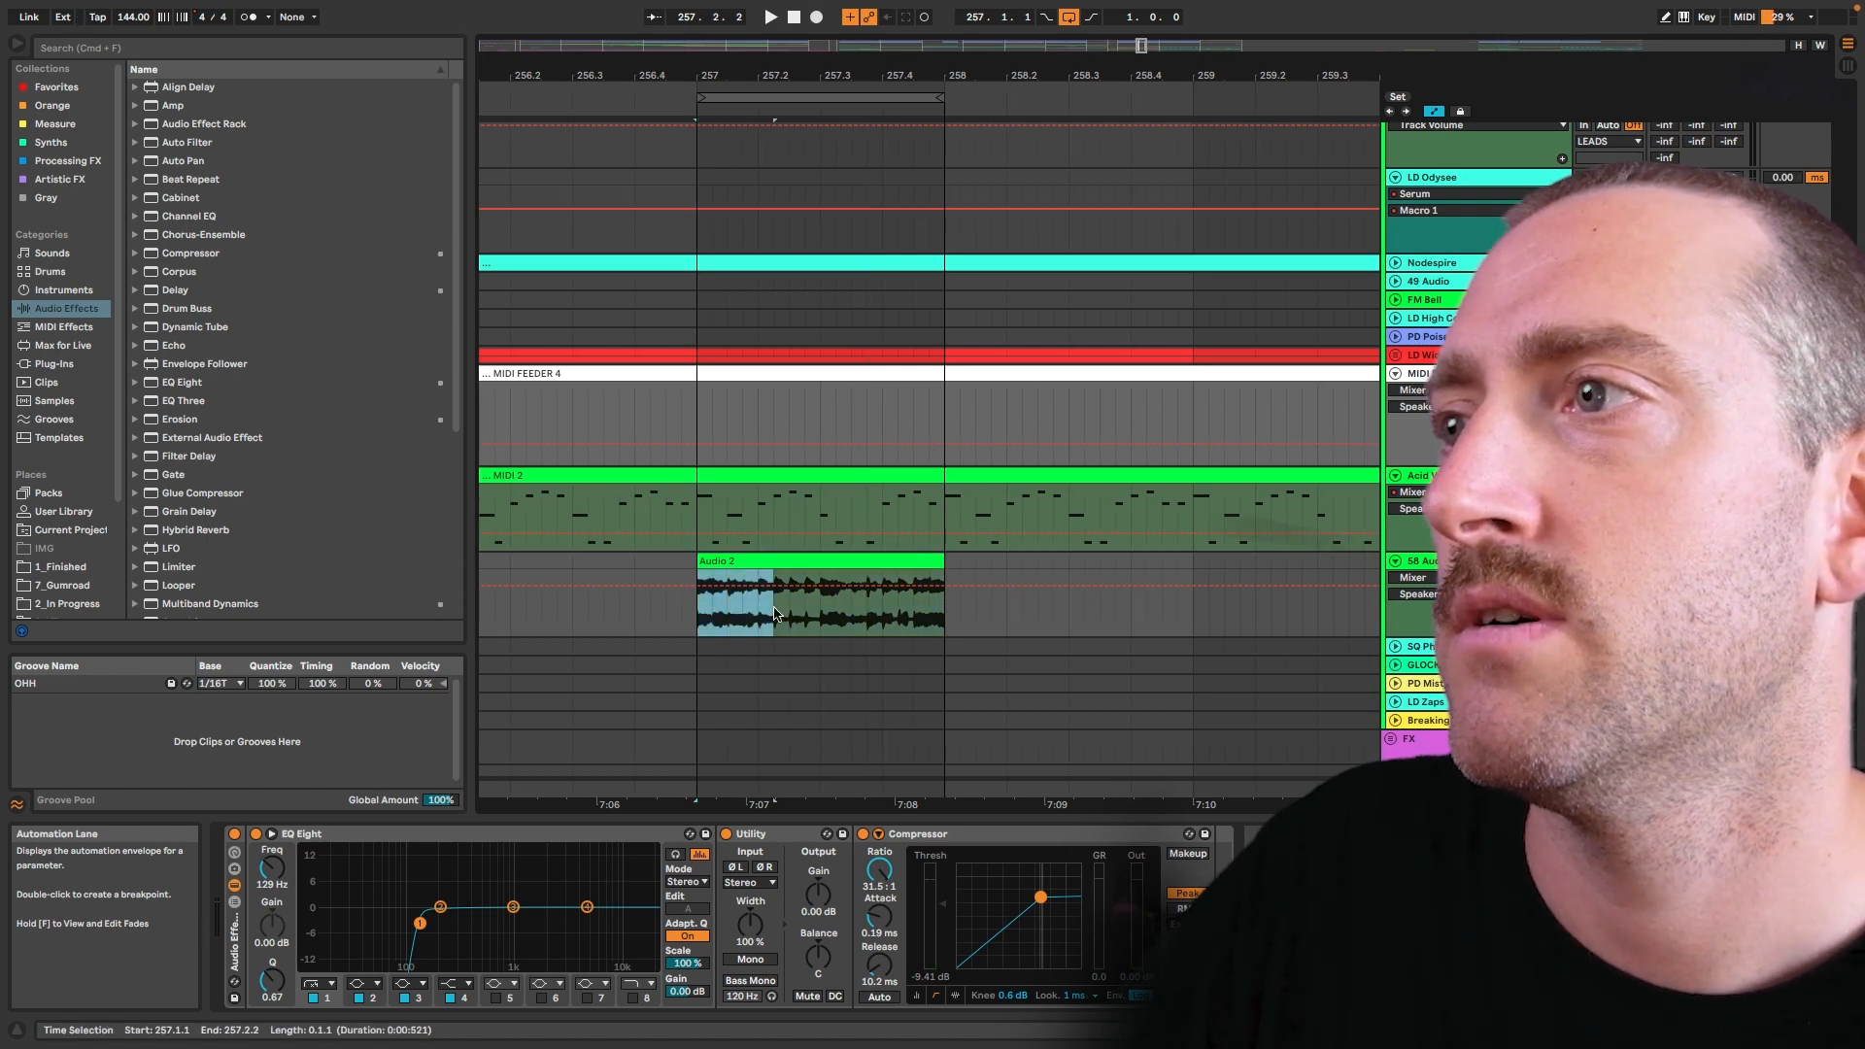
pyautogui.press('super+e')
pyautogui.click(839, 560)
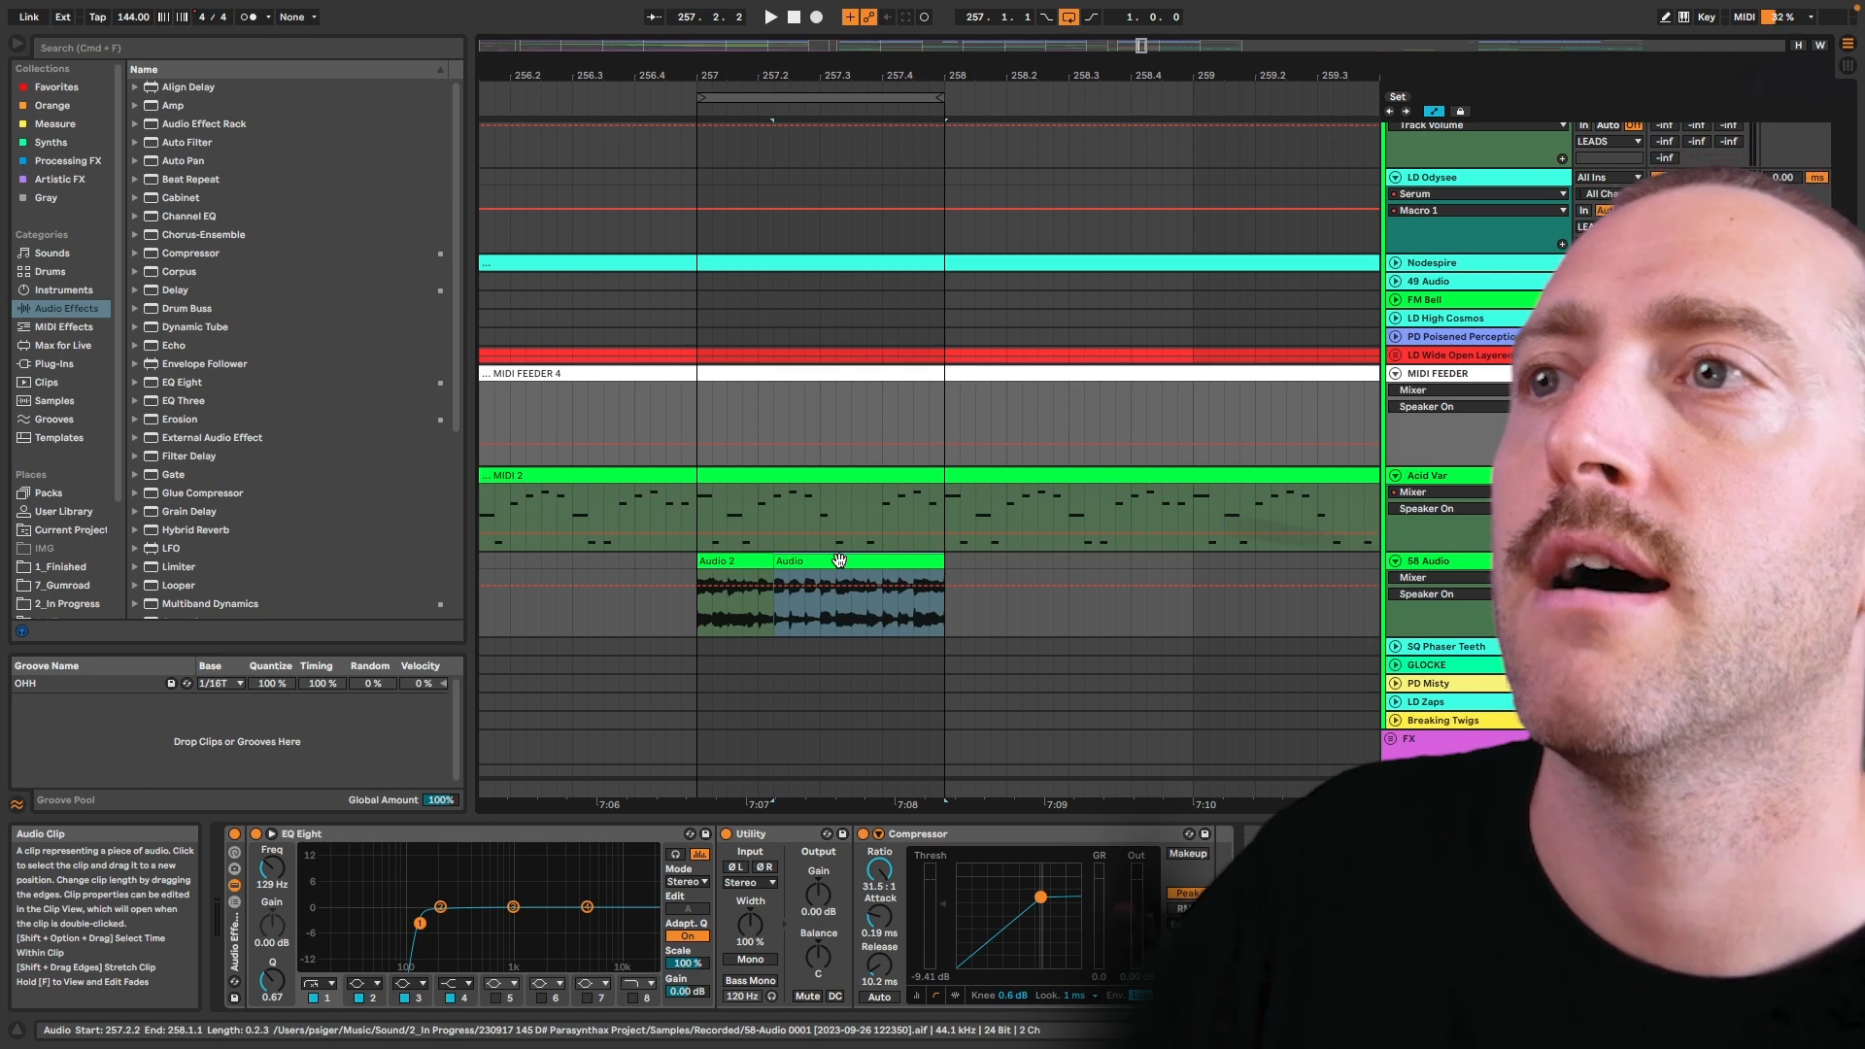
pyautogui.moveTo(695, 496); pyautogui.dragTo(1194, 500)
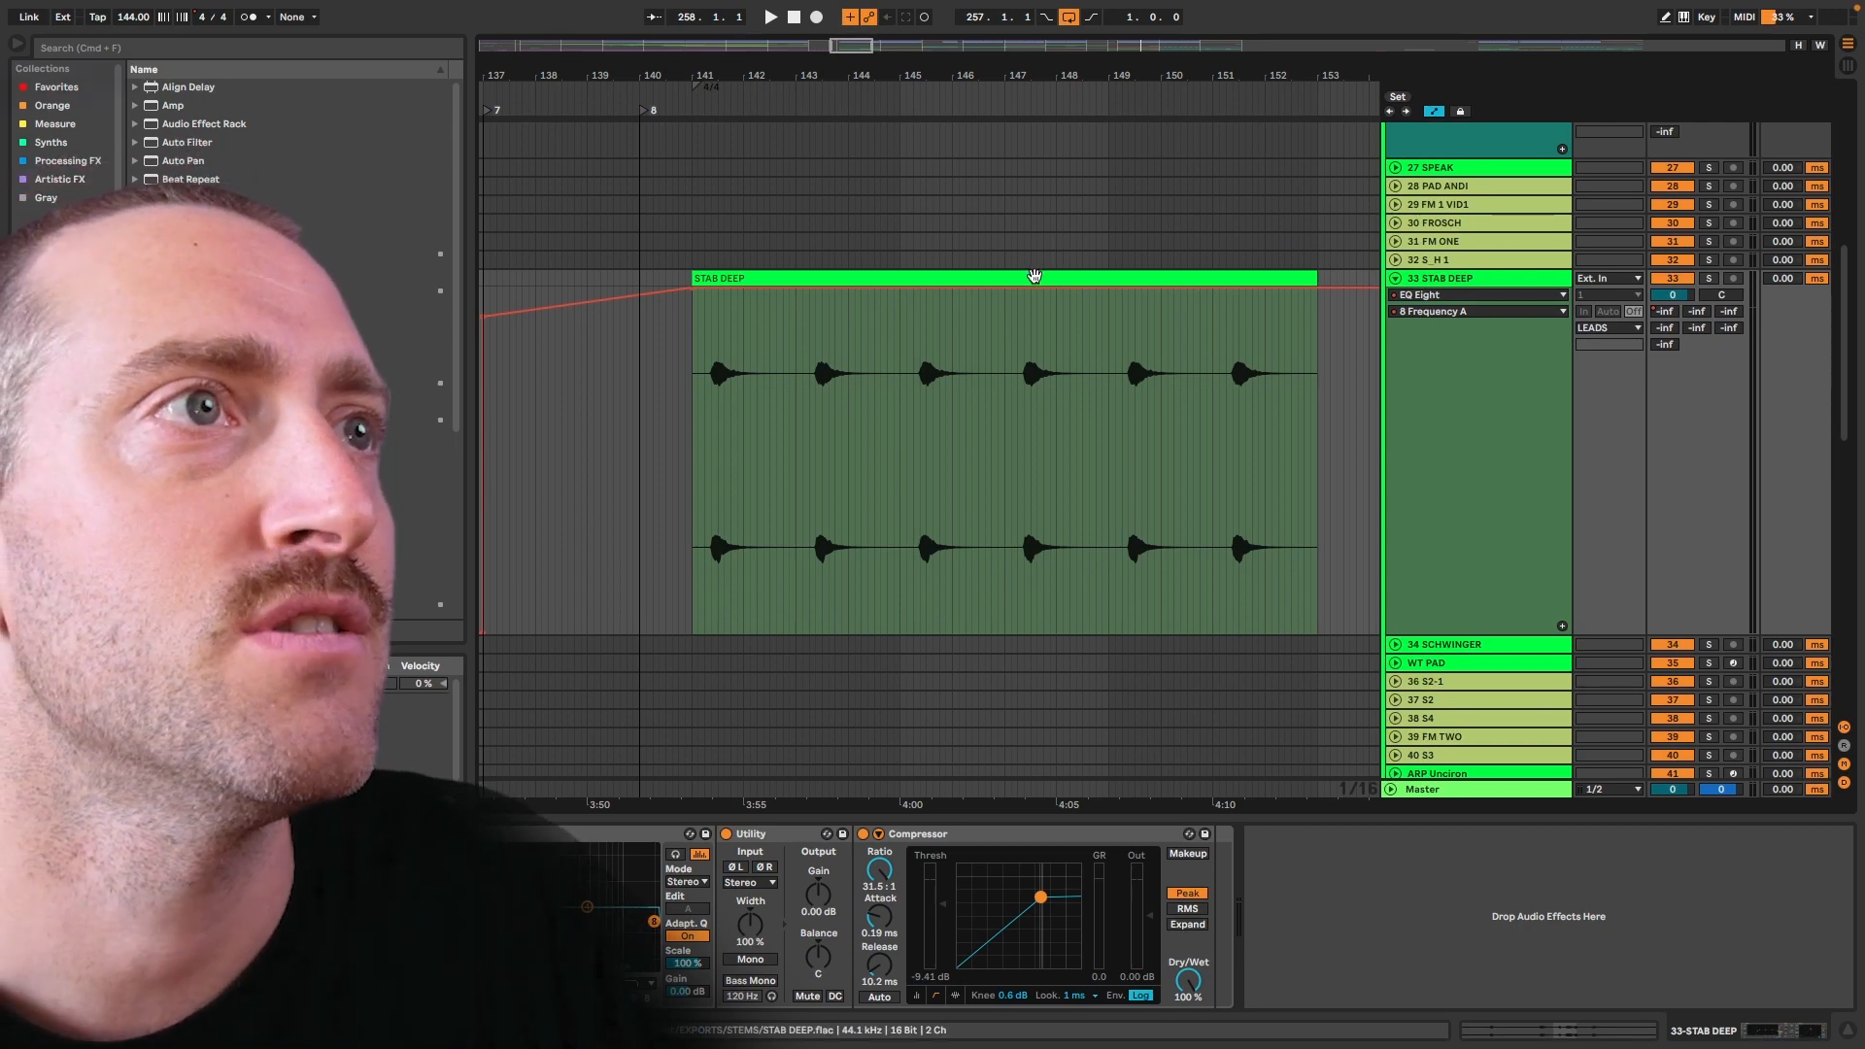
# Select the STAB DEEP clip and toggle Automation Mode off and back on
pyautogui.click(1032, 279)
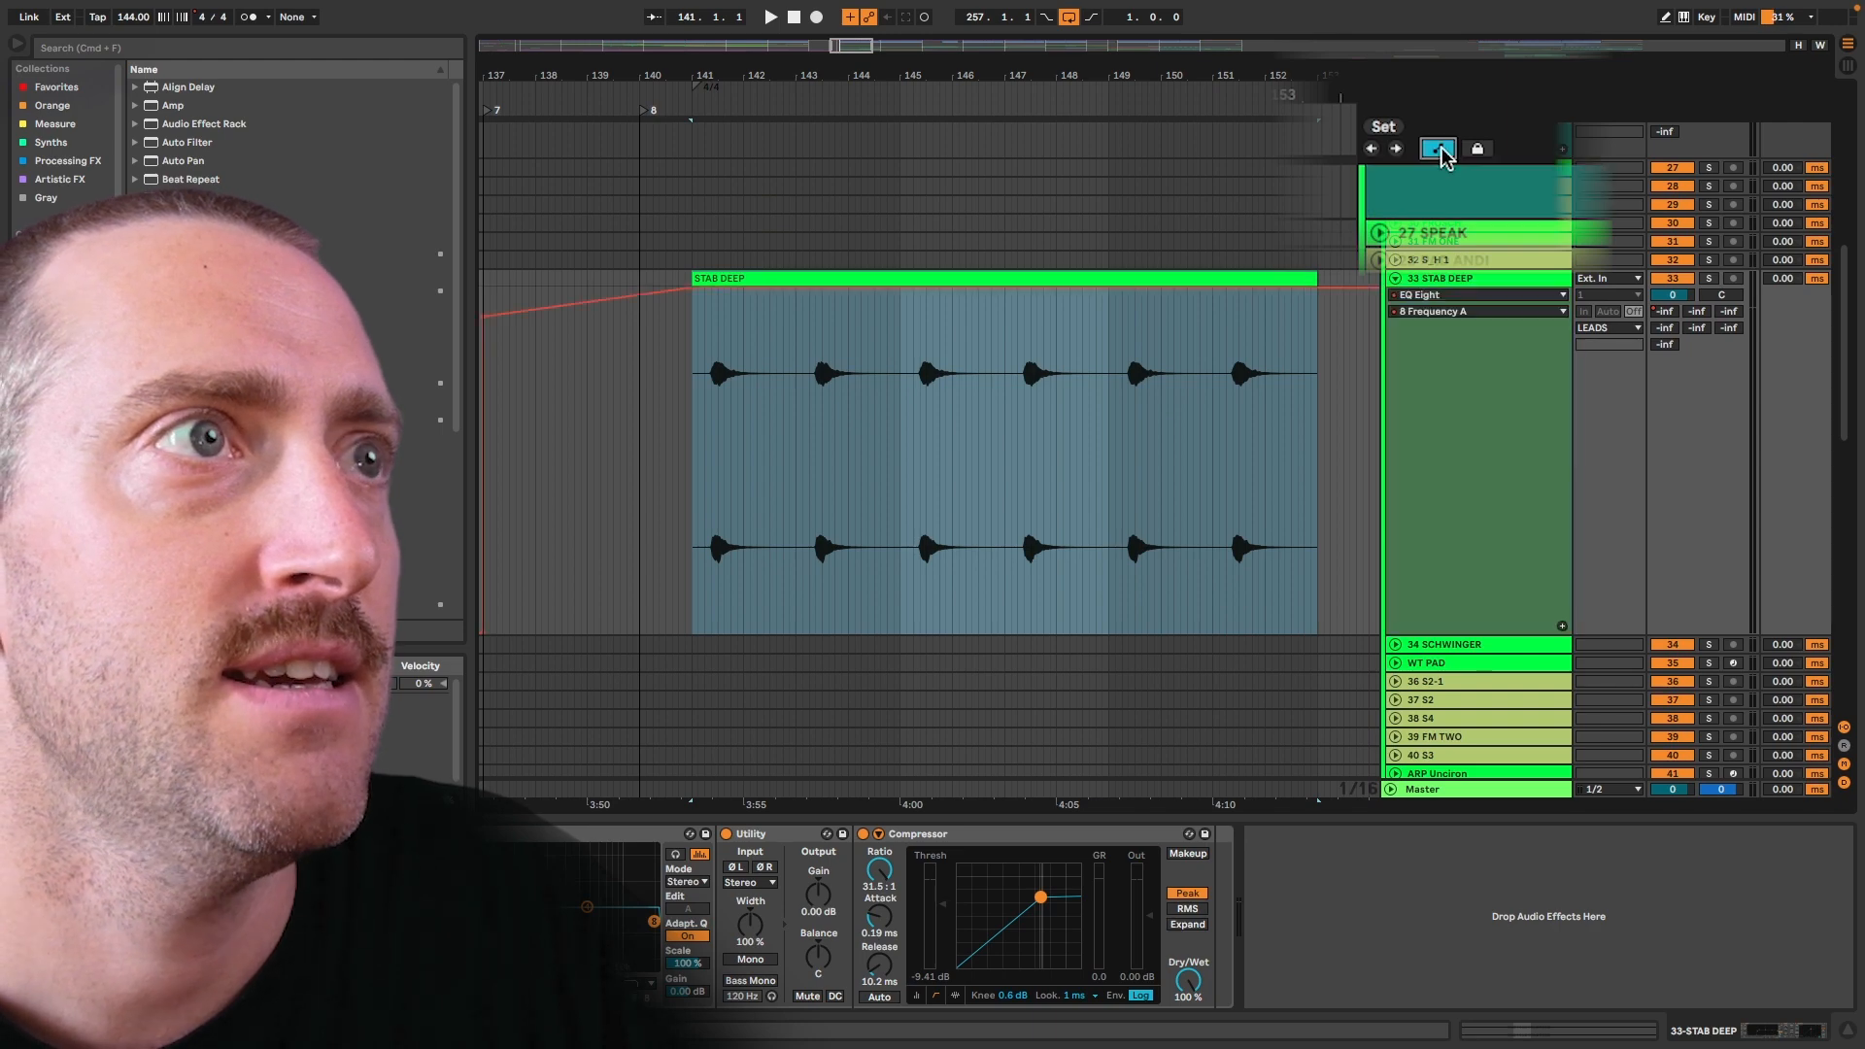
pyautogui.press('a')
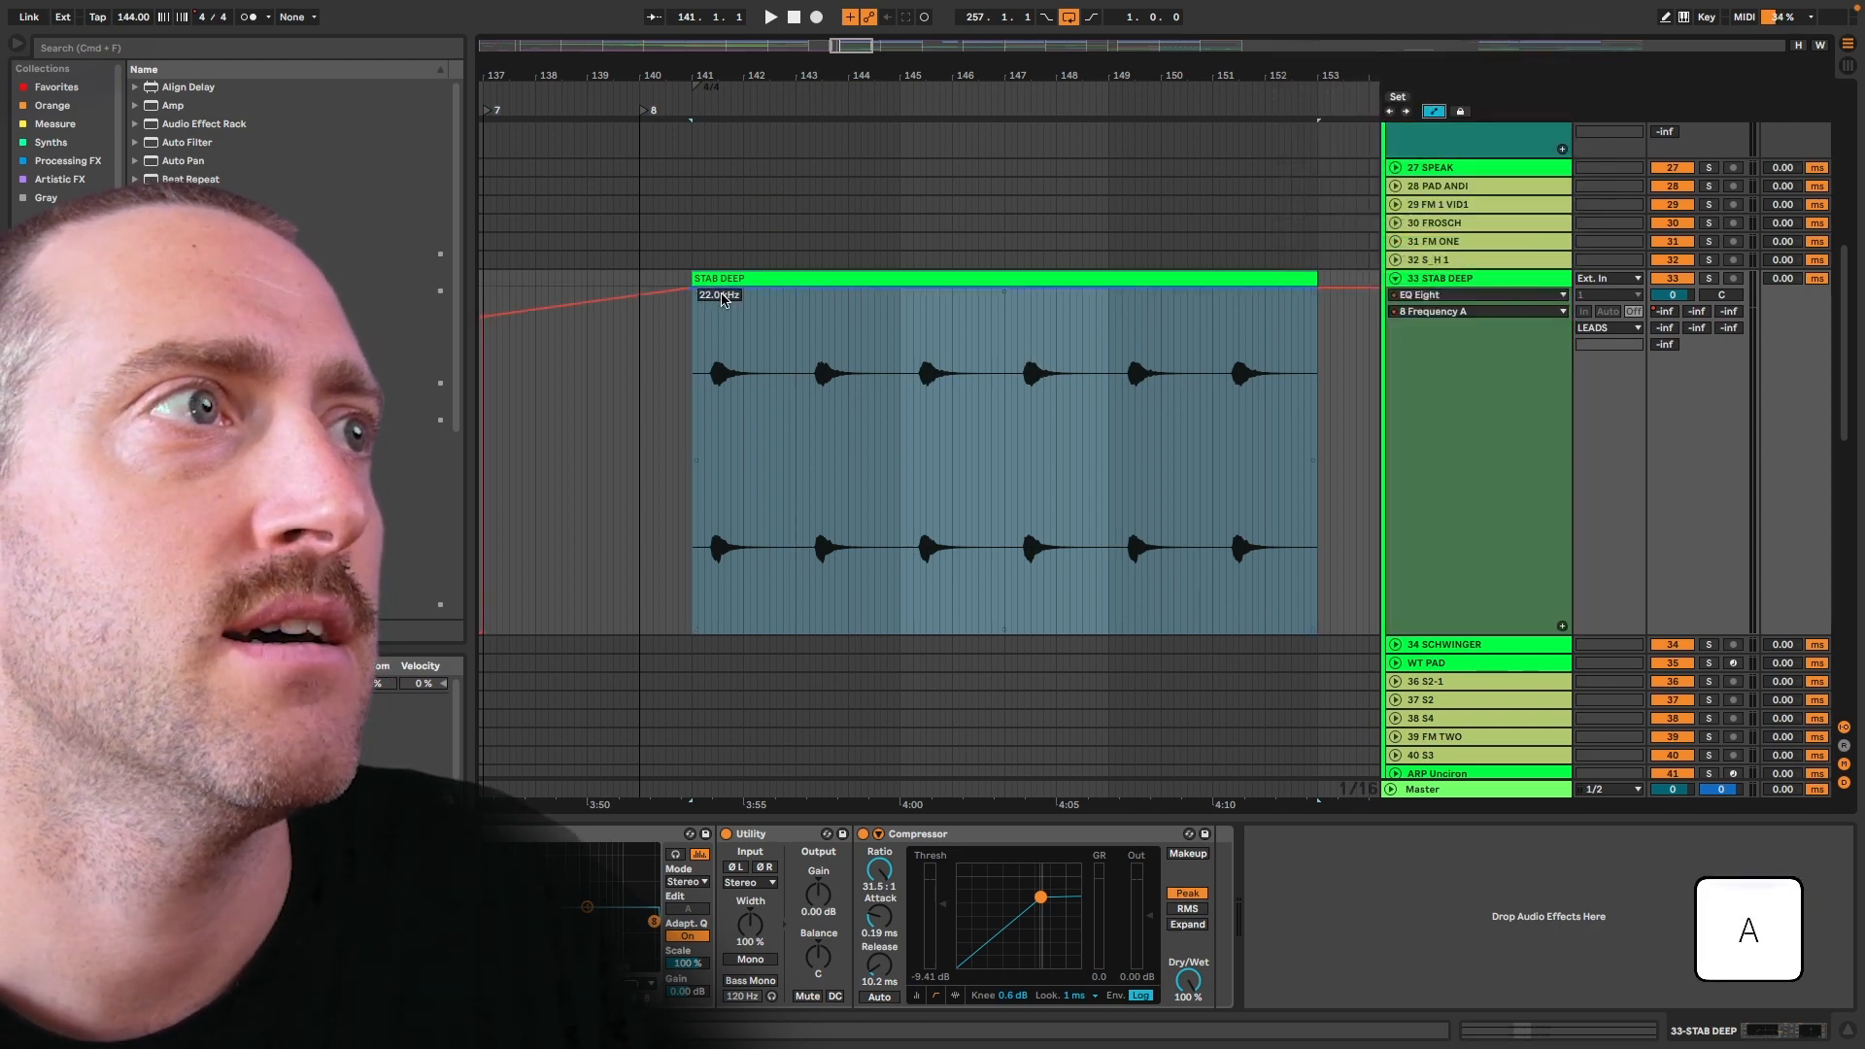
pyautogui.press('a')
pyautogui.moveTo(695, 289)
pyautogui.mouseDown()
pyautogui.moveTo(884, 299)
pyautogui.moveTo(693, 292)
pyautogui.mouseUp()
pyautogui.press('a')
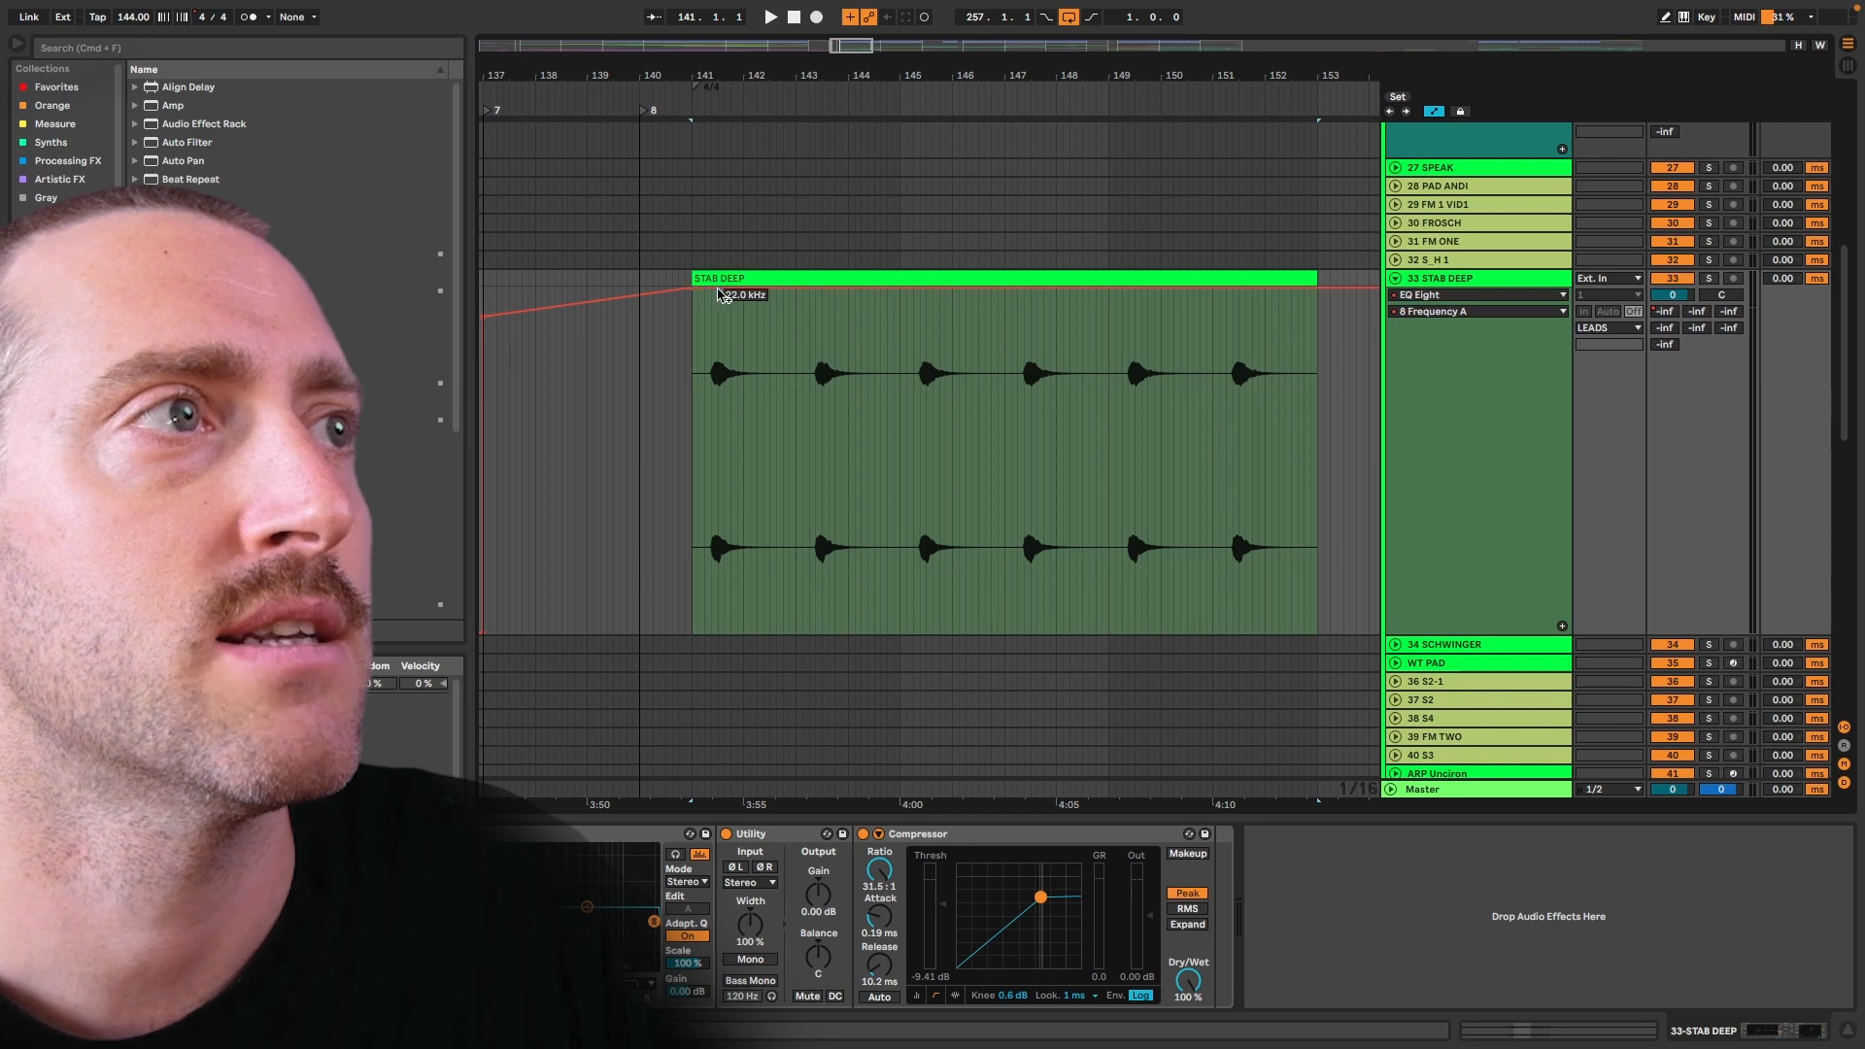
# Shape the 8 Frequency A automation into a rising ramp across the STAB DEEP clip, from just before bar 141 to bar 153
pyautogui.moveTo(701, 291); pyautogui.dragTo(667, 625)
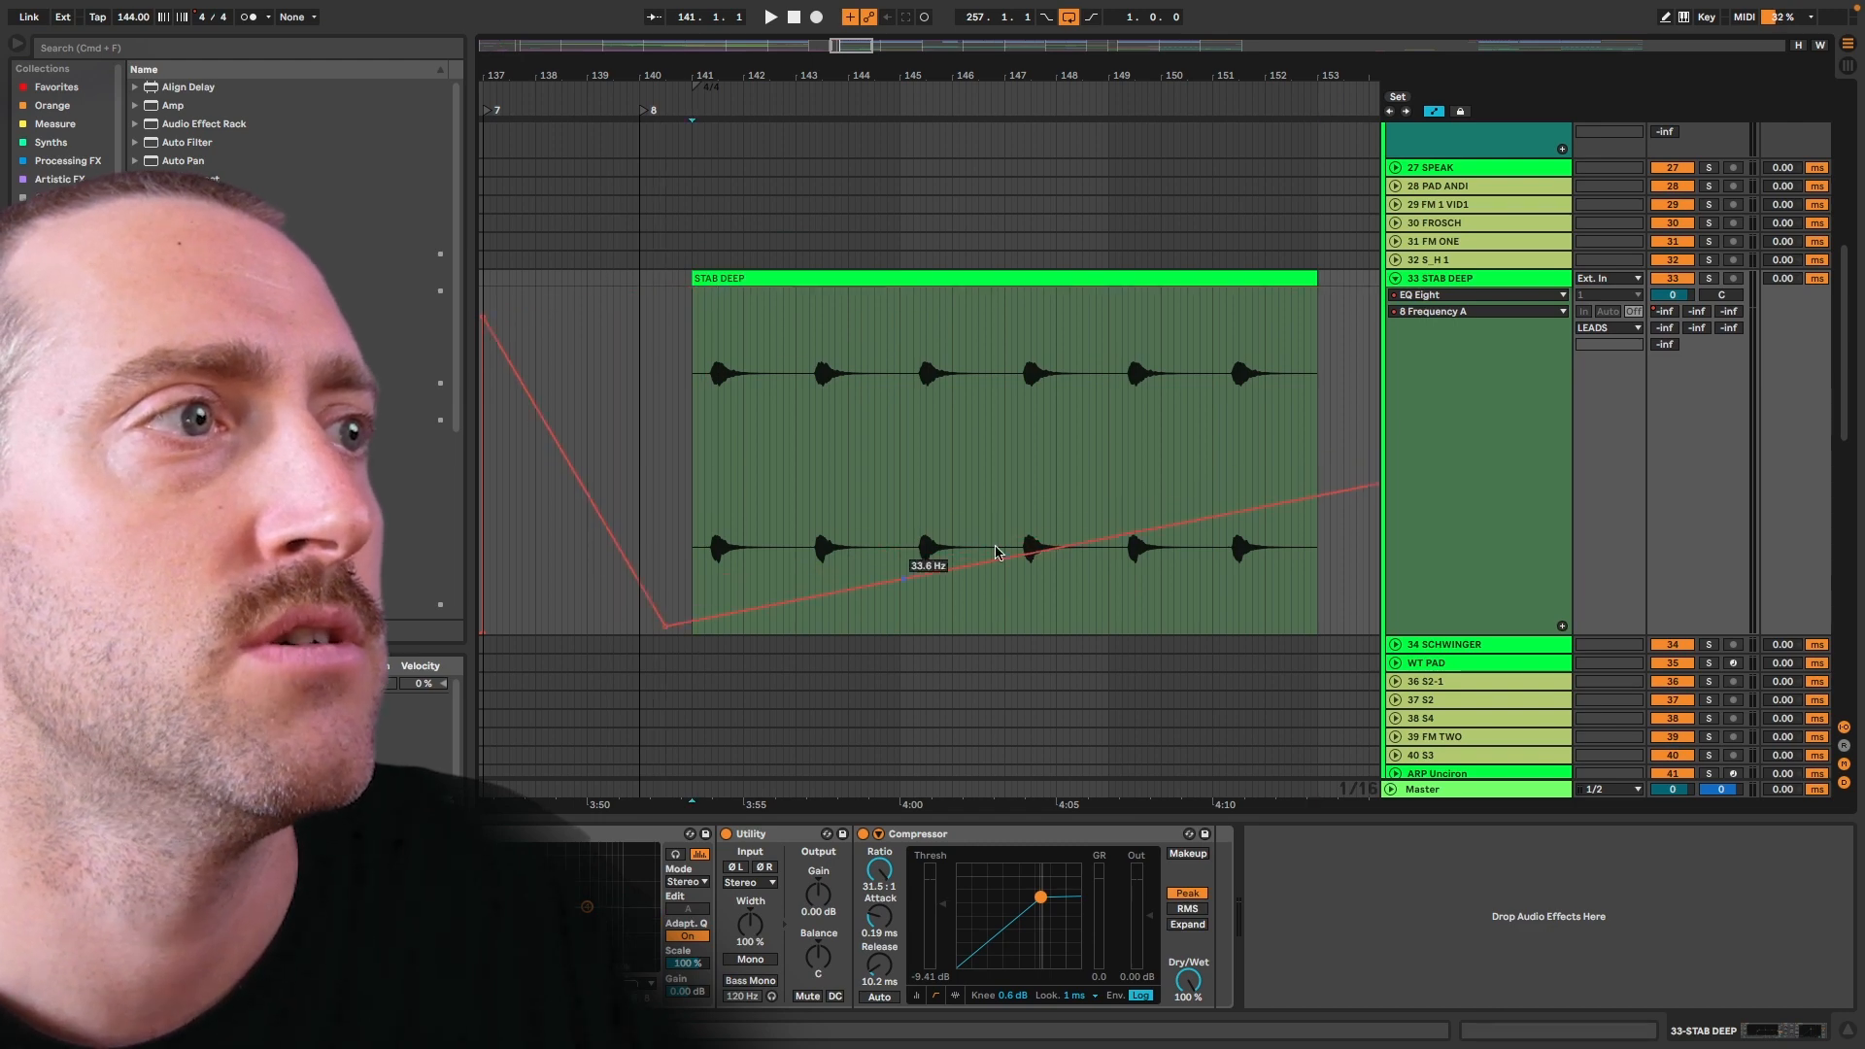
pyautogui.hscroll(2, 1090, 537)
pyautogui.moveTo(1249, 491); pyautogui.dragTo(1251, 298)
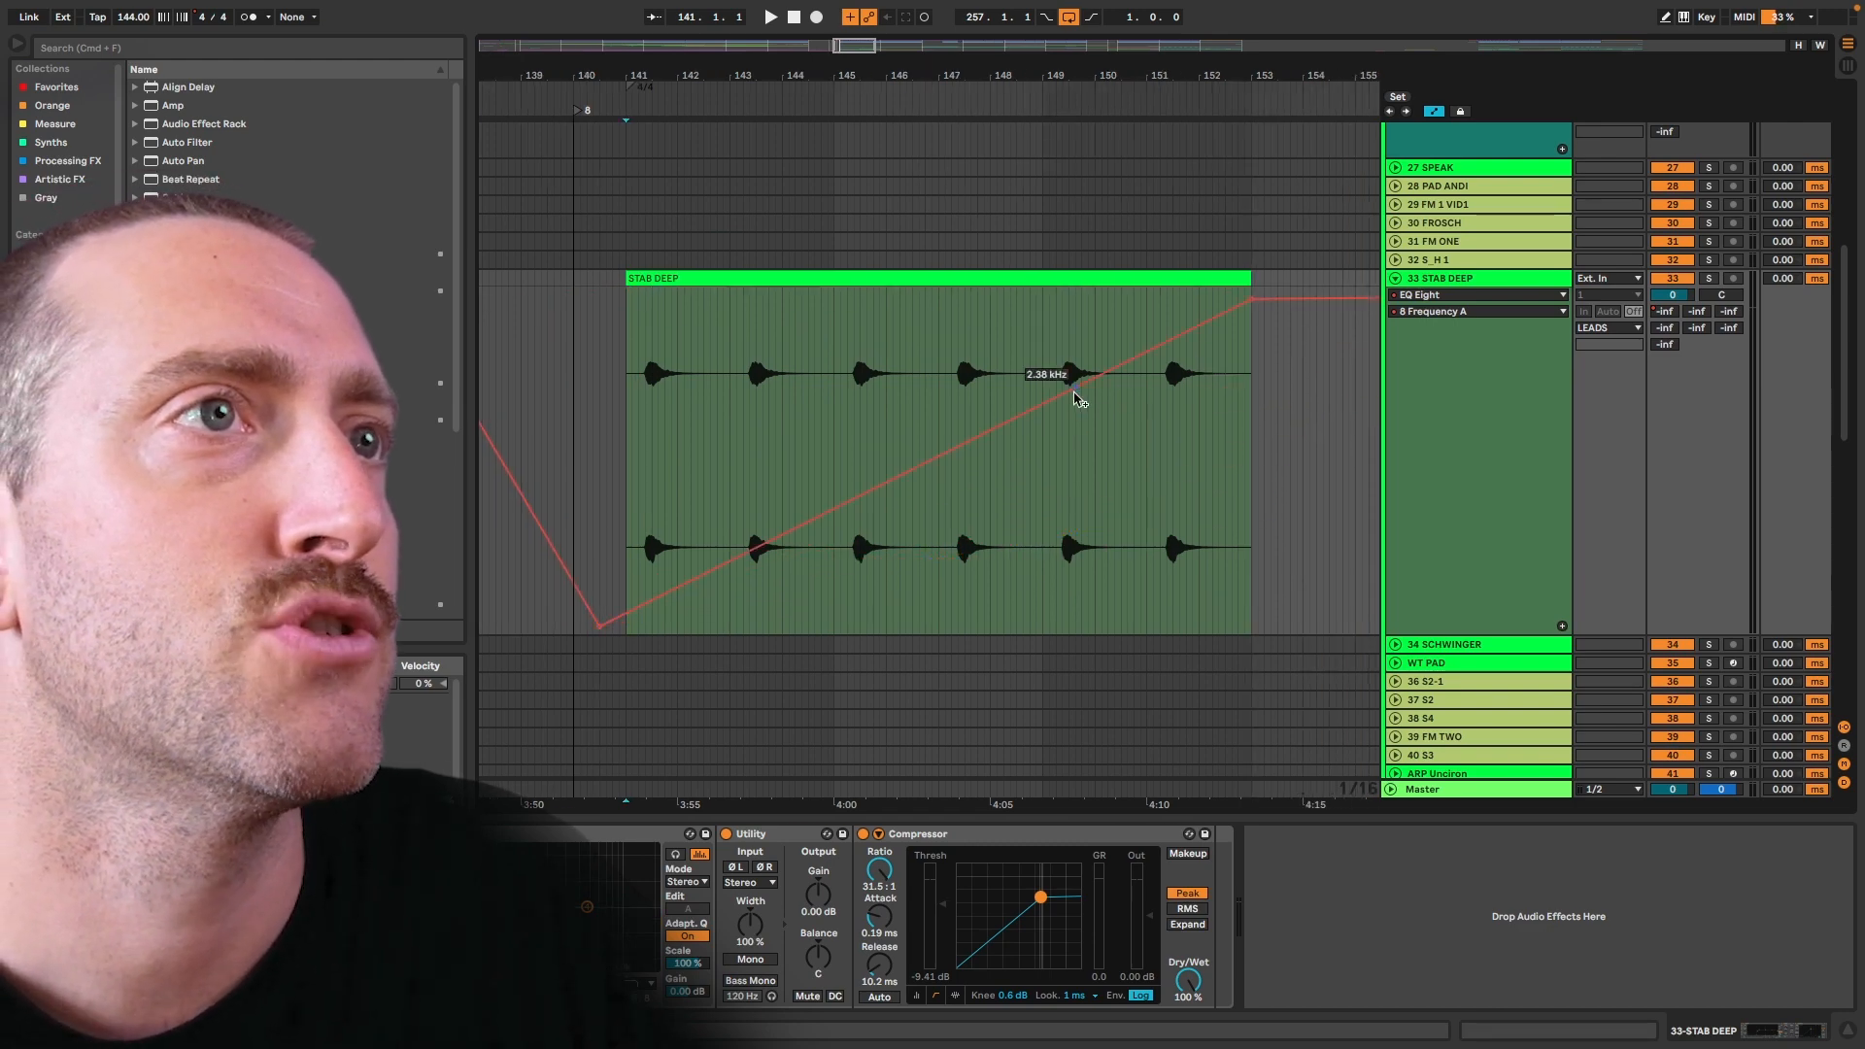
# Bend the rising automation segment into a curve, straighten it, and add a breakpoint at about 781 Hz near bar 148
pyautogui.moveTo(999, 430); pyautogui.dragTo(999, 355)
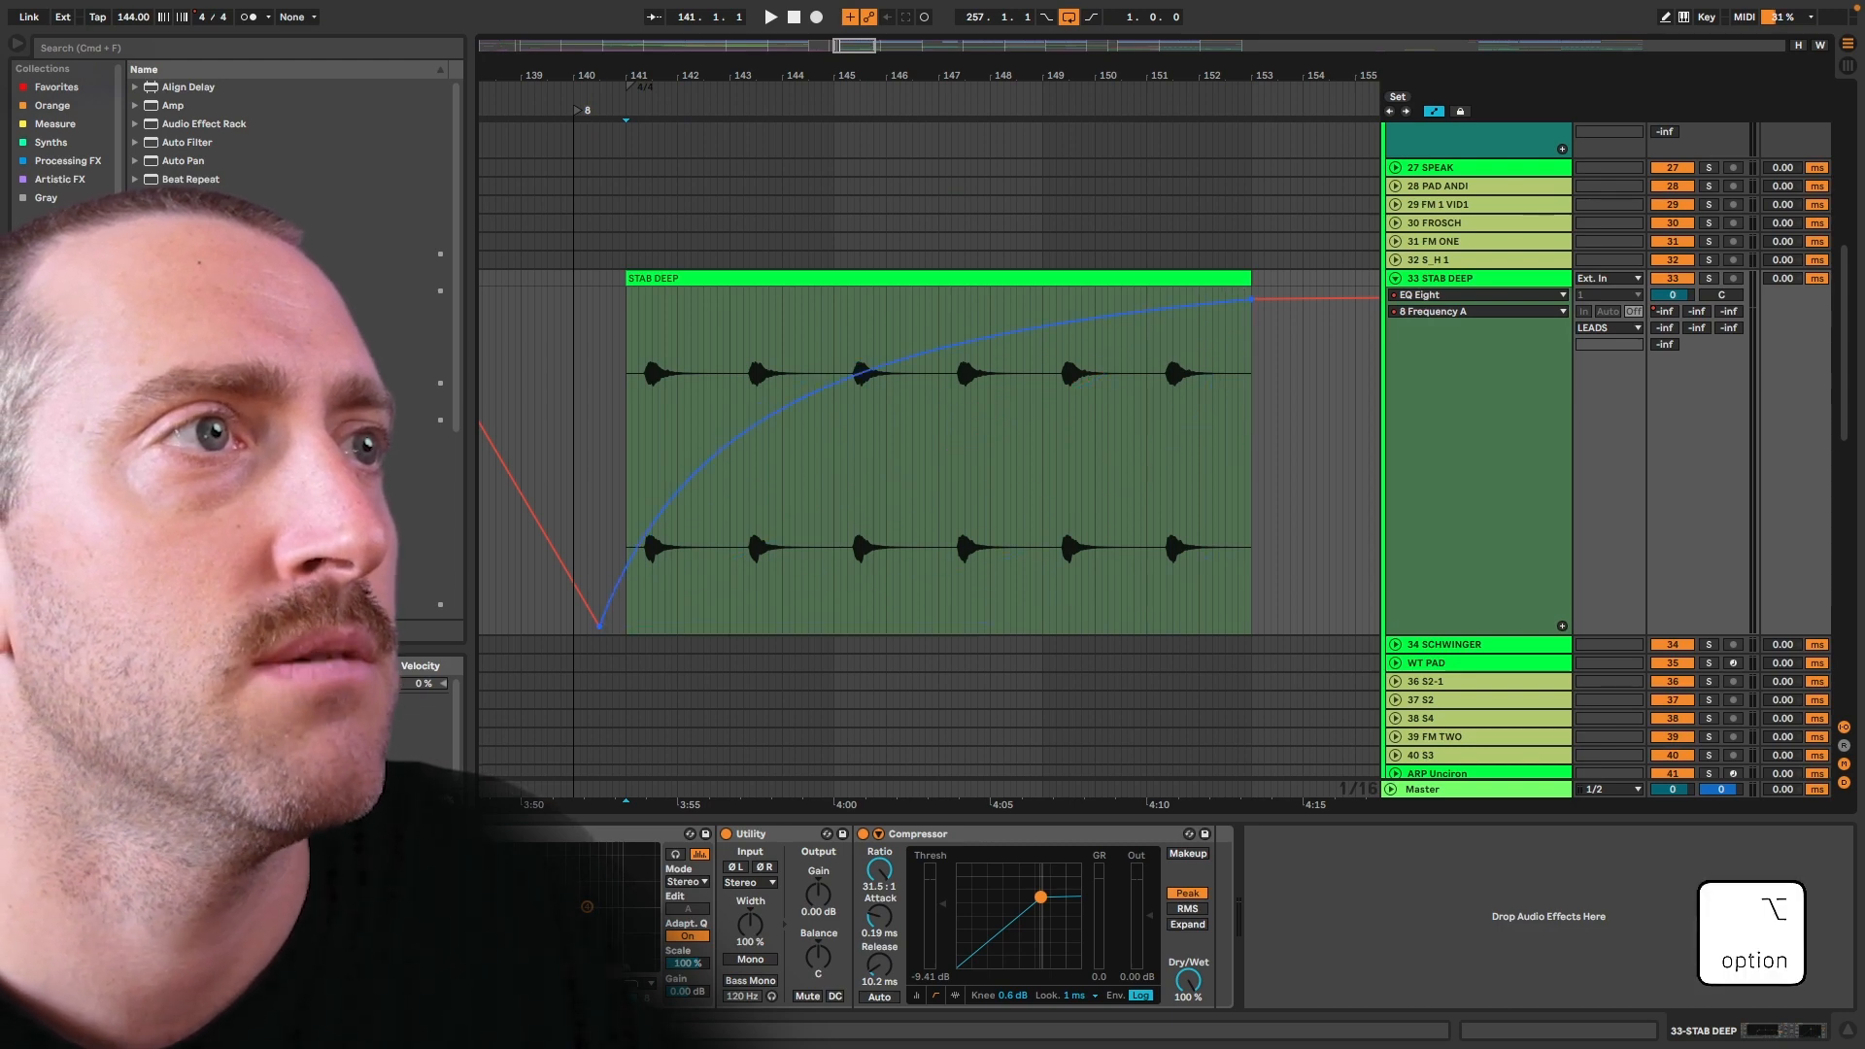
pyautogui.click(1017, 434)
pyautogui.moveTo(921, 470); pyautogui.dragTo(1016, 436)
pyautogui.press('shift')
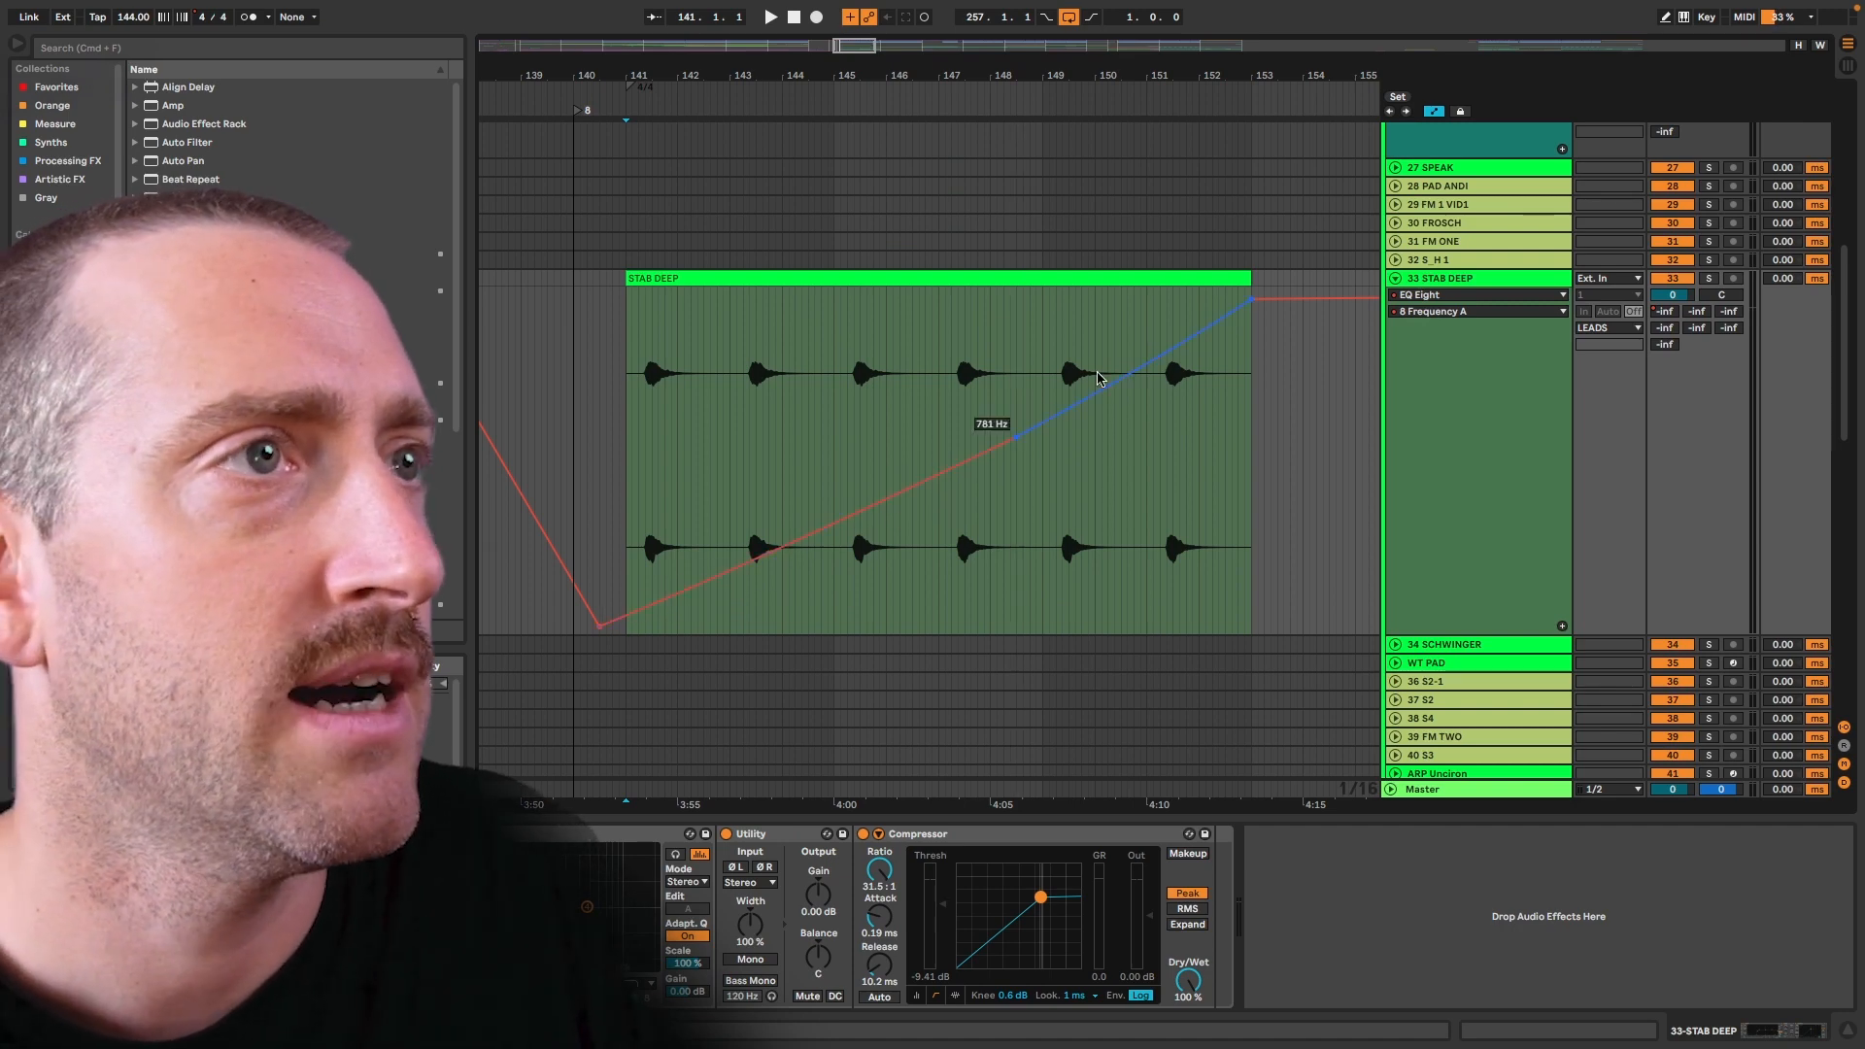
# Place the insert marker early in the STAB DEEP clip and widen the arrangement grid from 1/16 in several increments
pyautogui.scroll(5, 631, 545)
pyautogui.rightClick(725, 465)
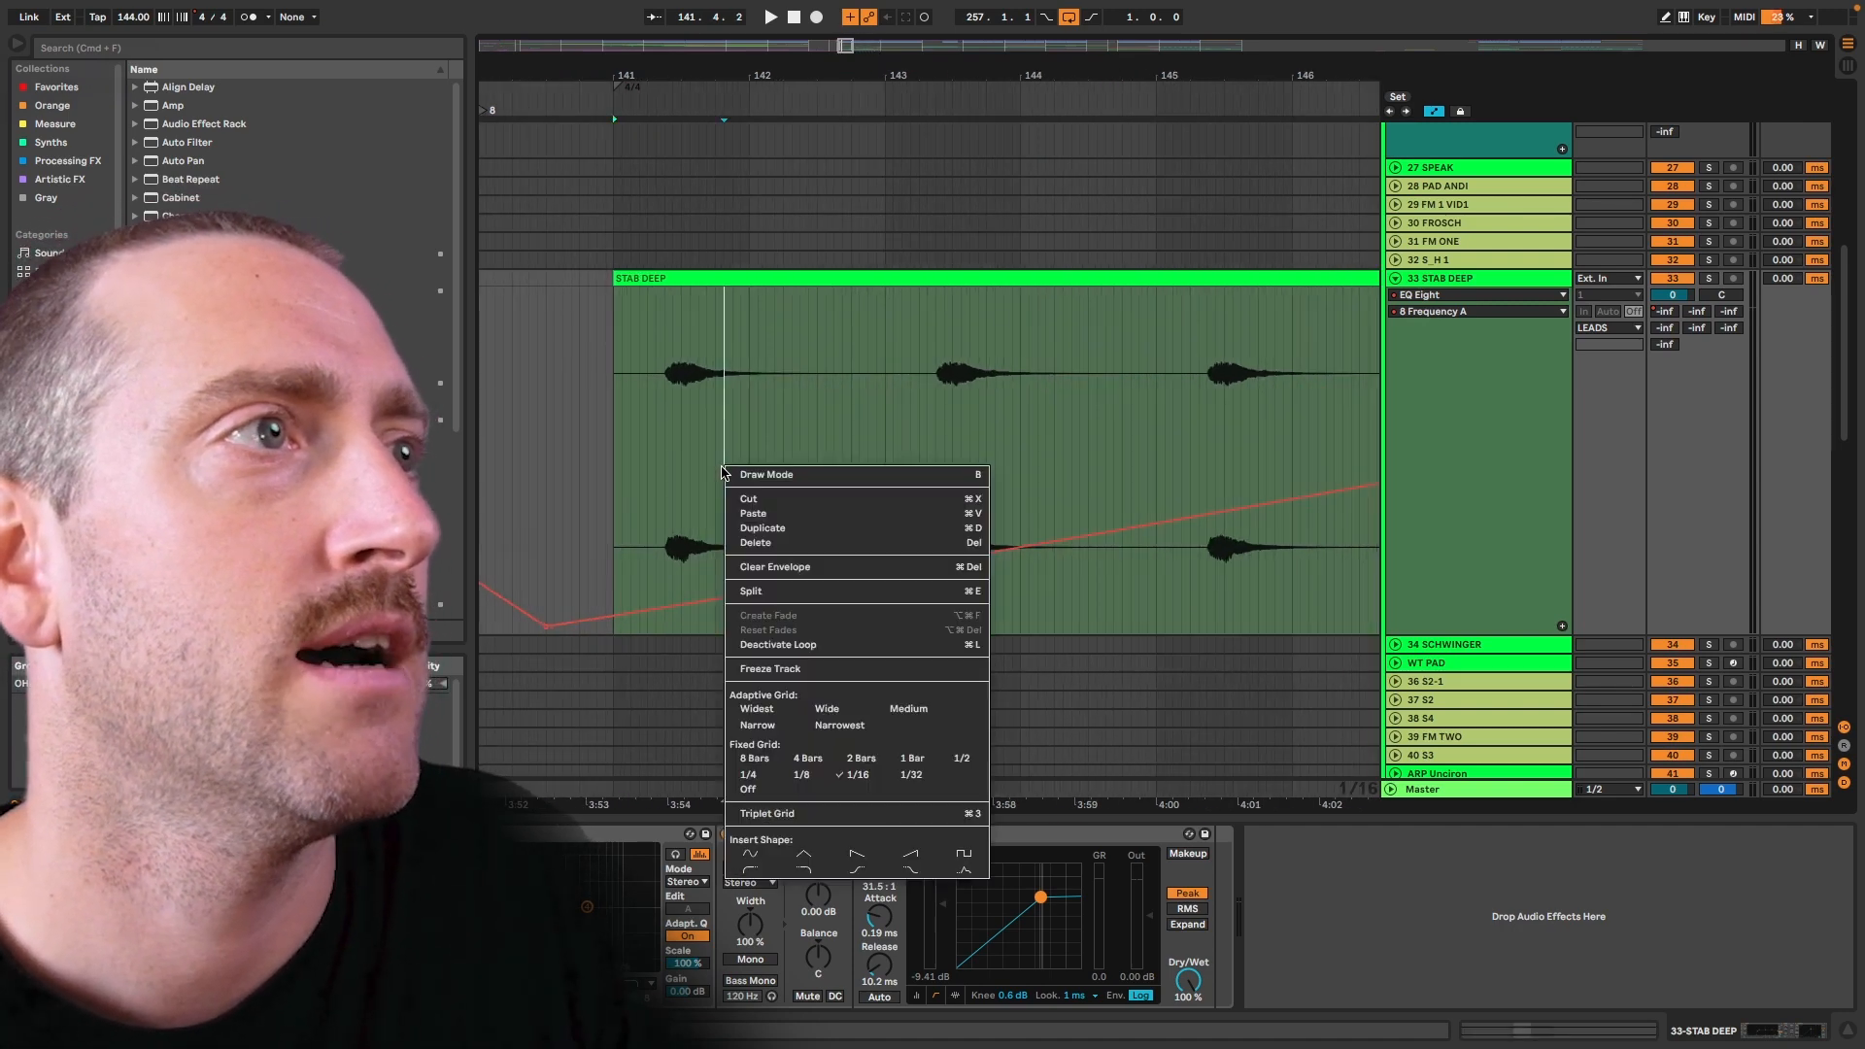
pyautogui.click(710, 453)
pyautogui.click(706, 456)
pyautogui.press('super+2')
pyautogui.press('super+2')
pyautogui.press('super+2')
pyautogui.press('super+2')
pyautogui.press('super+2')
# In Draw Mode with a two-bar grid, draw a high 8 Frequency A step over bars 141–143 and a lower one over 143–145
pyautogui.press('b')
pyautogui.moveTo(698, 369)
pyautogui.mouseDown()
pyautogui.moveTo(691, 296)
pyautogui.moveTo(714, 369)
pyautogui.mouseUp()
pyautogui.moveTo(931, 395)
pyautogui.mouseDown()
pyautogui.moveTo(983, 389)
pyautogui.moveTo(984, 455)
pyautogui.mouseUp()
pyautogui.press('super+2')
pyautogui.moveTo(763, 403); pyautogui.dragTo(770, 365)
pyautogui.moveTo(992, 445); pyautogui.dragTo(991, 485)
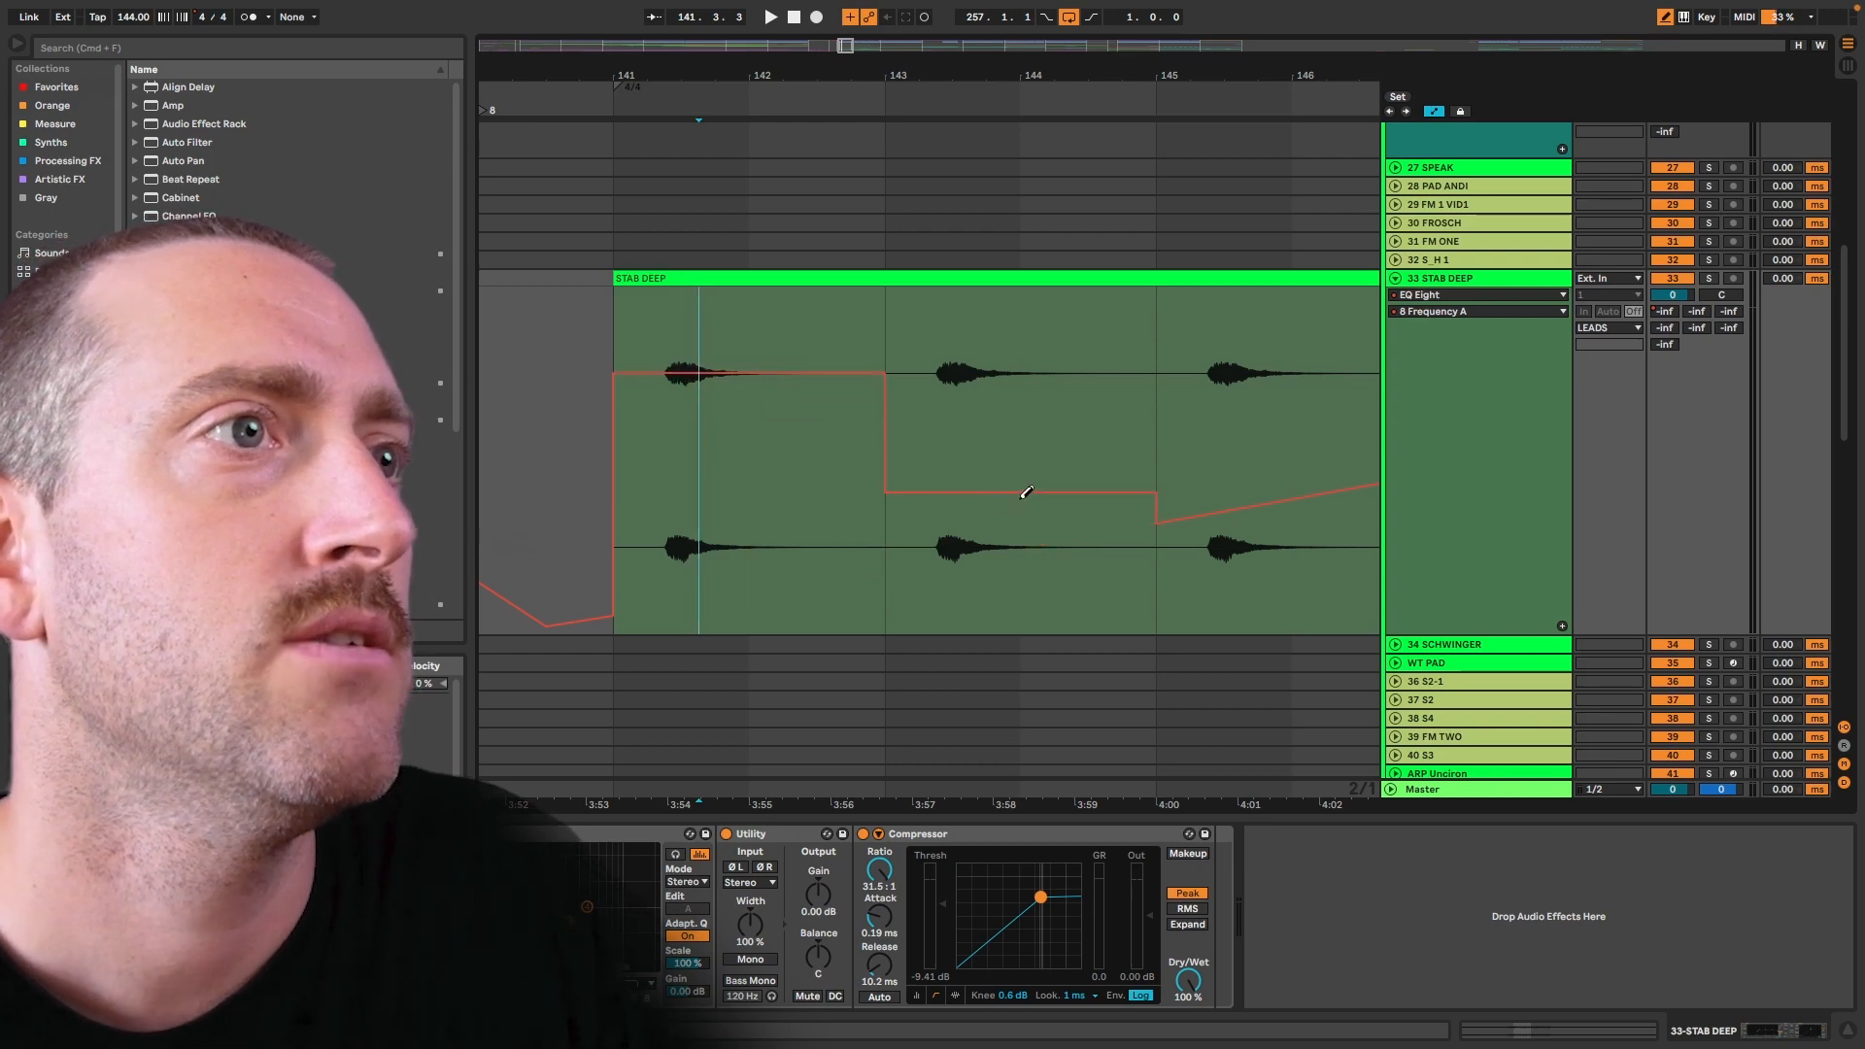
# Toggle Draw Mode off and on, and draw two more 8 Frequency A steps from bar 145 to 147 and from 147 to 149
pyautogui.press('b')
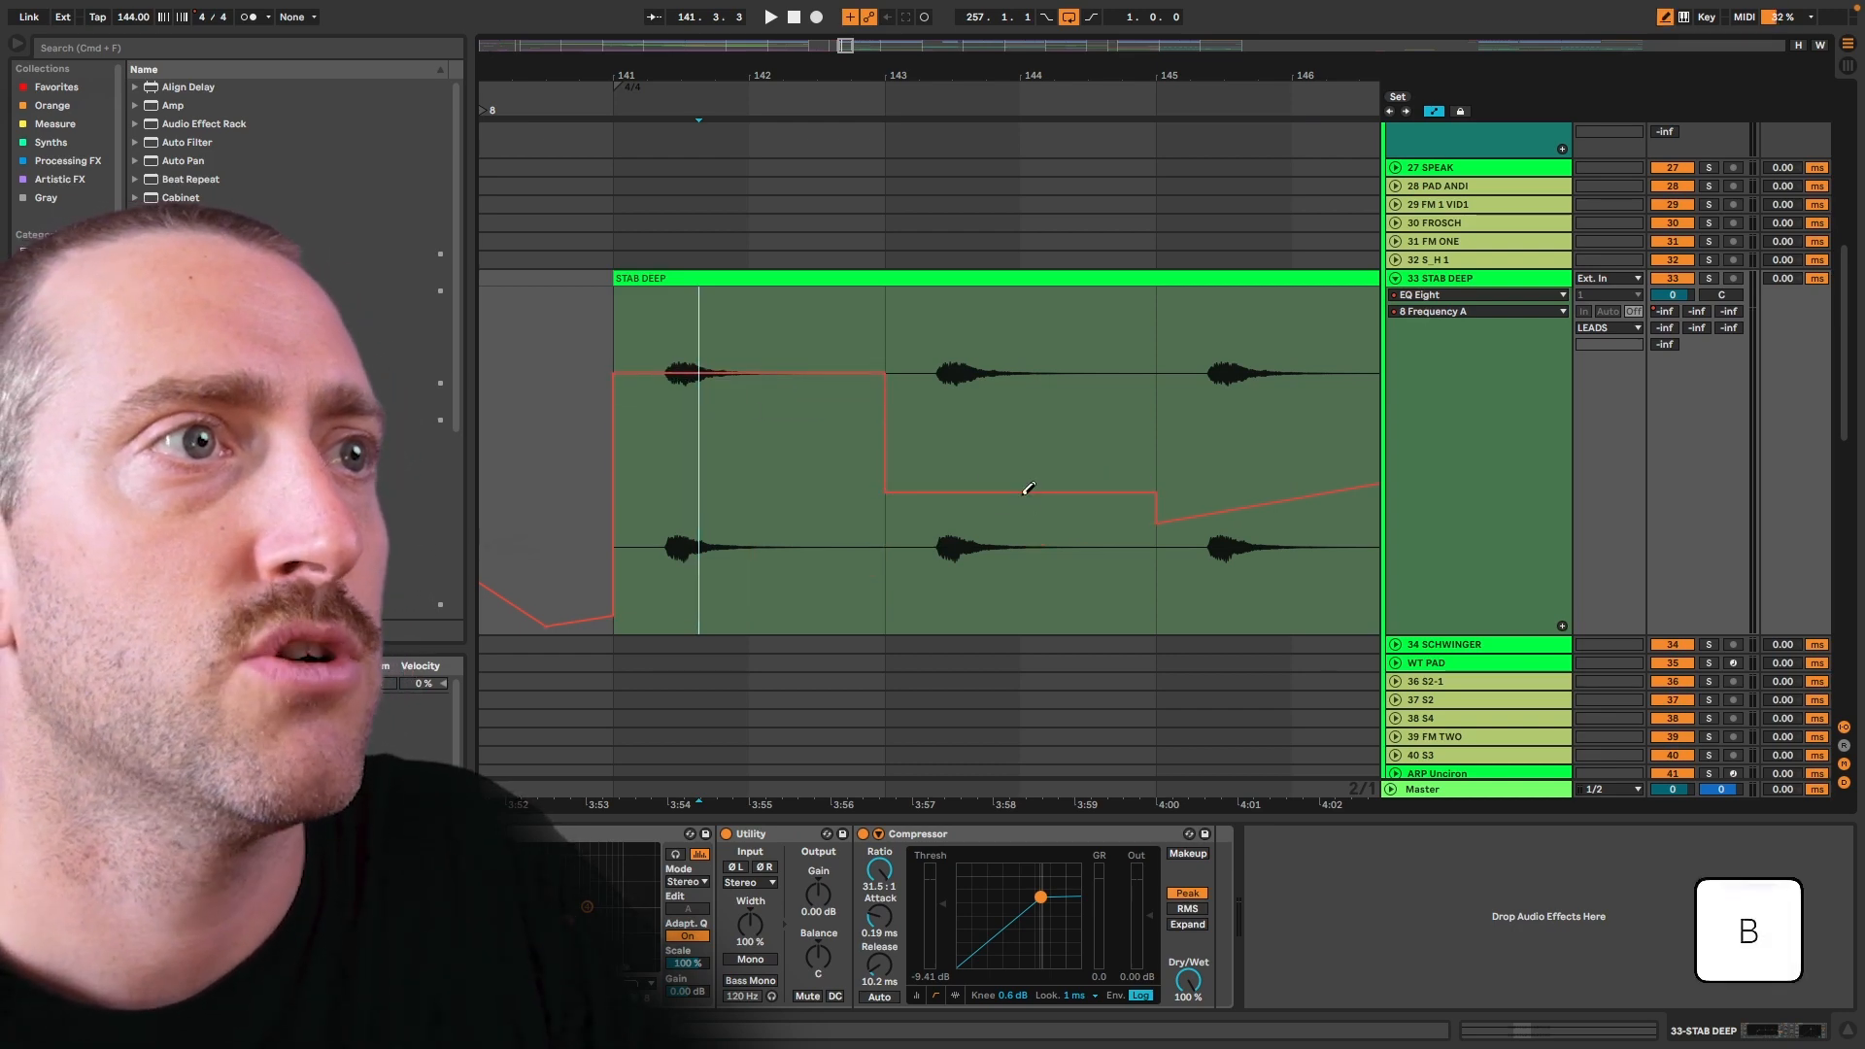
pyautogui.hscroll(3, 1187, 486)
pyautogui.hscroll(1, 1187, 486)
pyautogui.press('b')
pyautogui.moveTo(1108, 516)
pyautogui.mouseDown()
pyautogui.moveTo(1103, 388)
pyautogui.moveTo(1106, 445)
pyautogui.mouseUp()
pyautogui.hscroll(8, 1126, 462)
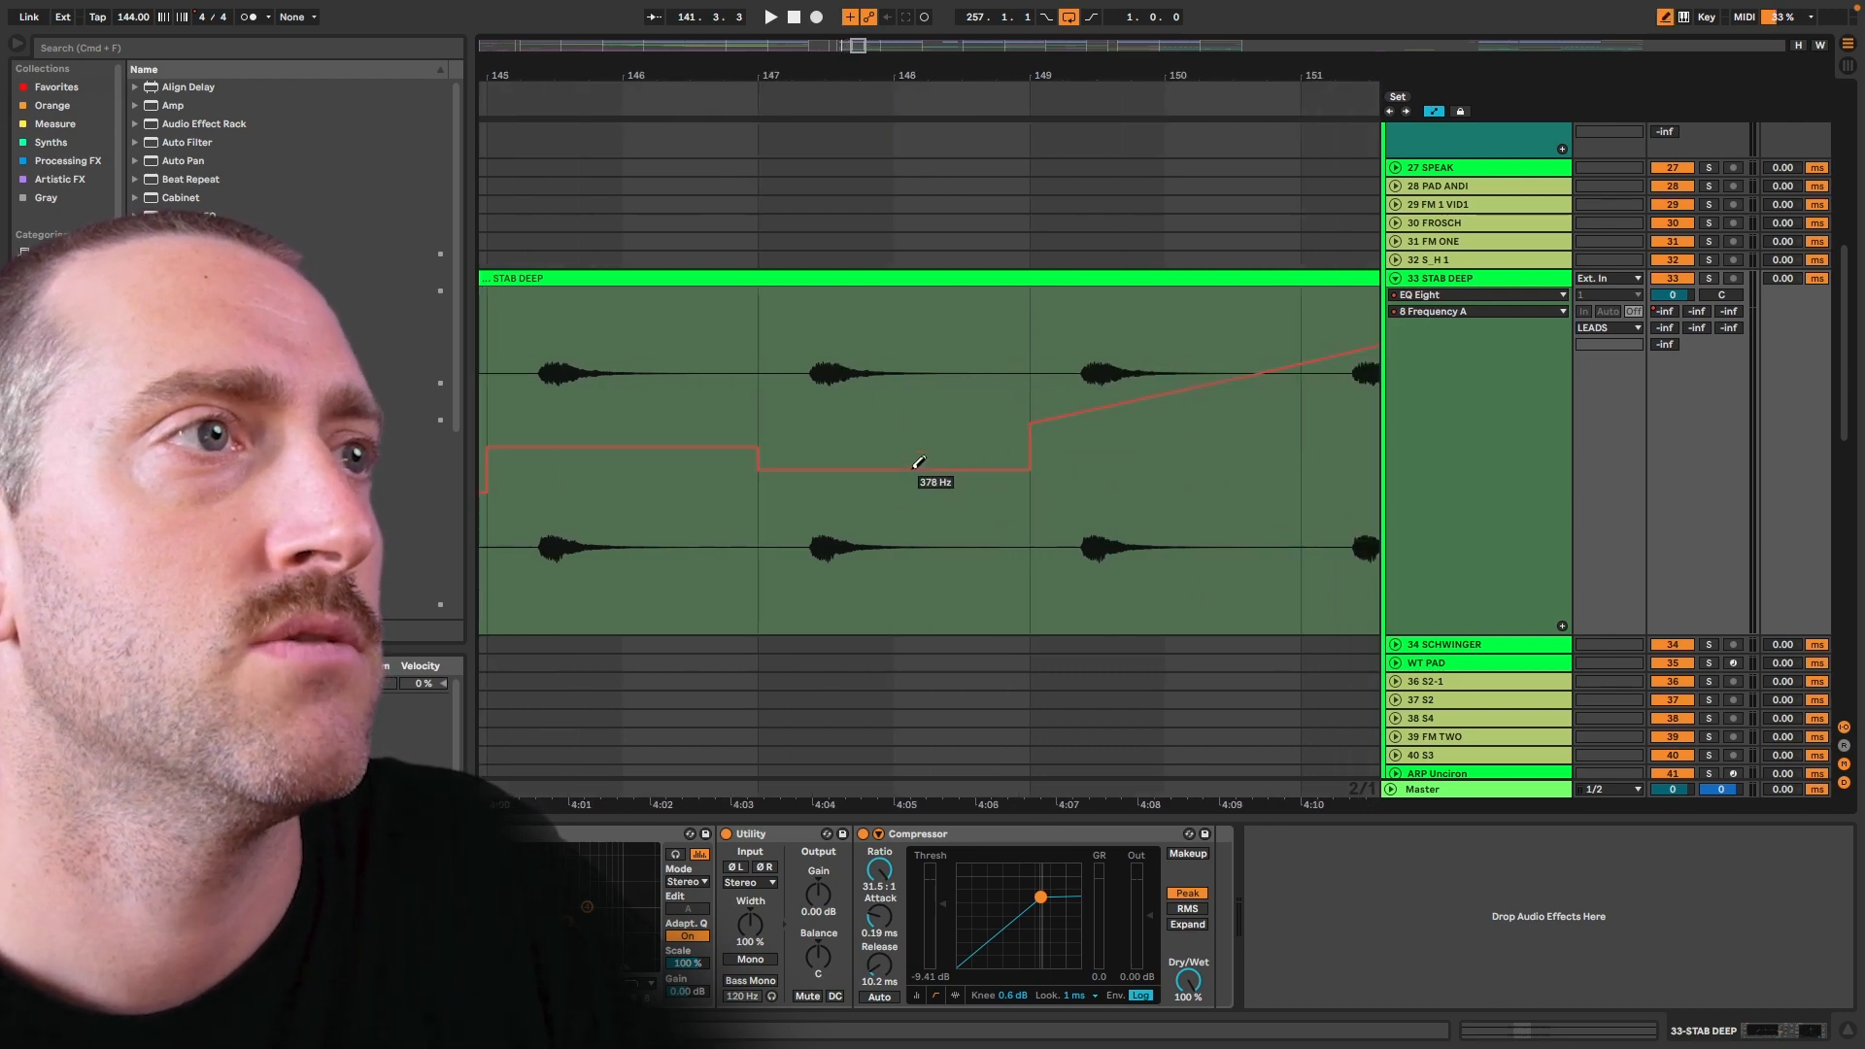
pyautogui.moveTo(914, 466); pyautogui.dragTo(915, 547)
pyautogui.scroll(-5, 866, 523)
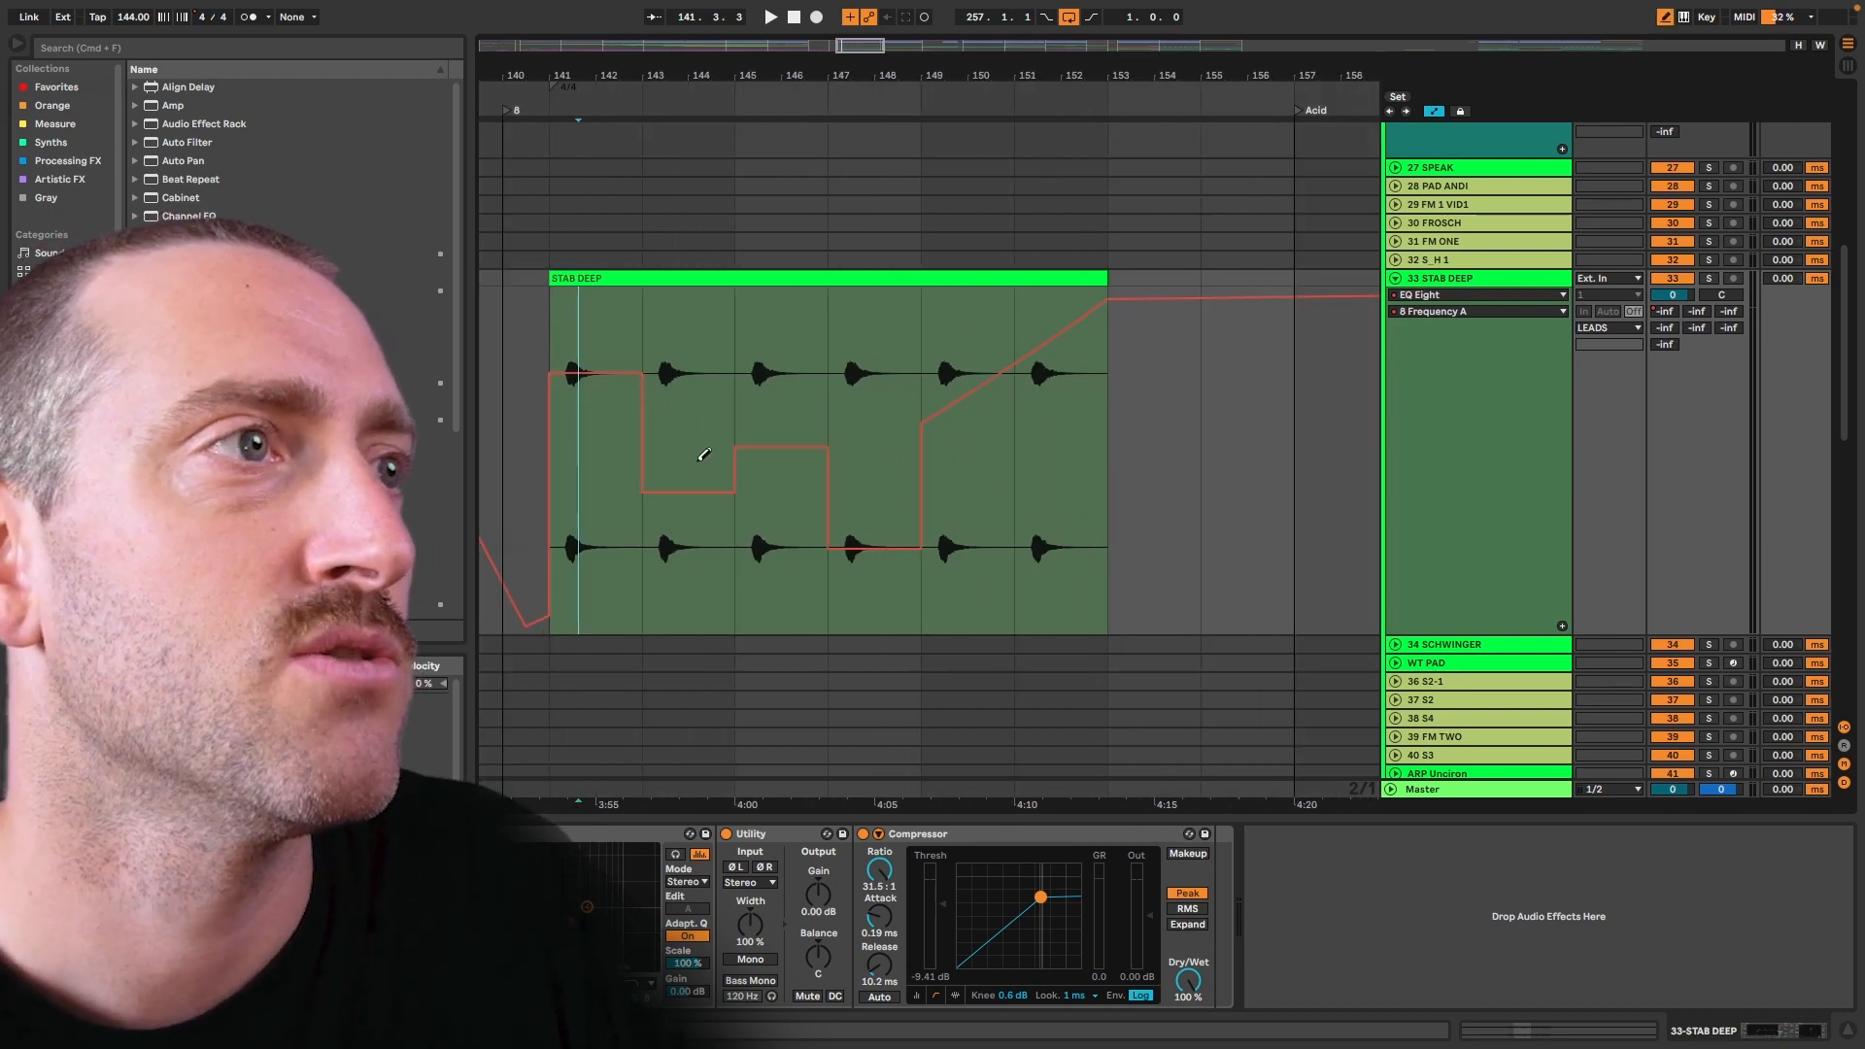
# Leave Draw Mode and reverse the STAB DEEP clip
pyautogui.press('b')
pyautogui.moveTo(845, 341)
pyautogui.mouseDown()
pyautogui.moveTo(911, 457)
pyautogui.moveTo(963, 460)
pyautogui.mouseUp()
pyautogui.click(899, 387)
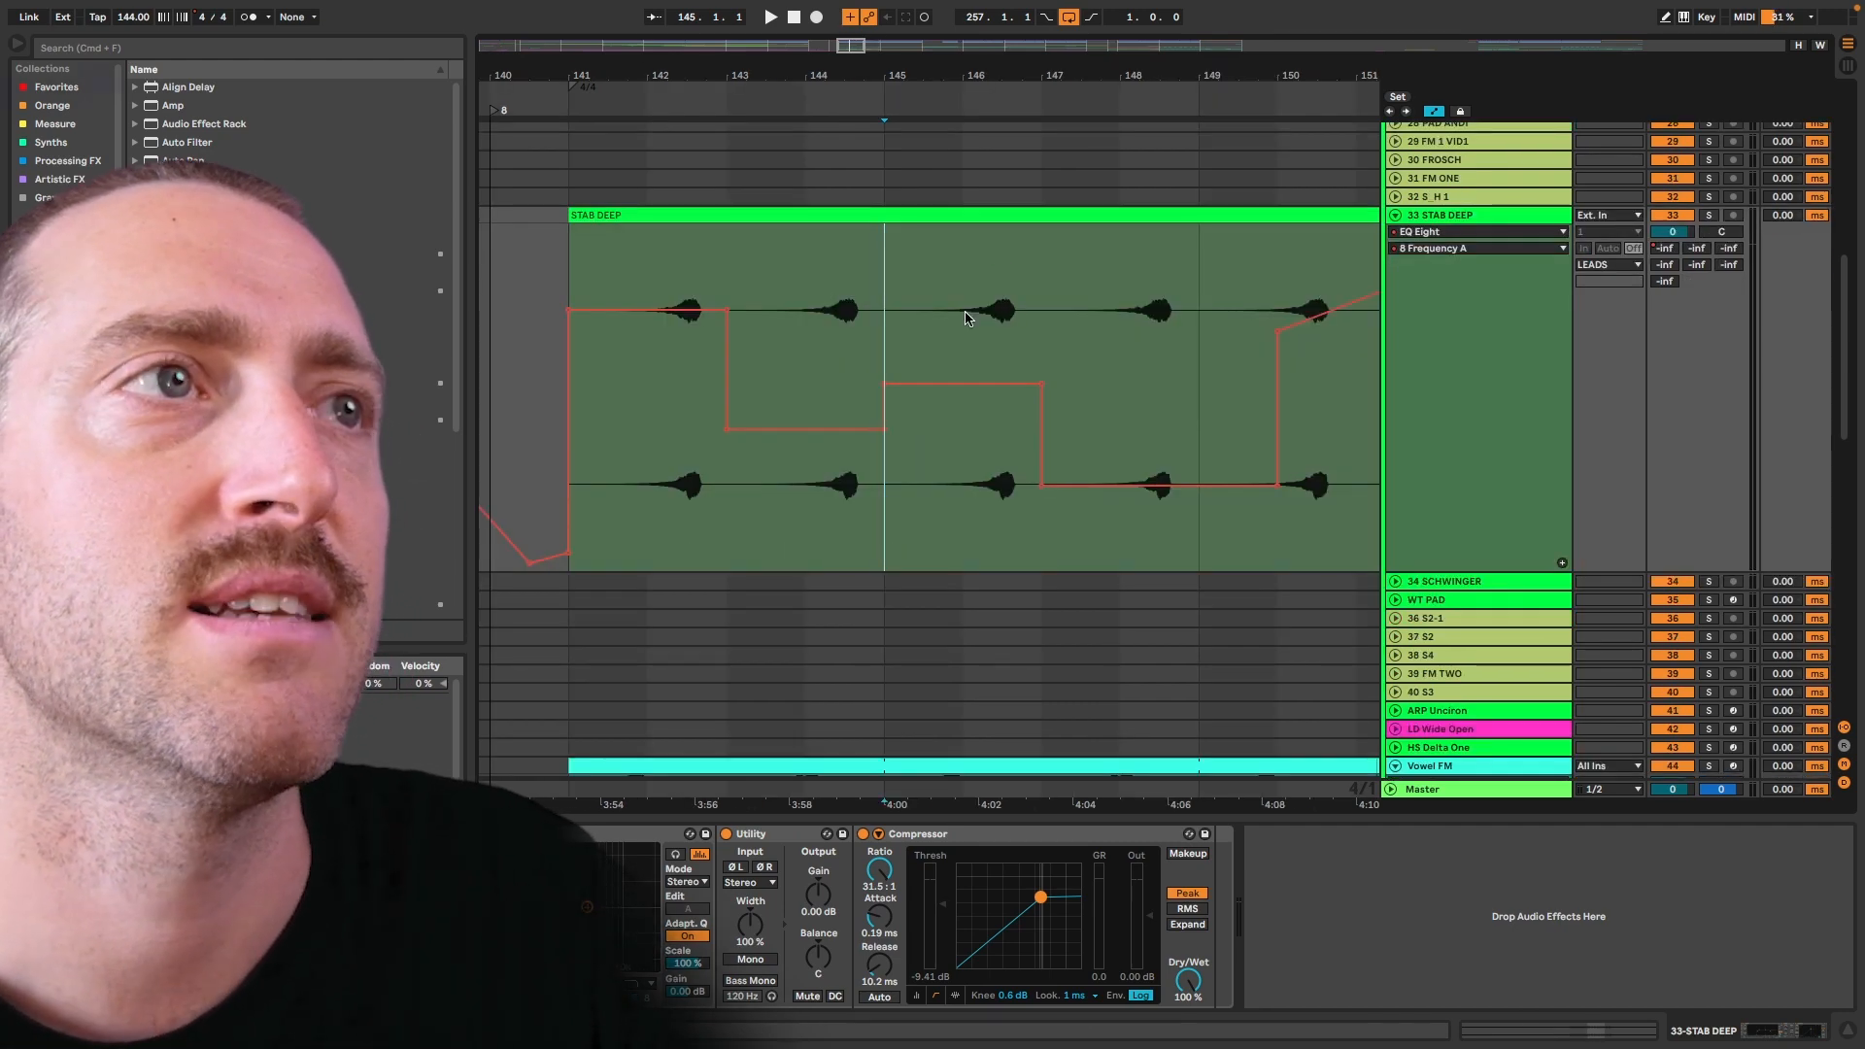
# Split the reversed STAB DEEP clip shortly before bar 145 to isolate a short piece, and undo the last move of a piece
pyautogui.click(855, 317)
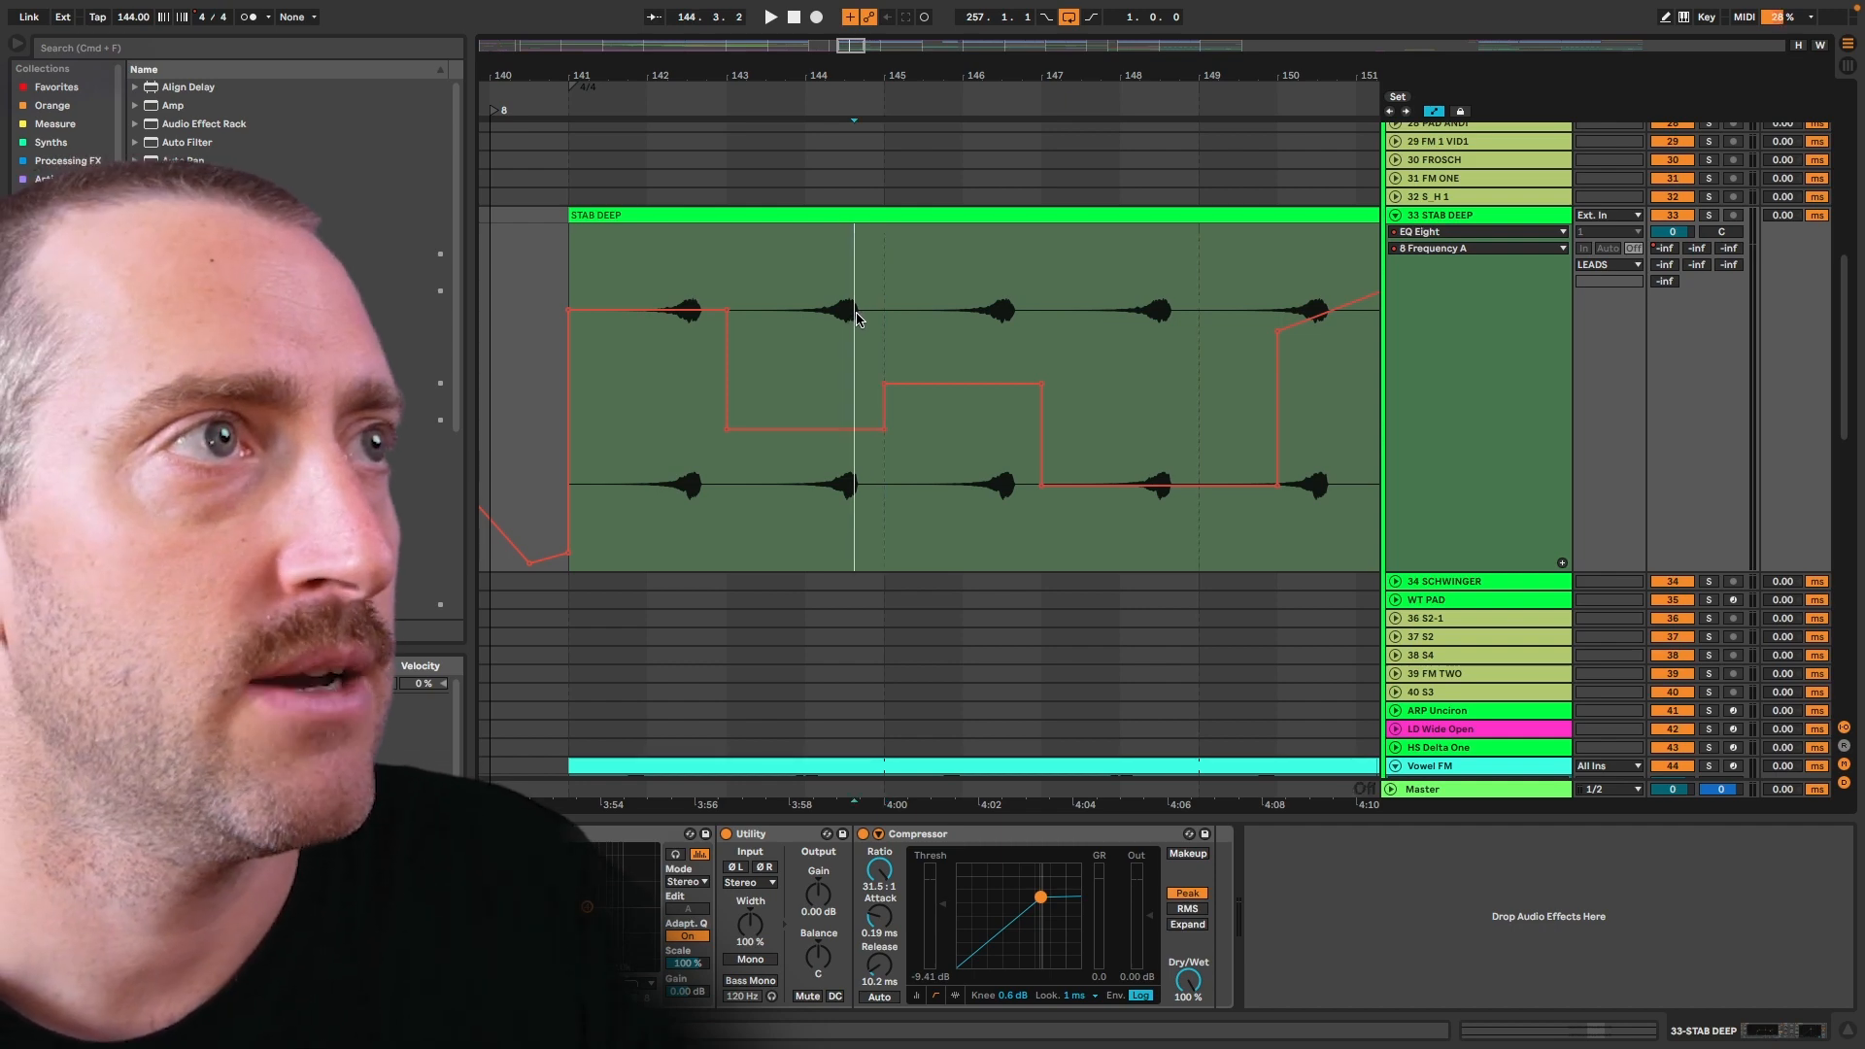
pyautogui.press('super+e')
pyautogui.click(829, 217)
pyautogui.moveTo(798, 212); pyautogui.dragTo(831, 220)
pyautogui.press('super+z')
pyautogui.click(879, 319)
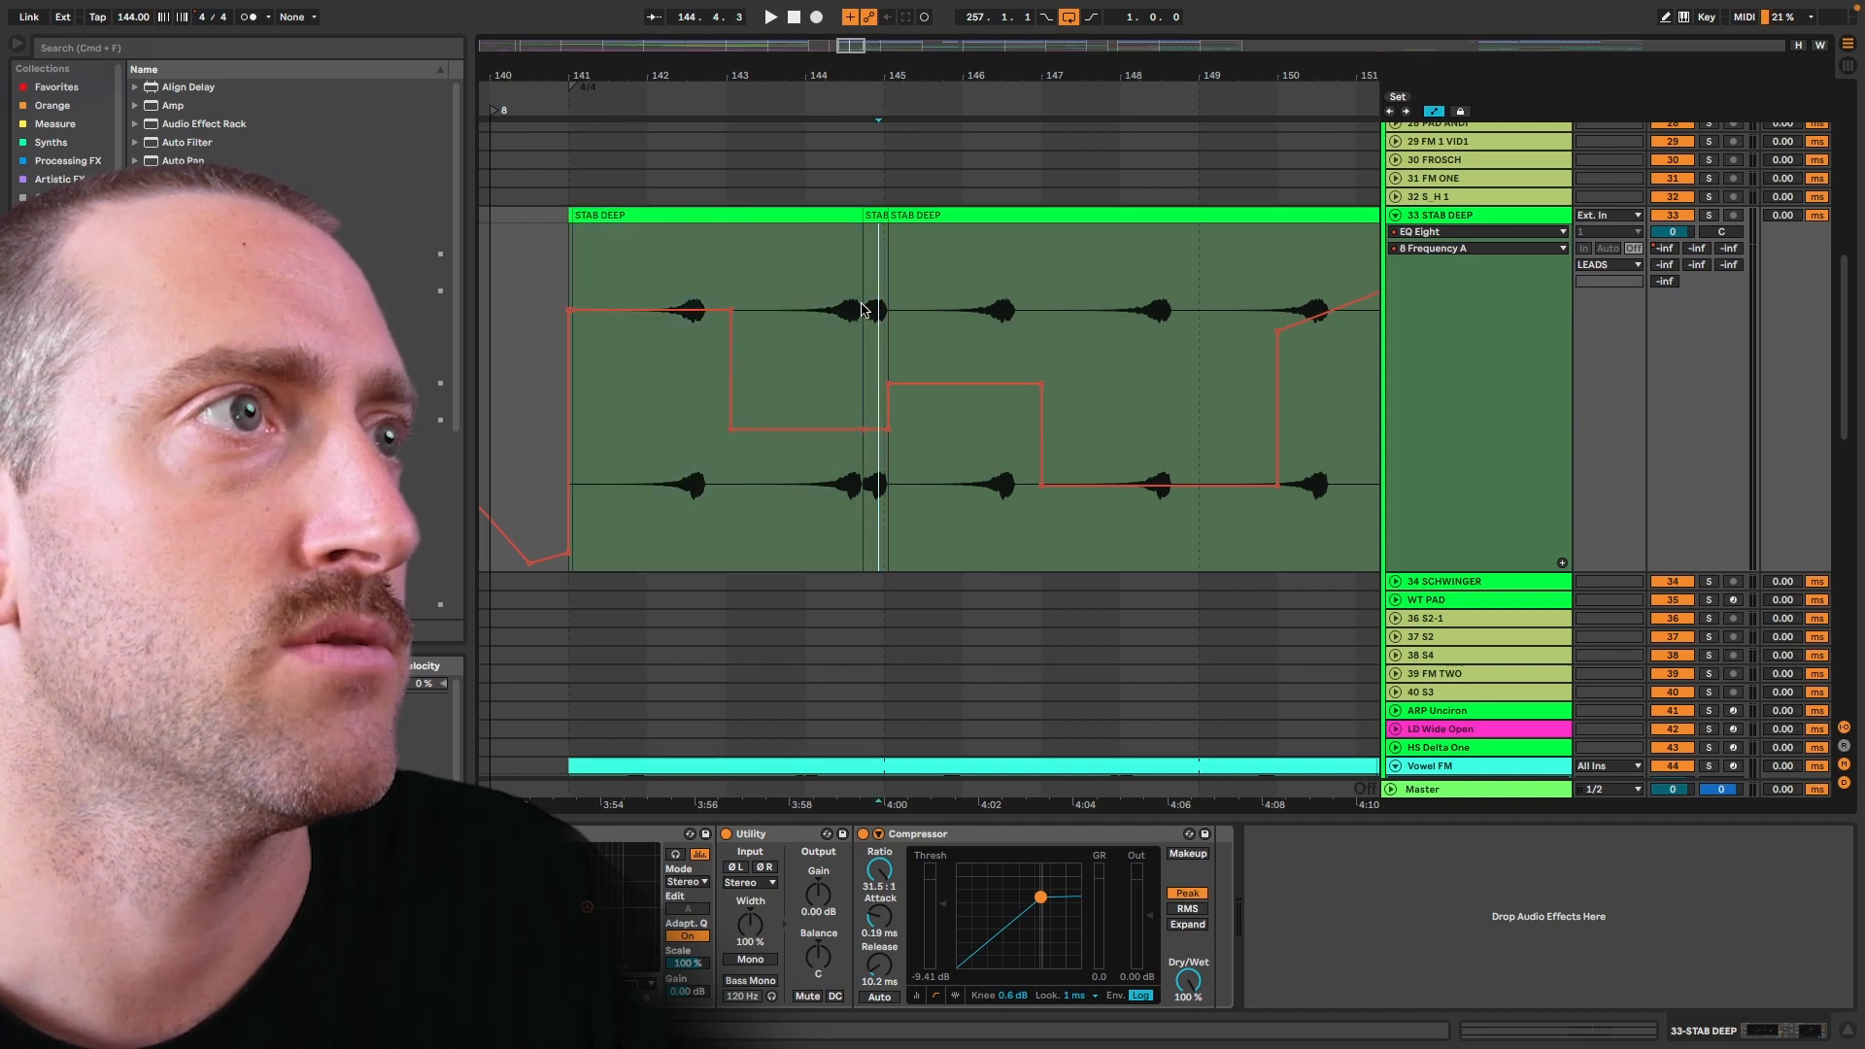
# Move the long STAB DEEP piece slightly later so that it cuts into the short piece before bar 145
pyautogui.scroll(5, 868, 318)
pyautogui.scroll(3, 822, 339)
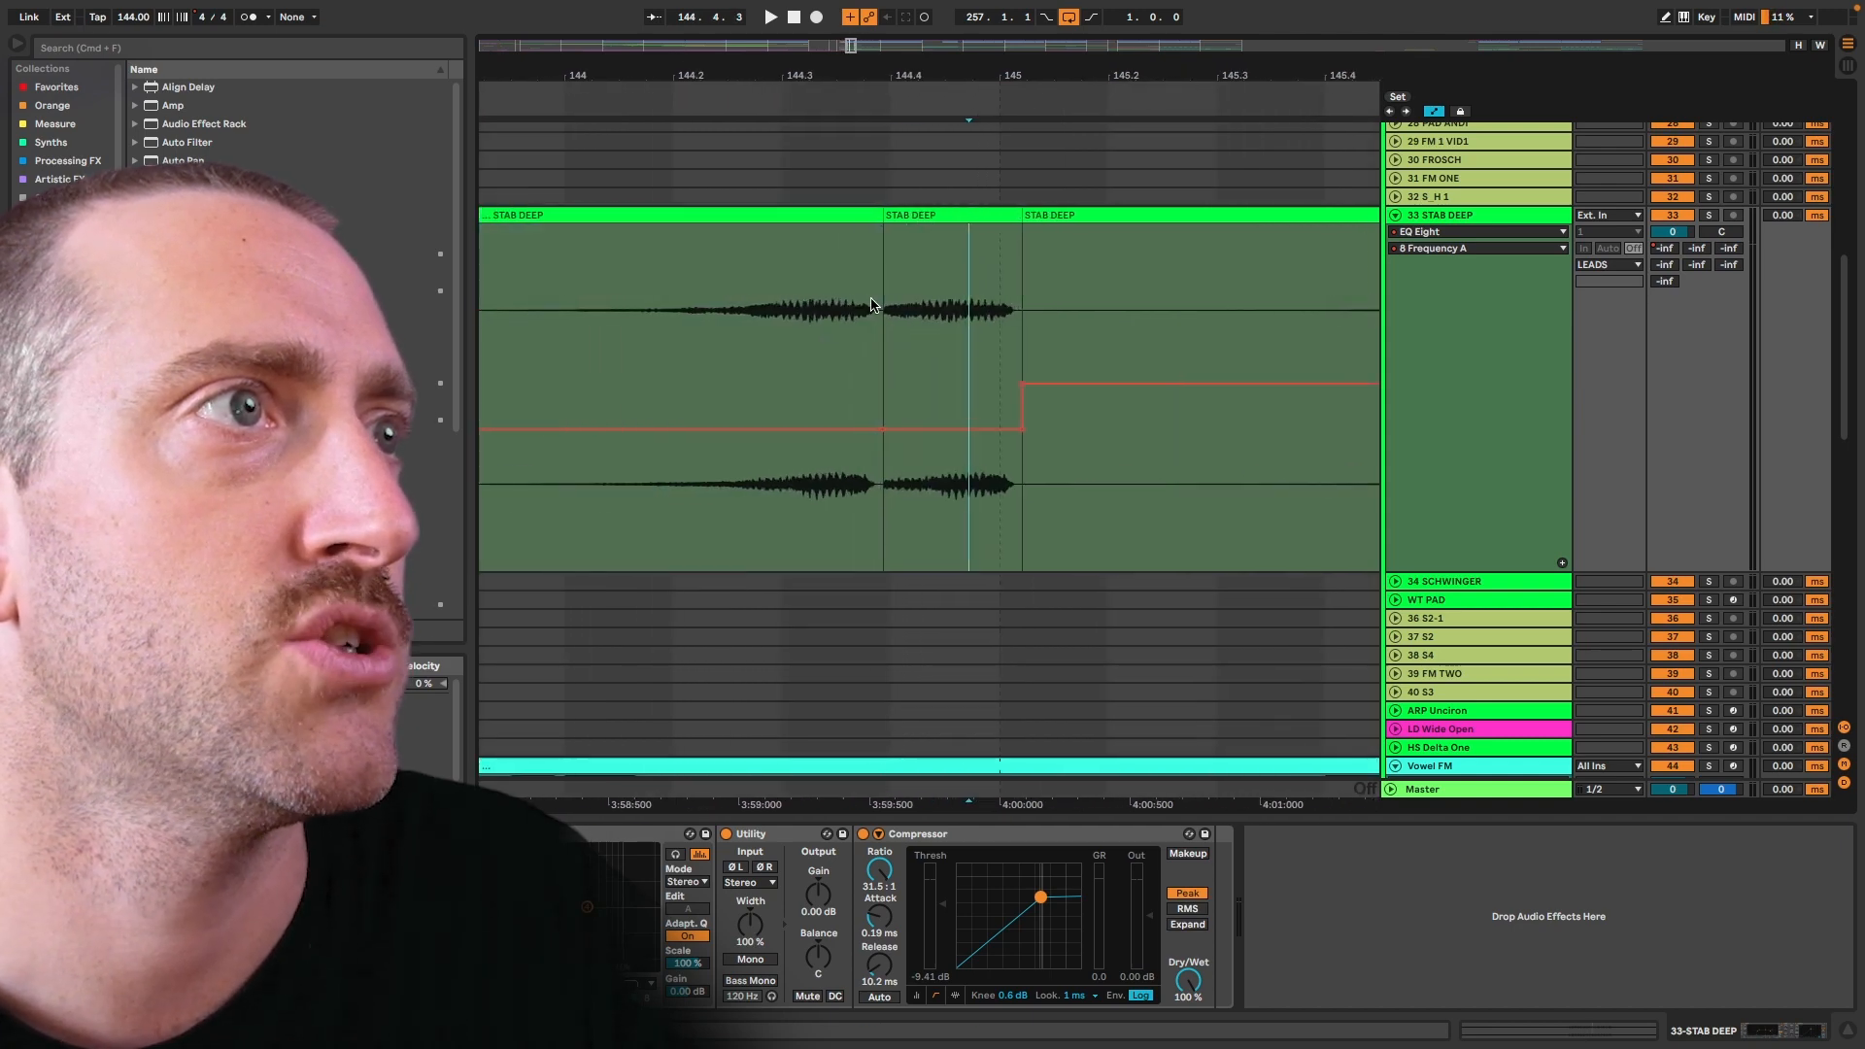
pyautogui.click(869, 215)
pyautogui.moveTo(867, 215)
pyautogui.mouseDown()
pyautogui.moveTo(852, 215)
pyautogui.moveTo(892, 229)
pyautogui.mouseUp()
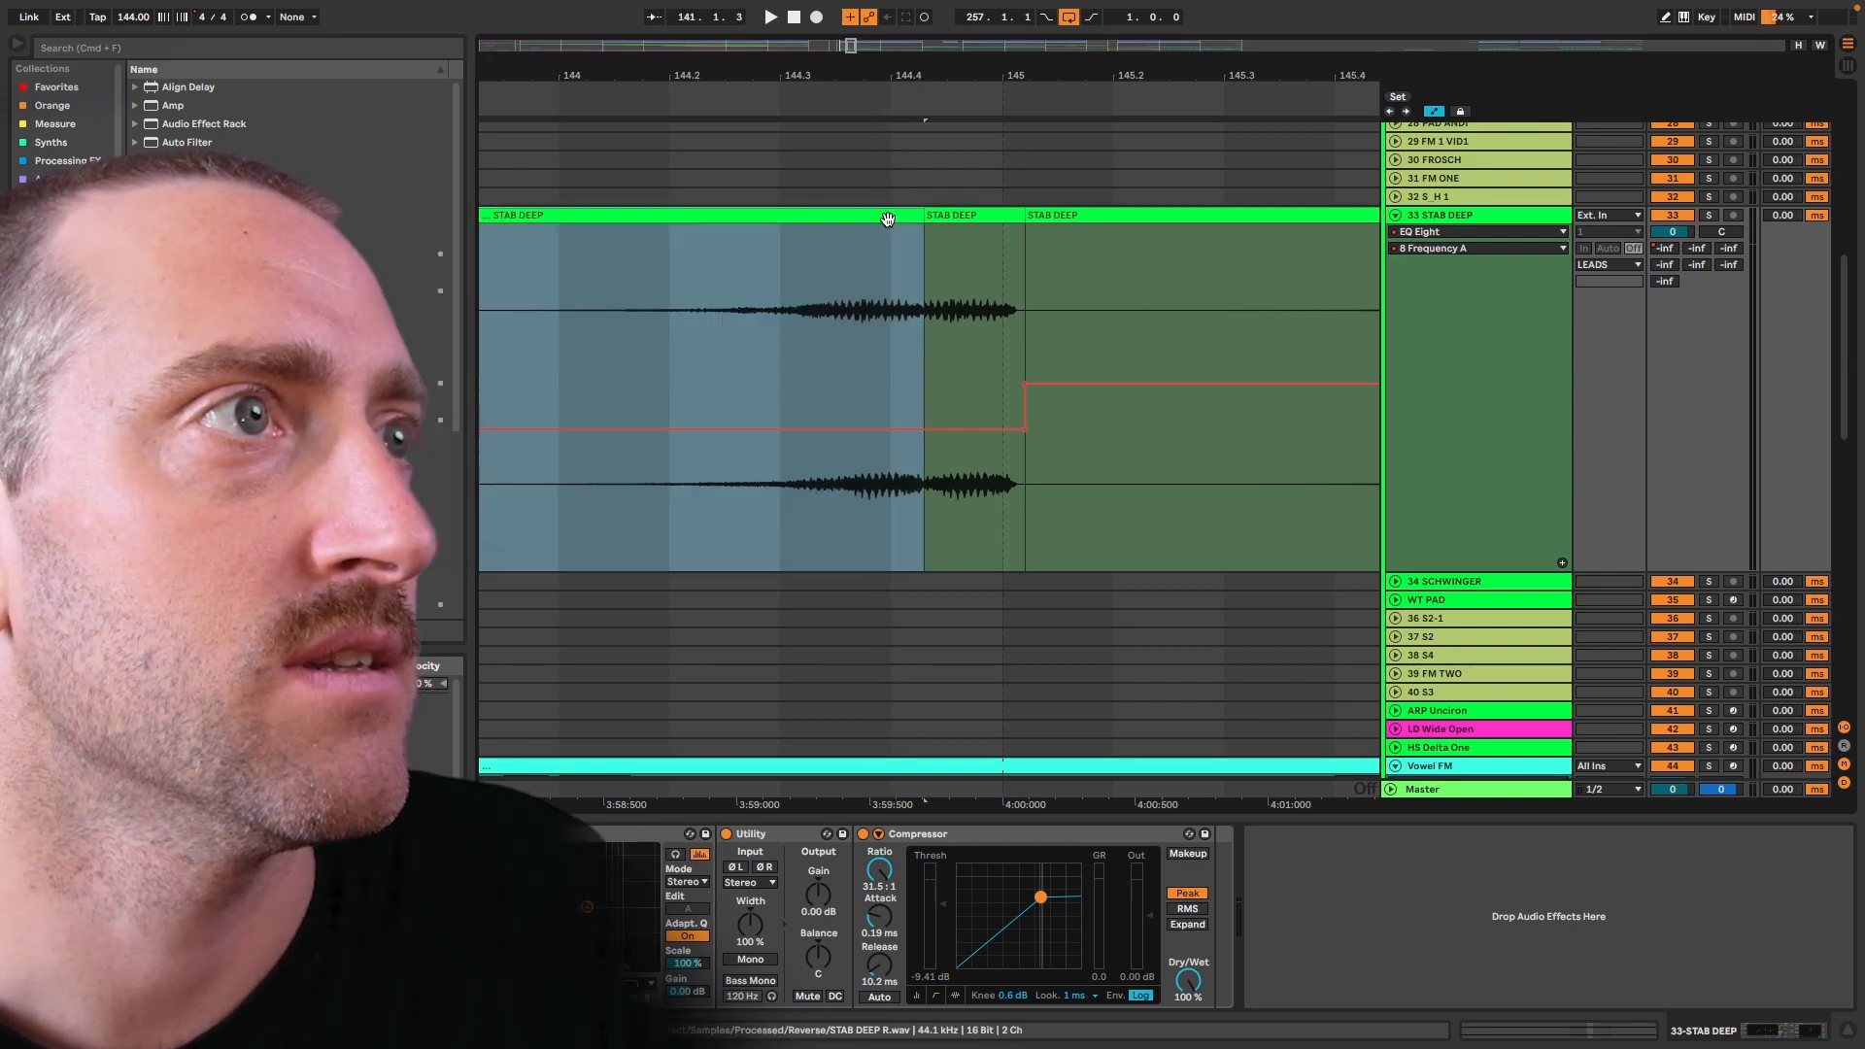
pyautogui.click(913, 312)
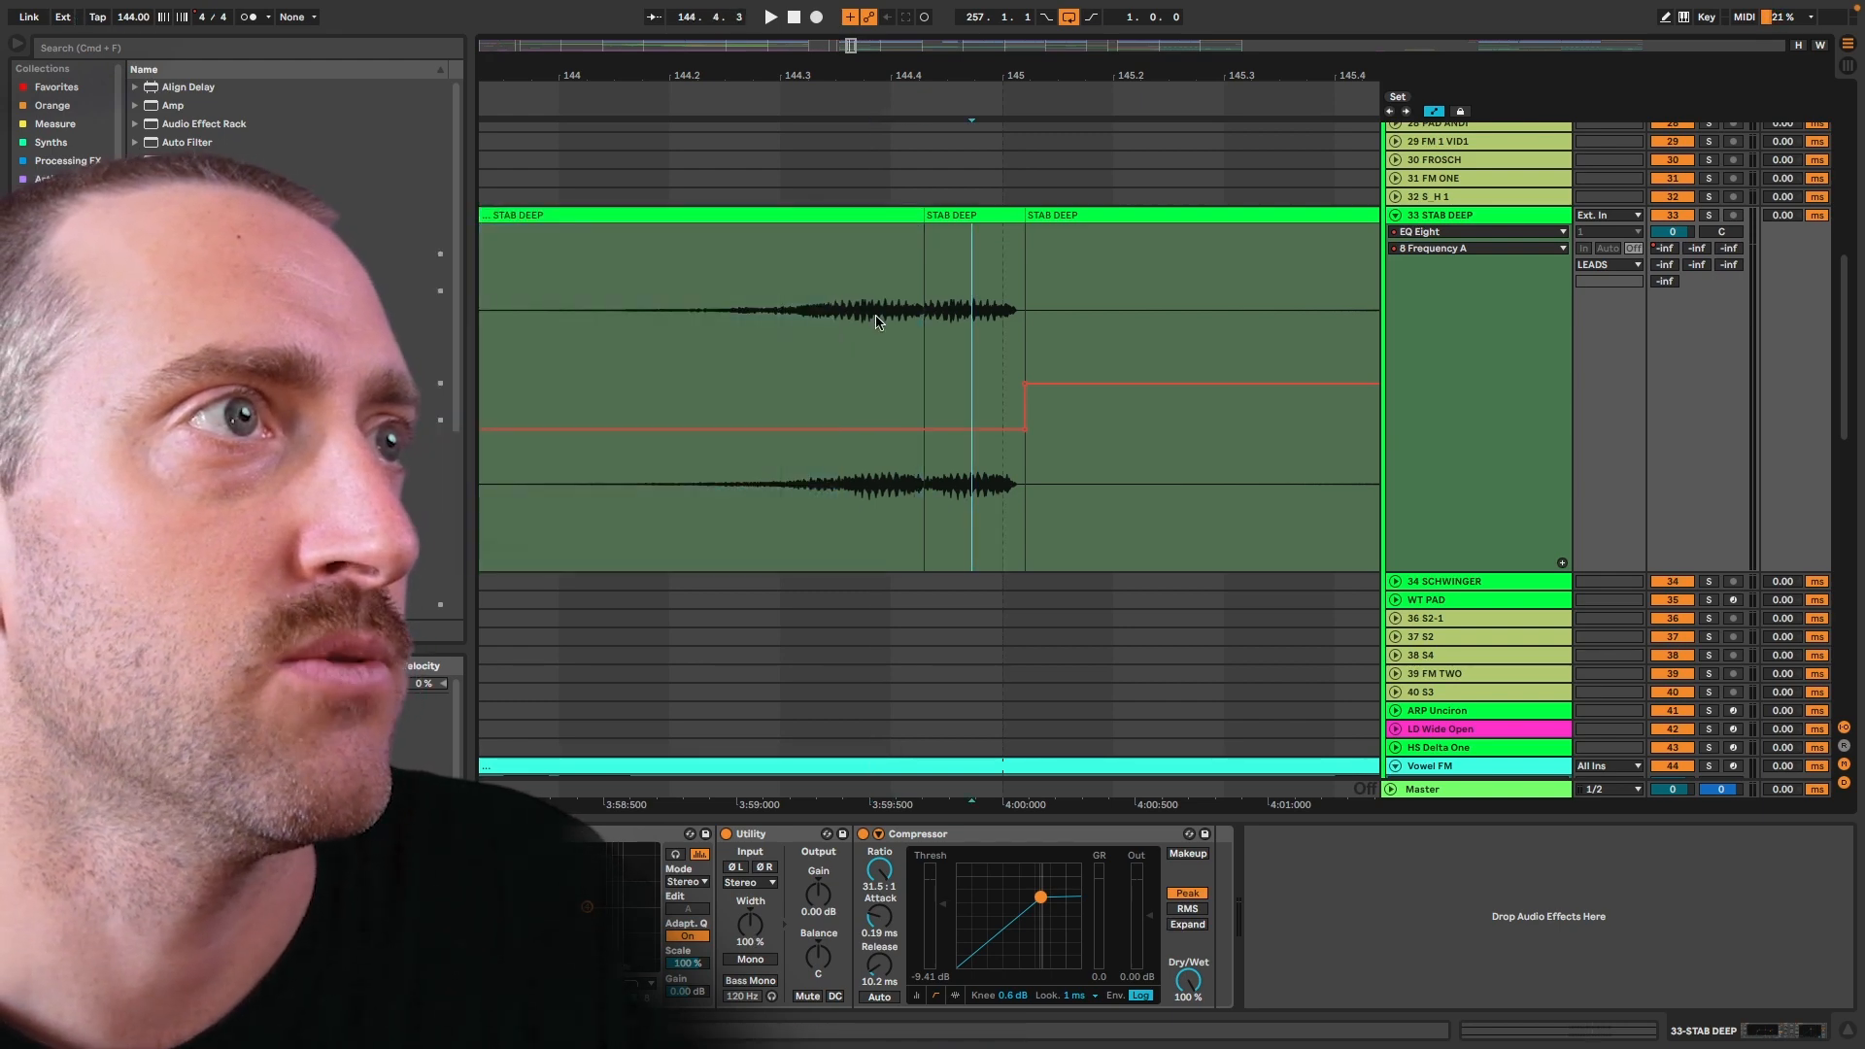
# Select the two adjoining STAB DEEP pieces before bar 145, create a crossfade between them, and examine it up close
pyautogui.click(894, 216)
pyautogui.keyDown('shift'); pyautogui.click(974, 216); pyautogui.keyUp('shift')
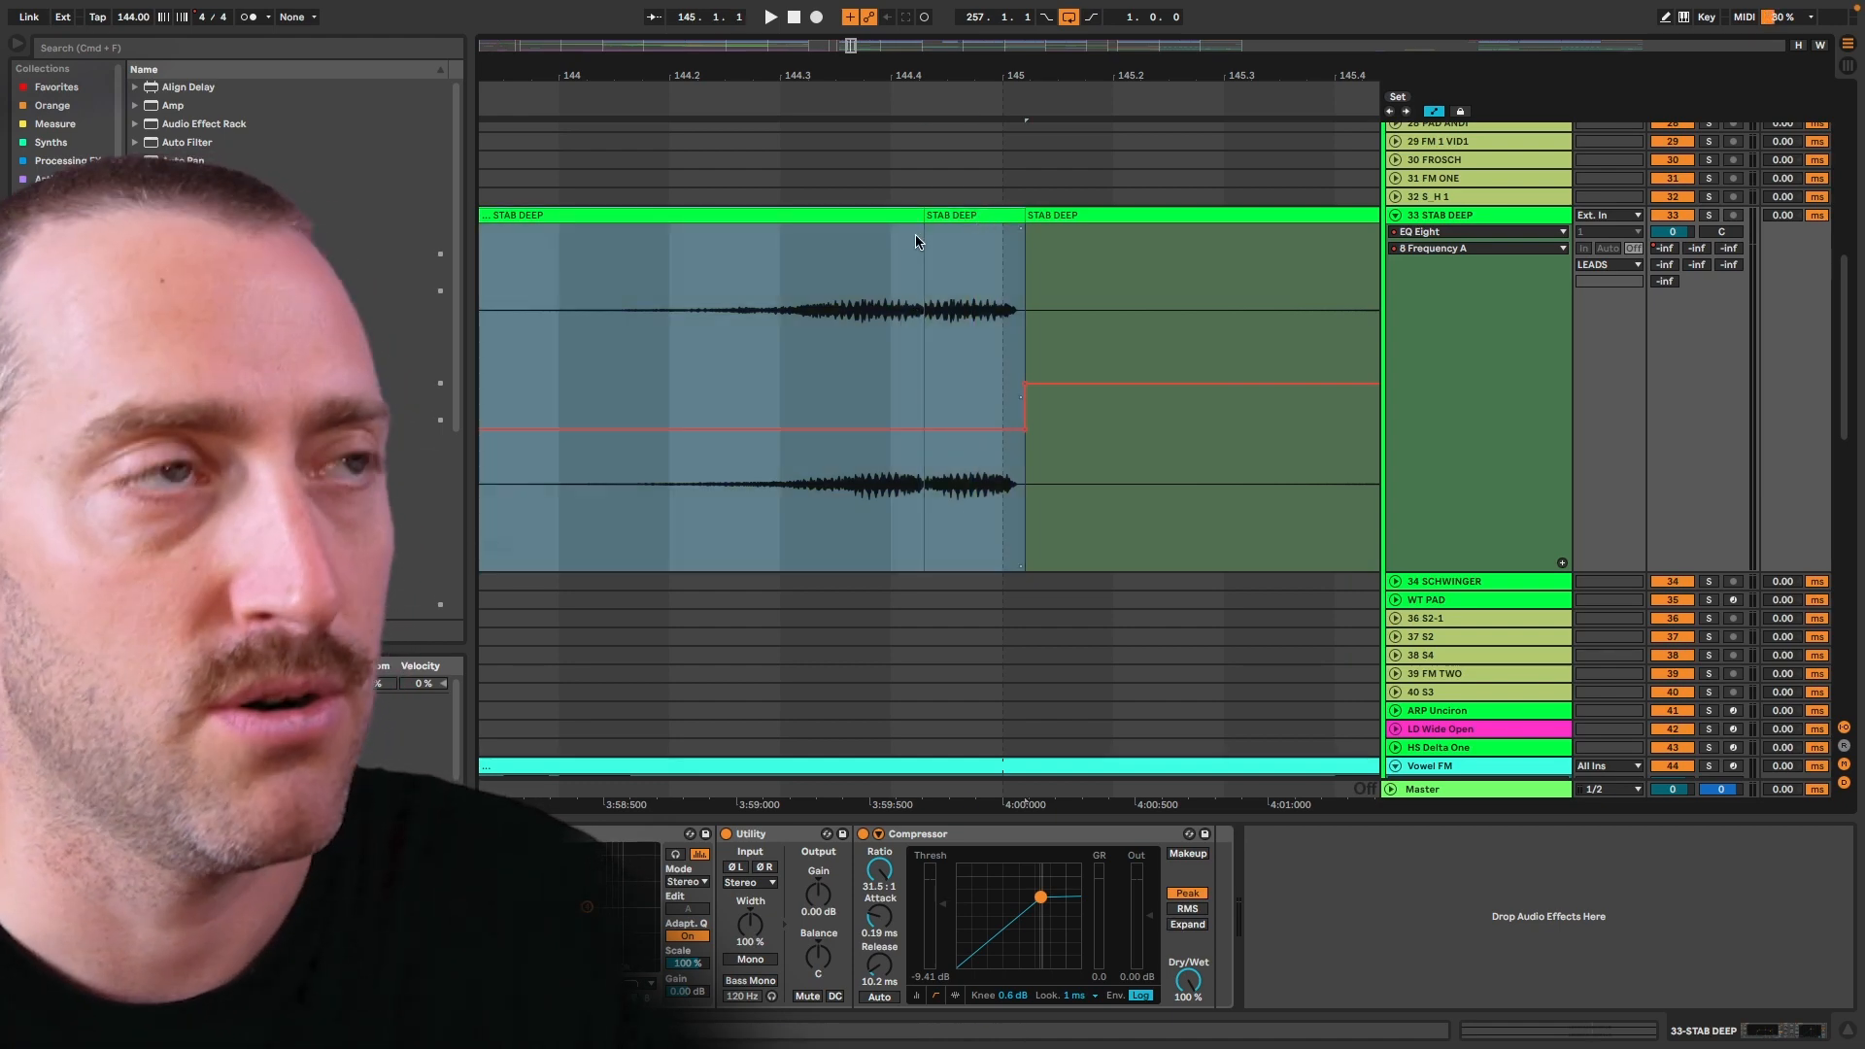
pyautogui.press('ctrl+alt+super+f')
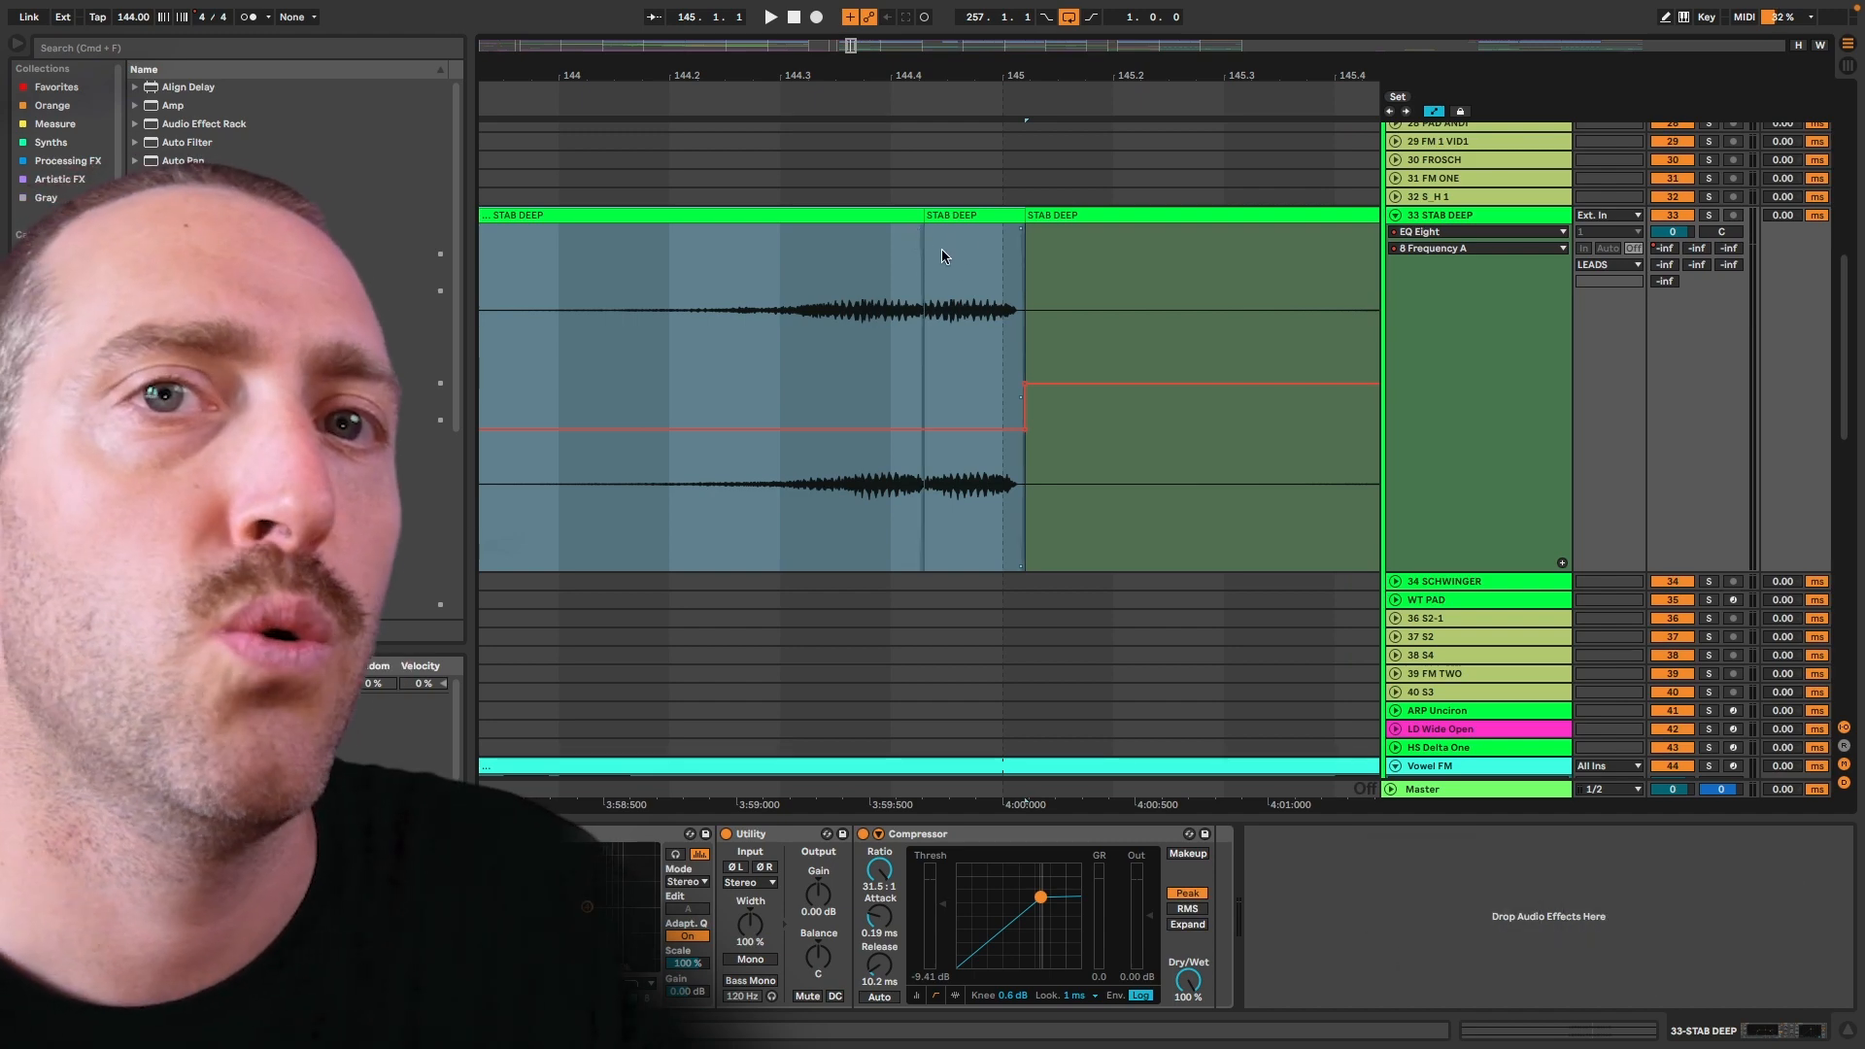
pyautogui.scroll(10, 923, 256)
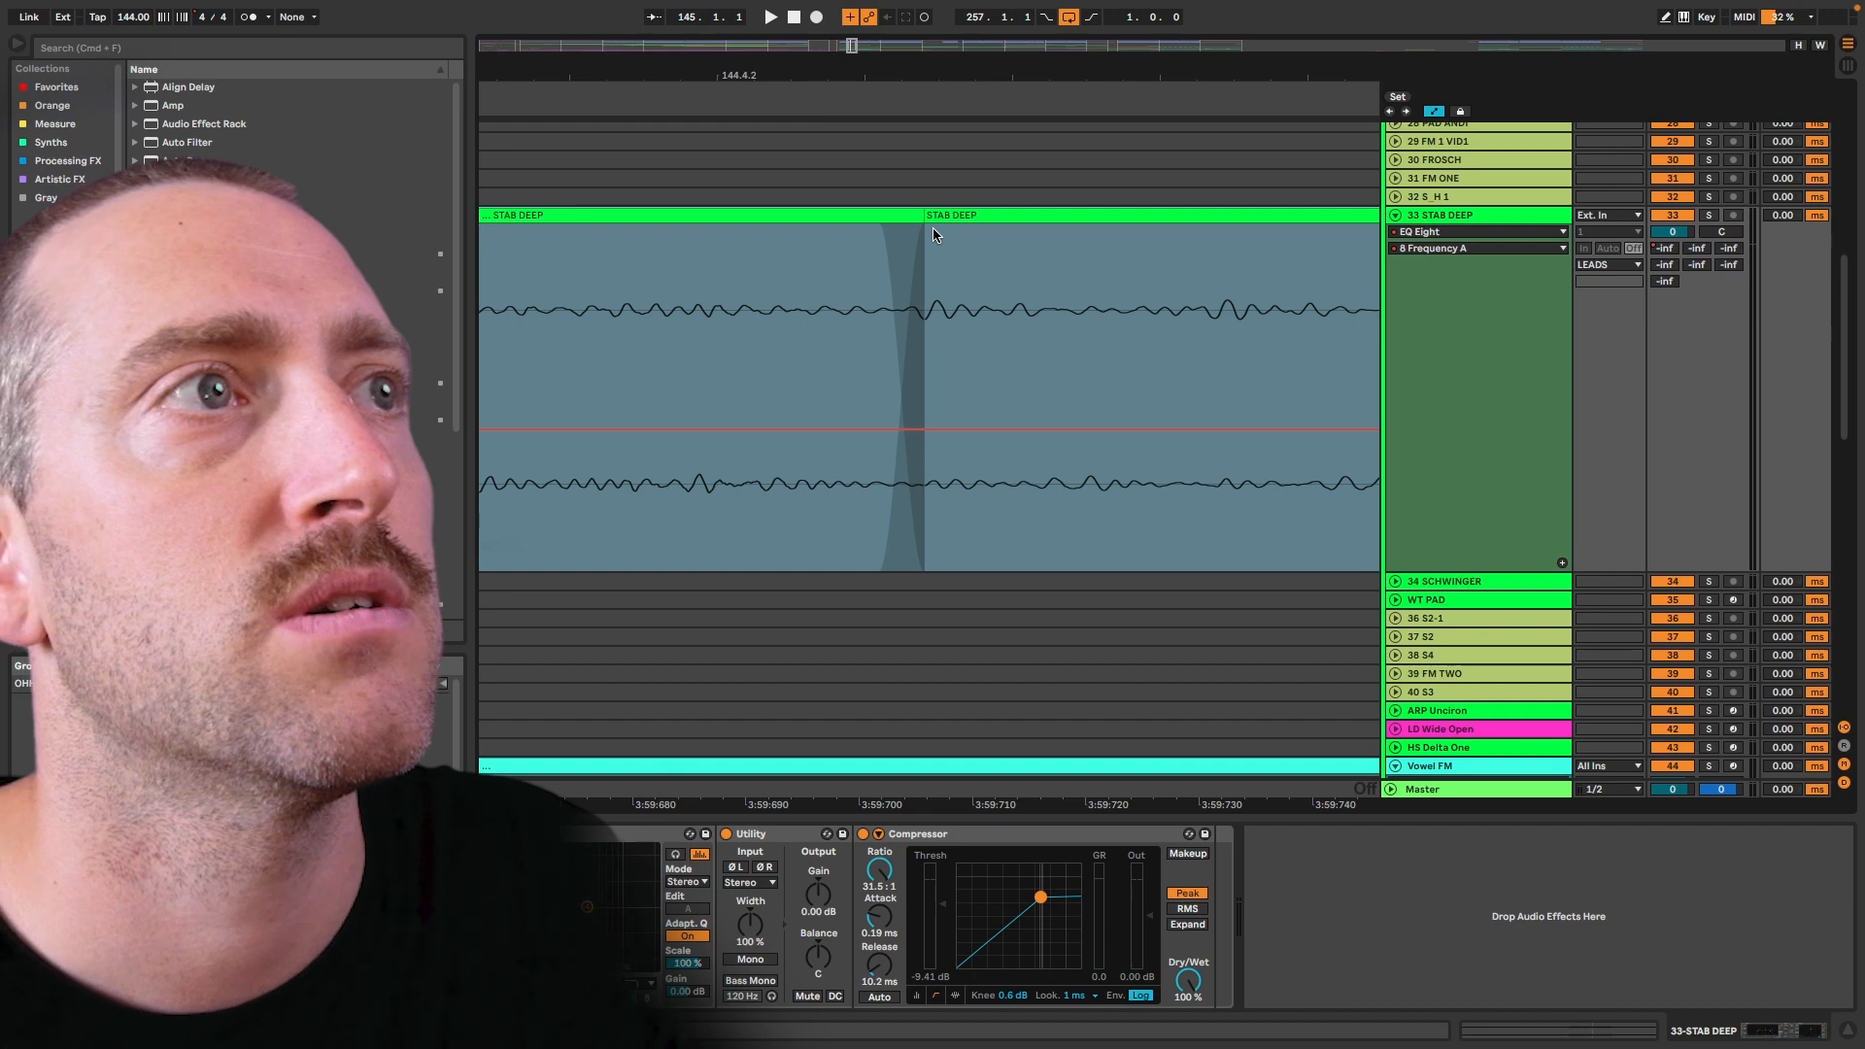
pyautogui.scroll(-1, 999, 241)
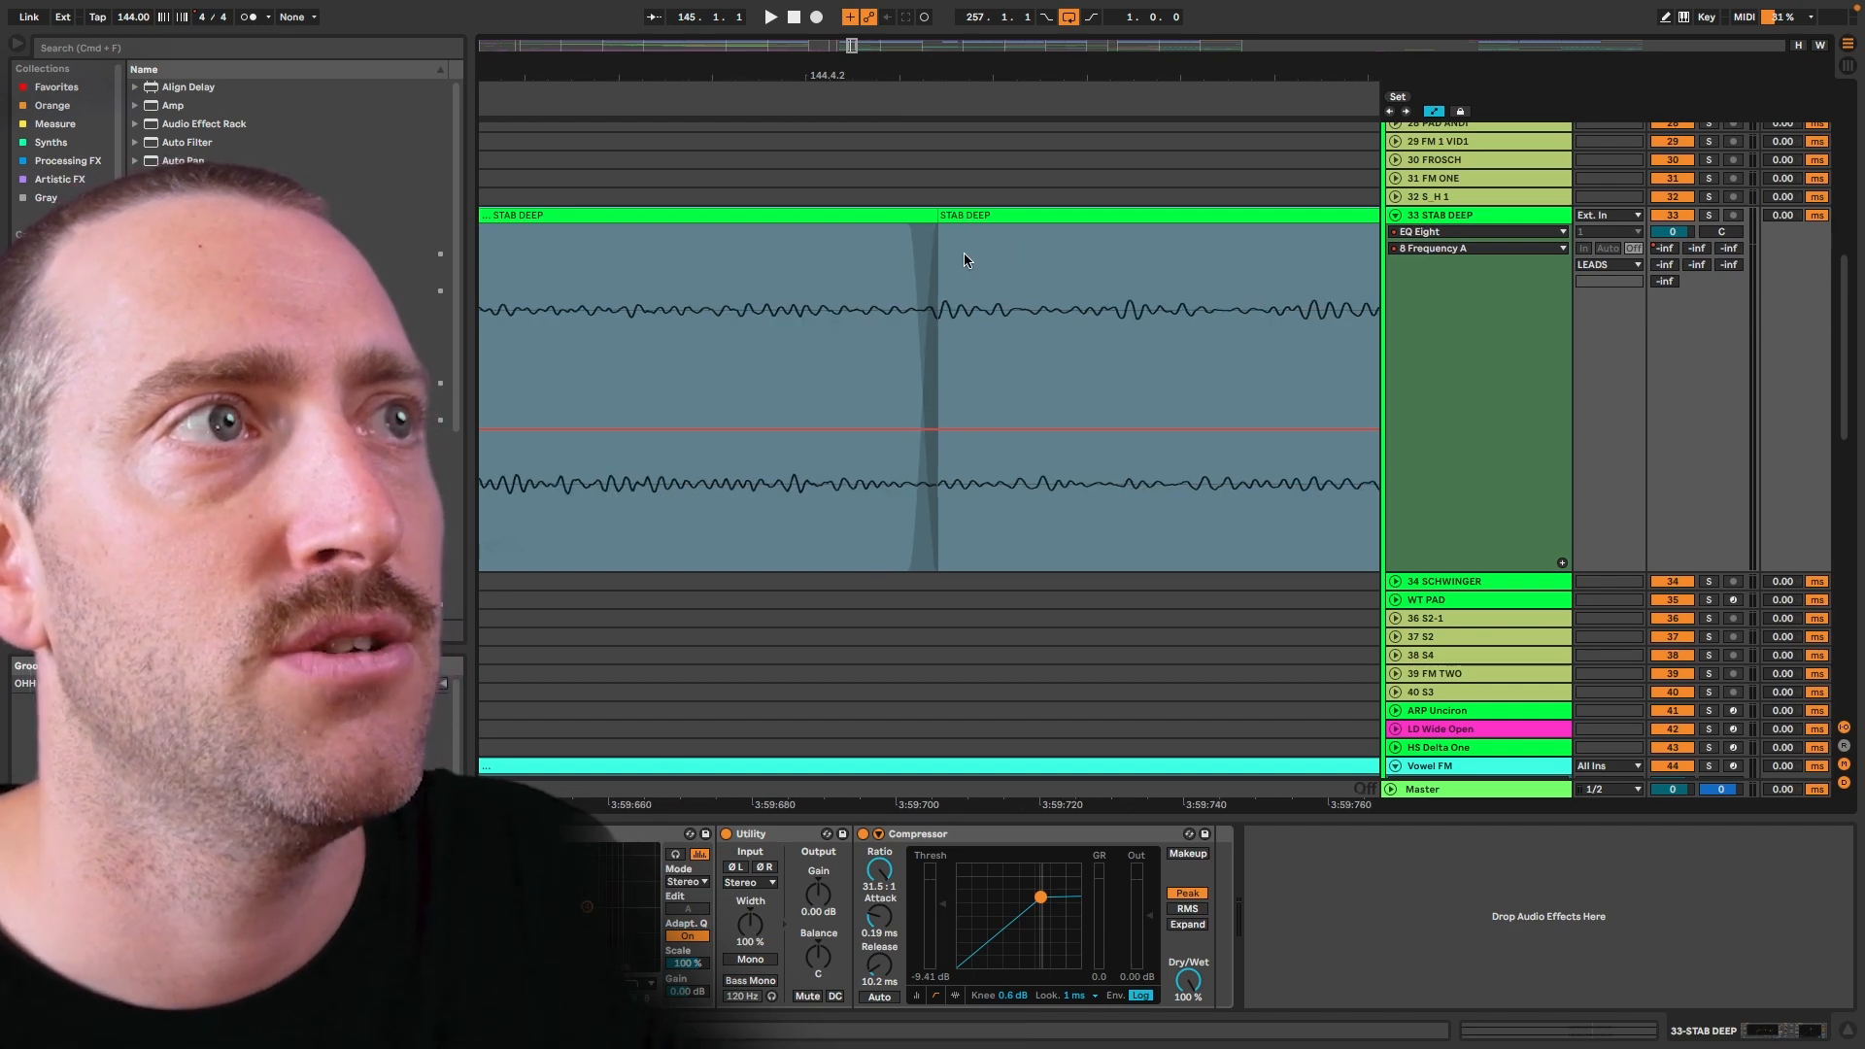
pyautogui.scroll(1, 963, 254)
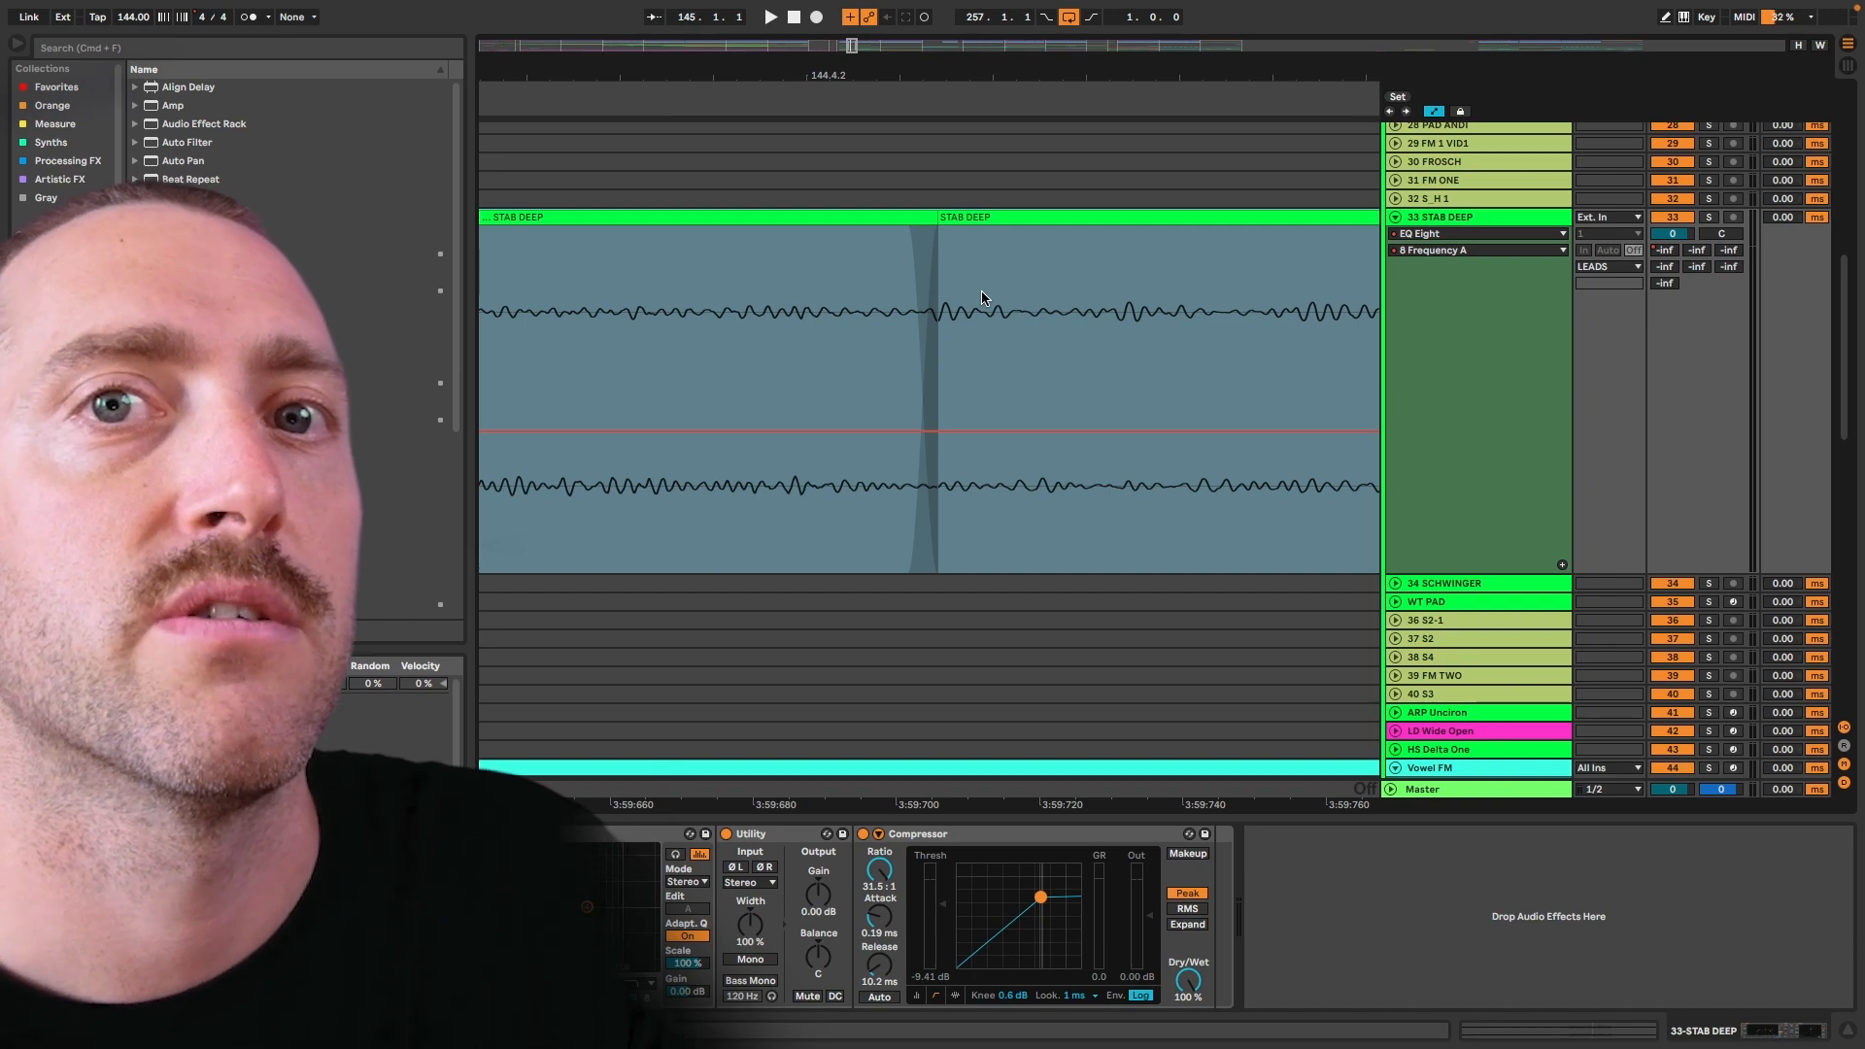
pyautogui.scroll(-1, 898, 275)
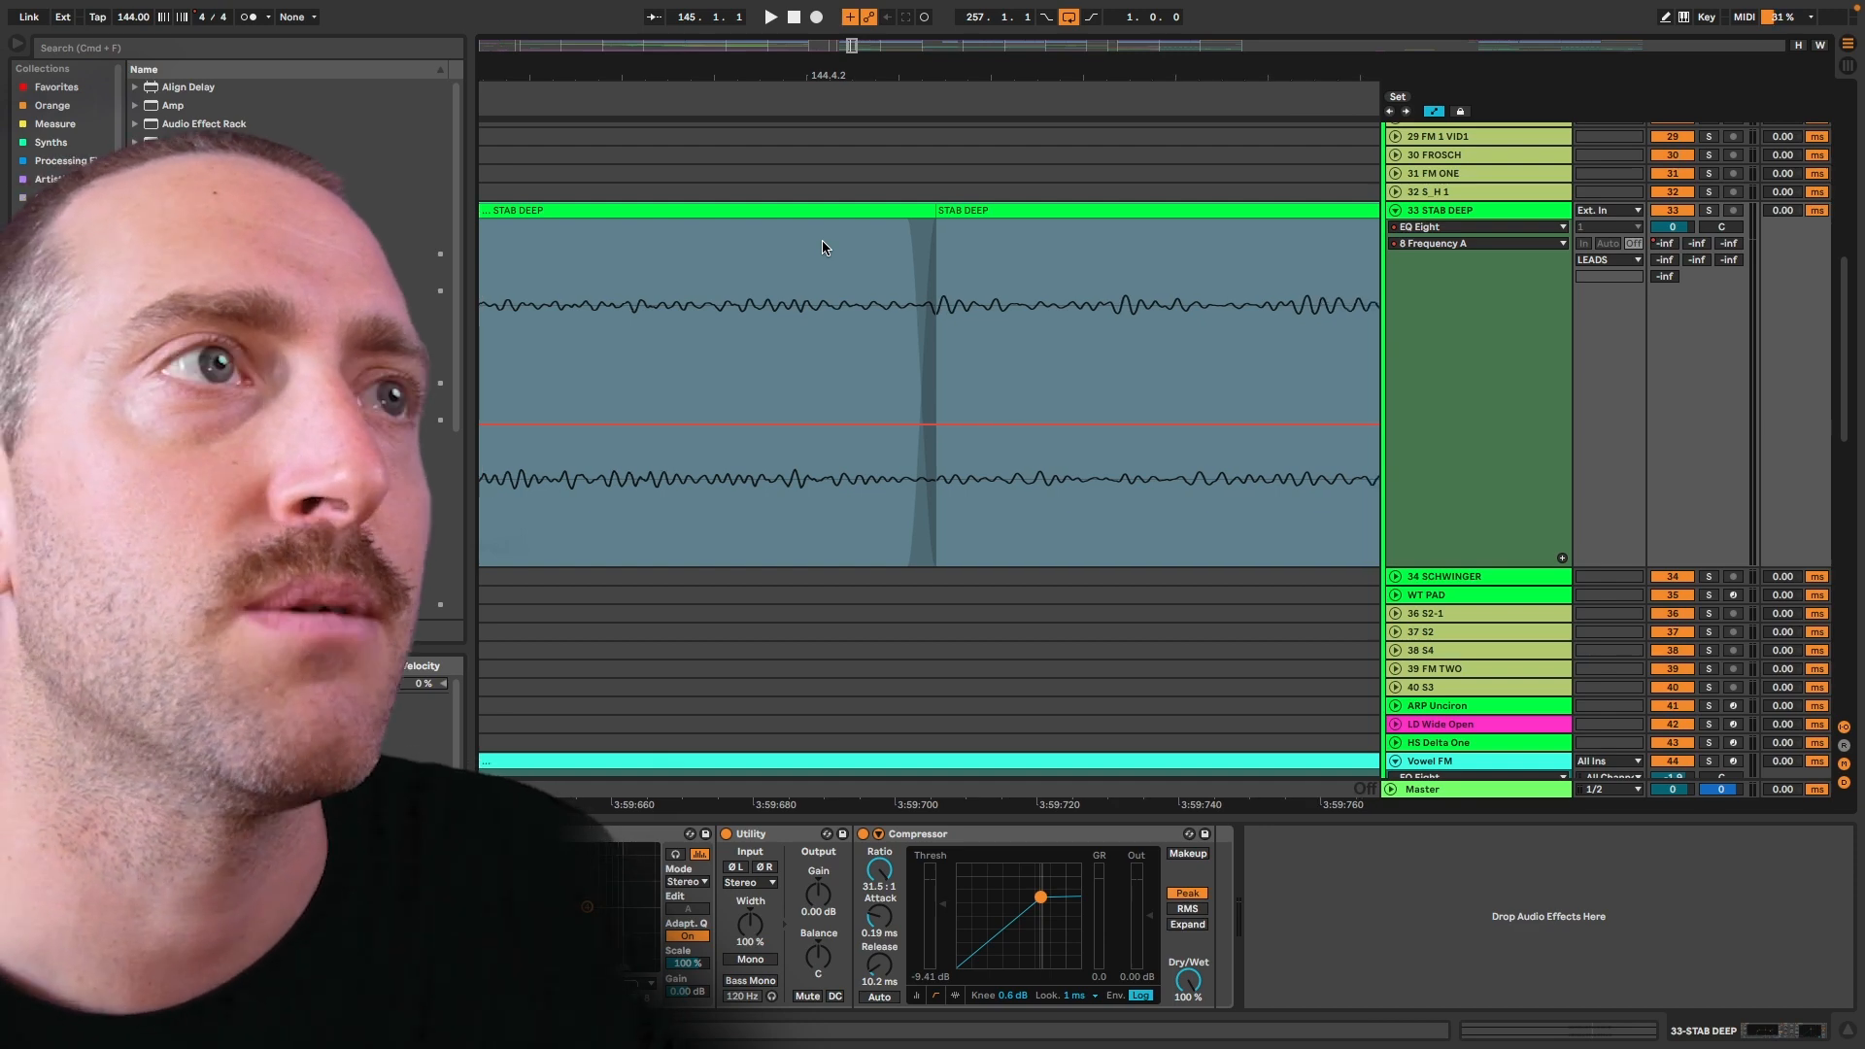
pyautogui.scroll(-10, 821, 241)
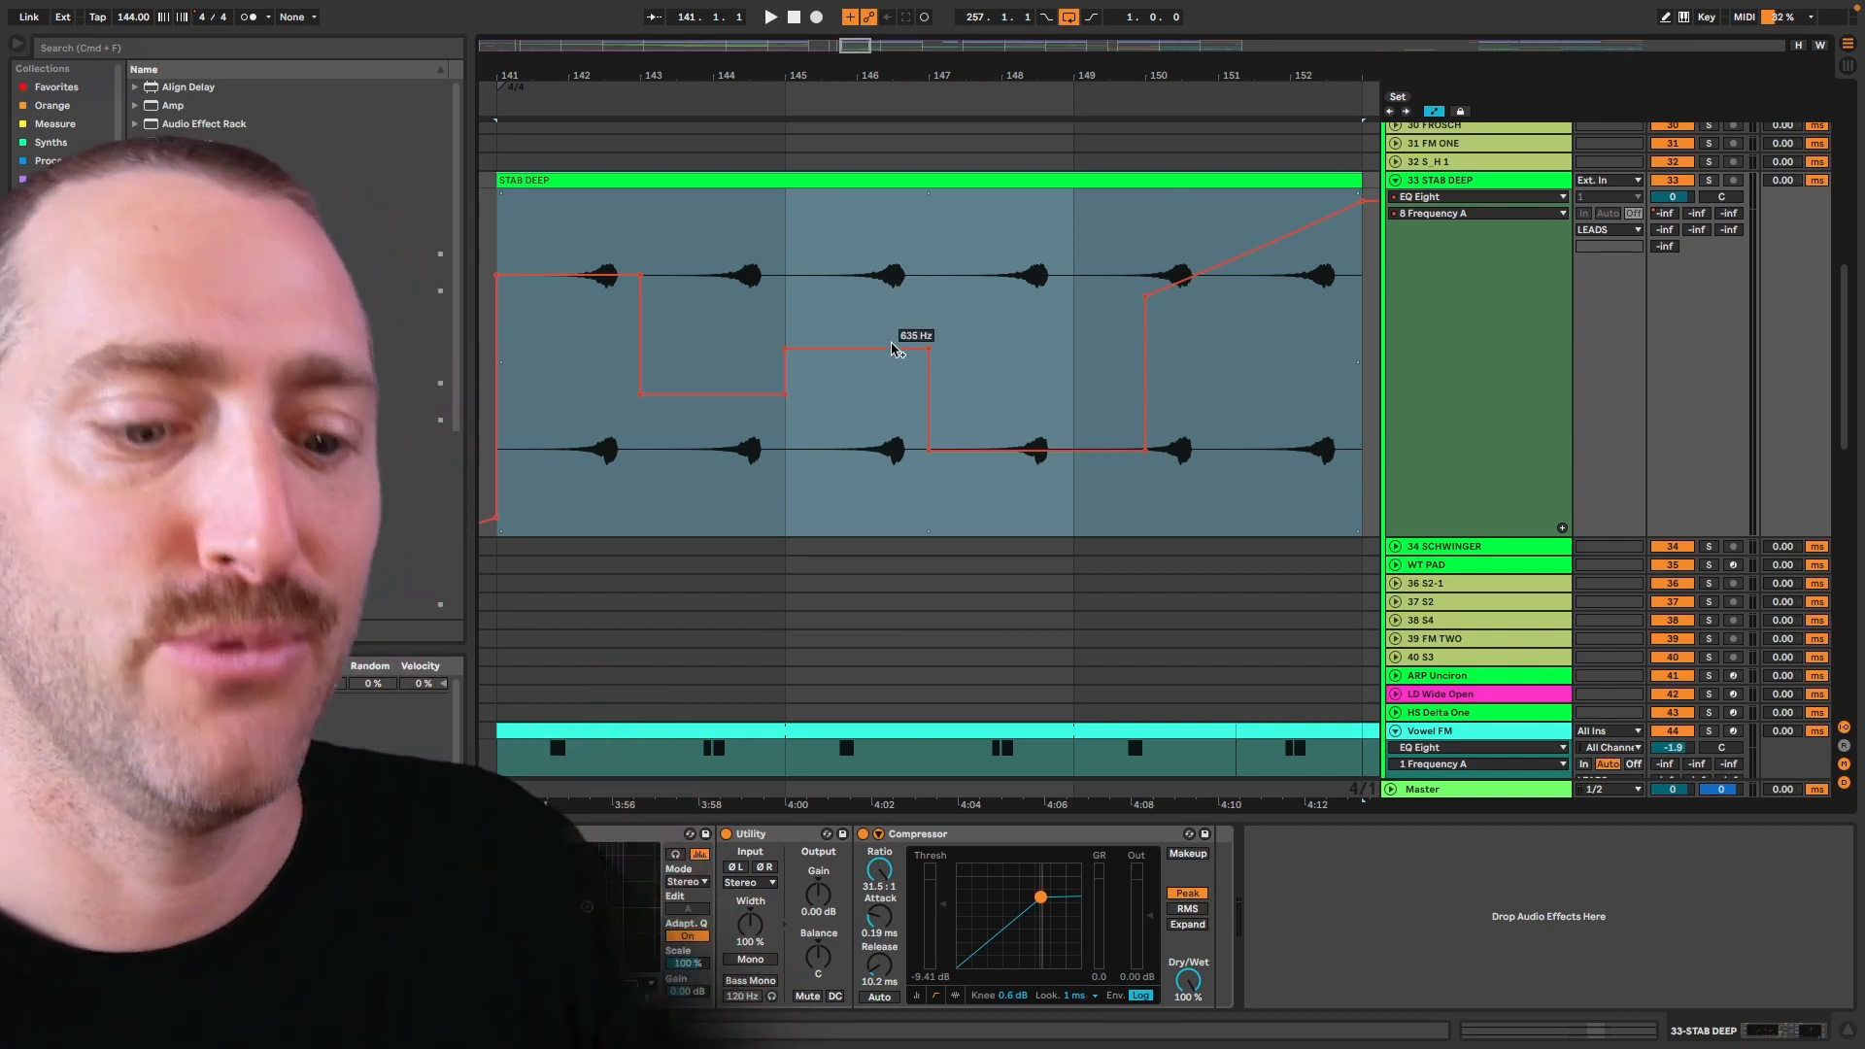
# Toggle the arrangement's optimized width on and off, and do the same with its optimized height
pyautogui.press('w')
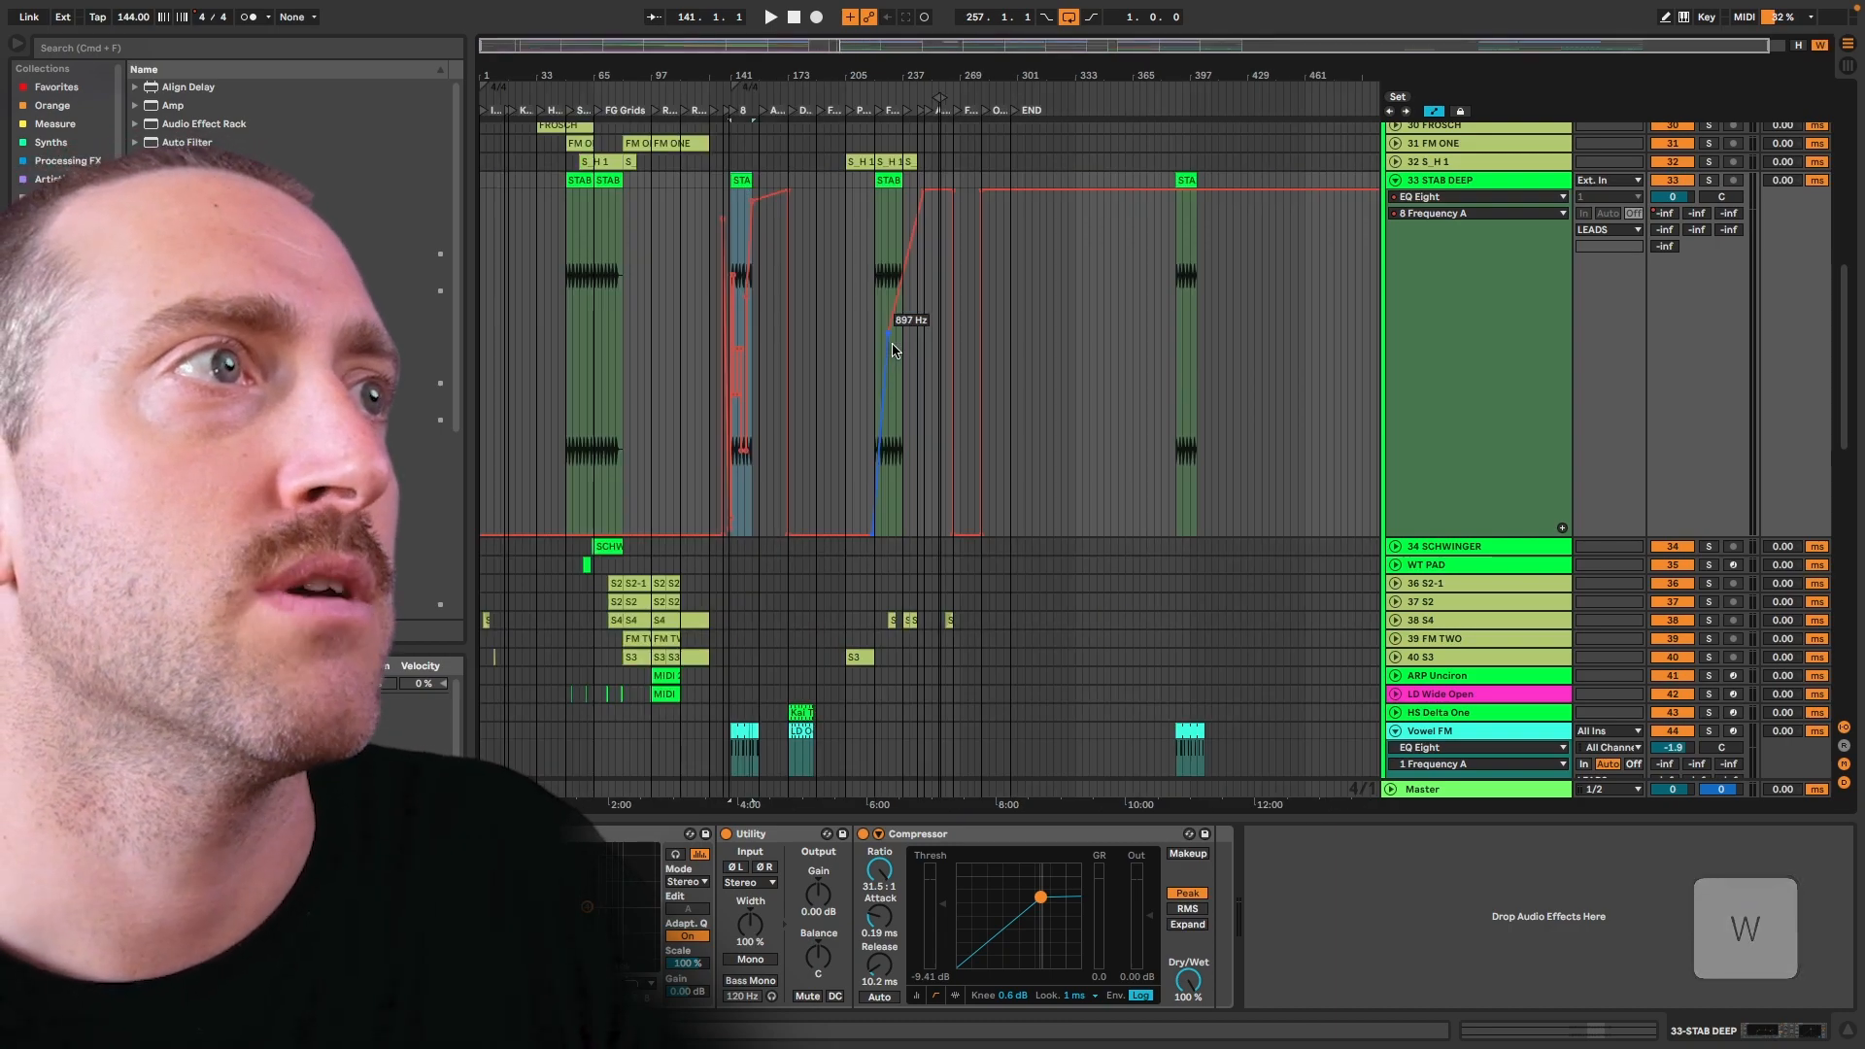
pyautogui.press('w')
pyautogui.press('w')
pyautogui.press('w')
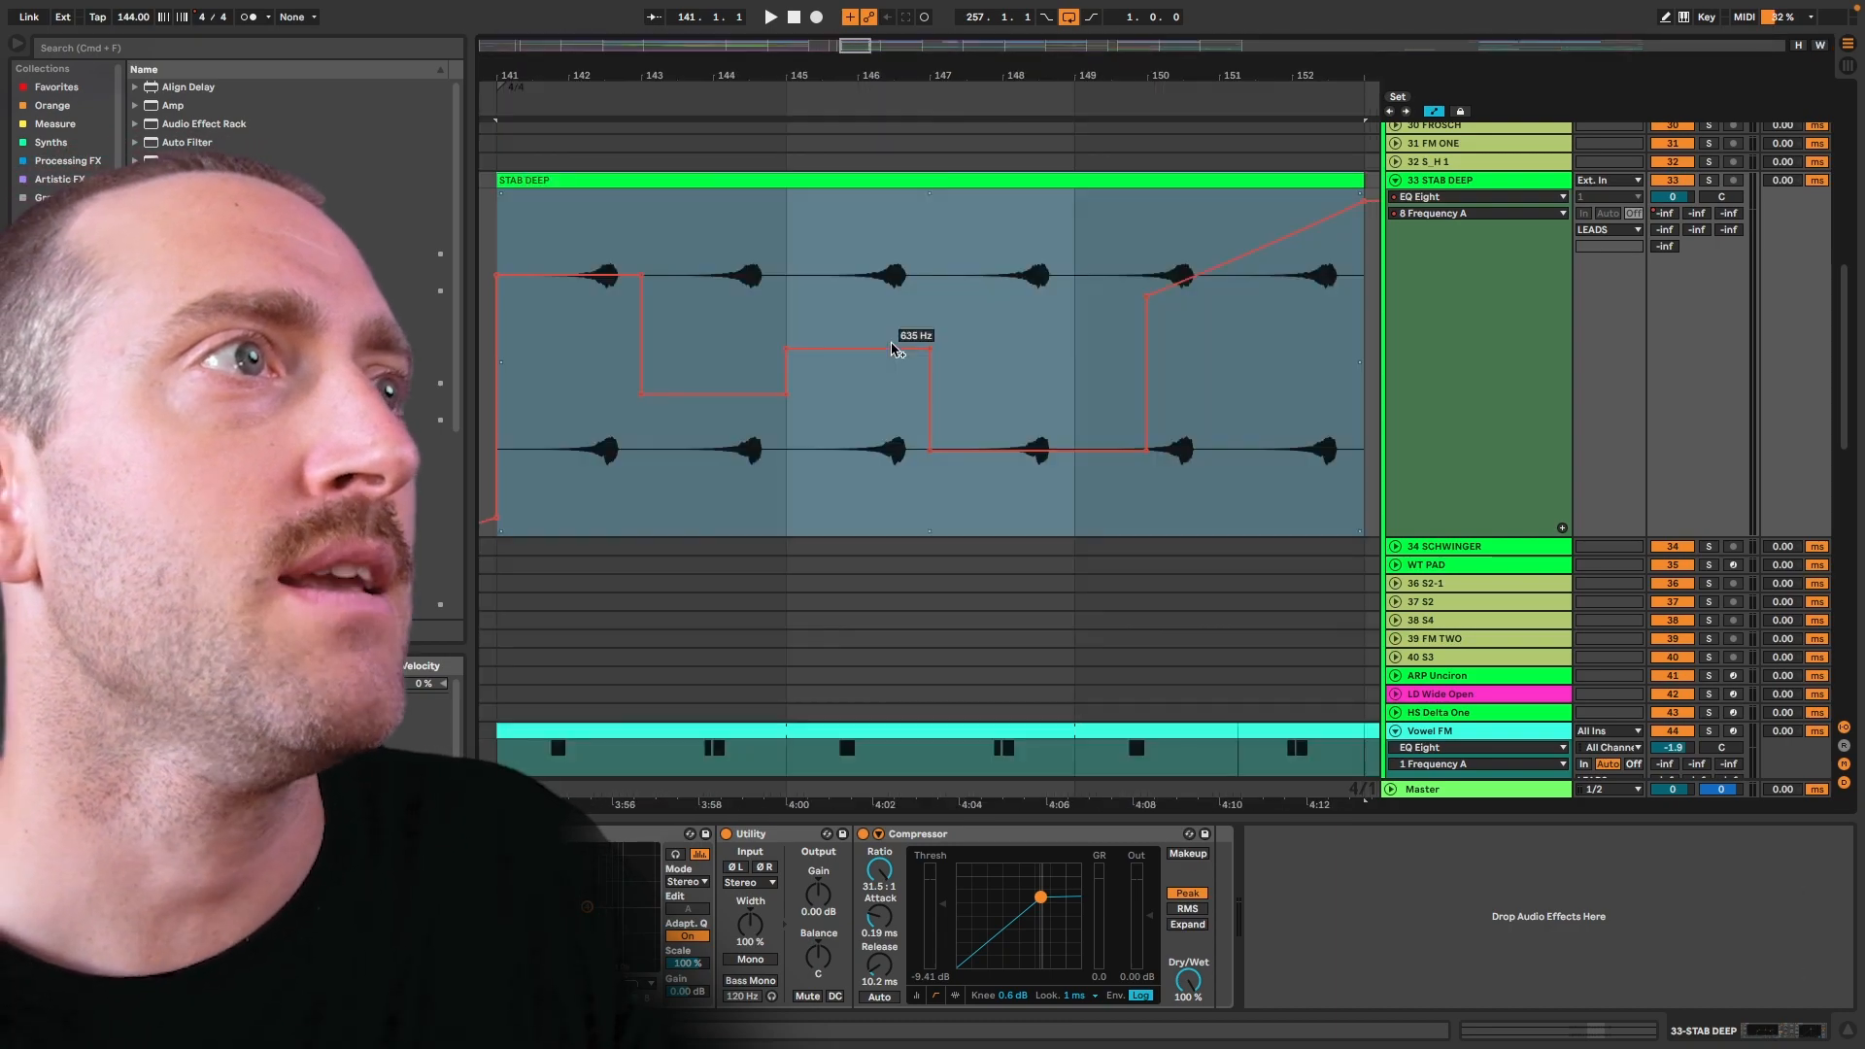
pyautogui.press('h')
pyautogui.press('h')
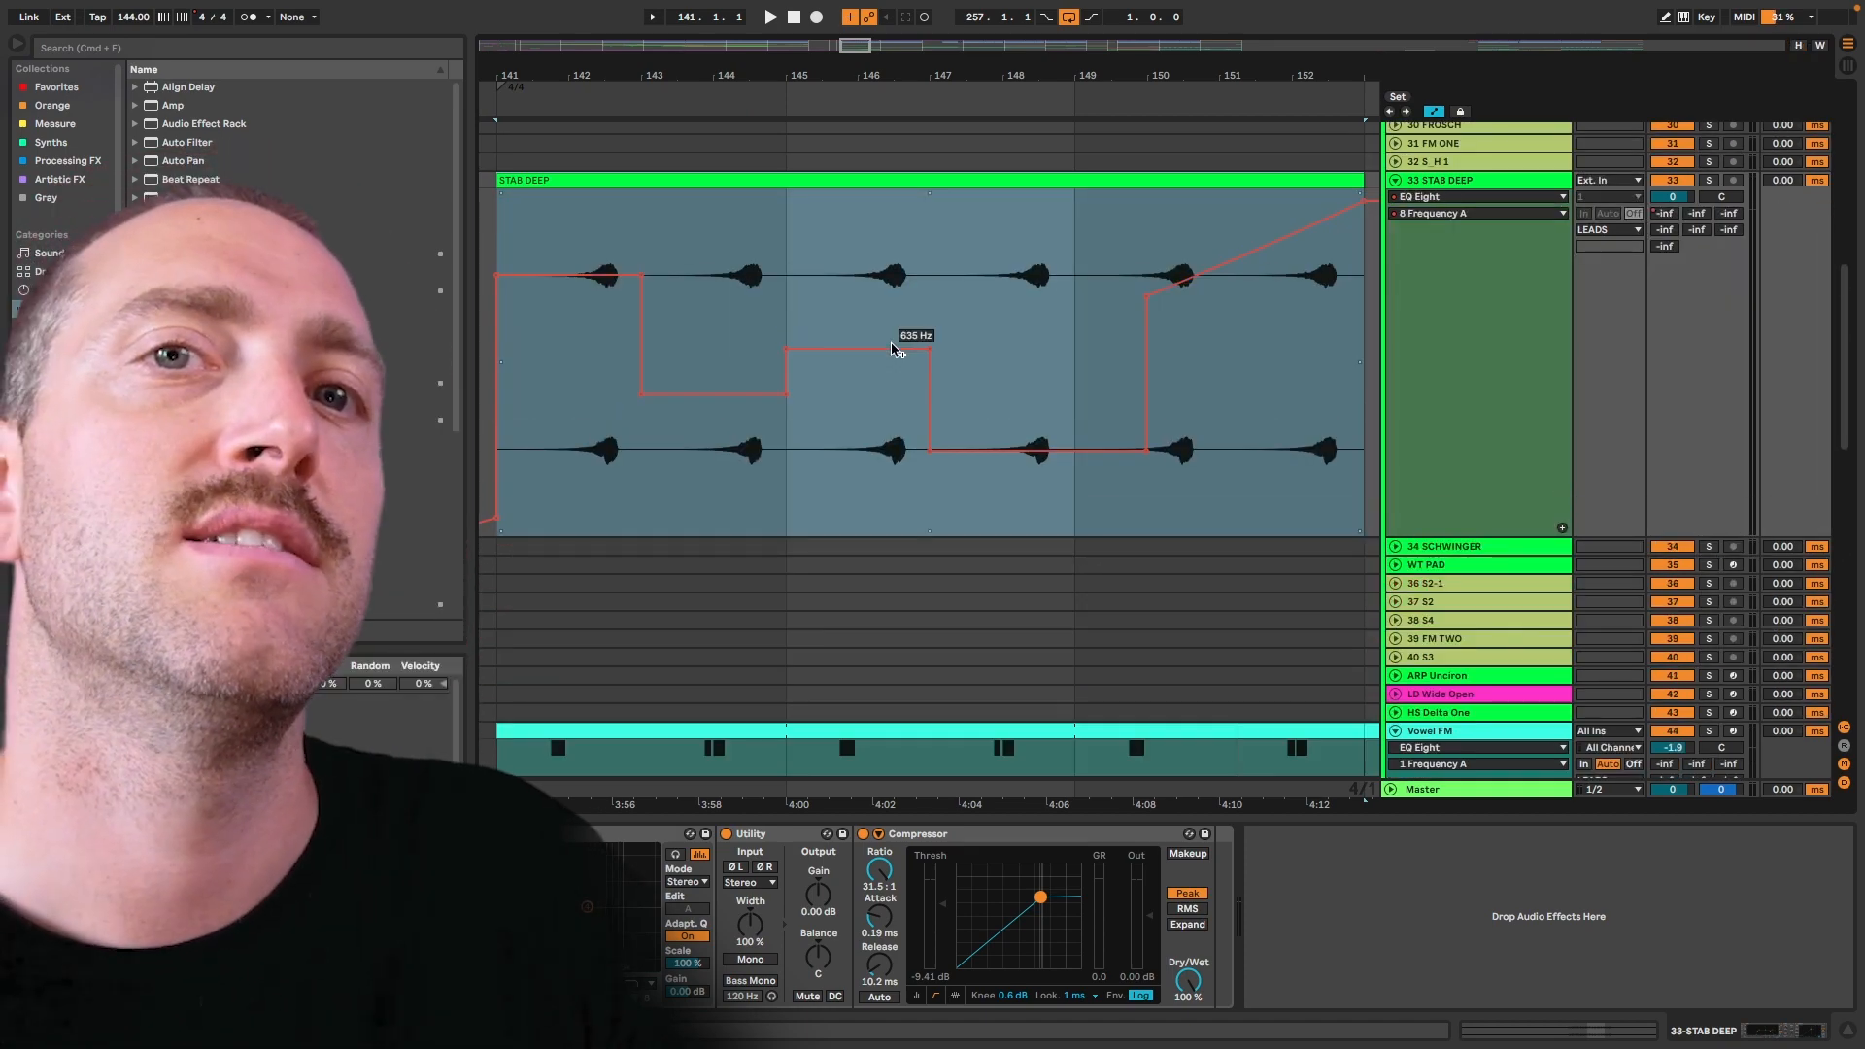
# Zoom the arrangement to the selected STAB DEEP clip, fit the whole arrangement's width, and return to the selection
pyautogui.press('x')
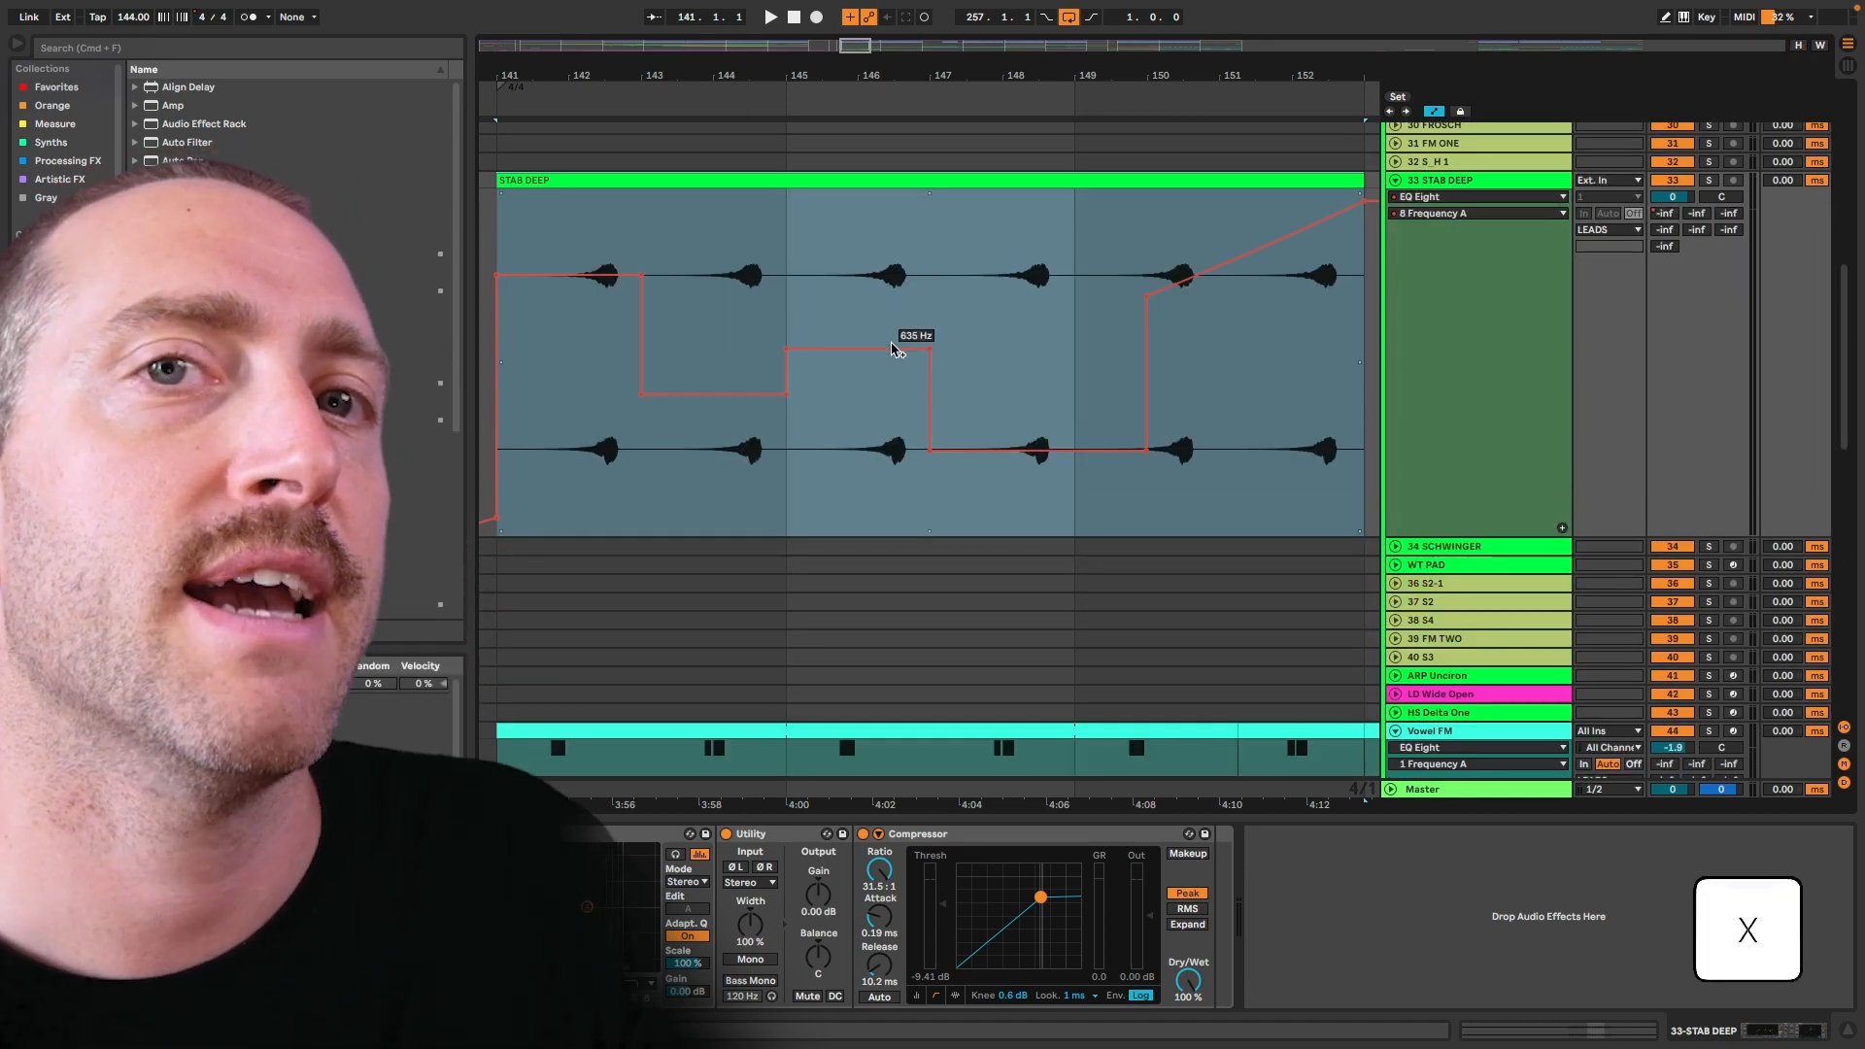
pyautogui.press('z')
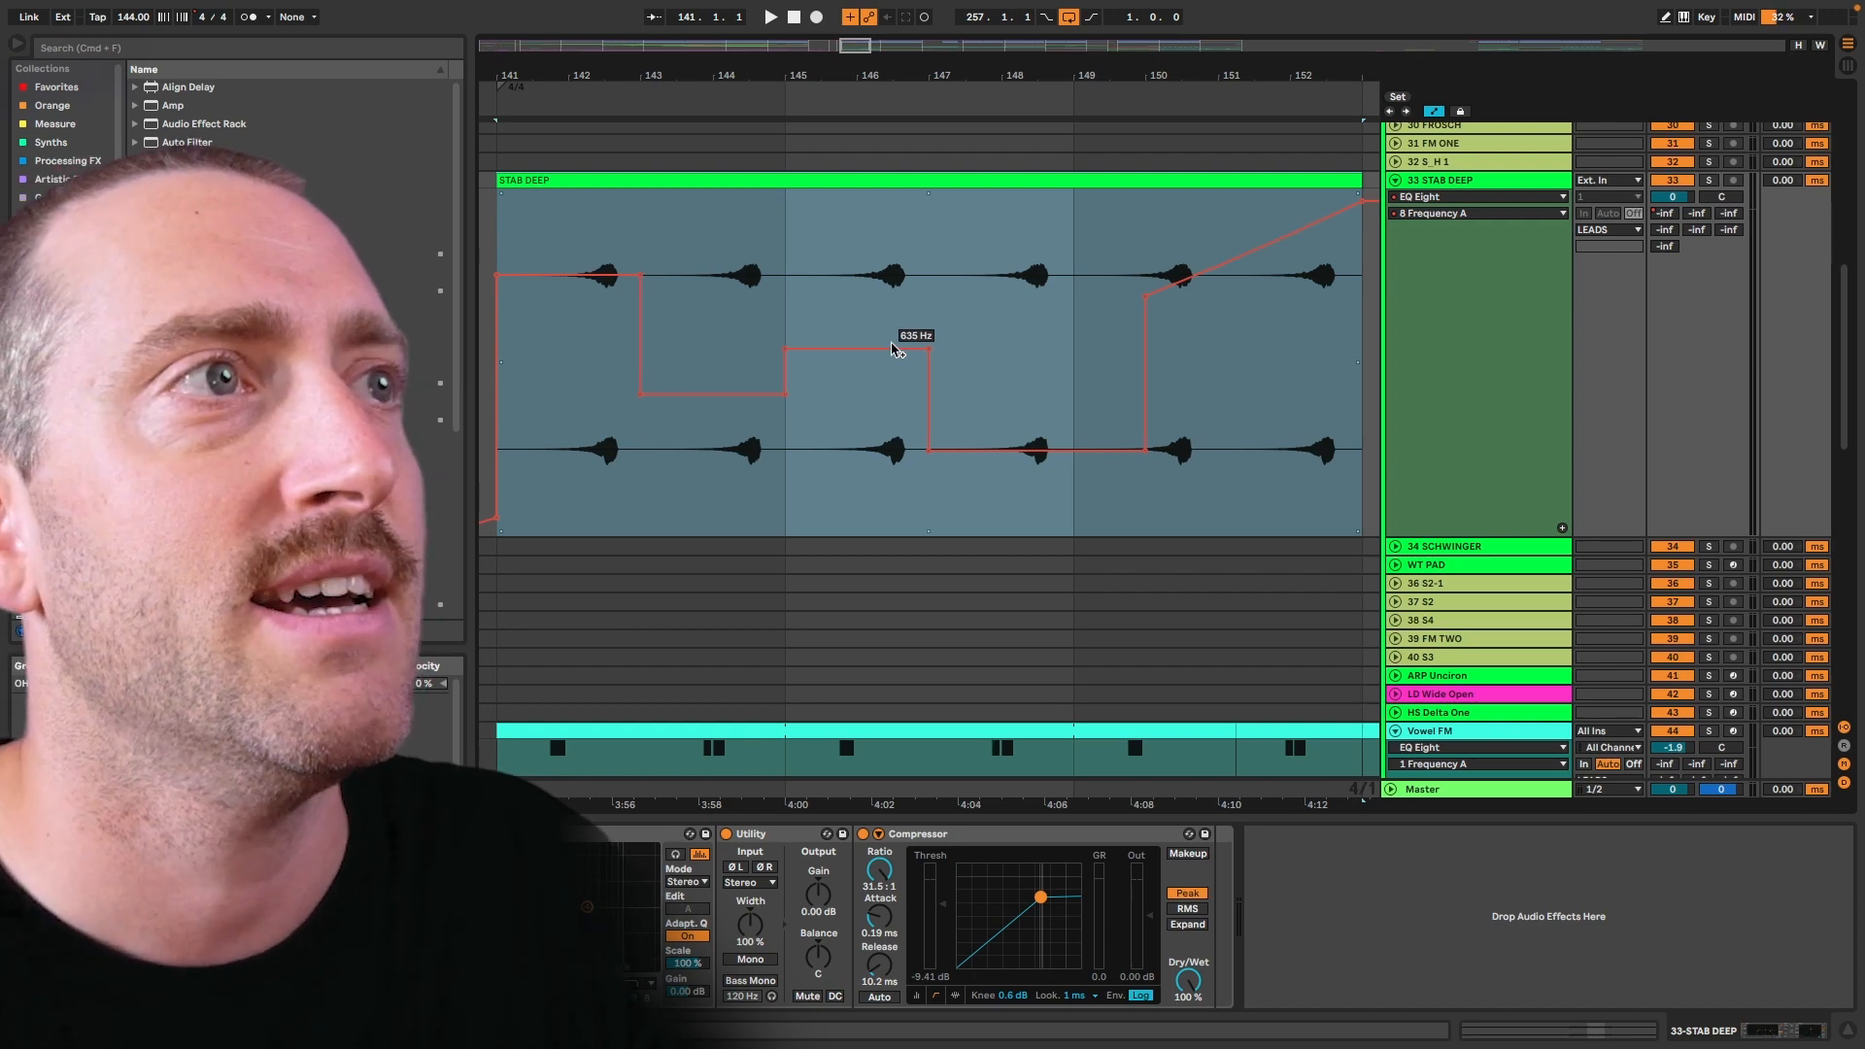
pyautogui.press('w')
pyautogui.press('z')
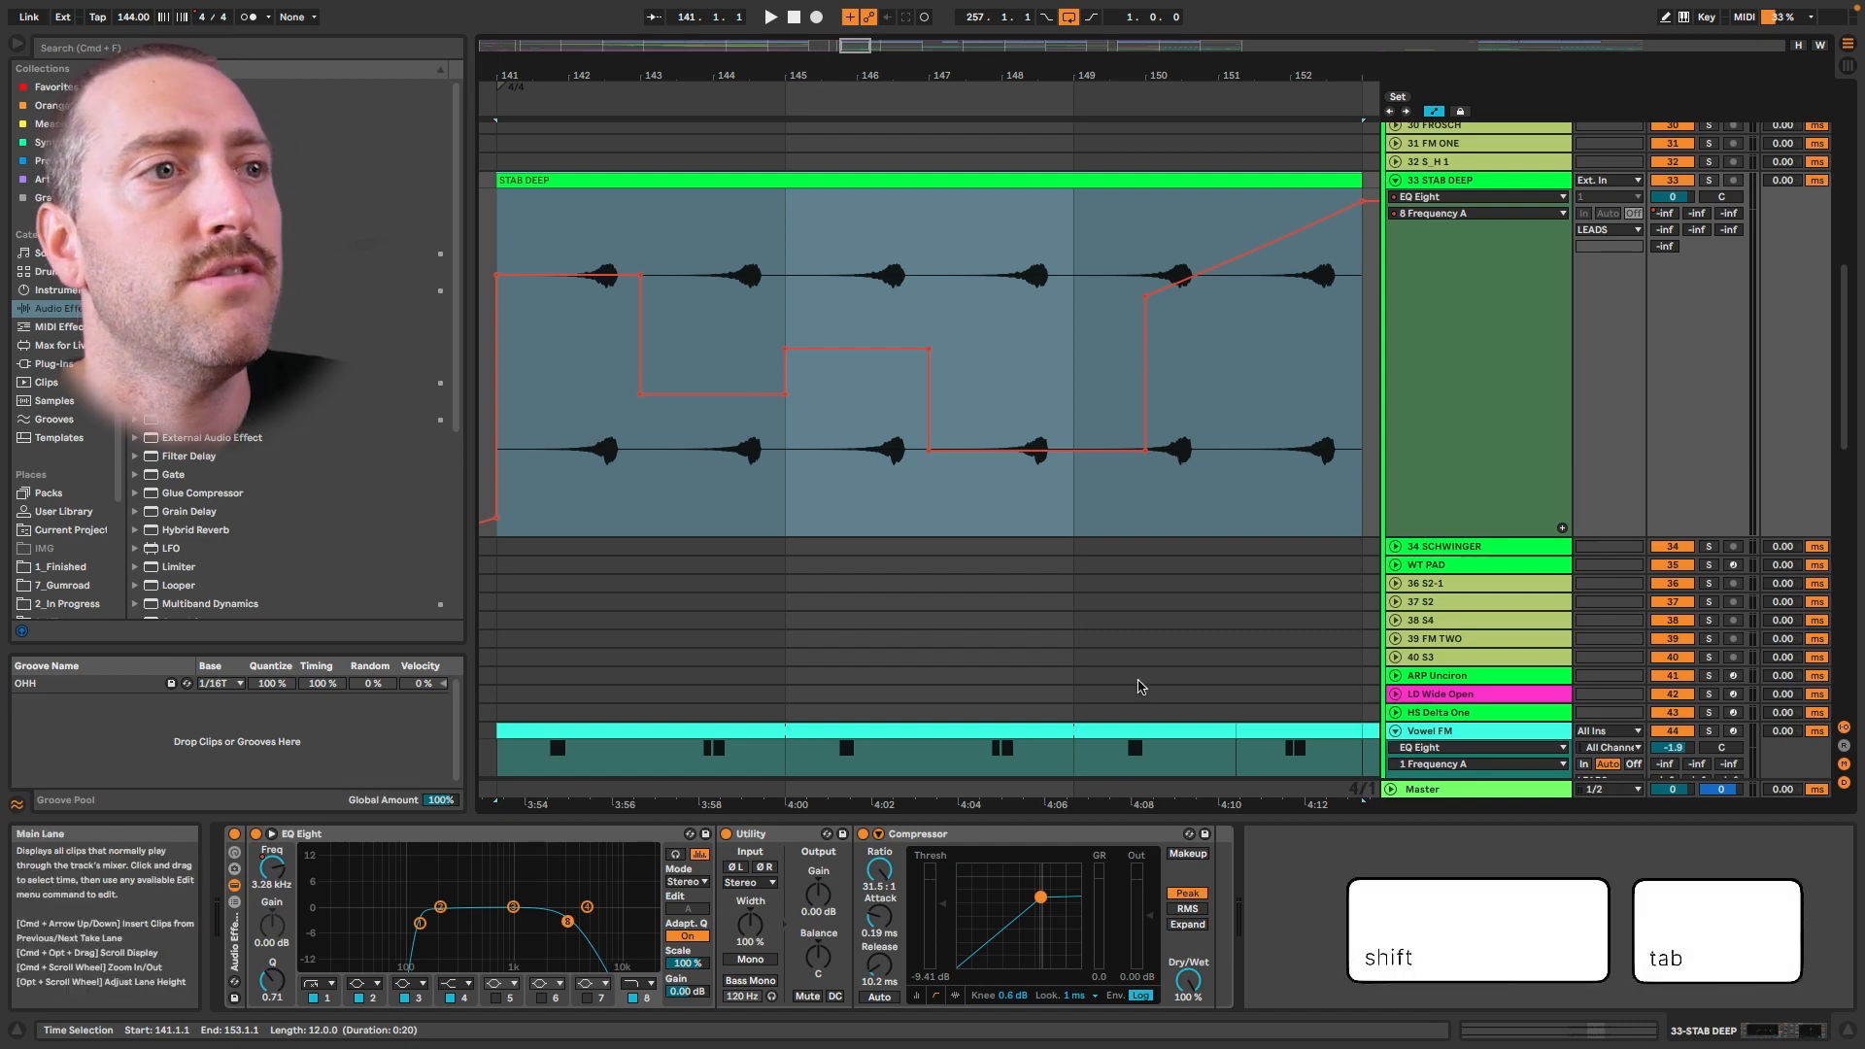
# Switch the STAB DEEP track's detail area back and forth between Clip View and Device View
pyautogui.hotkey('shift', 'Tab')
pyautogui.hotkey('shift', 'Tab')
pyautogui.hotkey('shift', 'Tab')
pyautogui.hotkey('shift', 'Tab')
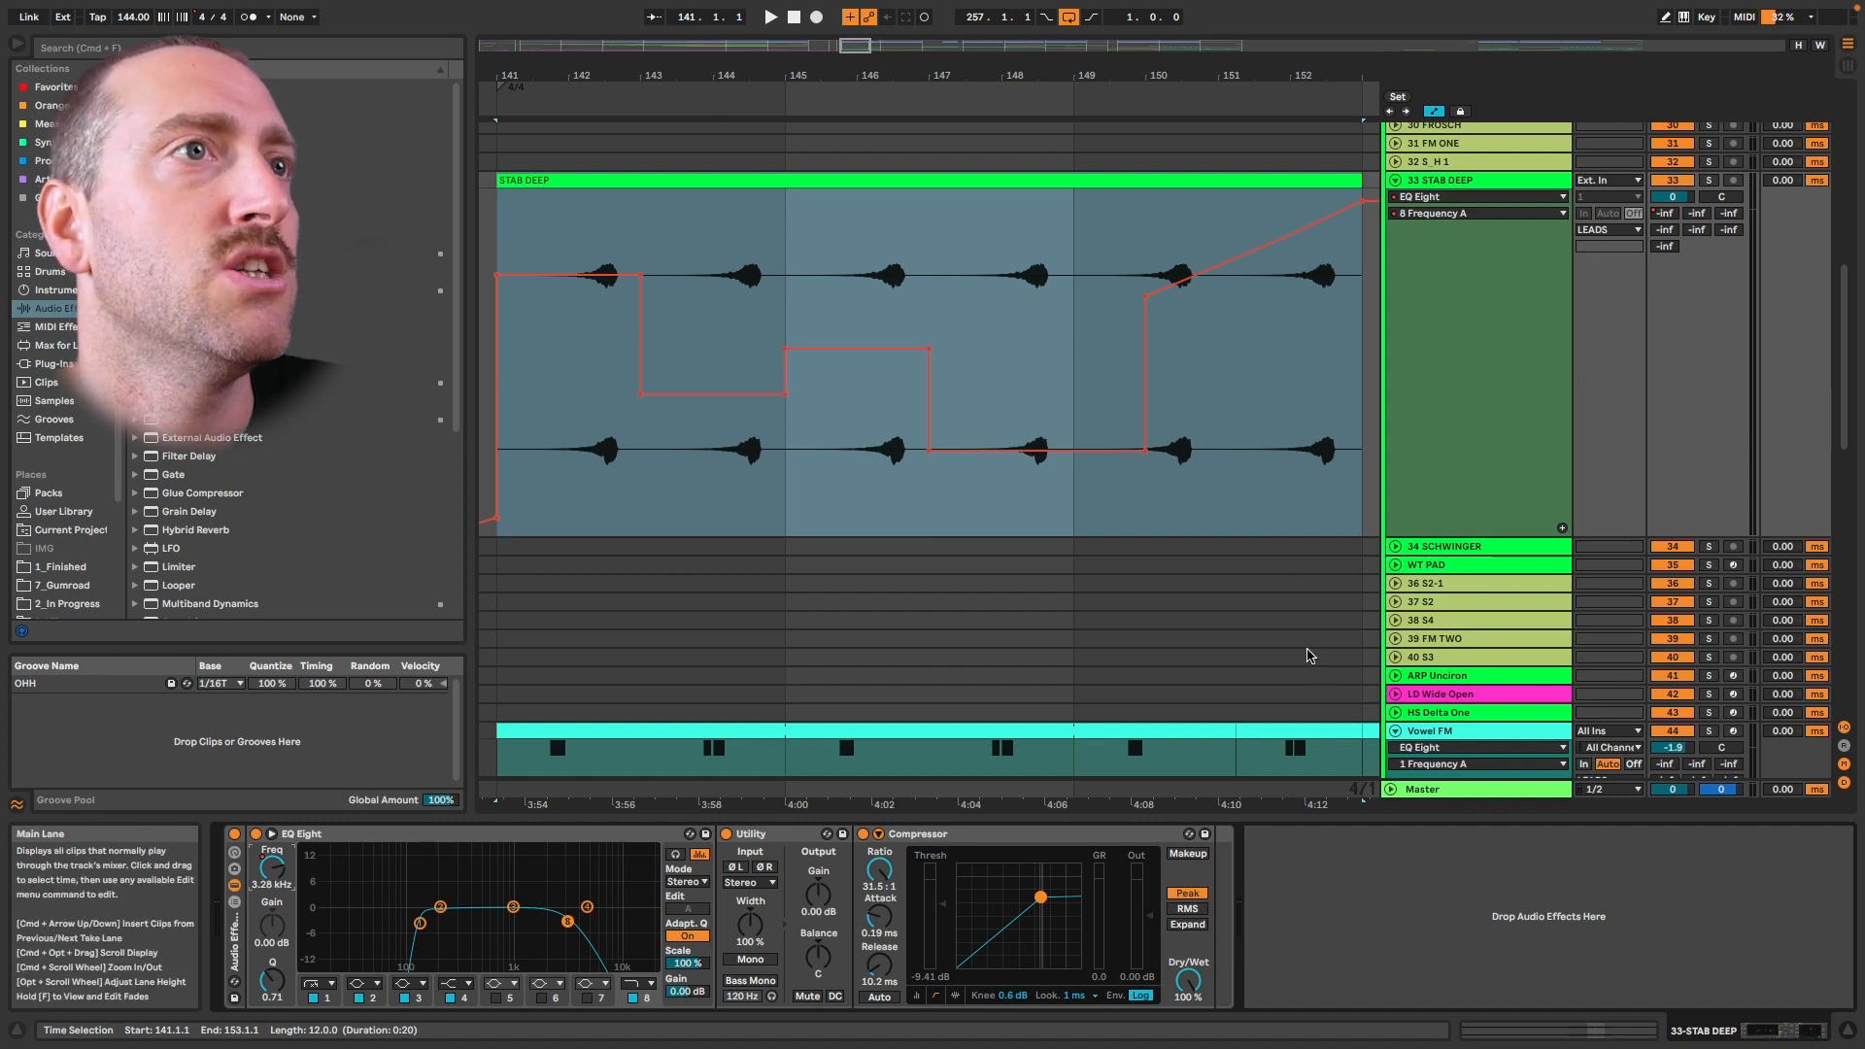
# Switch from Arrangement View to Session View and back again
pyautogui.press('Tab')
pyautogui.press('Tab')
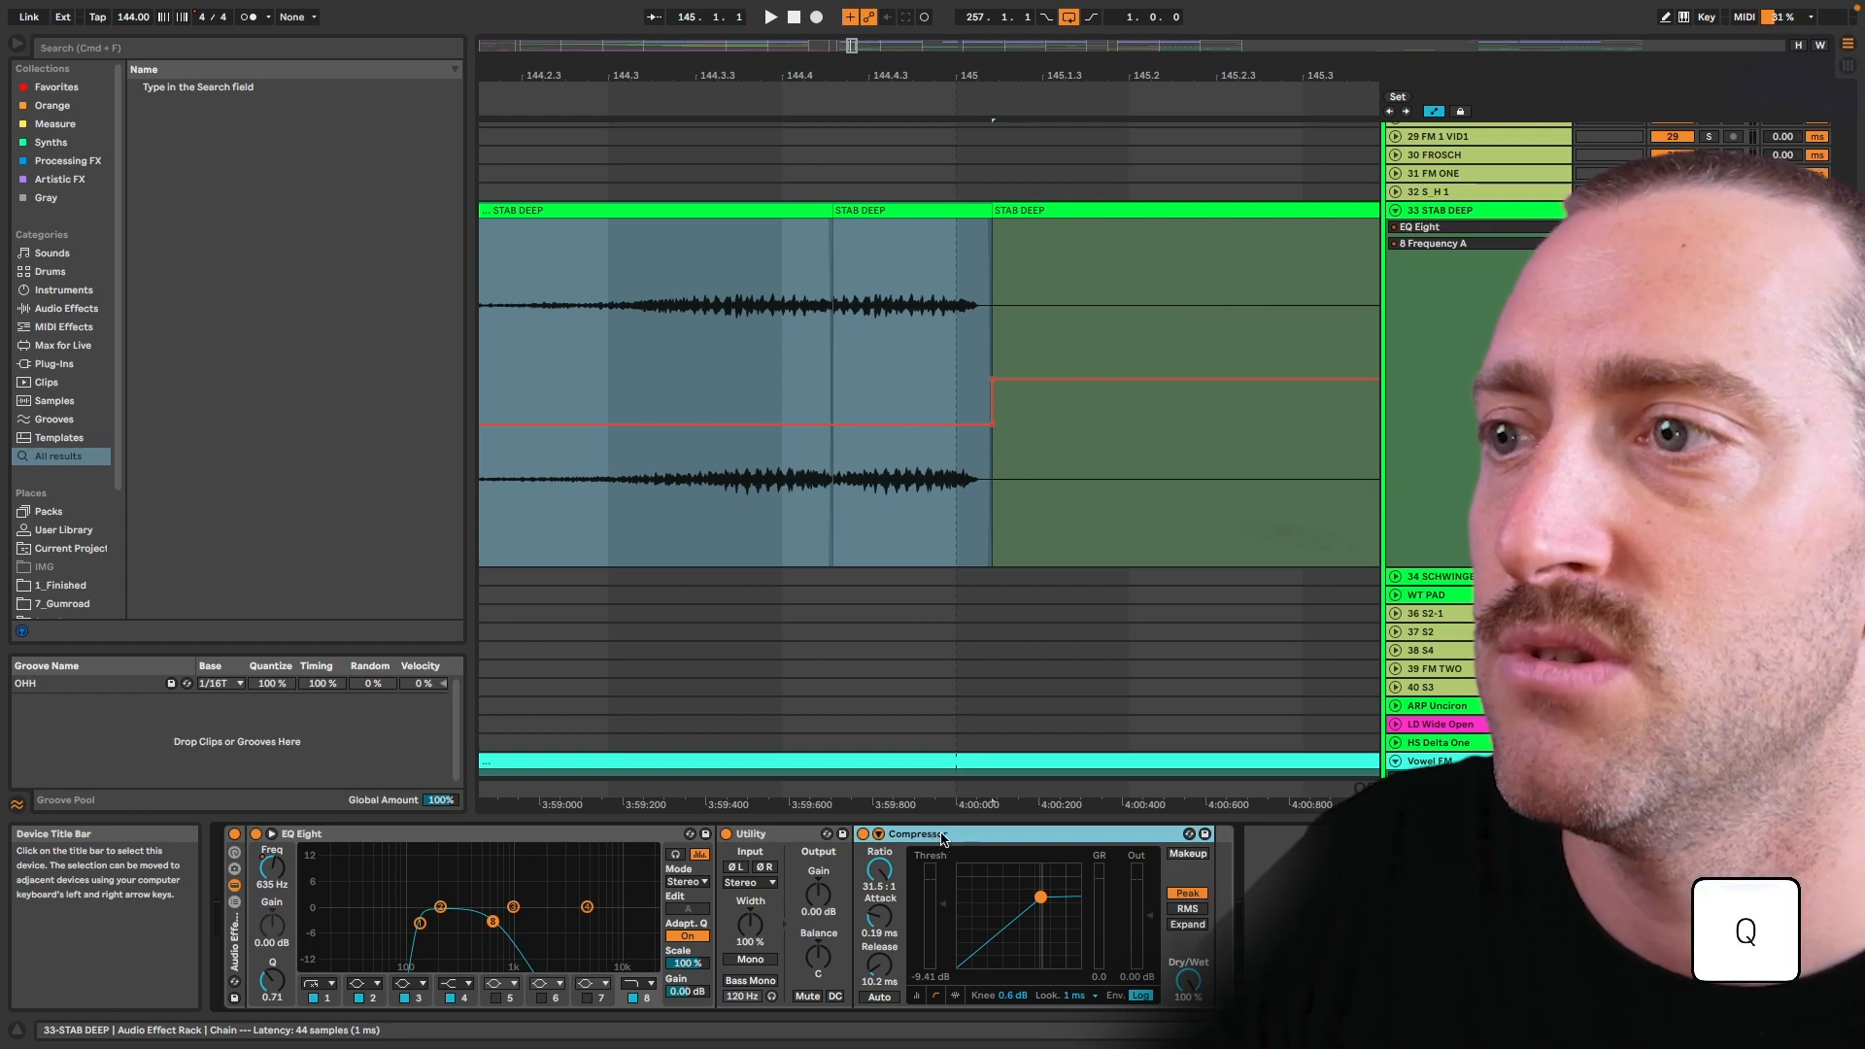
# Hot-swap the preset of the STAB DEEP track's Compressor, trying Brick Wall and settling on Loud-Kneeless
pyautogui.press('q')
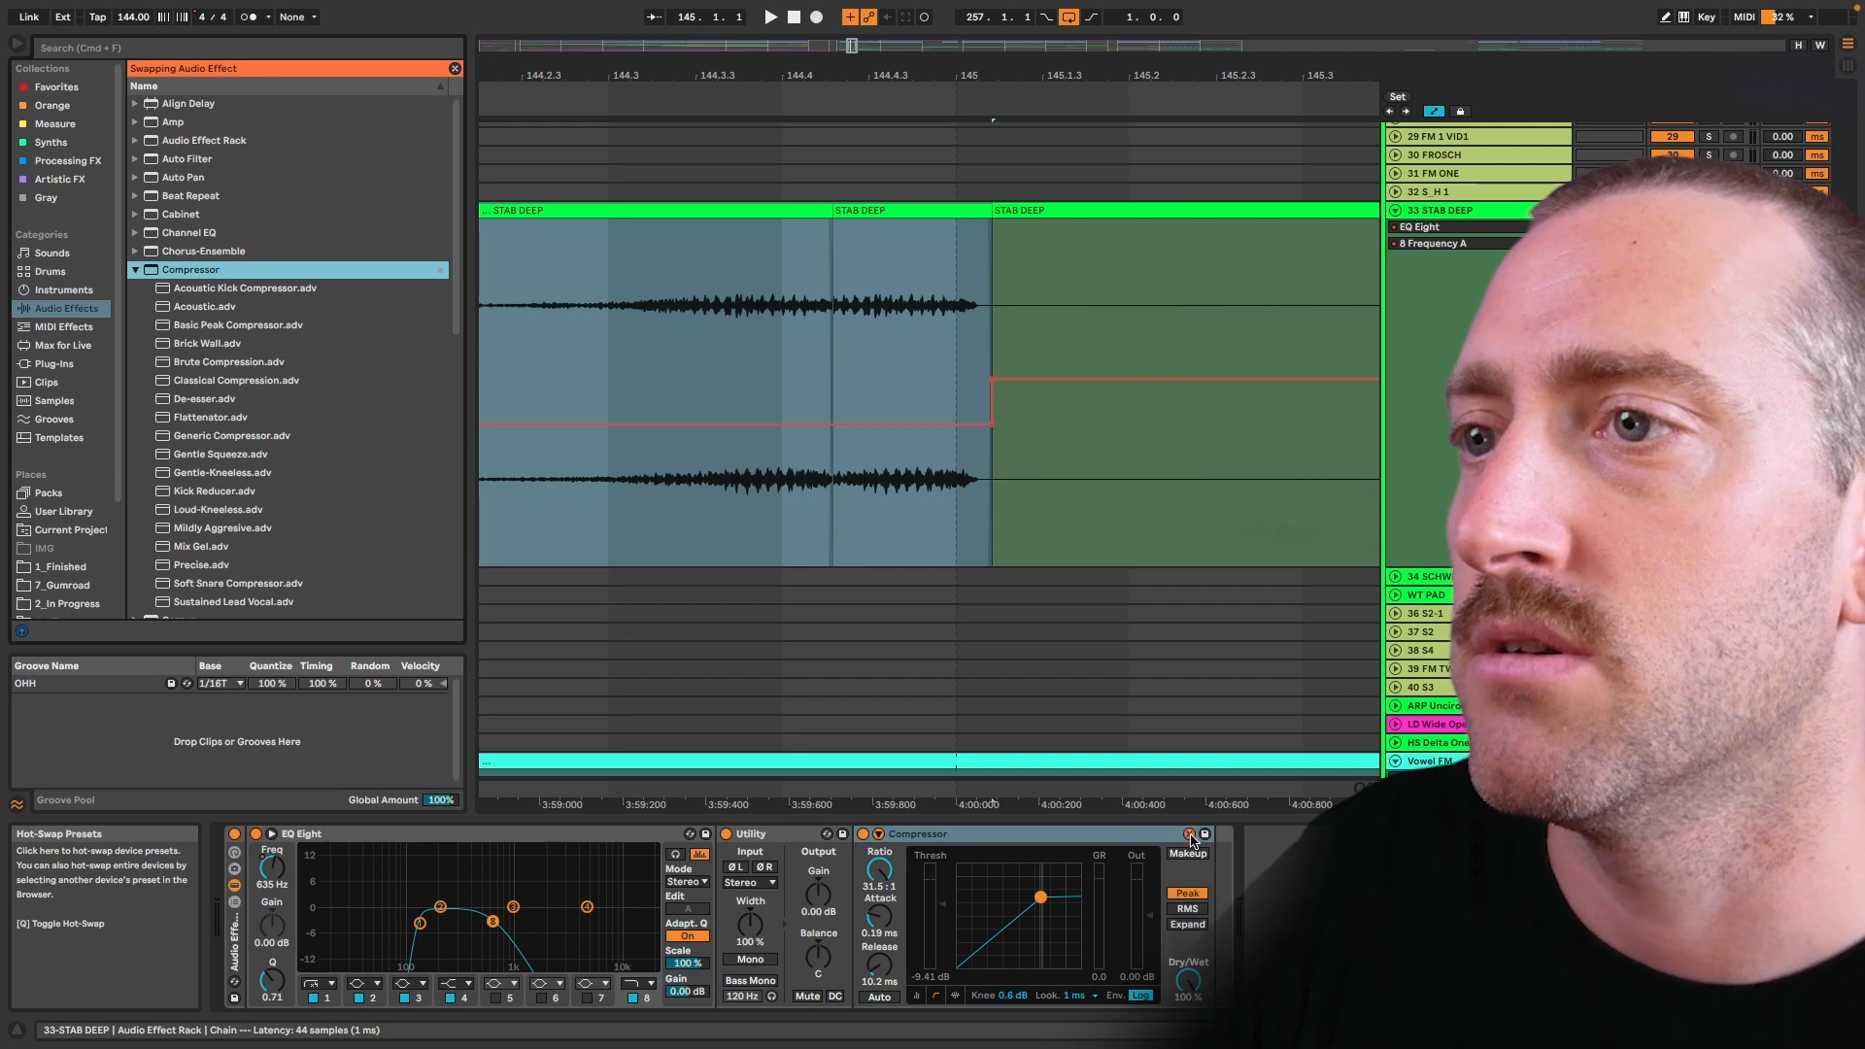
pyautogui.doubleClick(205, 345)
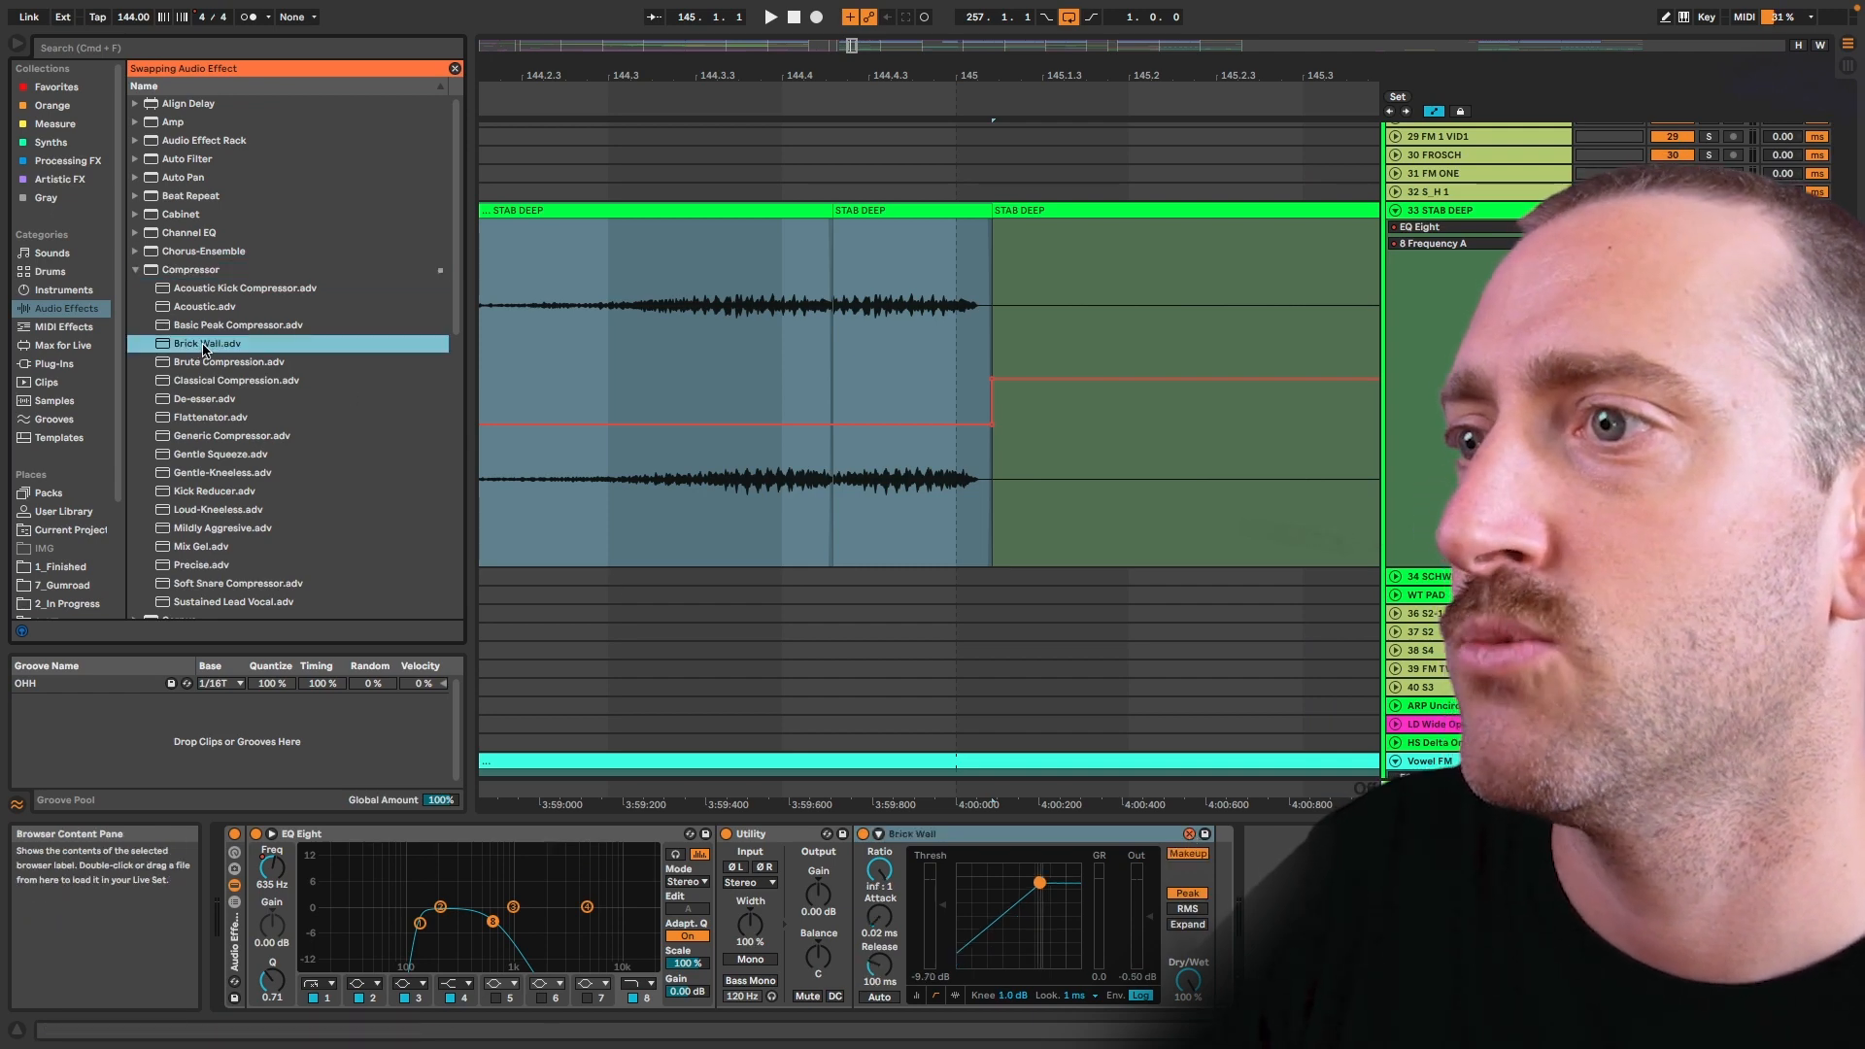
pyautogui.click(196, 400)
pyautogui.doubleClick(222, 509)
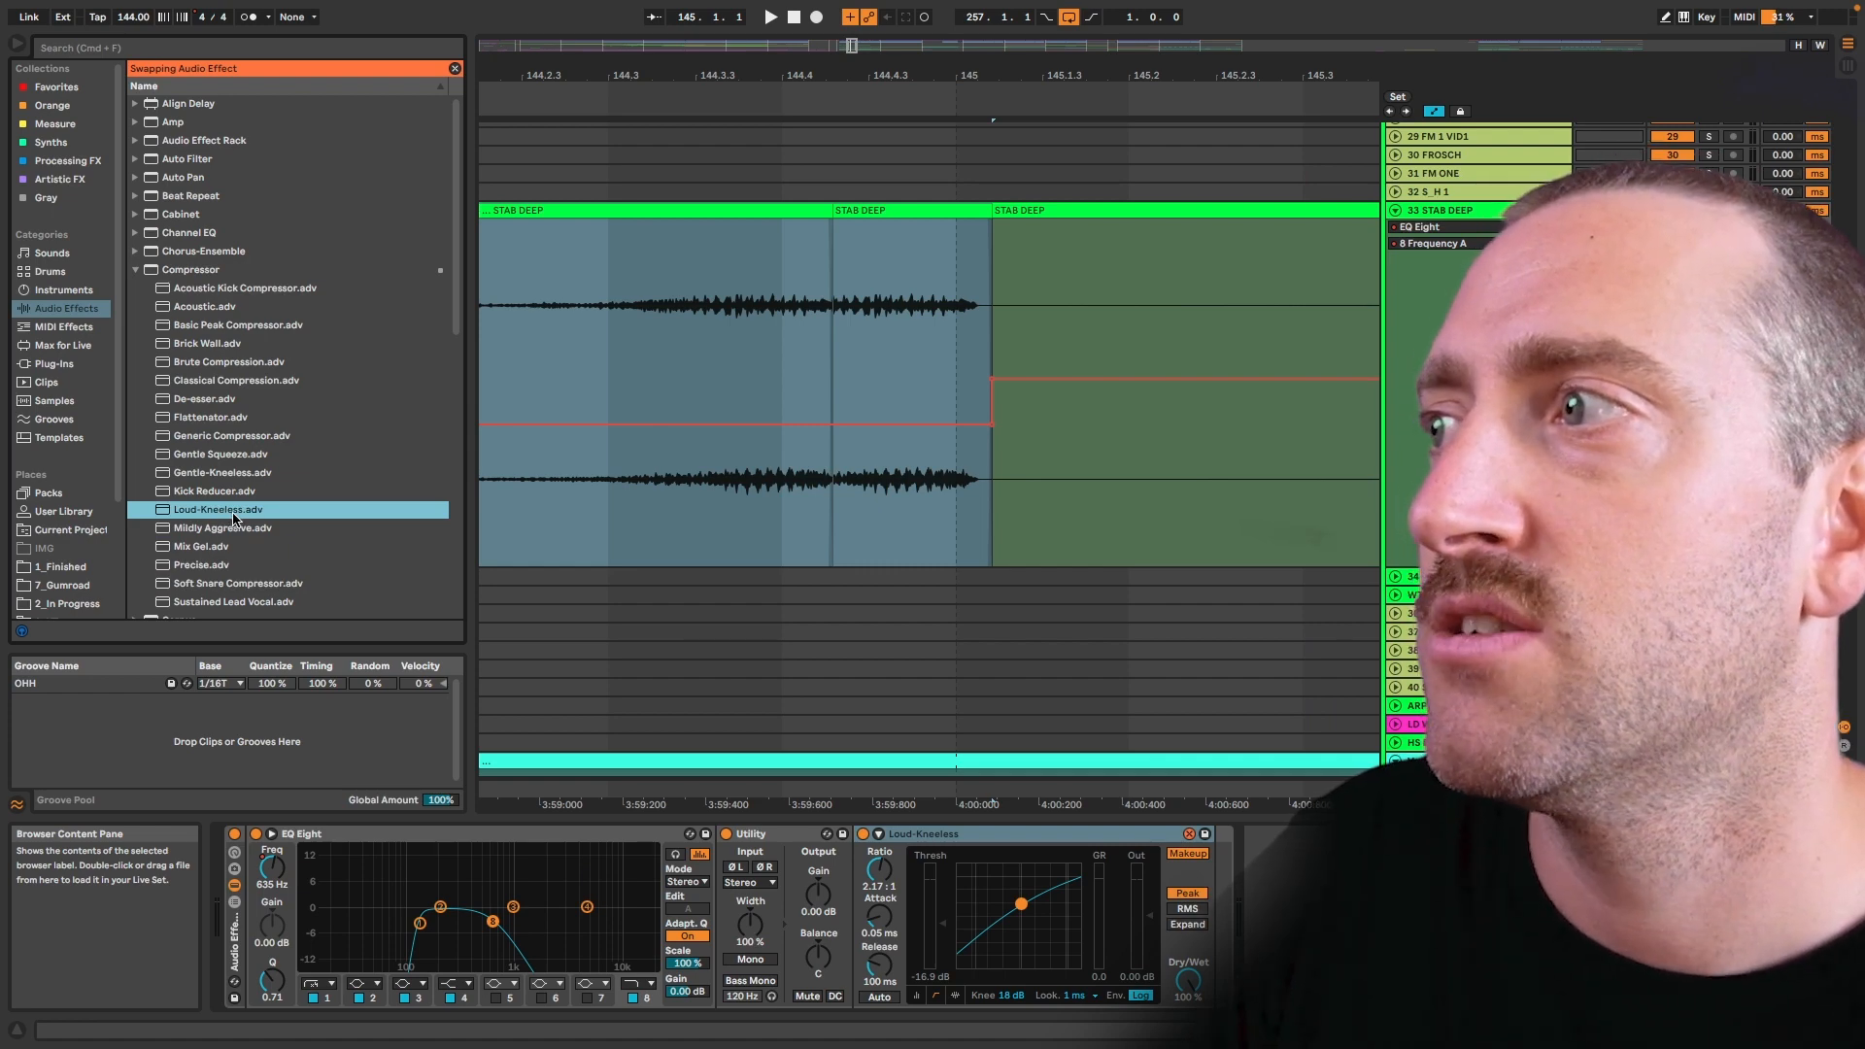
# Search the browser for "pro mb" and load a matching result in place of the hot-swapped Compressor
pyautogui.hotkey('ctrl', 'f')
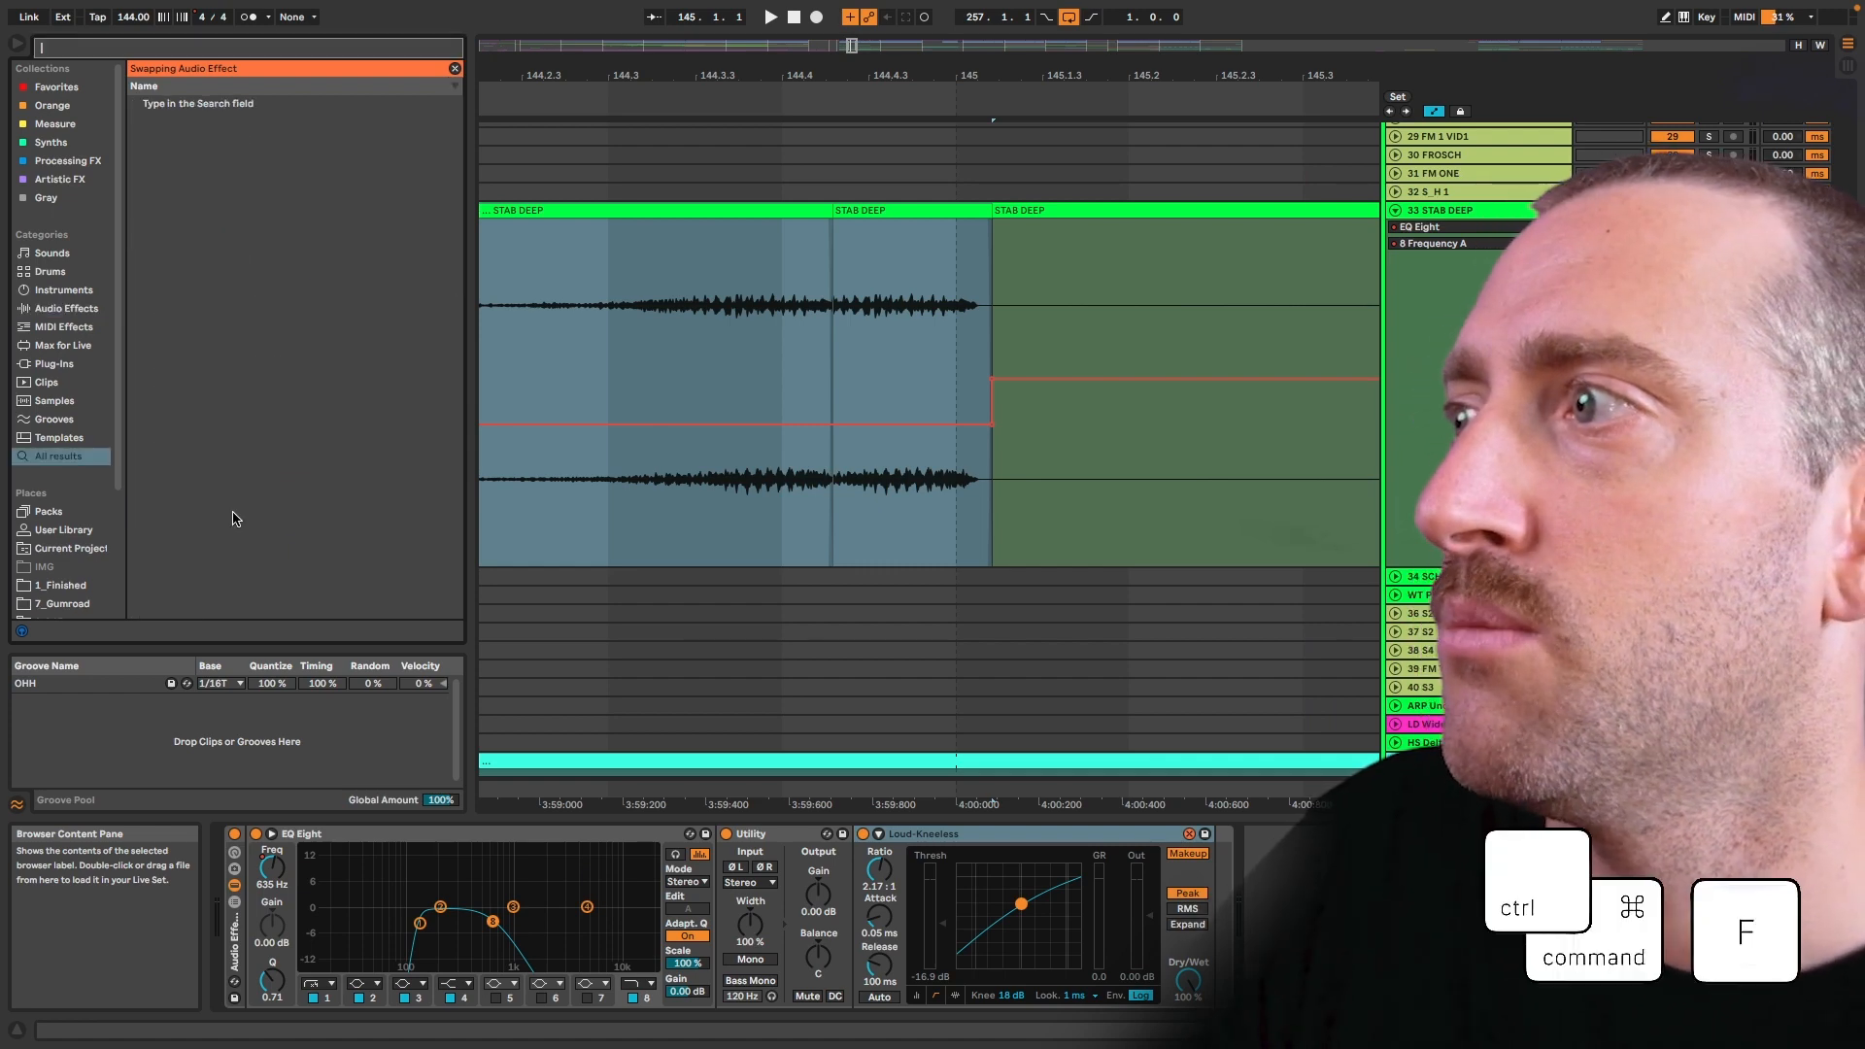
pyautogui.write('pro mb')
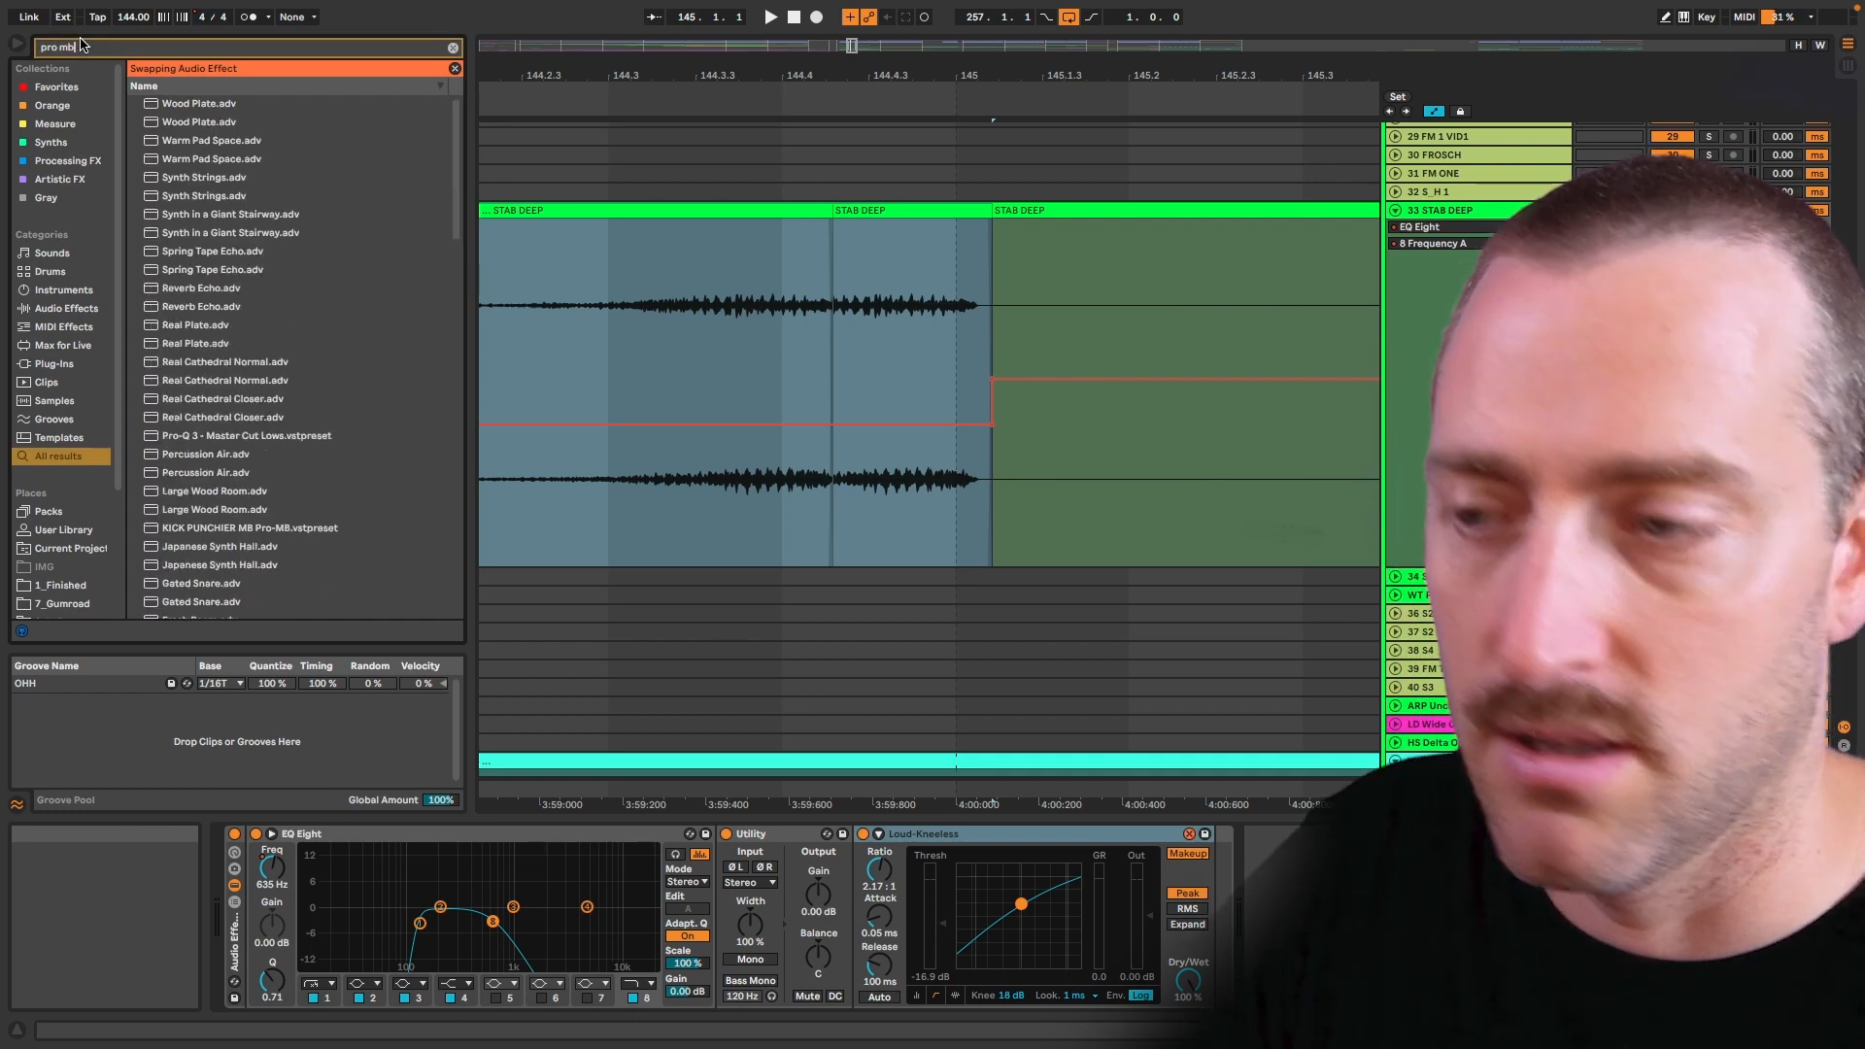
pyautogui.click(176, 122)
pyautogui.doubleClick(184, 122)
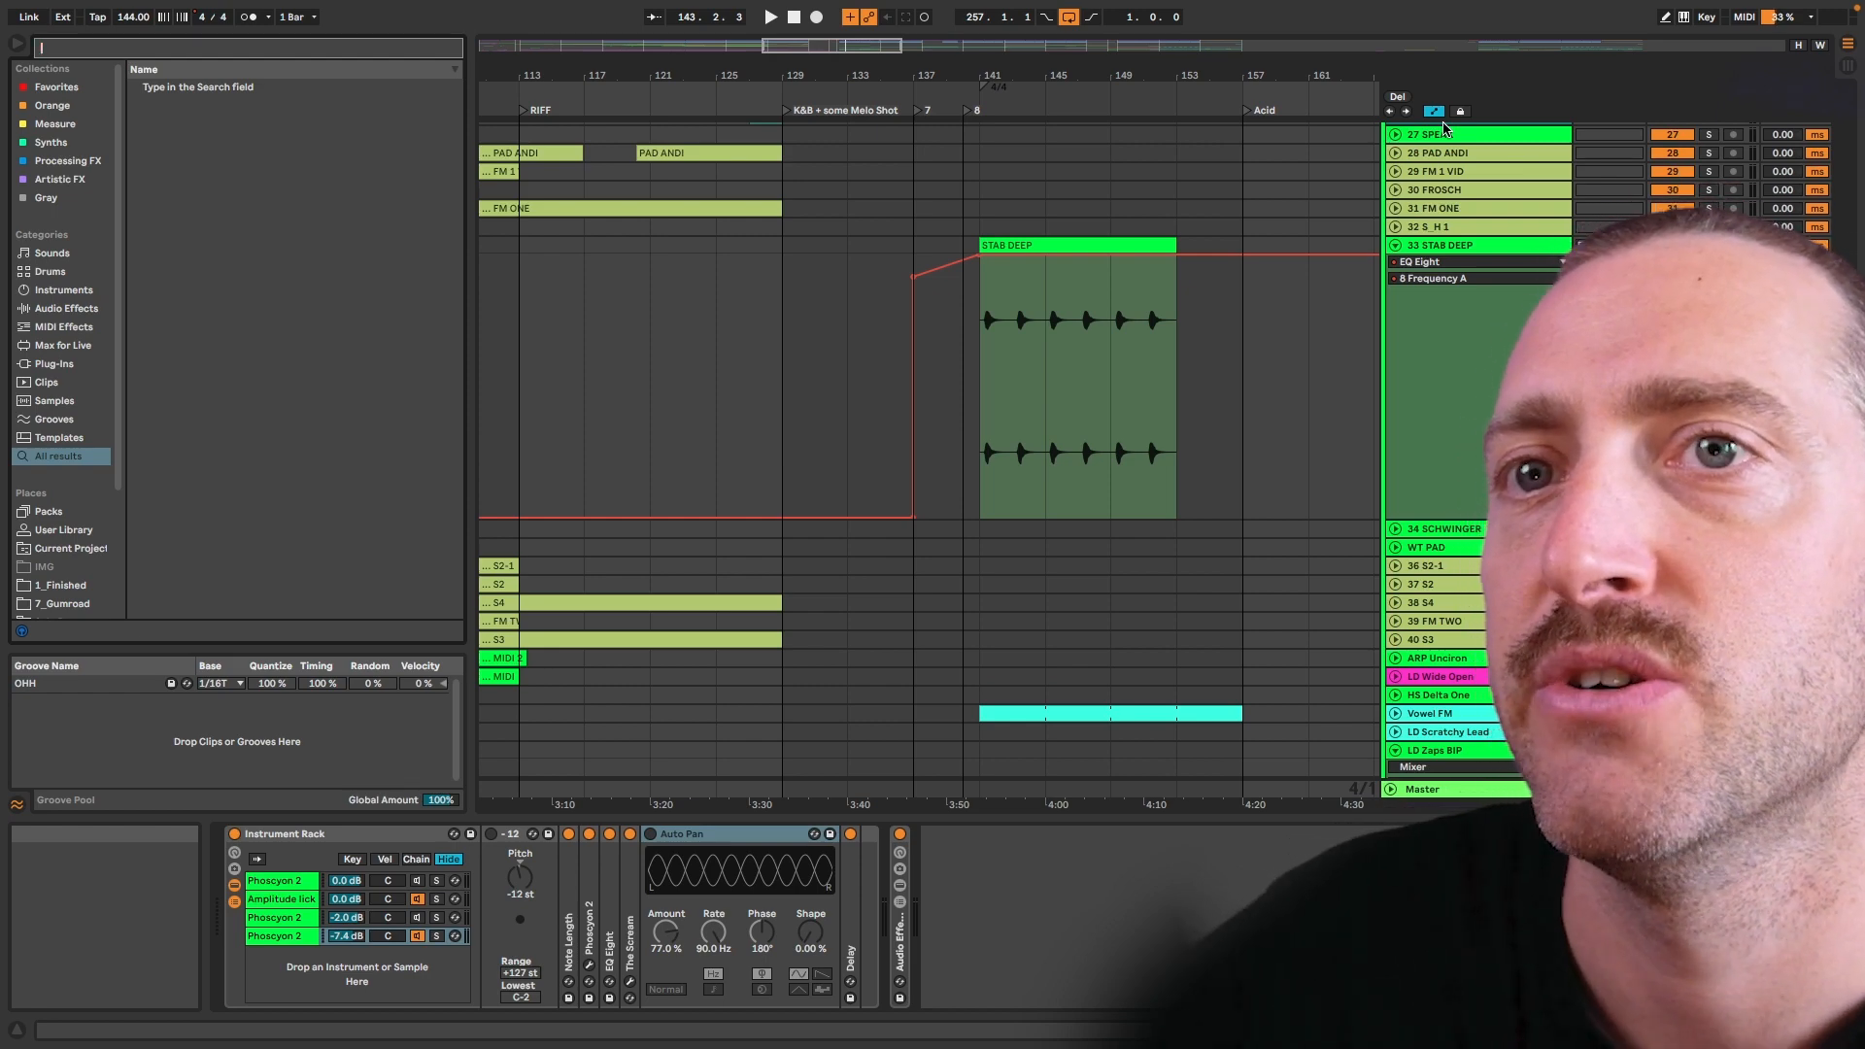
# Select the Vowel FM clip at bar 141, examine the Export Audio/Video settings for that range, and close them without exporting
pyautogui.scroll(-5, 1122, 475)
pyautogui.click(1122, 475)
pyautogui.click(1117, 474)
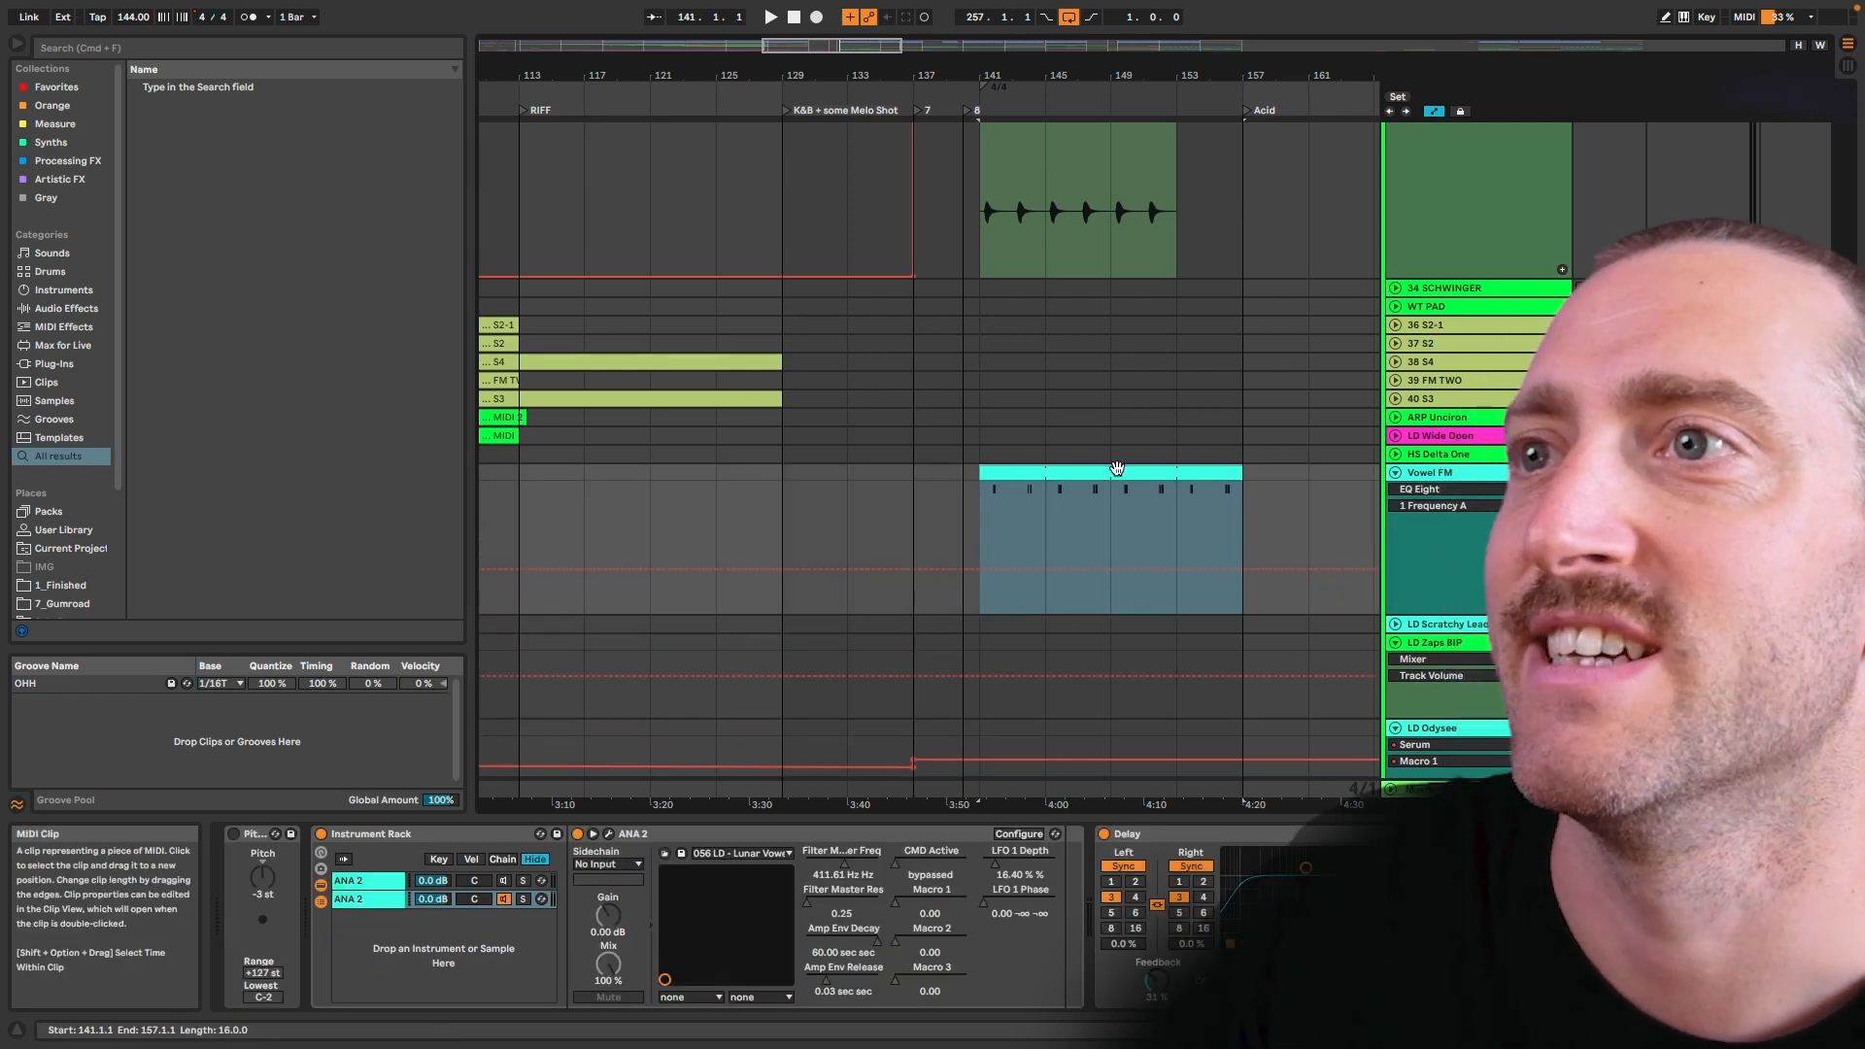
pyautogui.moveTo(78, 4)
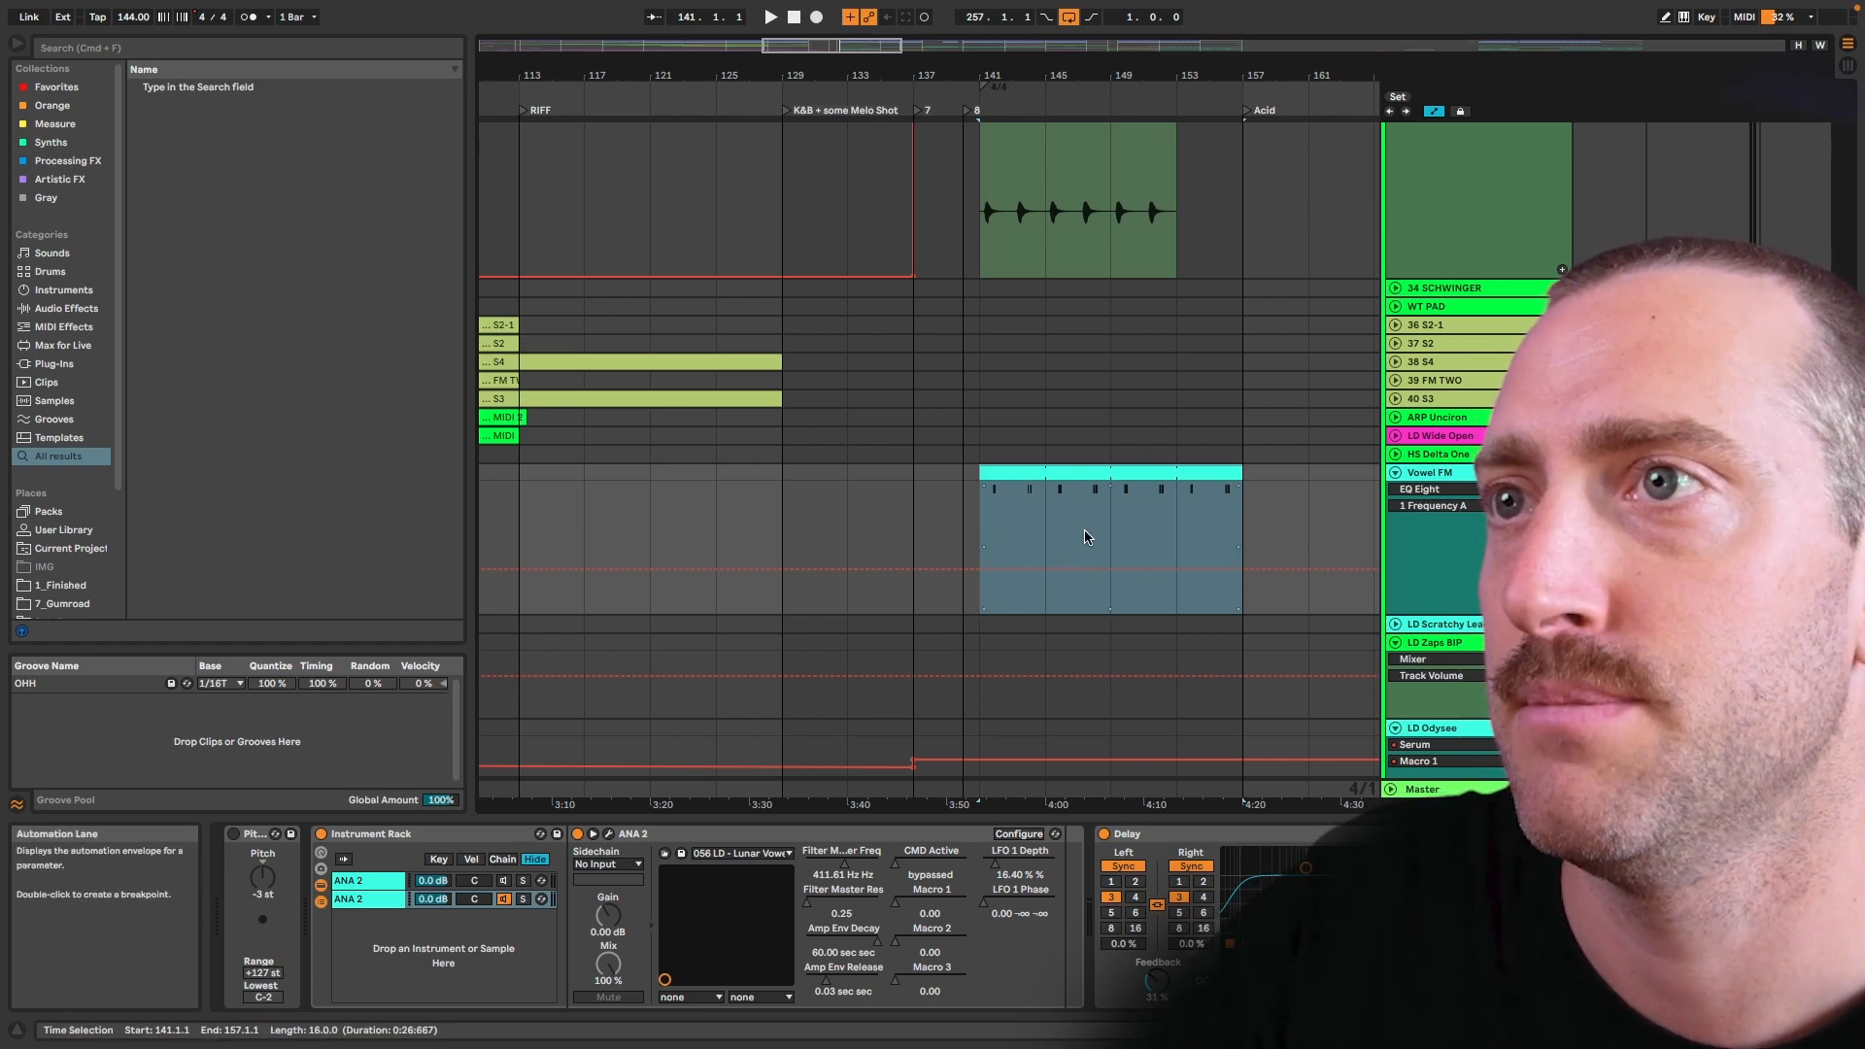
pyautogui.press('super+shift+r')
pyautogui.moveTo(934, 216); pyautogui.dragTo(714, 165)
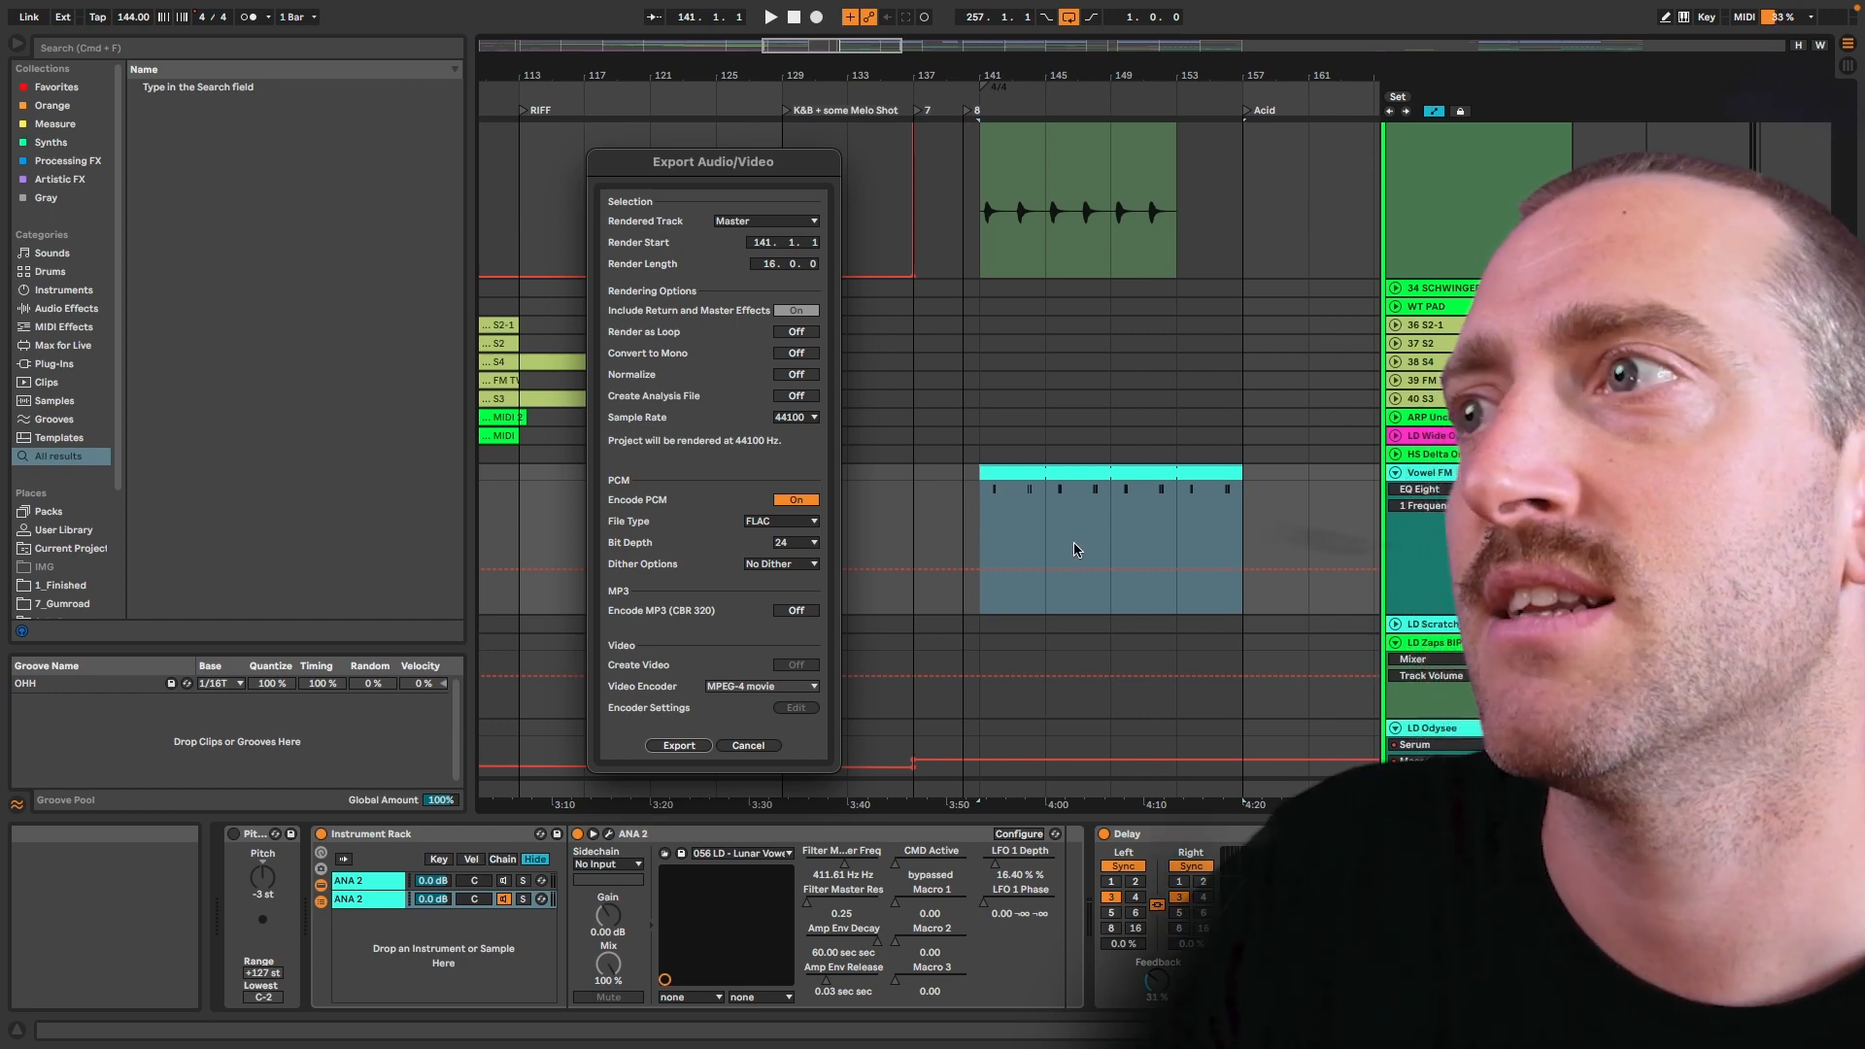
pyautogui.click(759, 746)
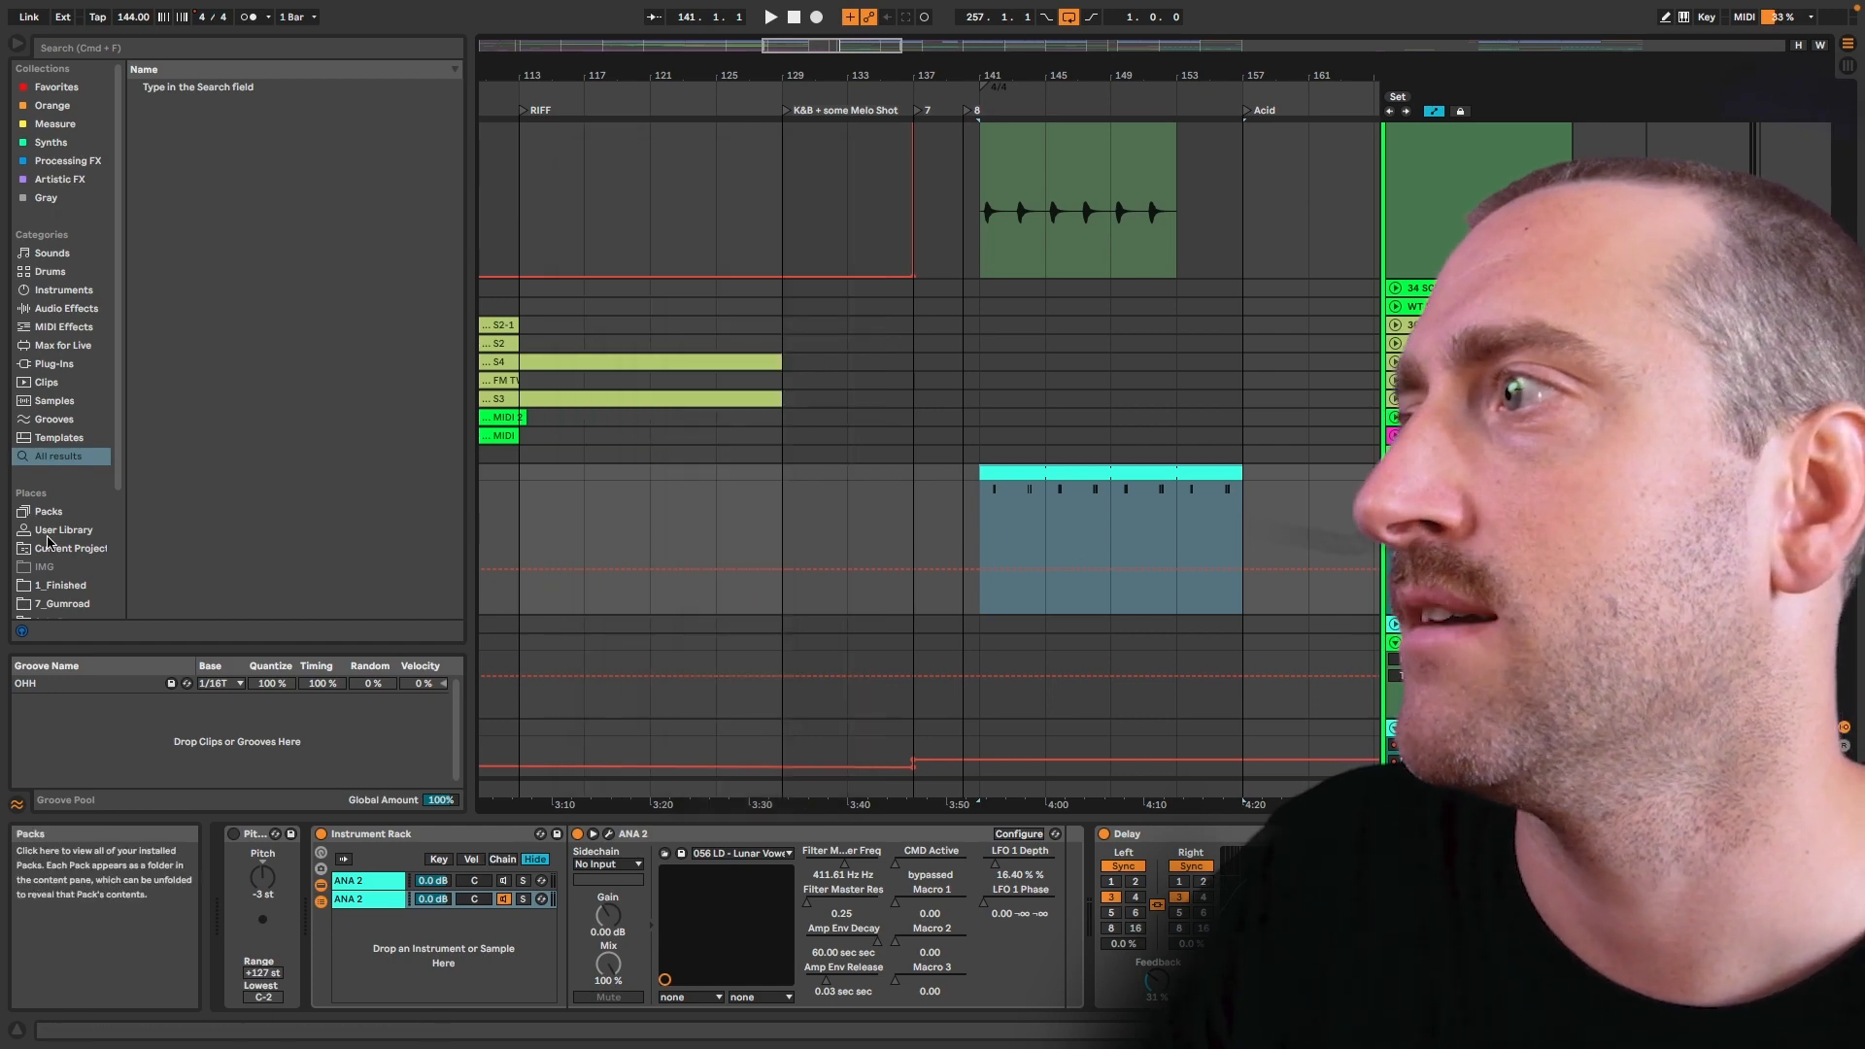
# Expand the current project's EXPORTS folder in the browser and save the Live Set
pyautogui.click(71, 548)
pyautogui.click(165, 141)
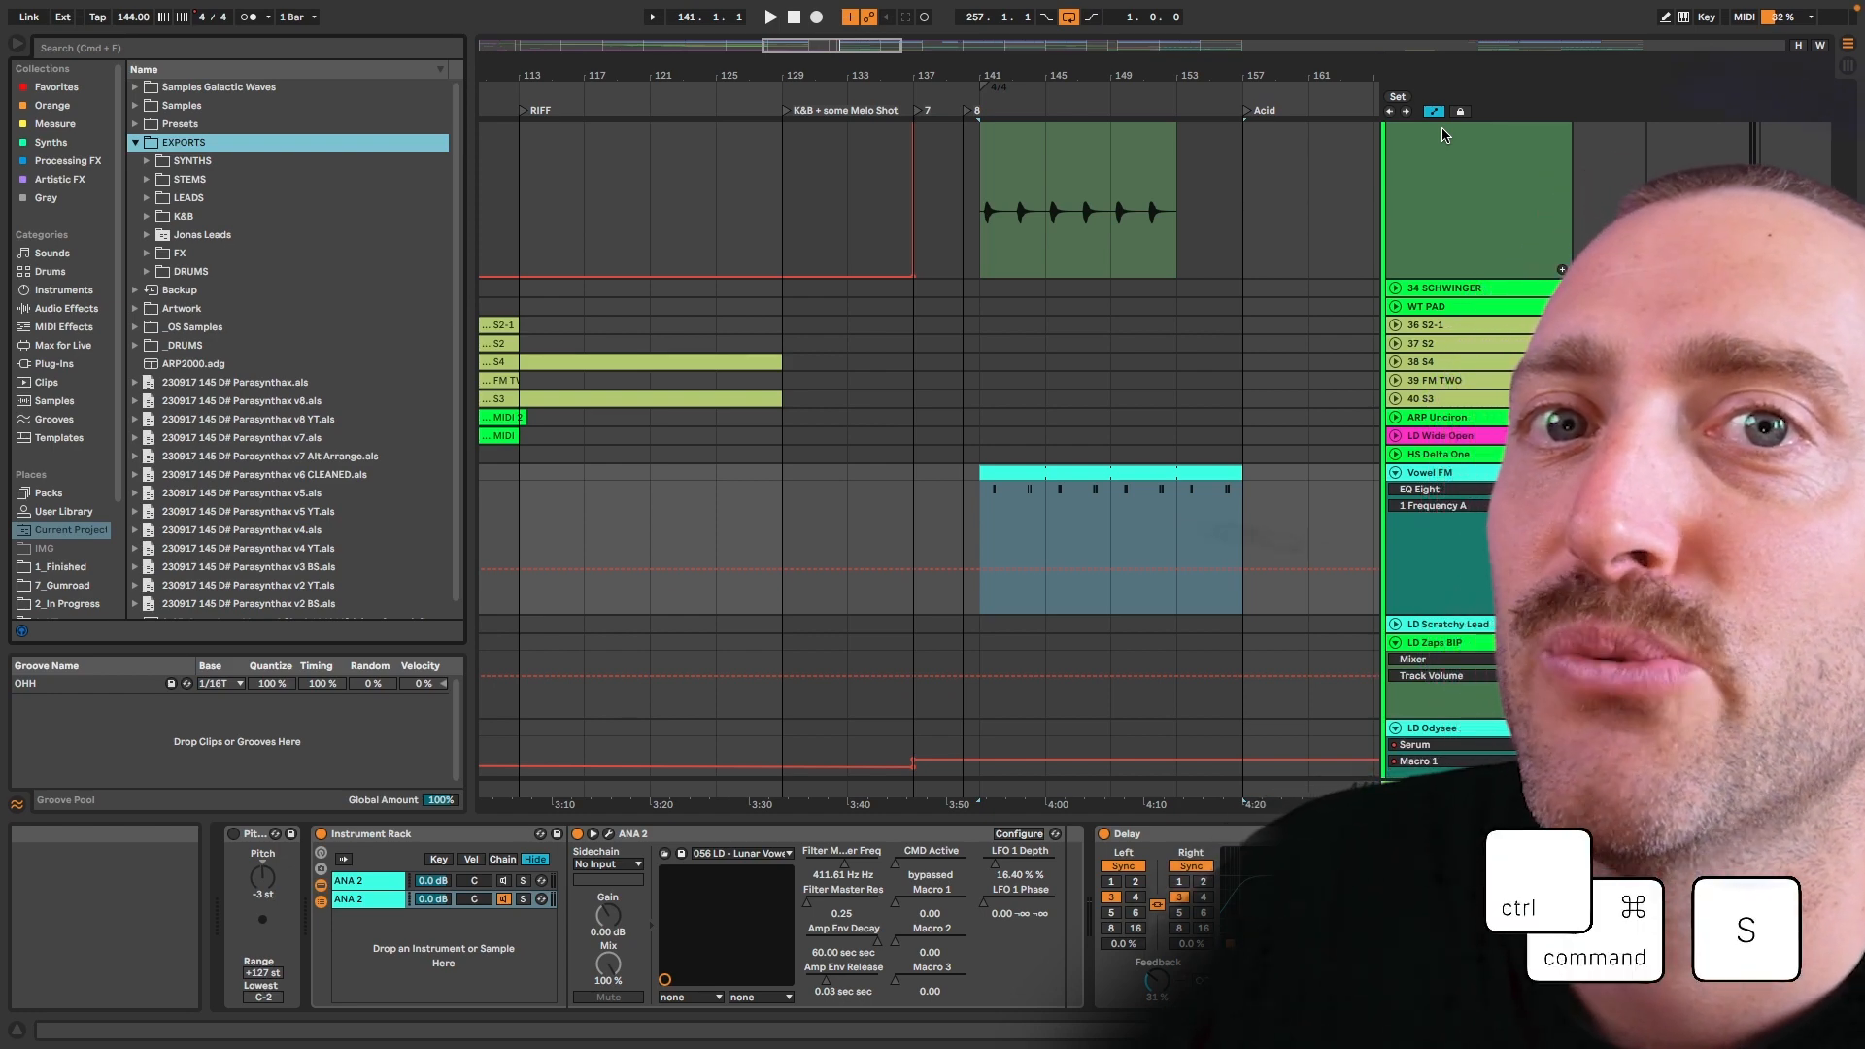
pyautogui.press('super+s')
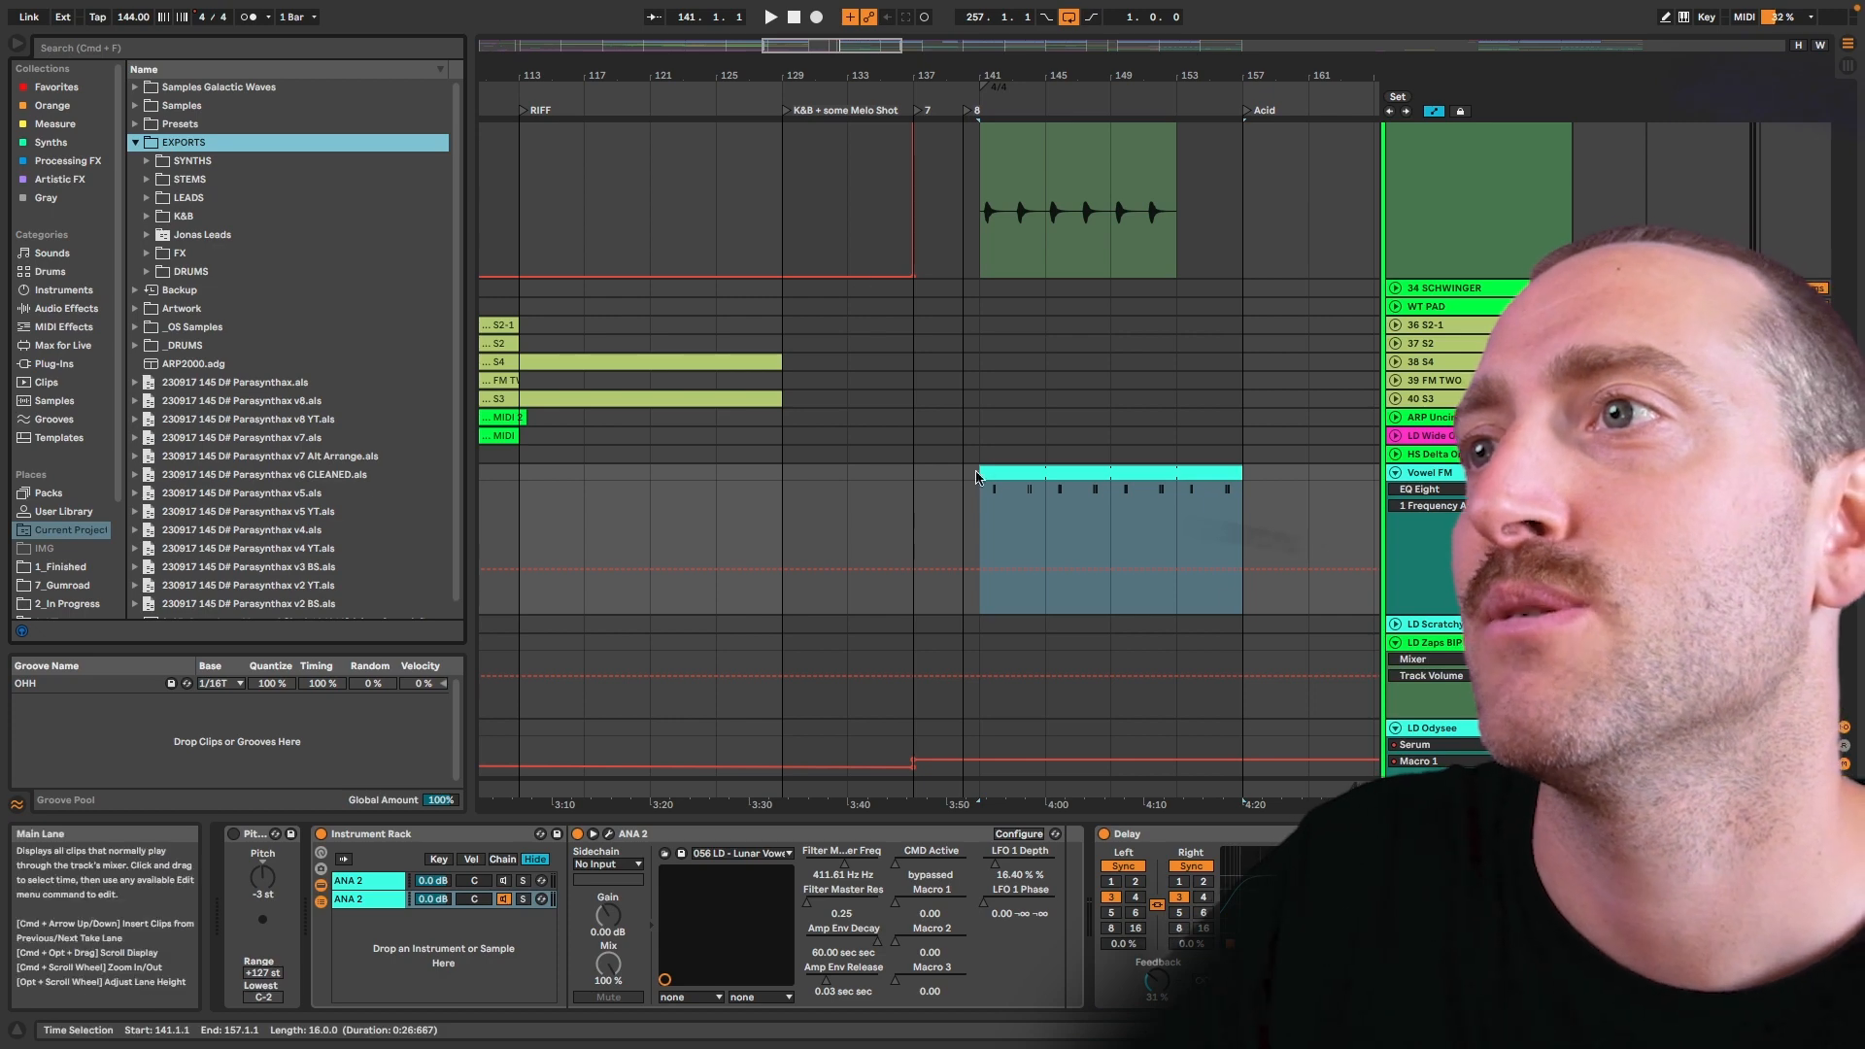
# Map the ö key to the track activators of HS Delta One and Vowel FM, and recheck the key mapping list
pyautogui.click(983, 501)
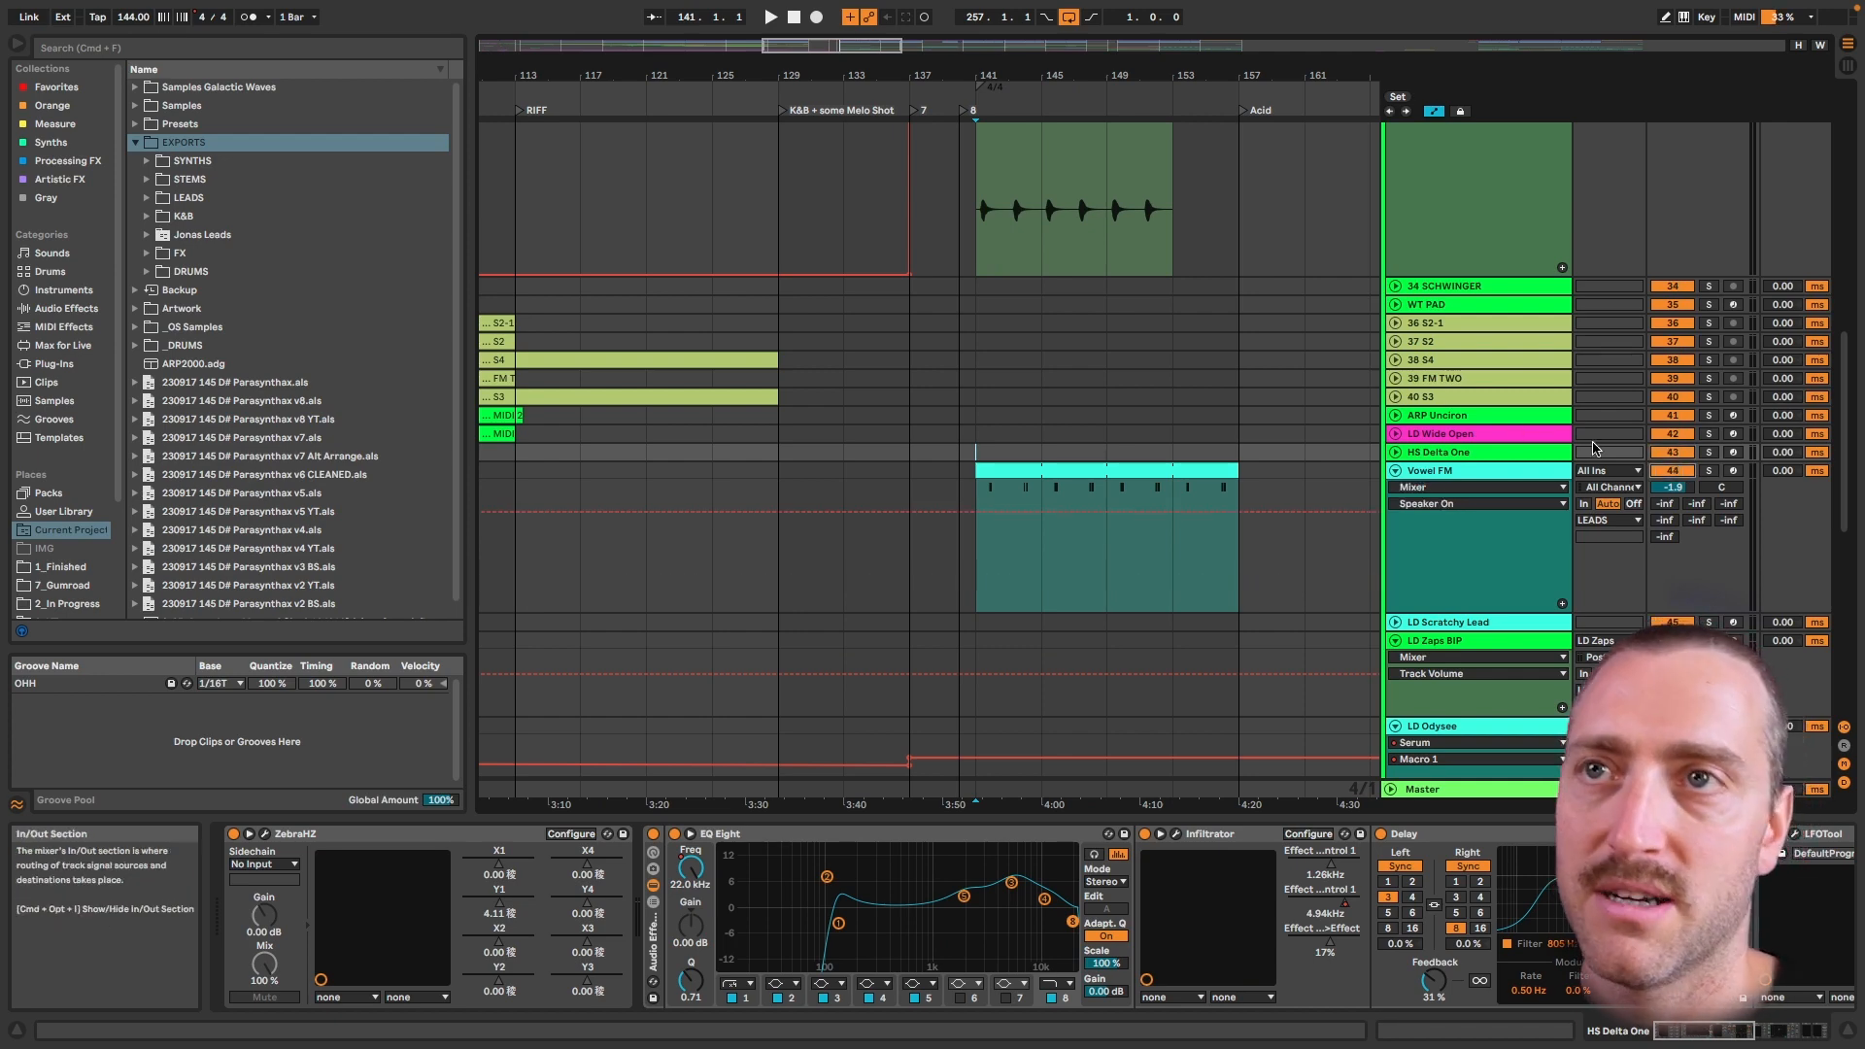
pyautogui.press('super+k')
pyautogui.click(1669, 454)
pyautogui.press('odiaeresis')
pyautogui.click(1671, 472)
pyautogui.press('super+k')
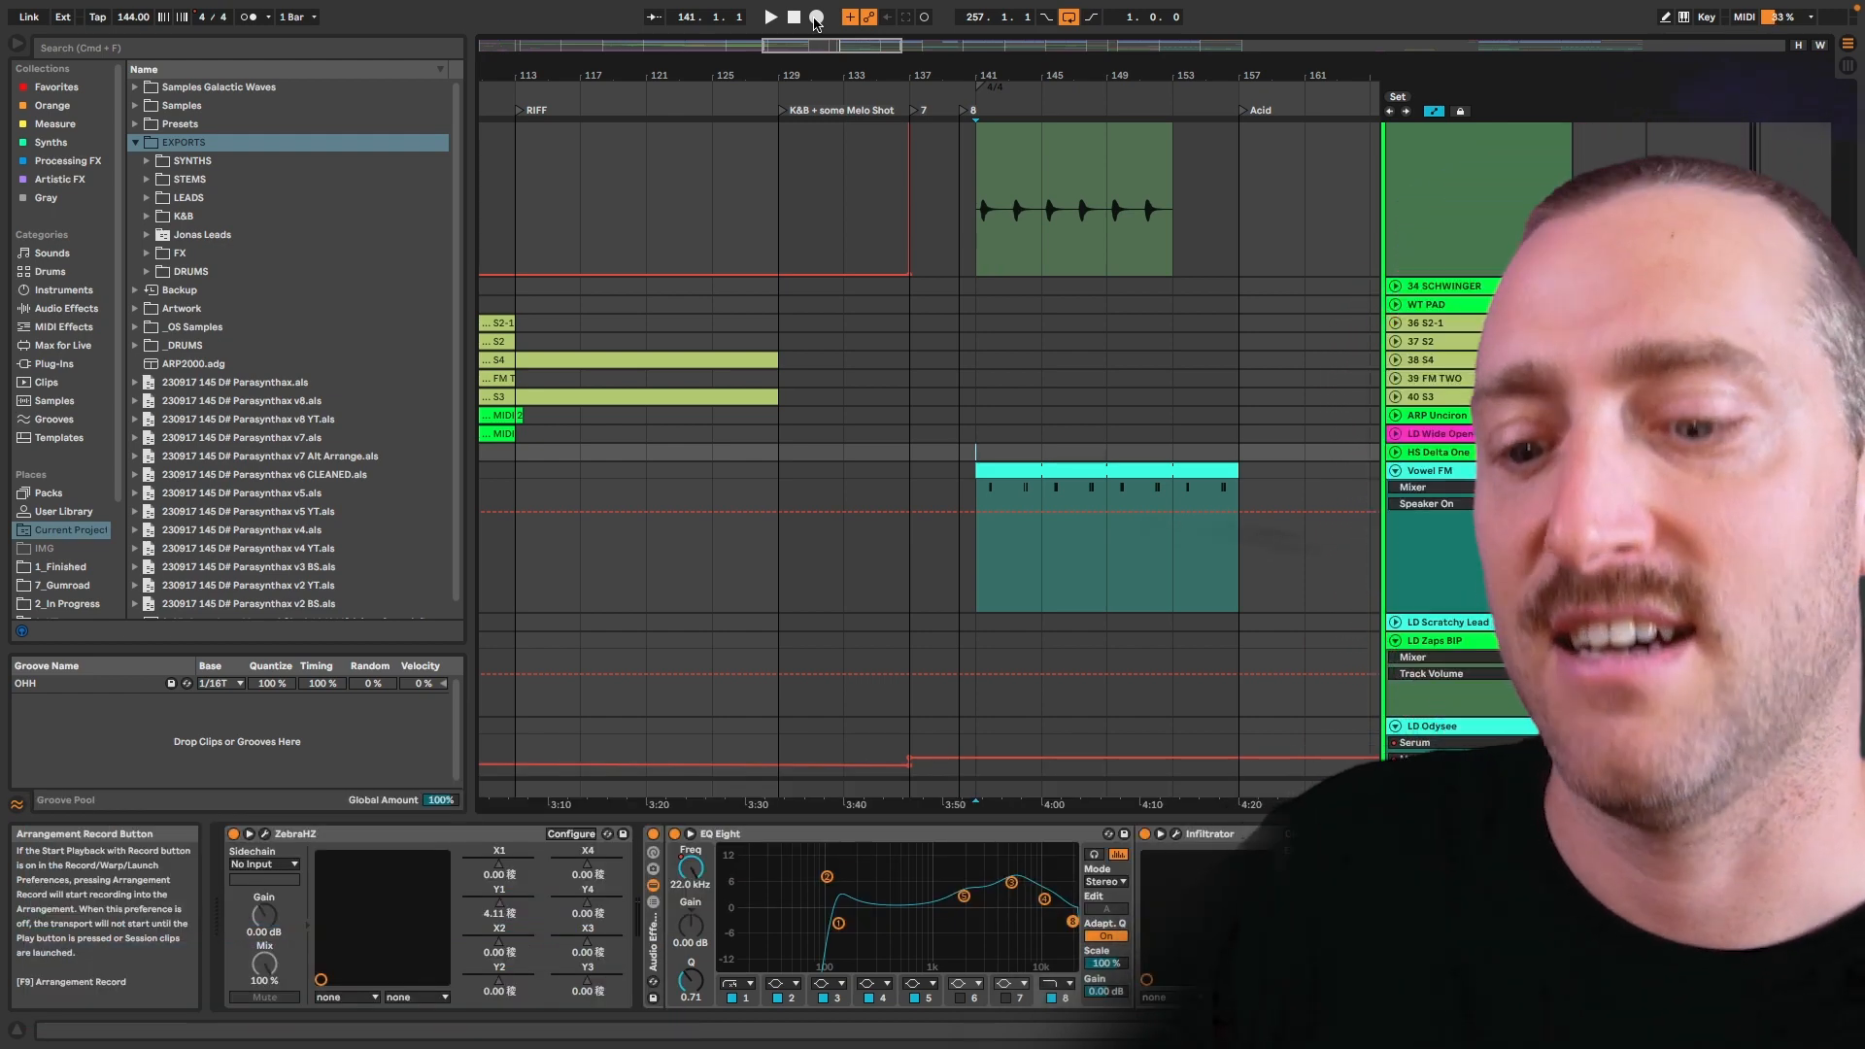
pyautogui.press('super+k')
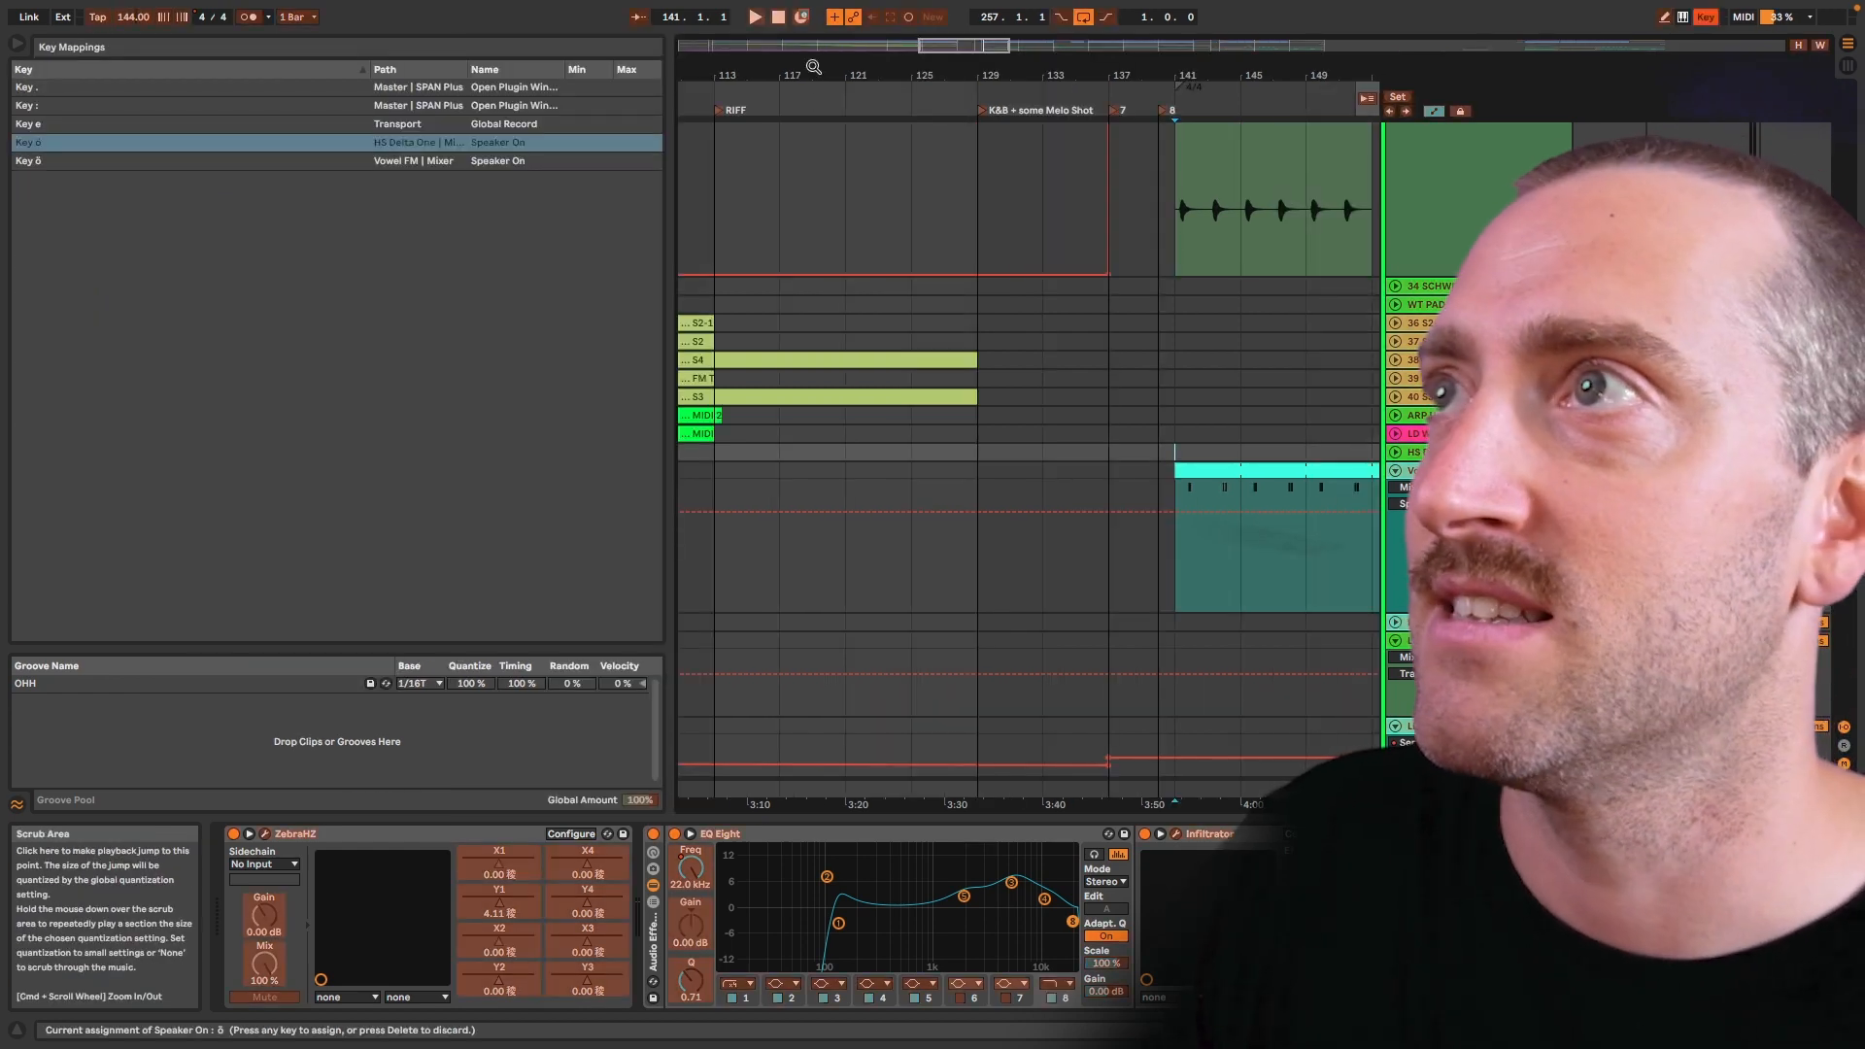
pyautogui.press('super+k')
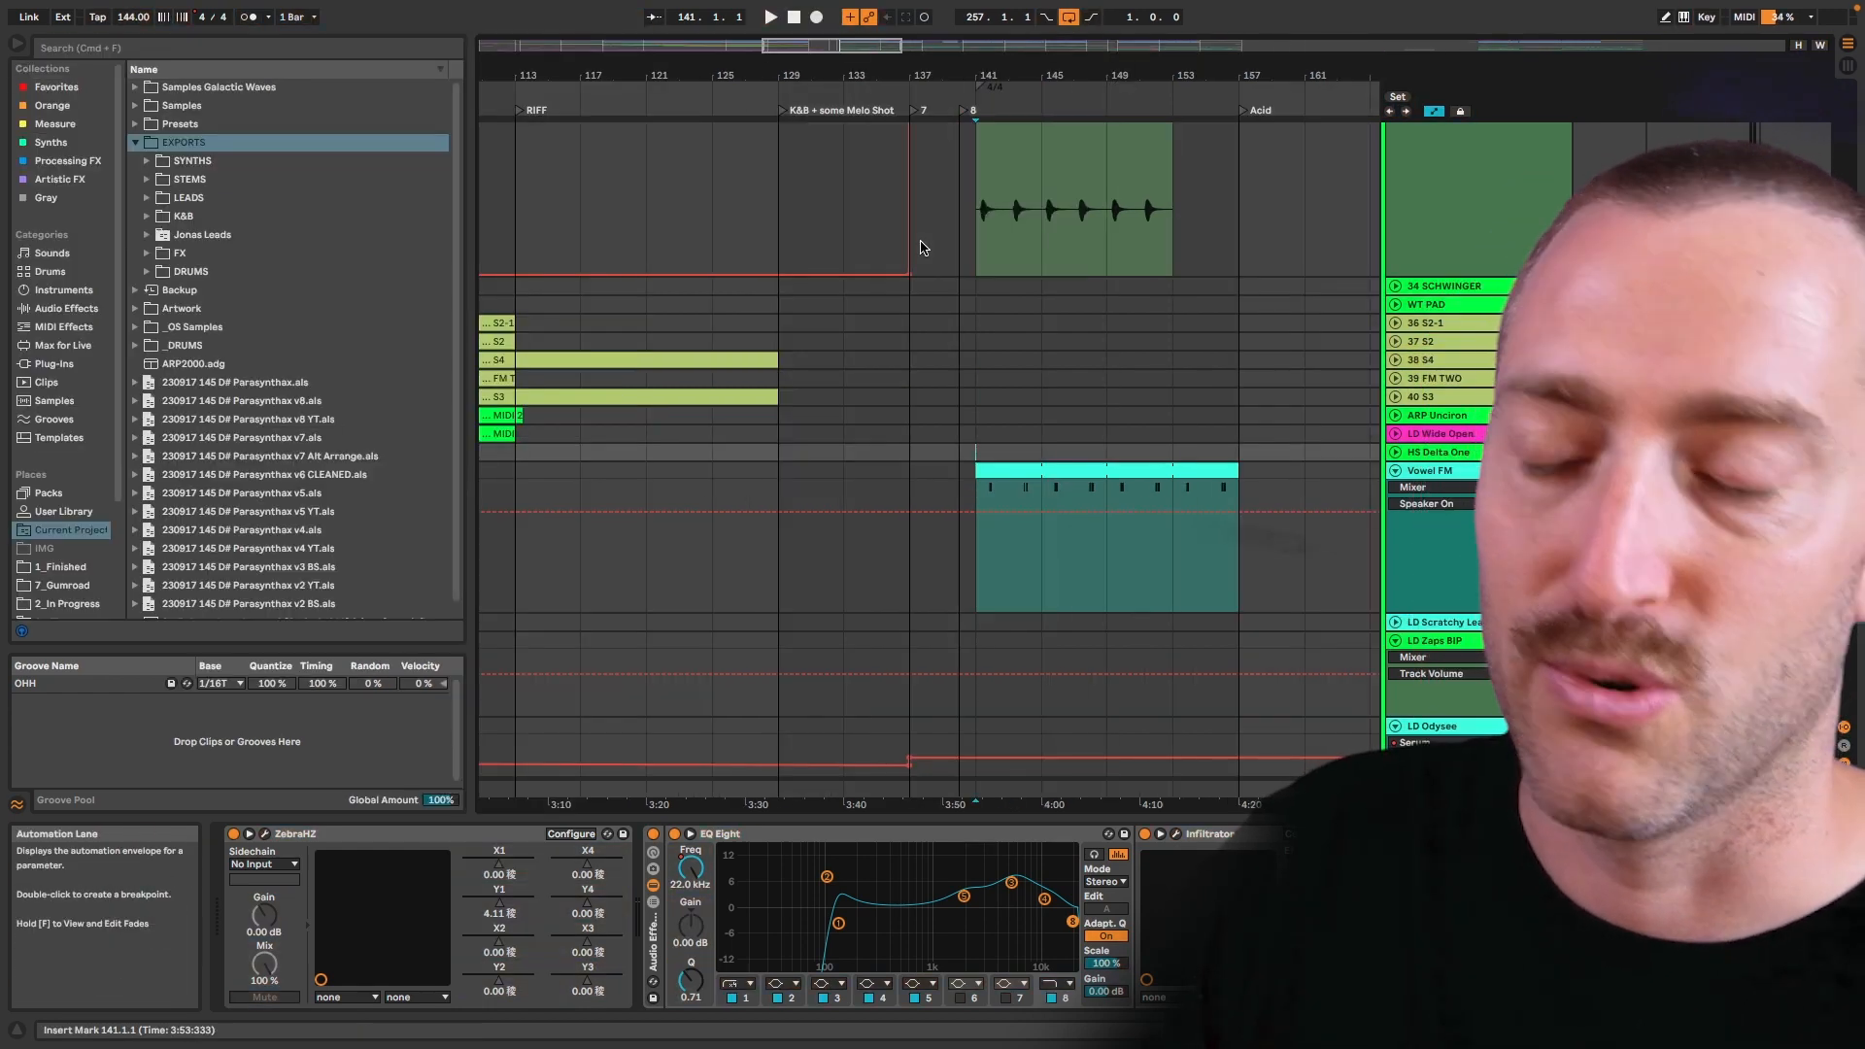